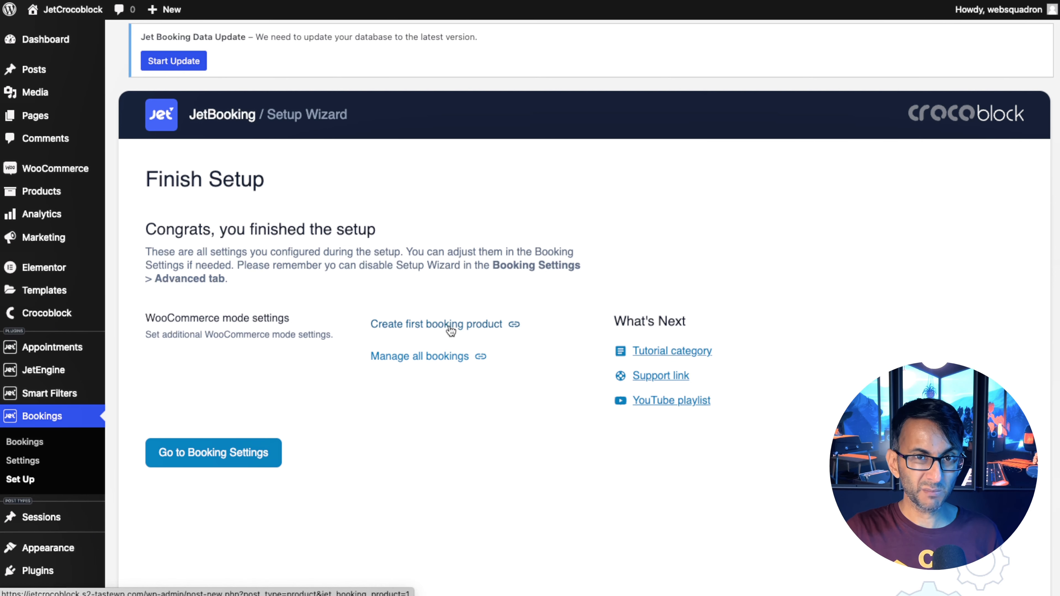
# Create a new booking product named "Venue Hire".
pyautogui.moveTo(58, 192)
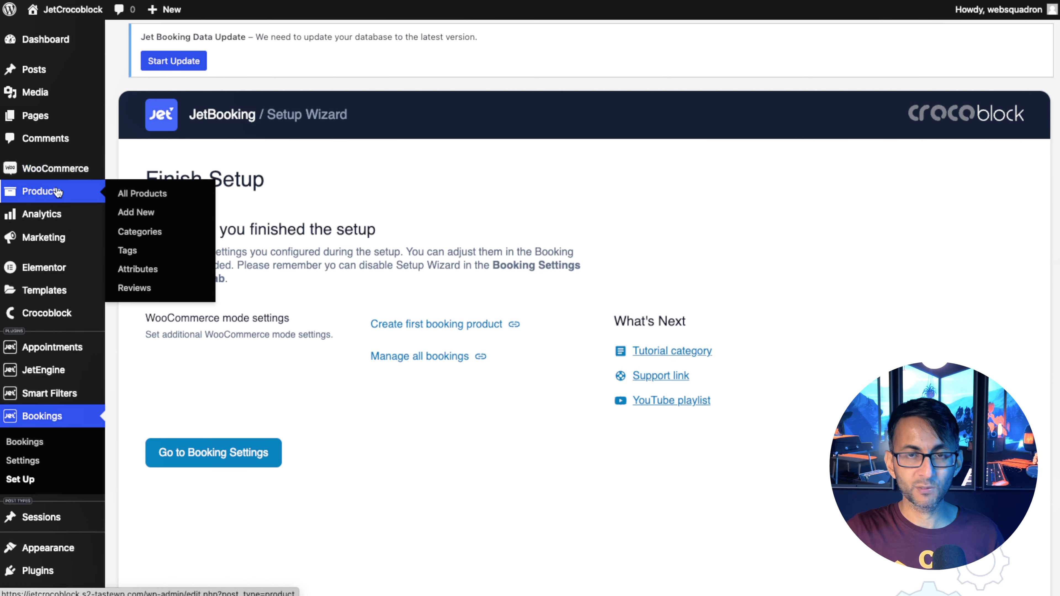
pyautogui.click(437, 327)
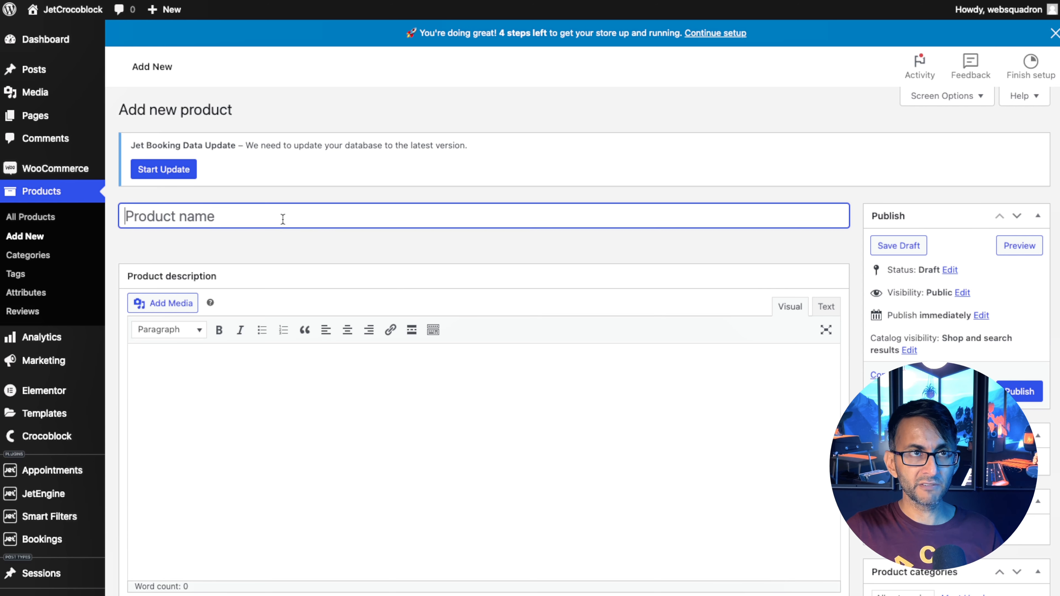
pyautogui.write('Venue ')
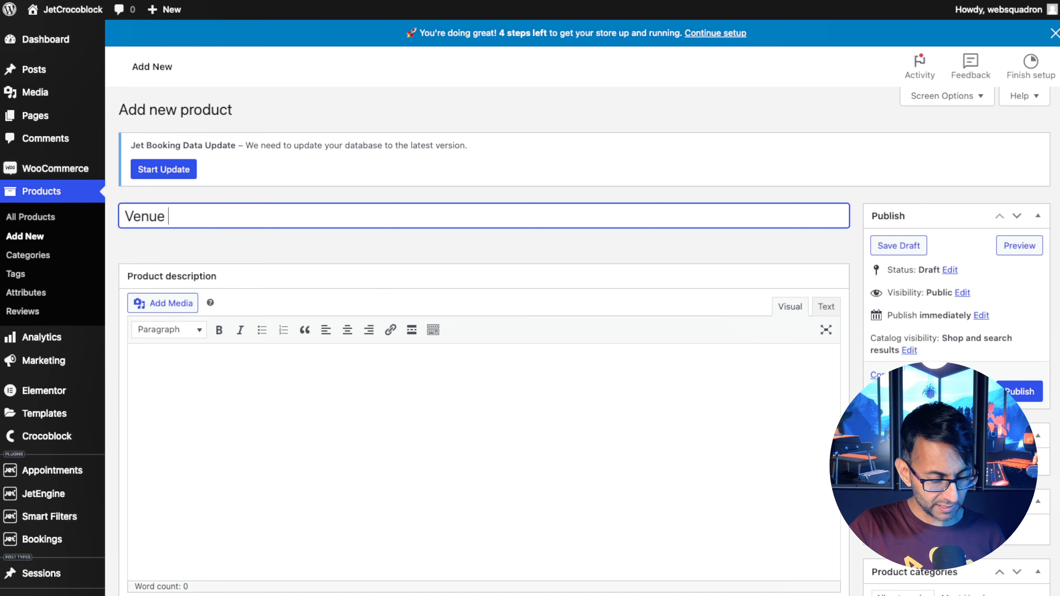
pyautogui.write('Hire')
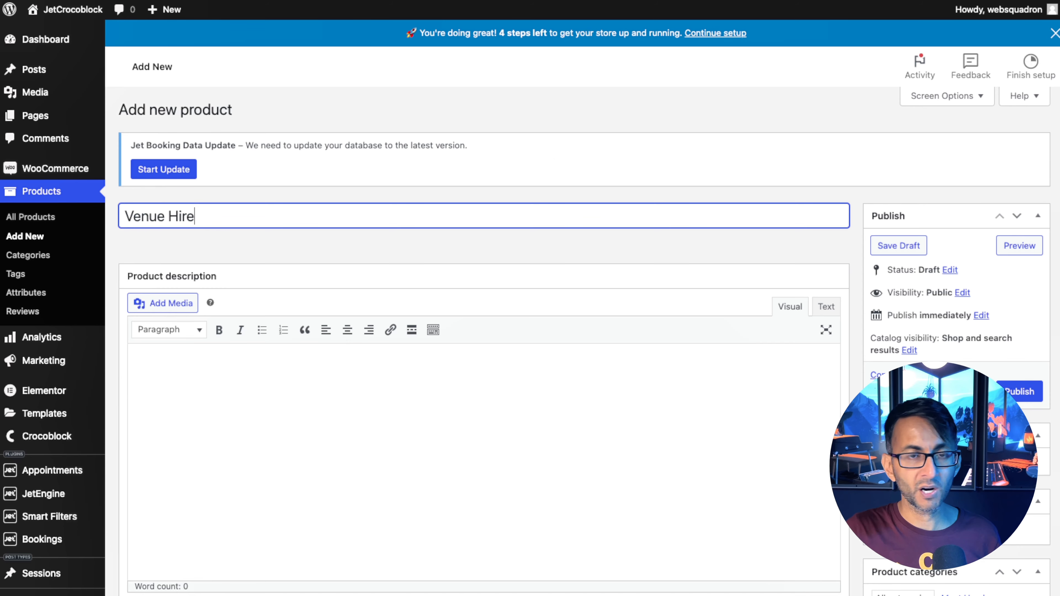
# Set the product's price per 1 day/night to 1200 and add a seasonal price entry.
pyautogui.scroll(-10, 340, 385)
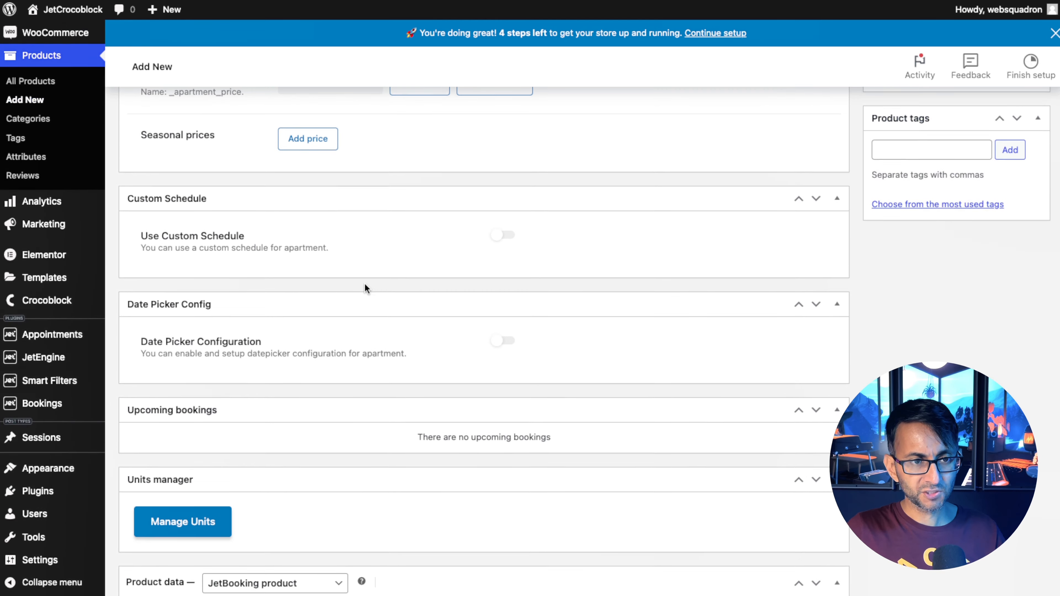
pyautogui.scroll(2, 307, 211)
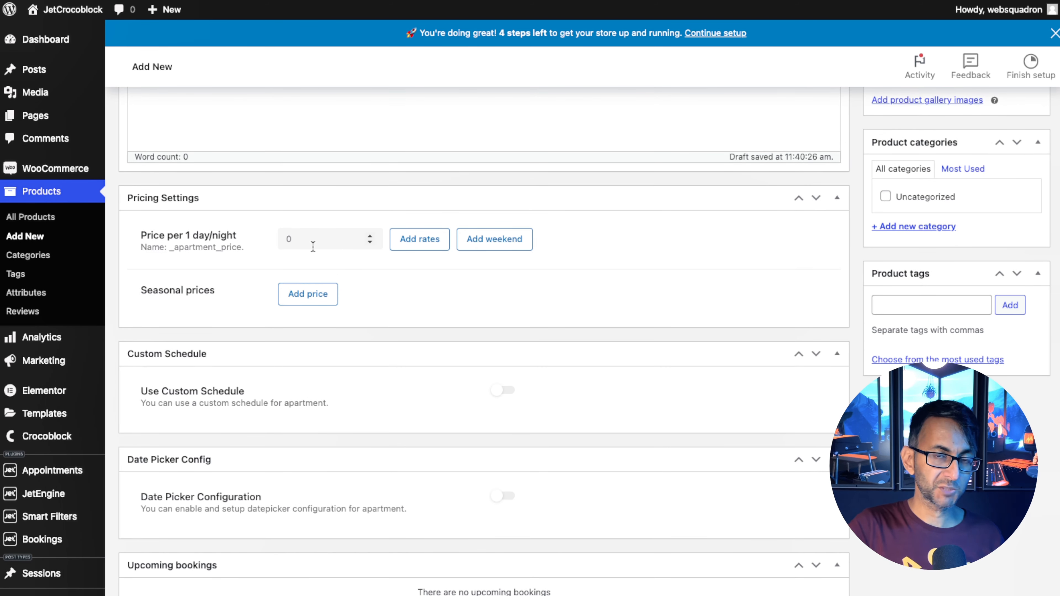
pyautogui.click(313, 247)
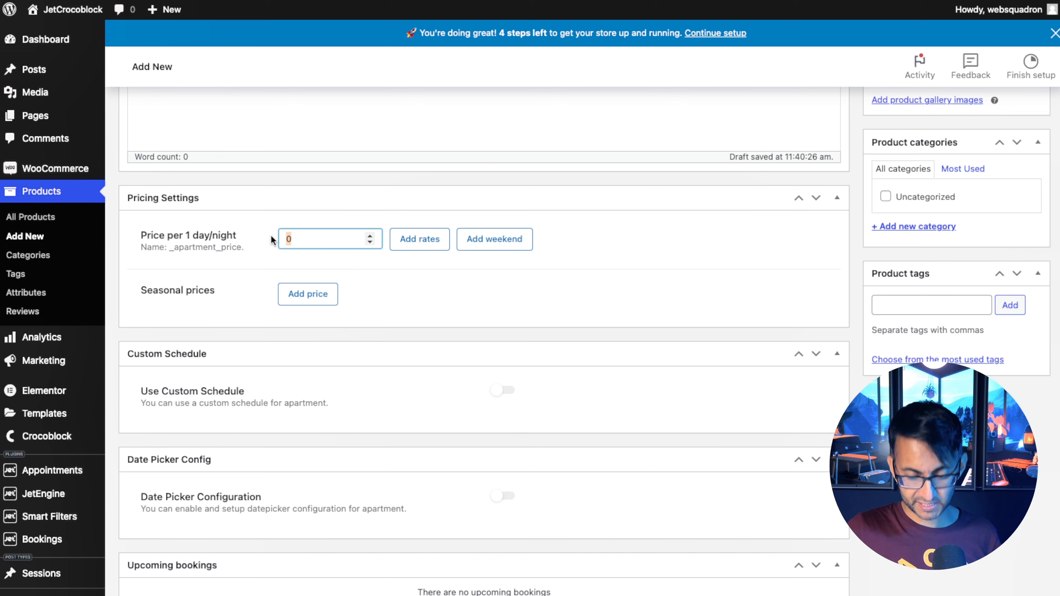
pyautogui.write('1200')
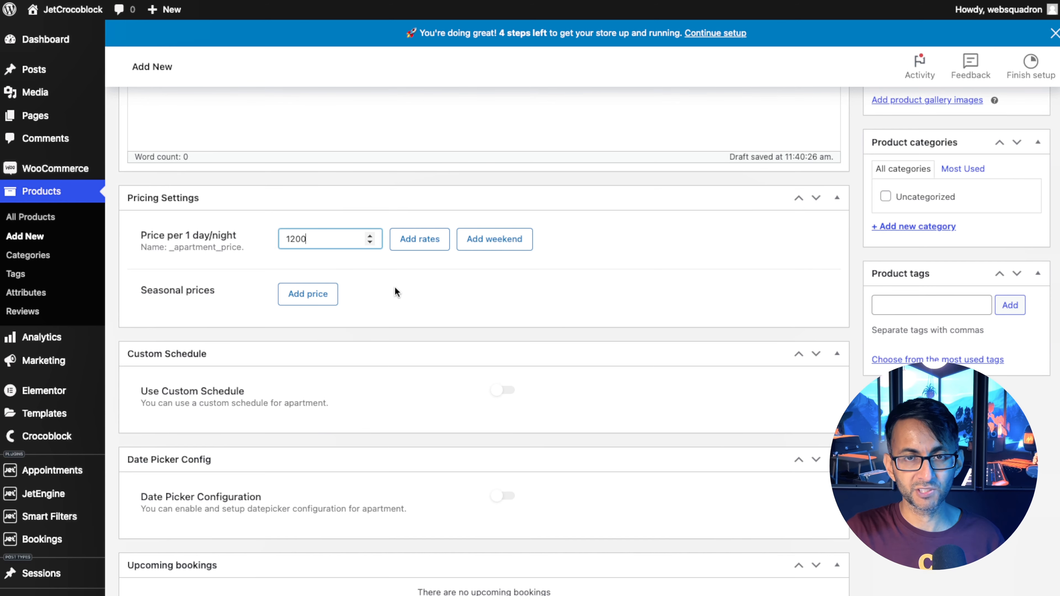
pyautogui.click(324, 302)
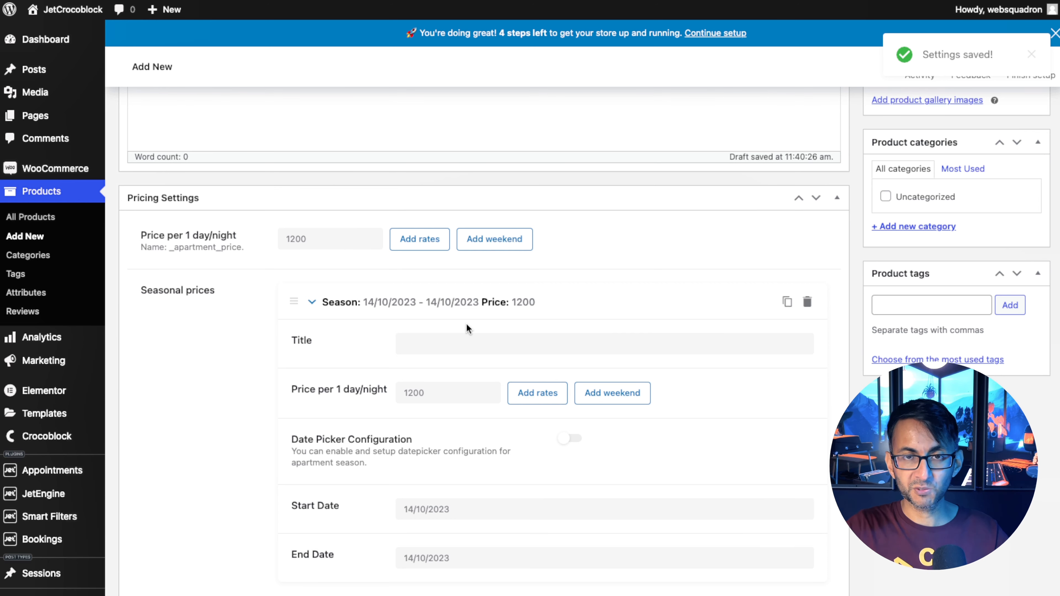
# Enable the custom schedule and allow check-in on Monday and check-out on Friday.
pyautogui.scroll(-10, 803, 311)
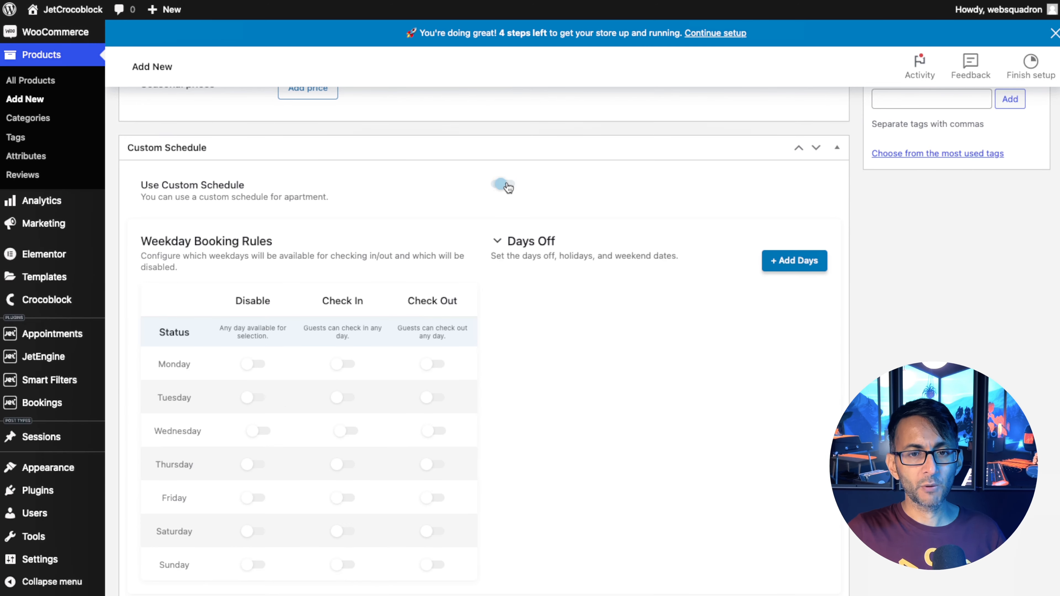
pyautogui.click(502, 179)
pyautogui.scroll(-2, 582, 443)
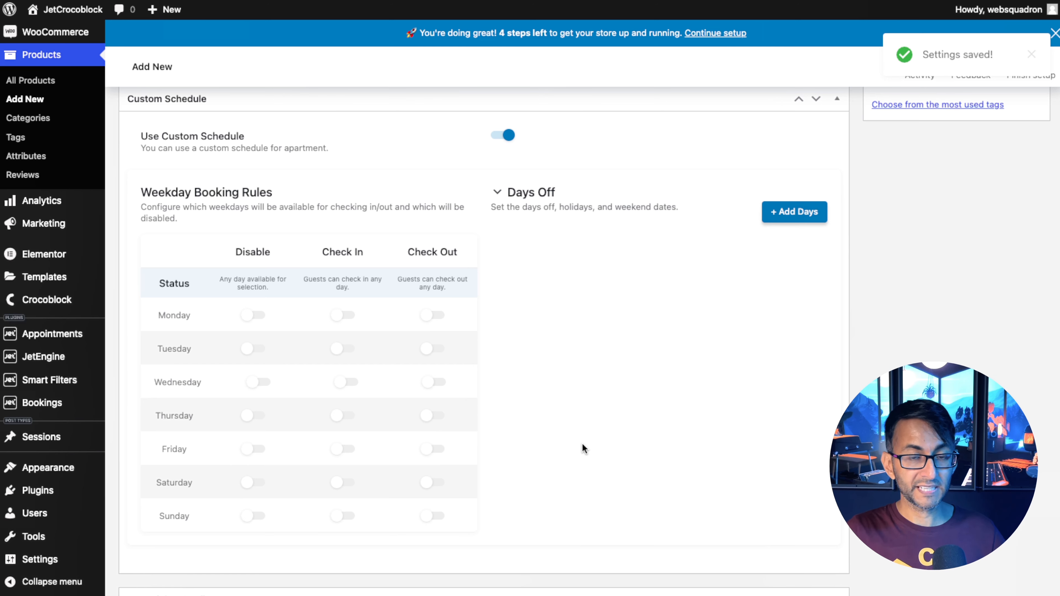
pyautogui.click(348, 316)
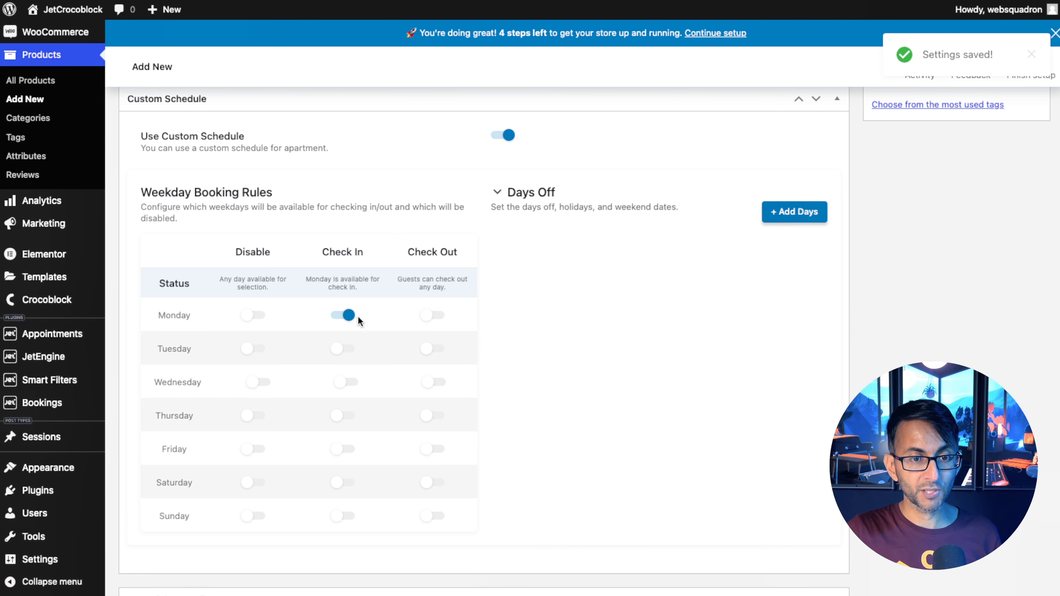
pyautogui.click(436, 449)
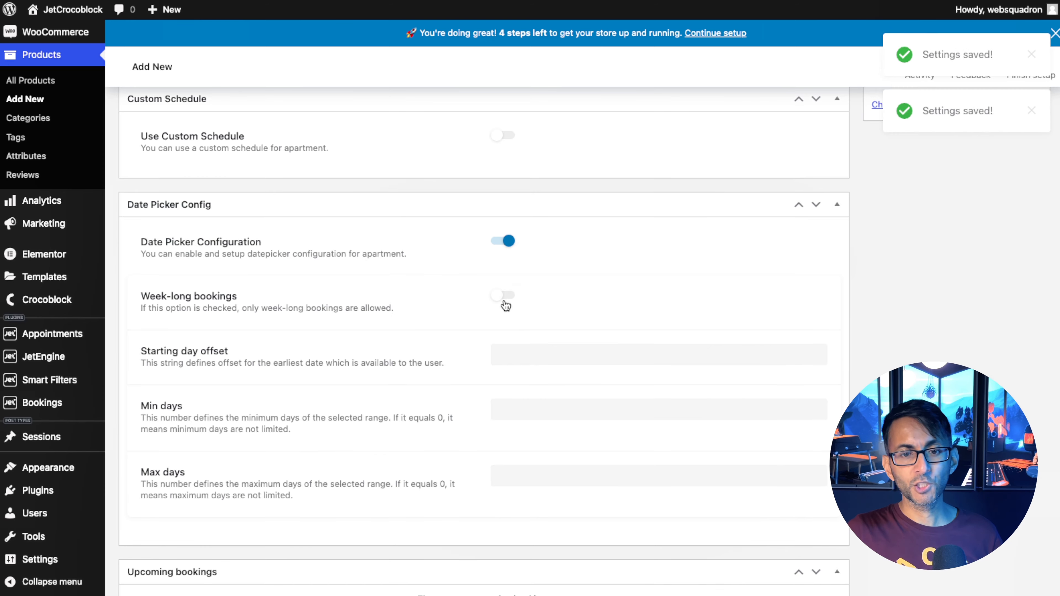
# Try the week-long bookings option, then switch off the date picker configuration.
pyautogui.click(503, 297)
pyautogui.click(503, 298)
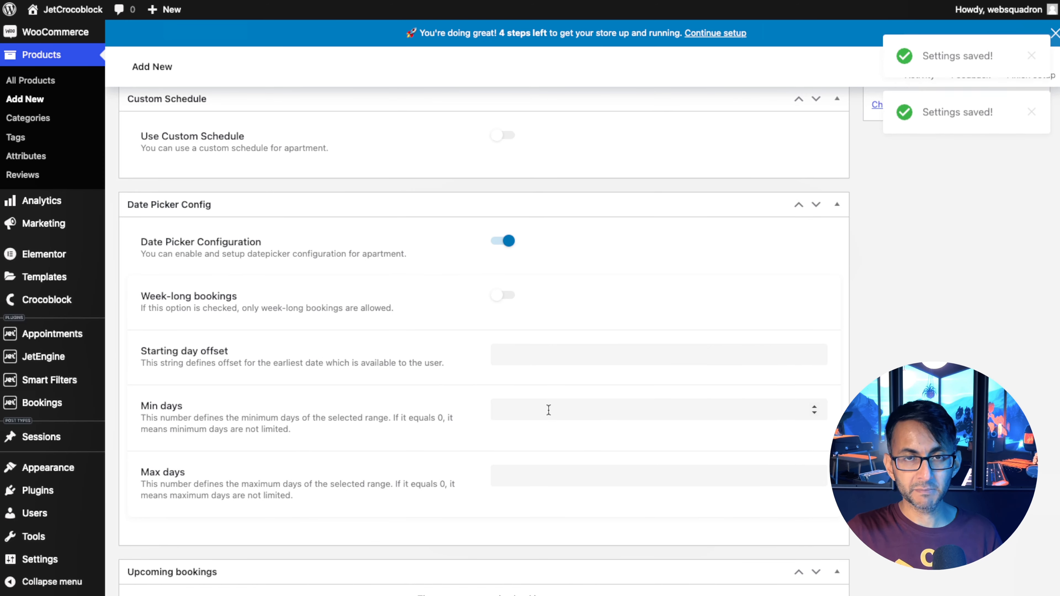
pyautogui.click(502, 241)
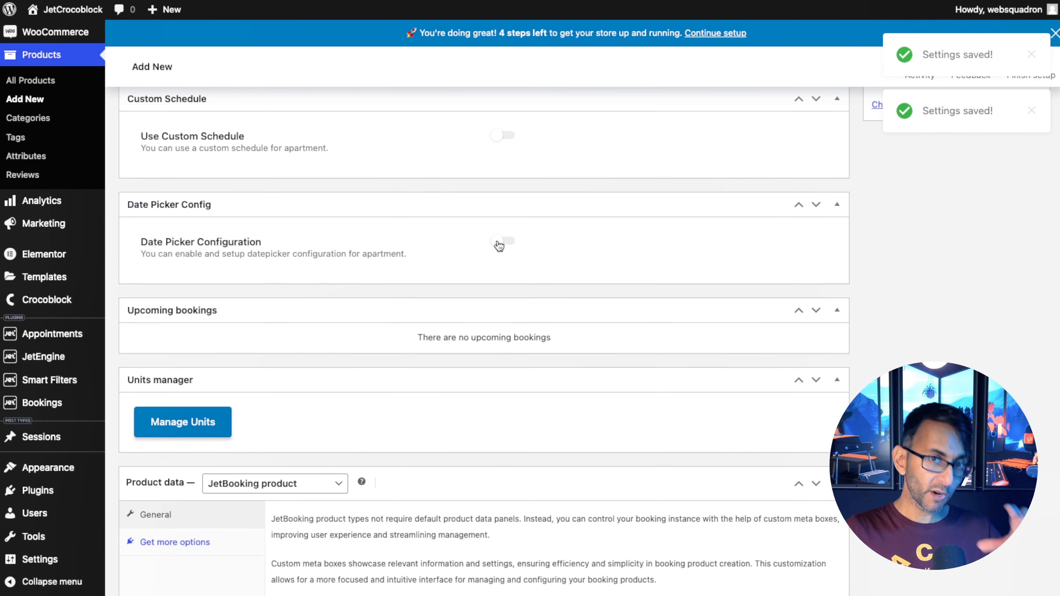
# Return to the booking Set Up wizard and reset all current settings, deleting all booking data.
pyautogui.scroll(-8, 457, 459)
pyautogui.scroll(4, 457, 459)
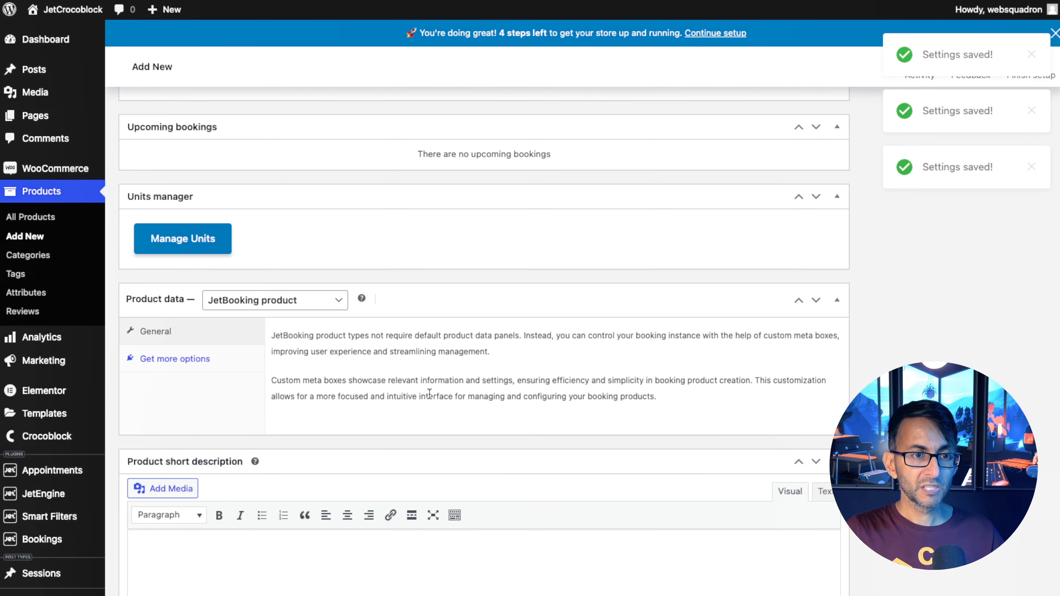
pyautogui.scroll(15, 517, 399)
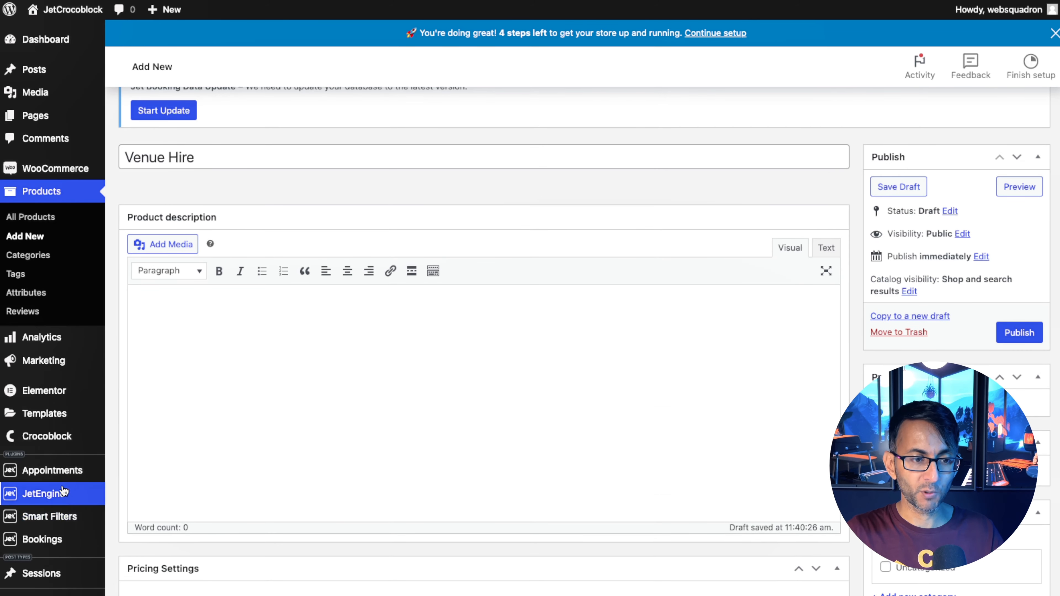
pyautogui.moveTo(72, 511)
pyautogui.scroll(-1, 72, 514)
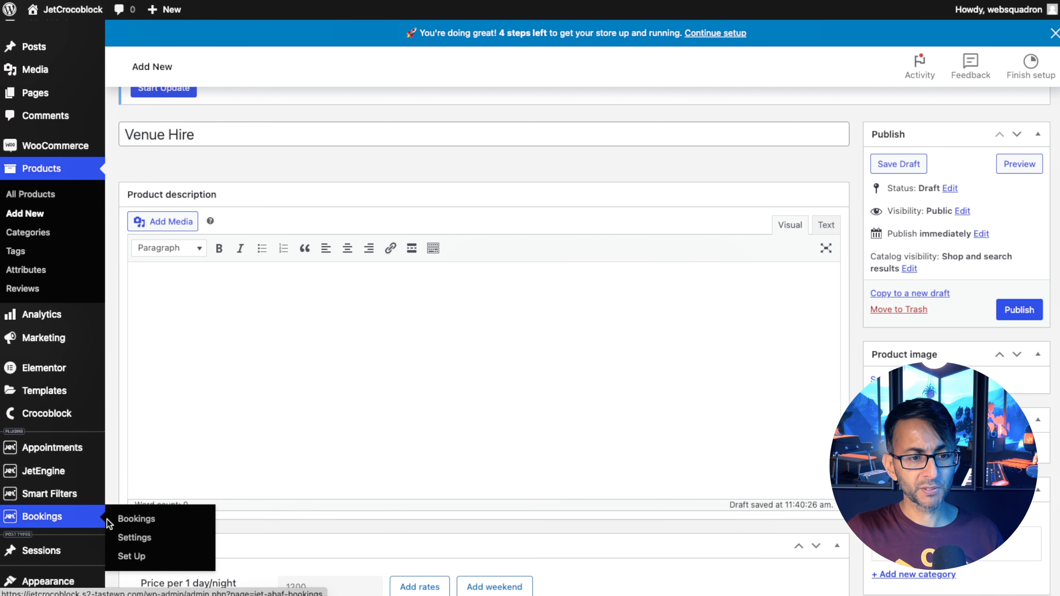
pyautogui.click(152, 558)
pyautogui.click(441, 227)
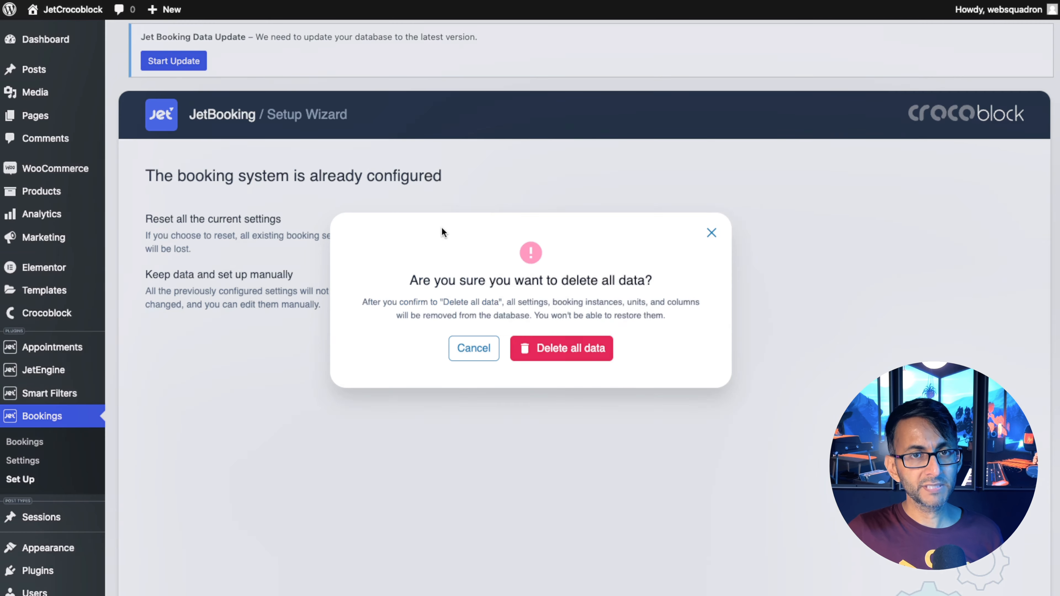
pyautogui.click(562, 350)
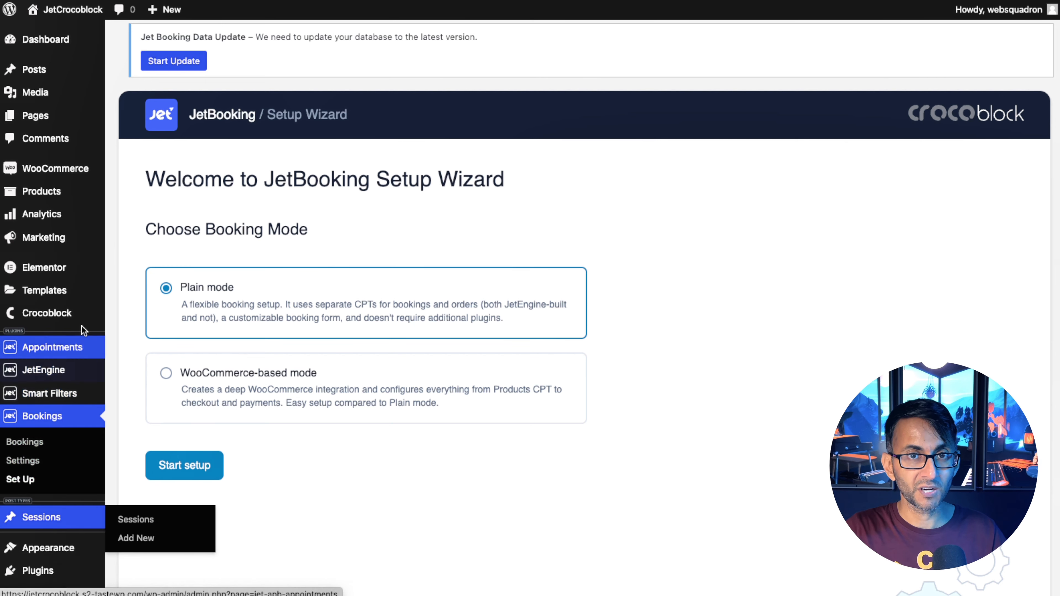
# Start setup in Plain mode, choose Sessions as the booking post type and go to the next step.
pyautogui.moveTo(80, 216)
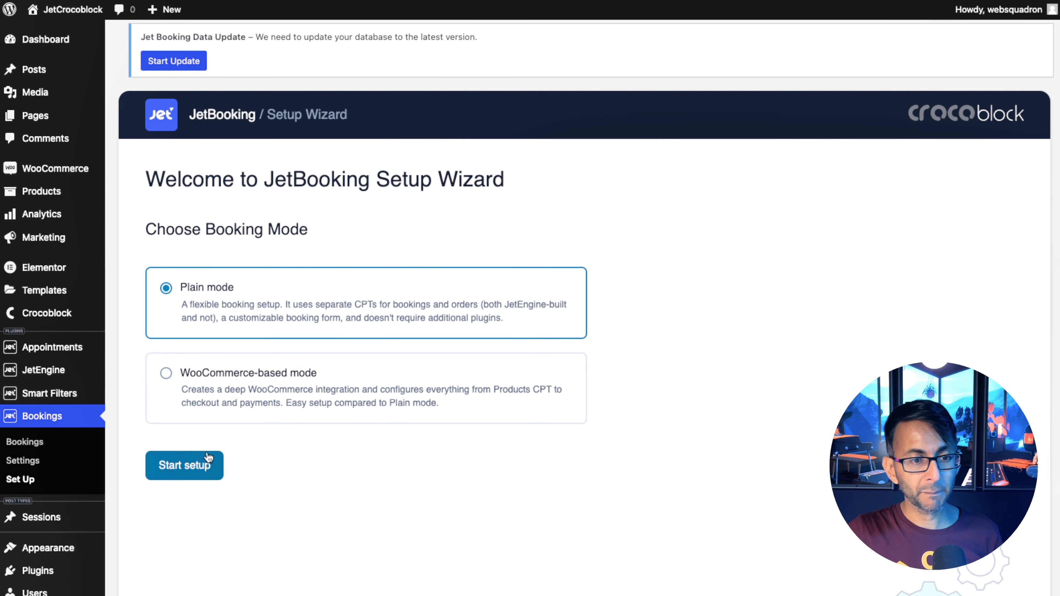
pyautogui.click(188, 466)
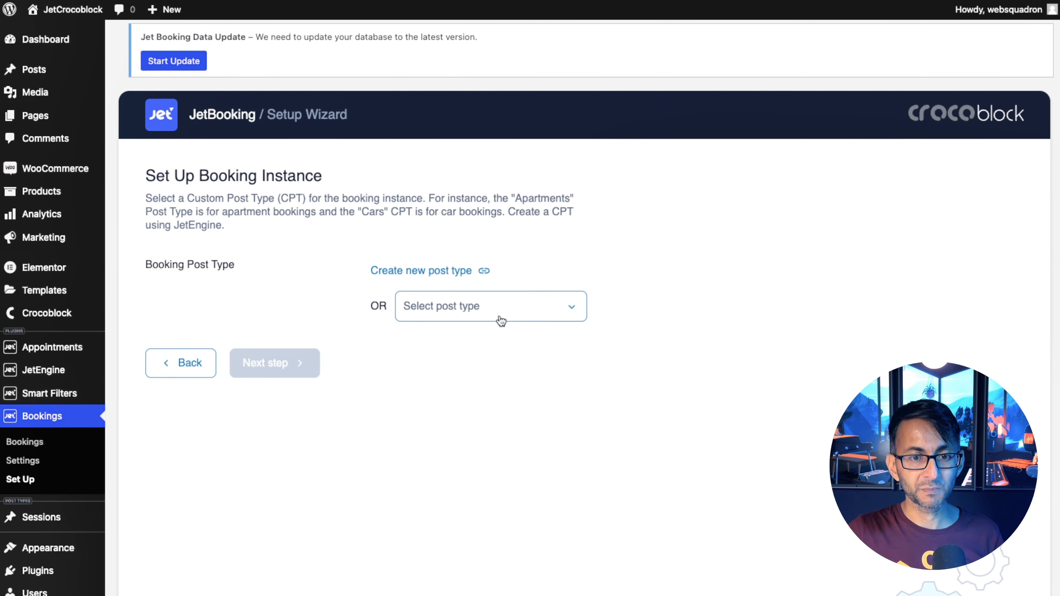
pyautogui.click(463, 251)
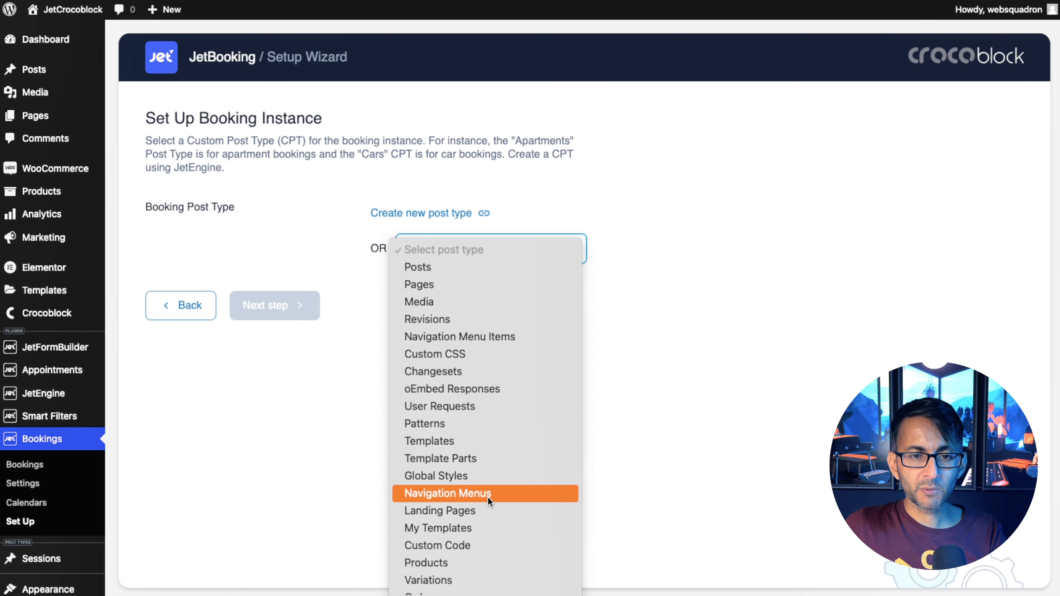
pyautogui.scroll(-3, 479, 550)
pyautogui.scroll(-2, 447, 557)
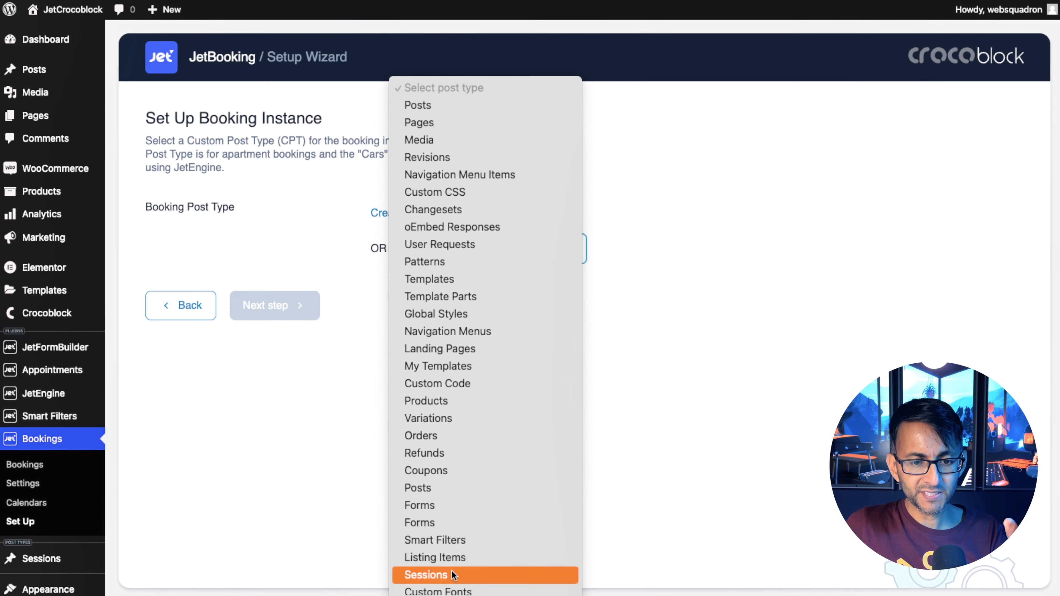
pyautogui.click(435, 564)
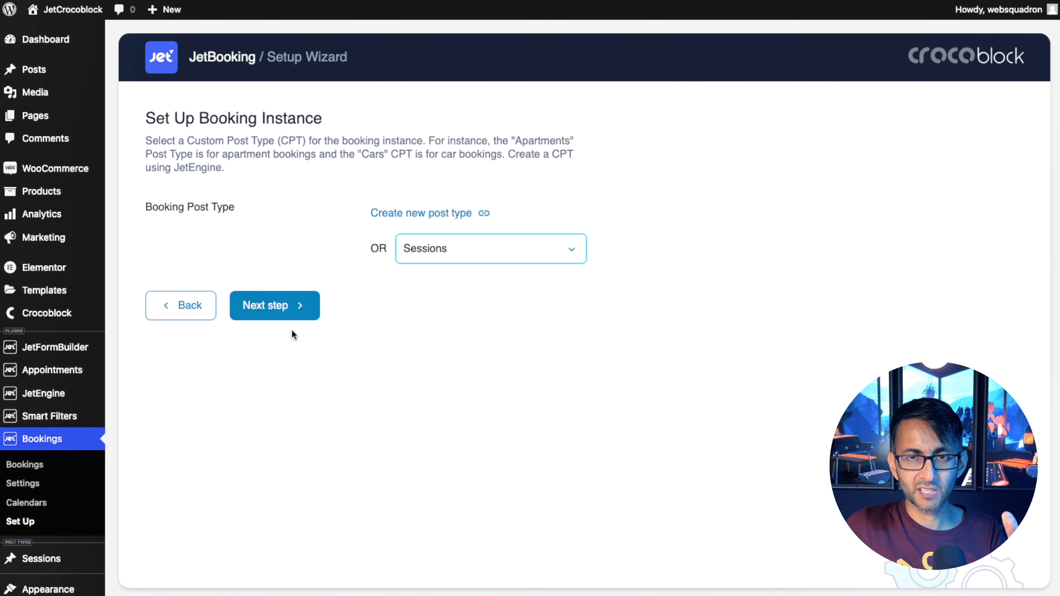
pyautogui.click(273, 312)
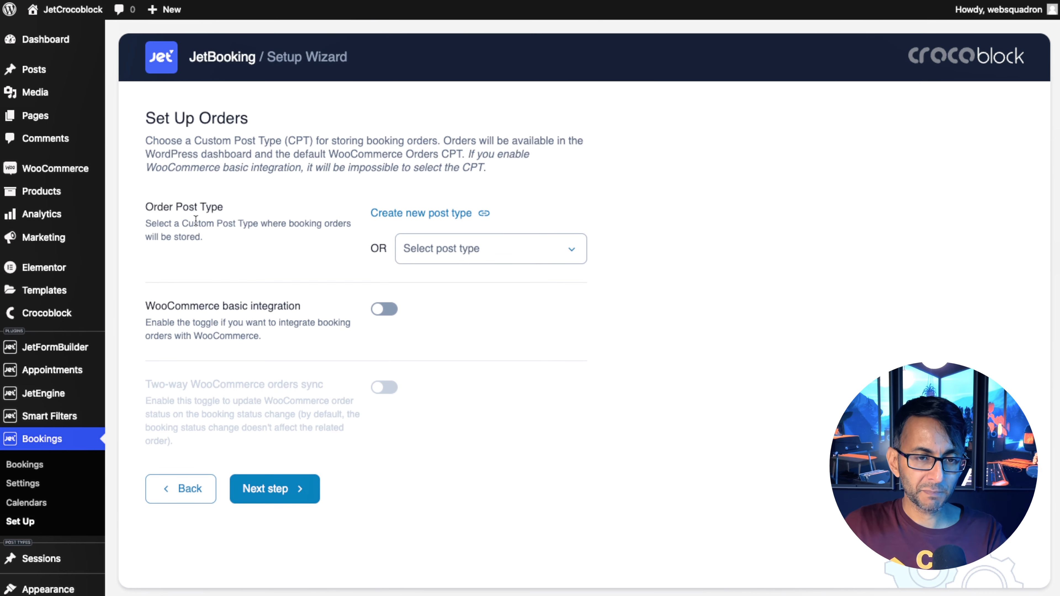
# Enable WooCommerce basic integration for orders instead of an order post type and continue.
pyautogui.click(478, 249)
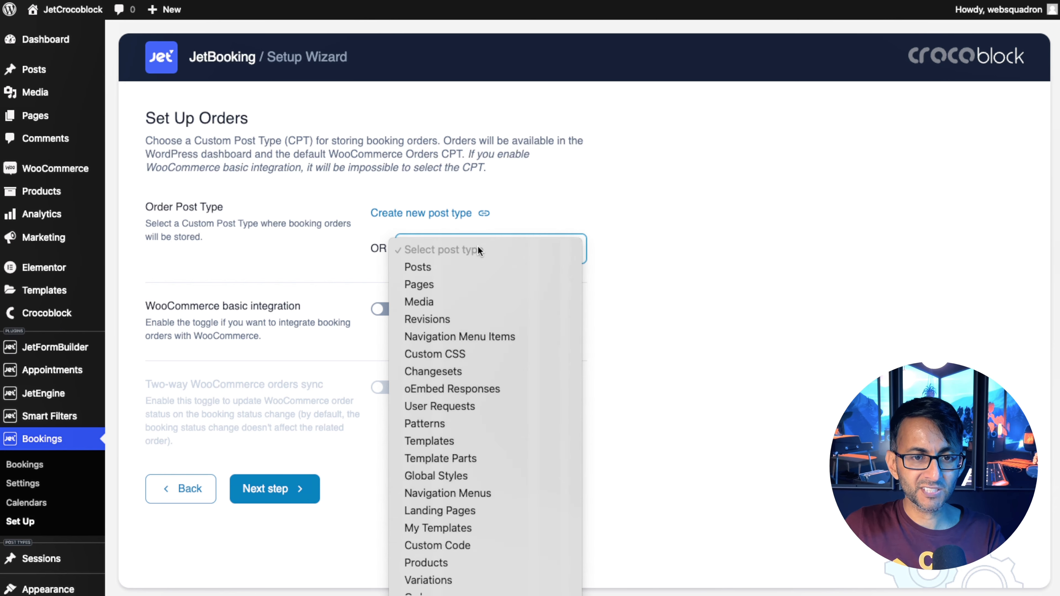
pyautogui.click(678, 464)
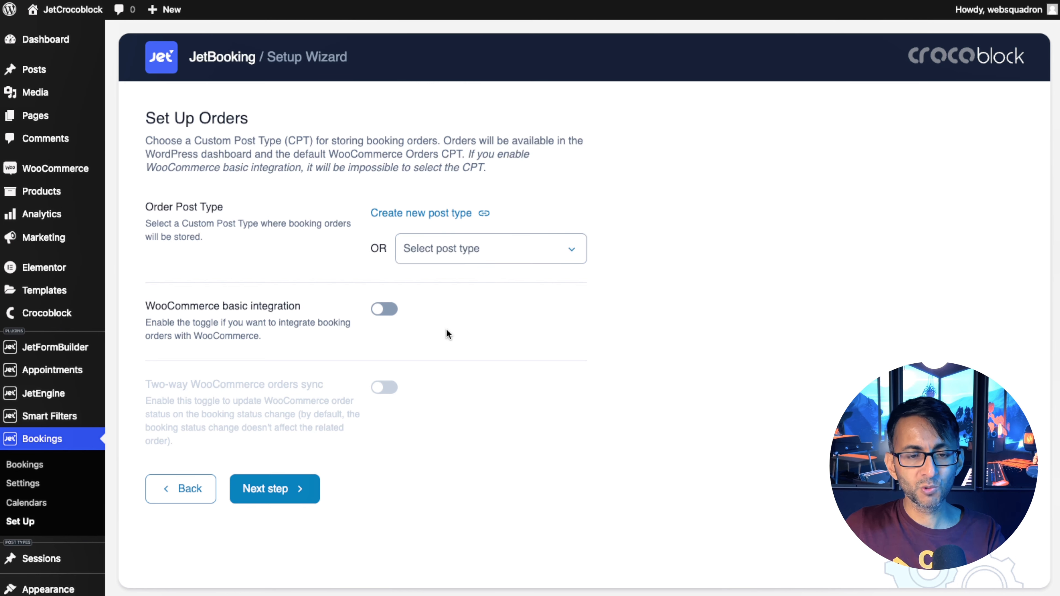
pyautogui.click(390, 309)
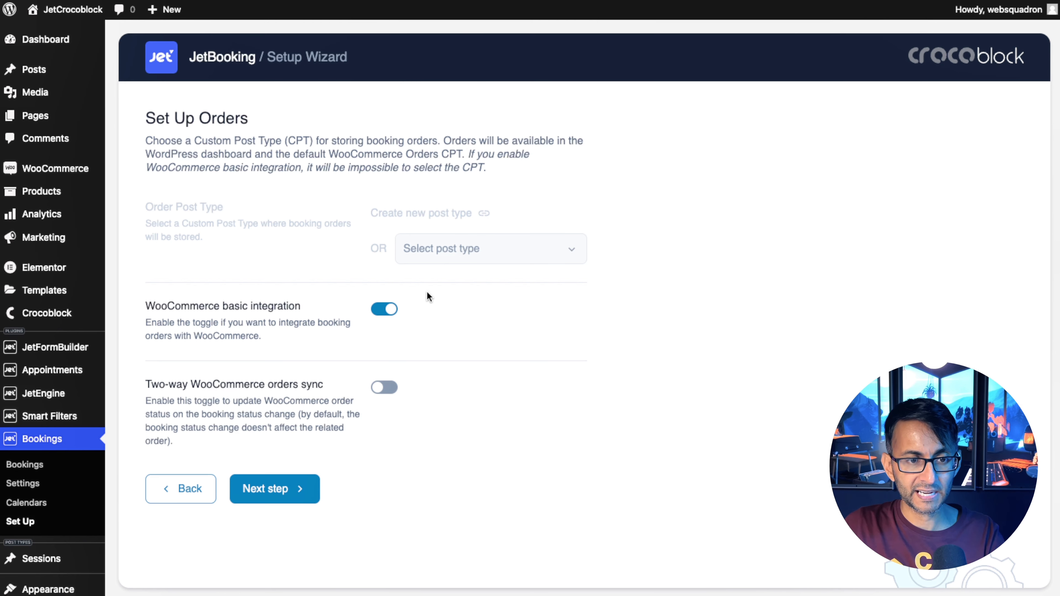
pyautogui.click(279, 490)
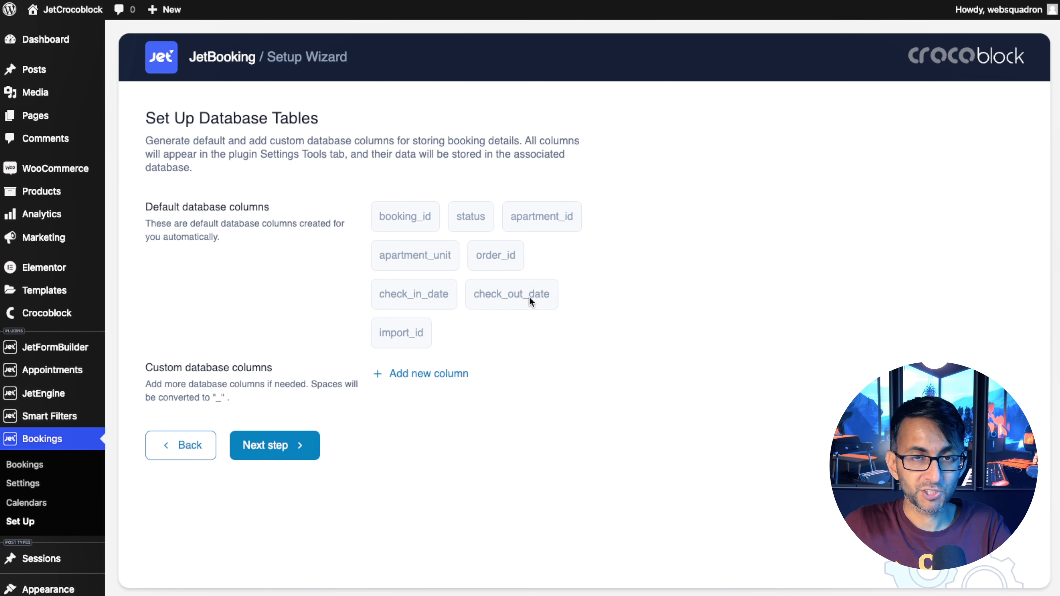
# Add a custom database column named total_cost.
pyautogui.click(426, 381)
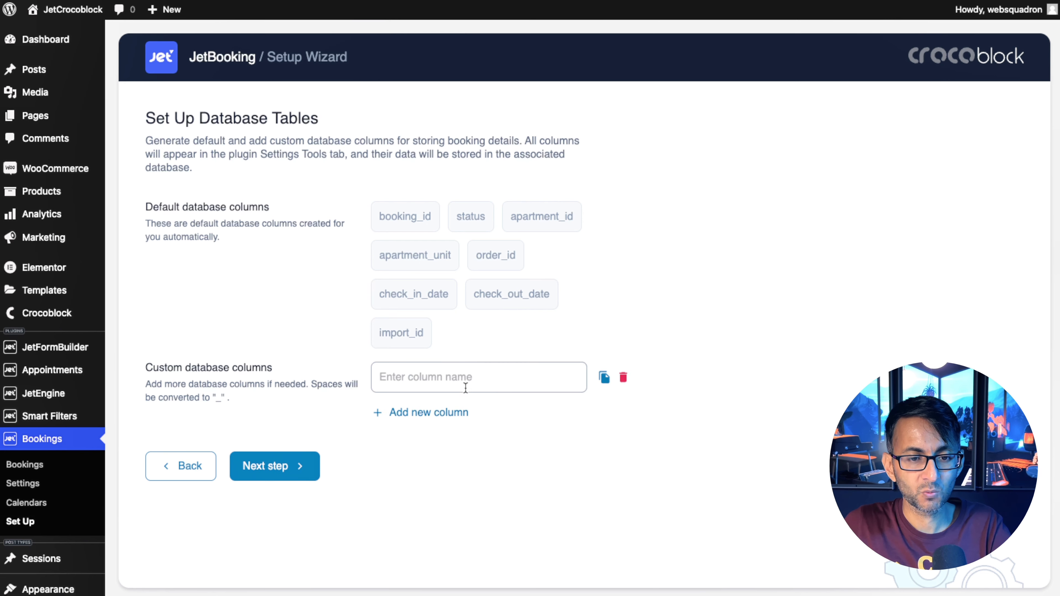
pyautogui.write('totl')
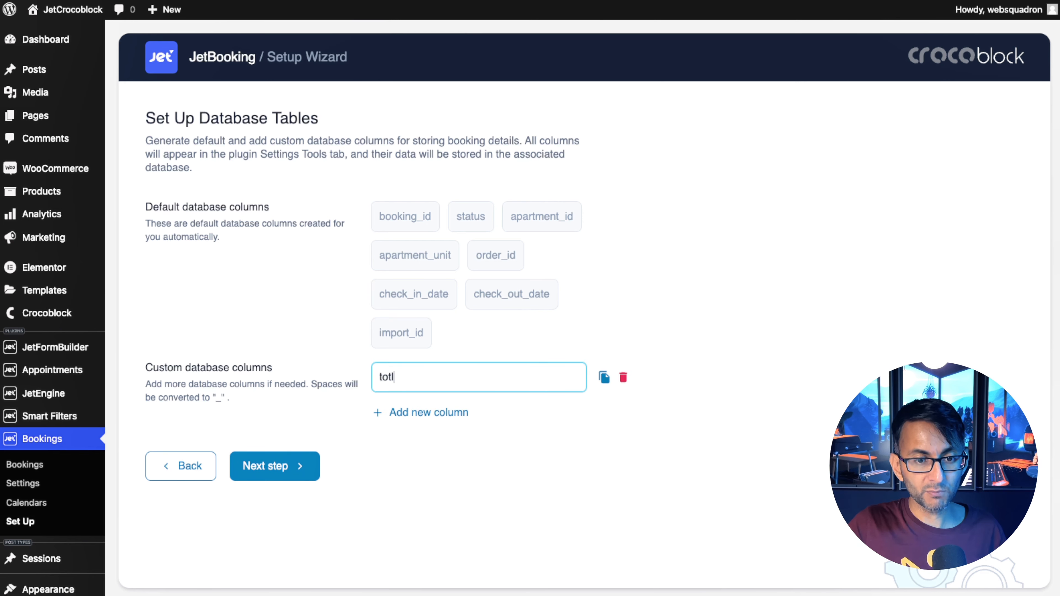
pyautogui.press('BackSpace')
pyautogui.write('al_cost')
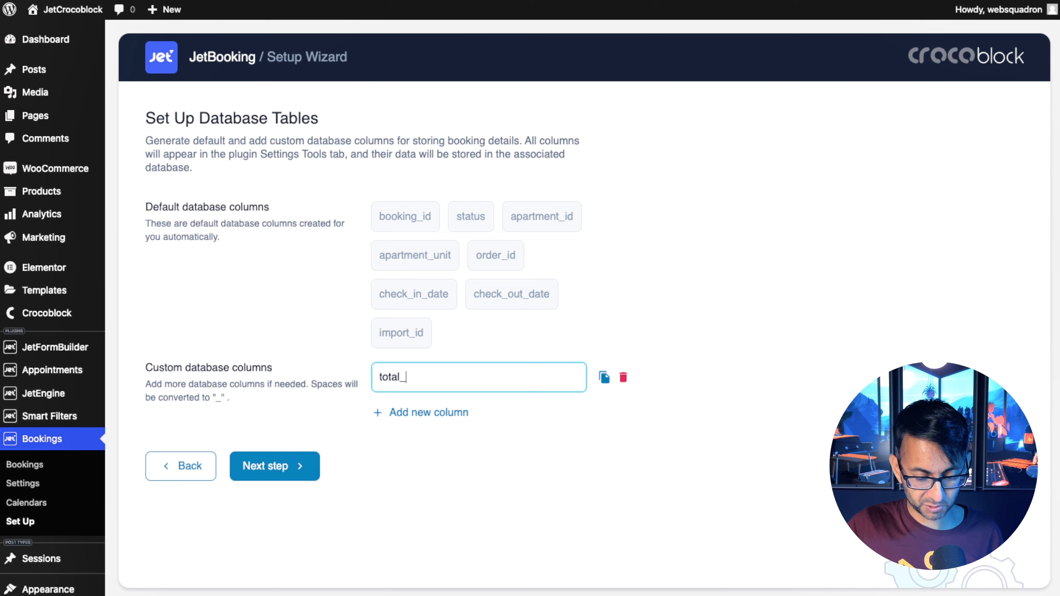
# Add a second custom database column named attendees.
pyautogui.click(421, 412)
pyautogui.write('After')
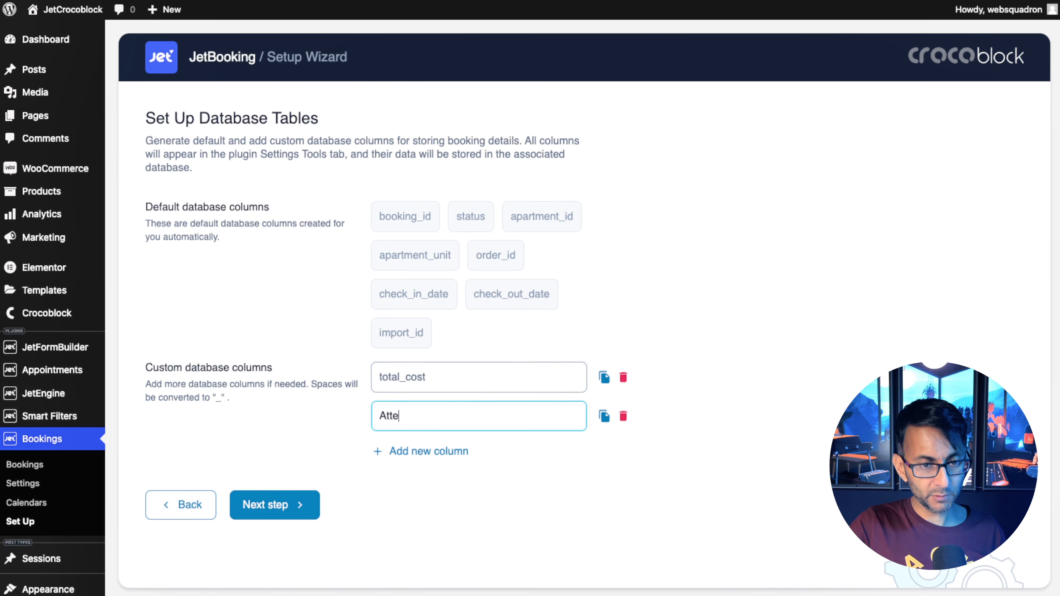
pyautogui.press('BackSpace')
pyautogui.press('BackSpace')
pyautogui.press('BackSpace')
pyautogui.press('BackSpace')
pyautogui.press('BackSpace')
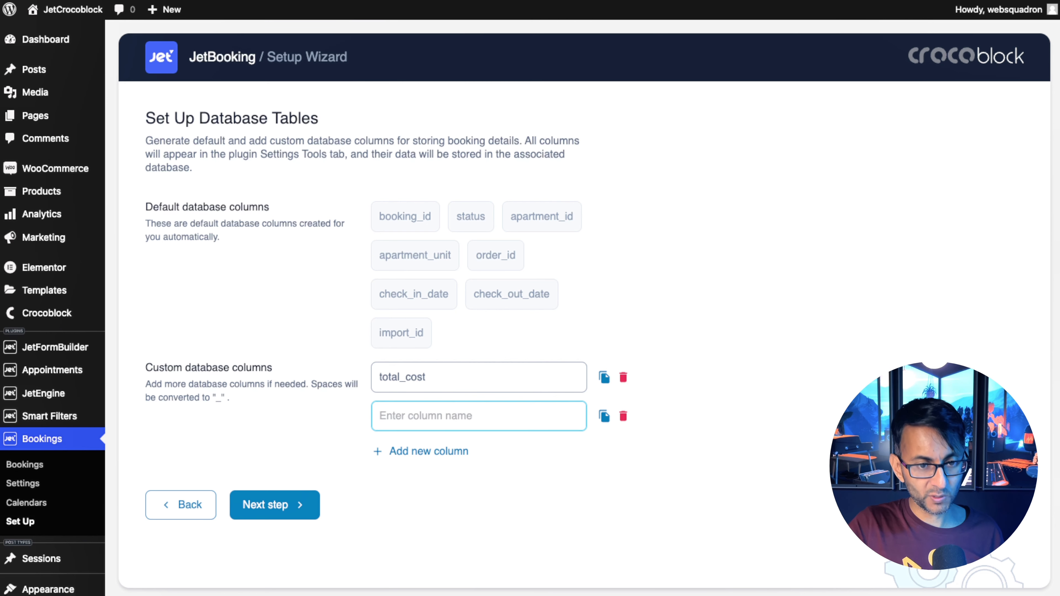
pyautogui.write('attendees')
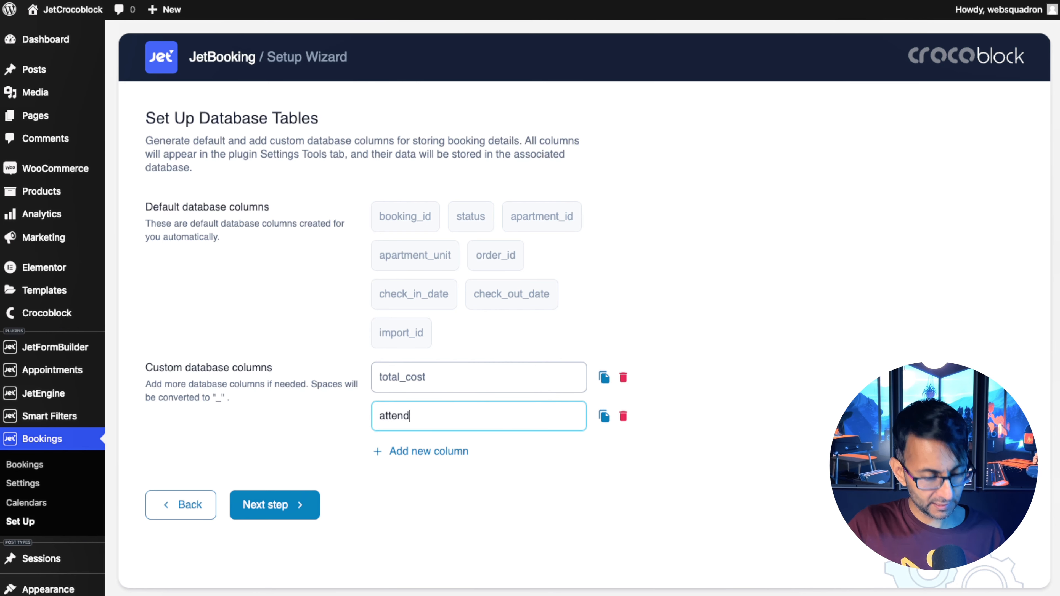
# Add a third custom column named name, then finish the setup with booking form creation enabled.
pyautogui.click(423, 449)
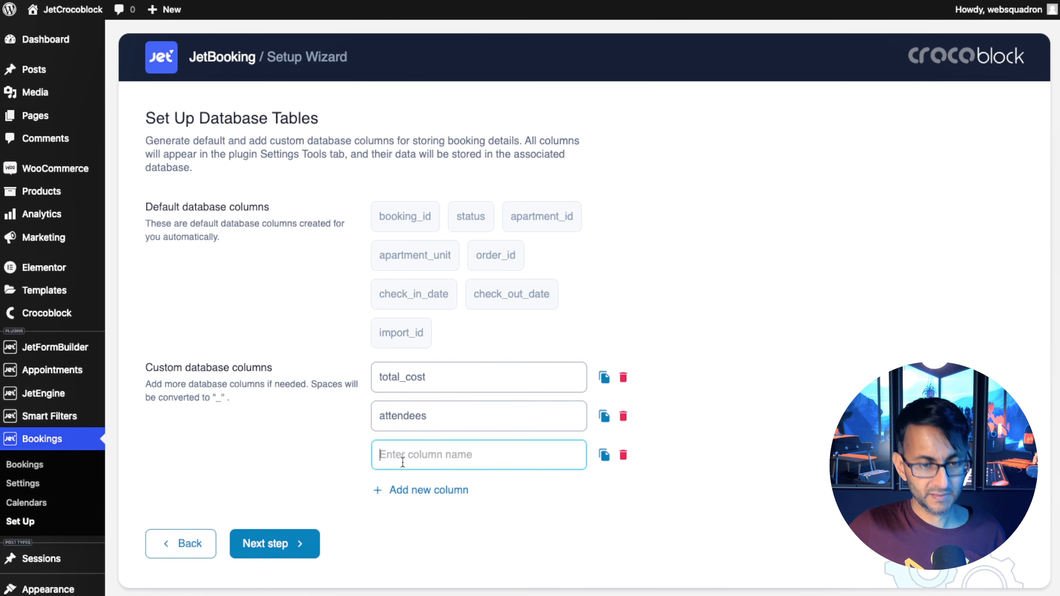
pyautogui.write('name')
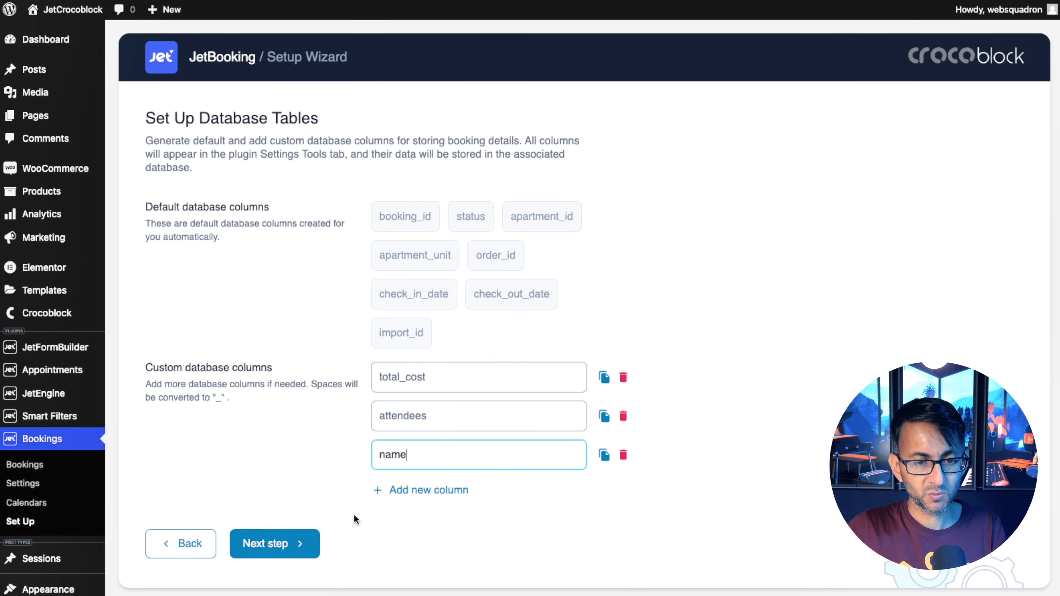
pyautogui.click(267, 543)
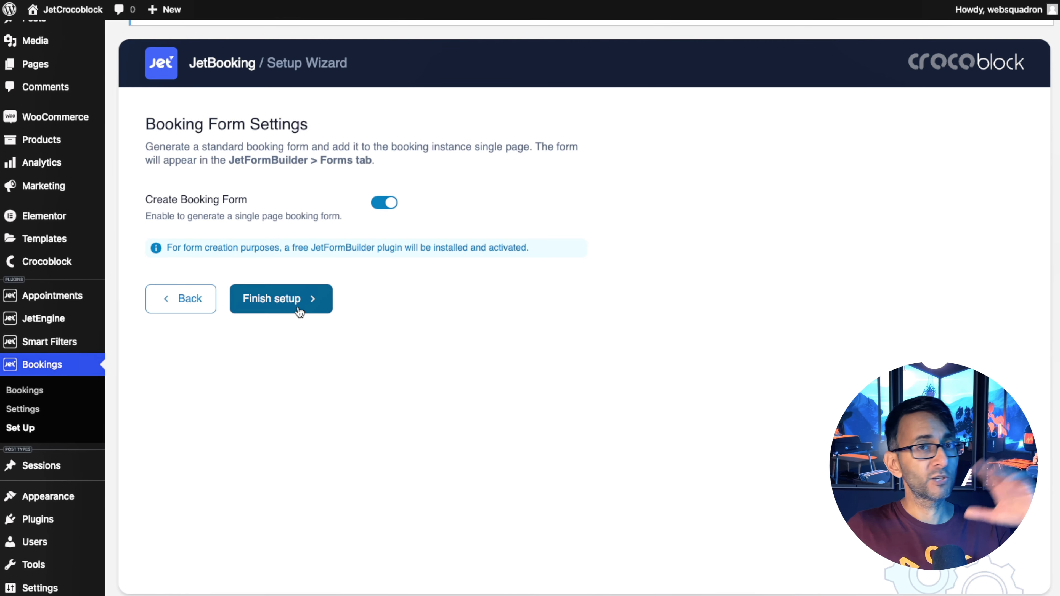
pyautogui.click(300, 307)
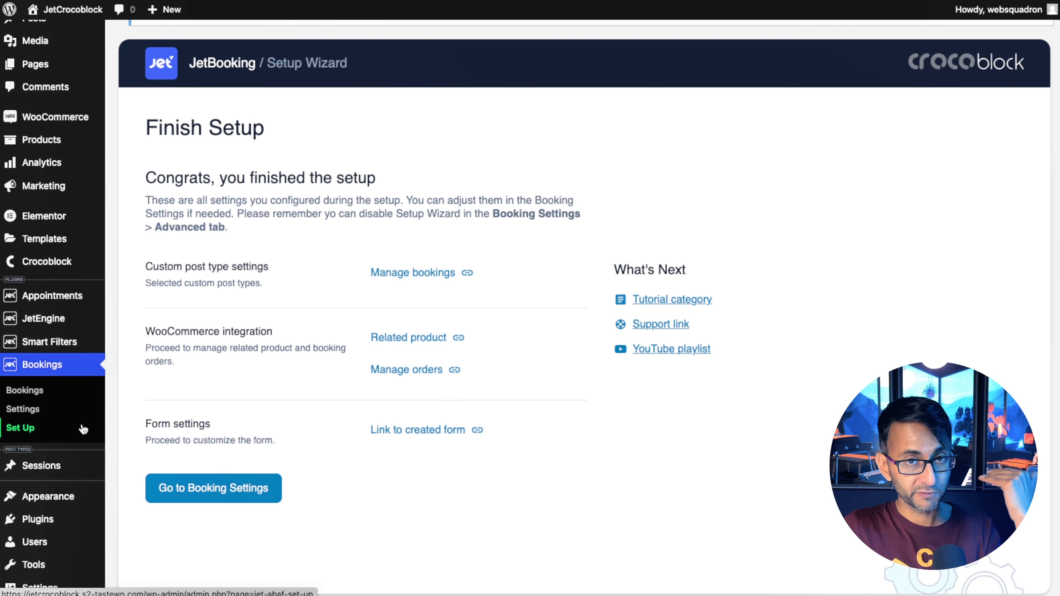
# Open the booking settings and enable custom labels, reviewing the label fields.
pyautogui.click(22, 410)
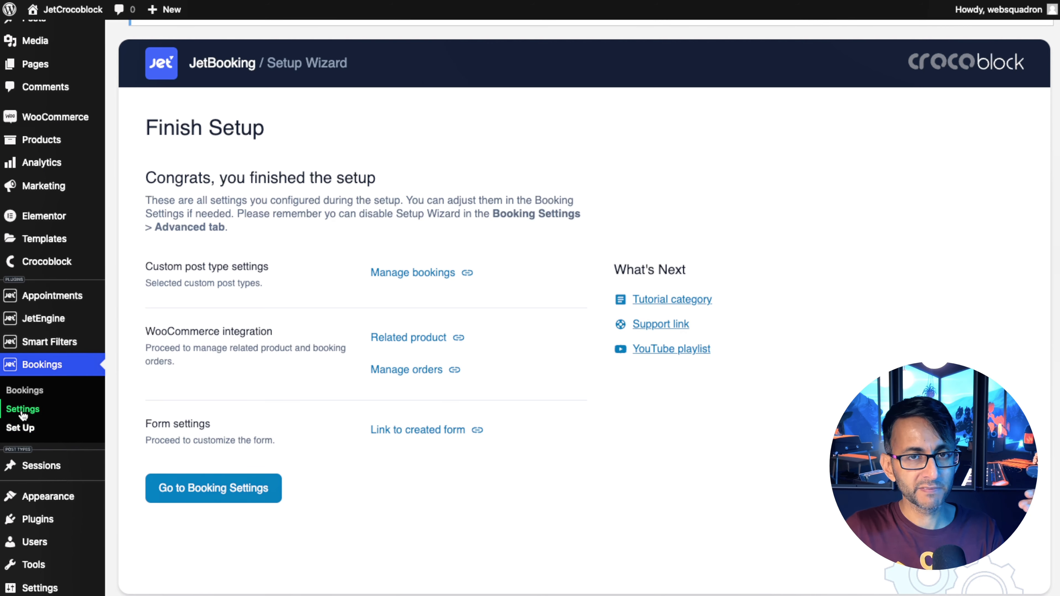
pyautogui.scroll(1, 730, 410)
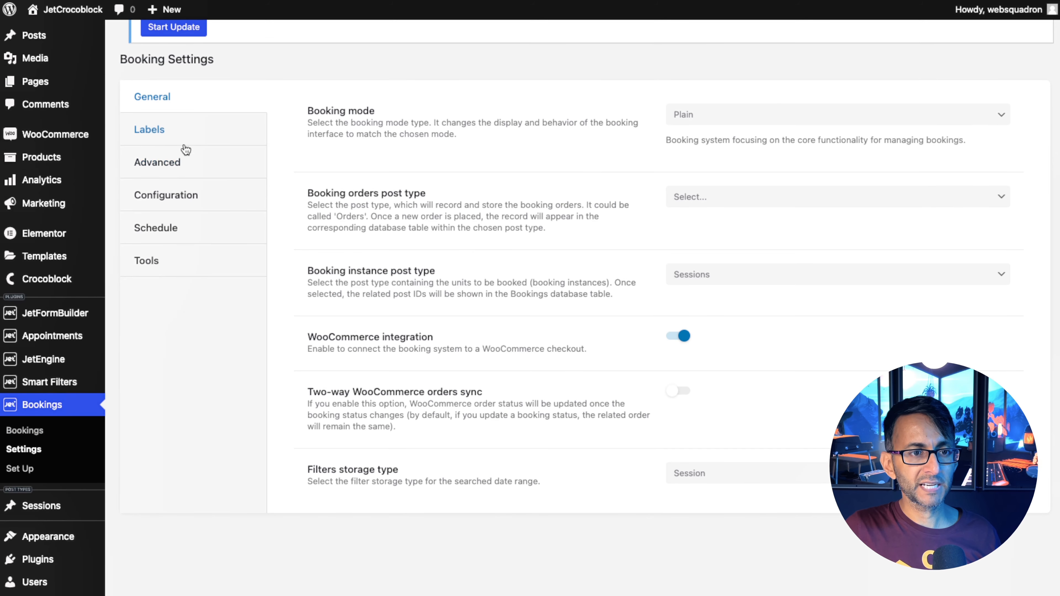
pyautogui.click(150, 132)
pyautogui.click(678, 110)
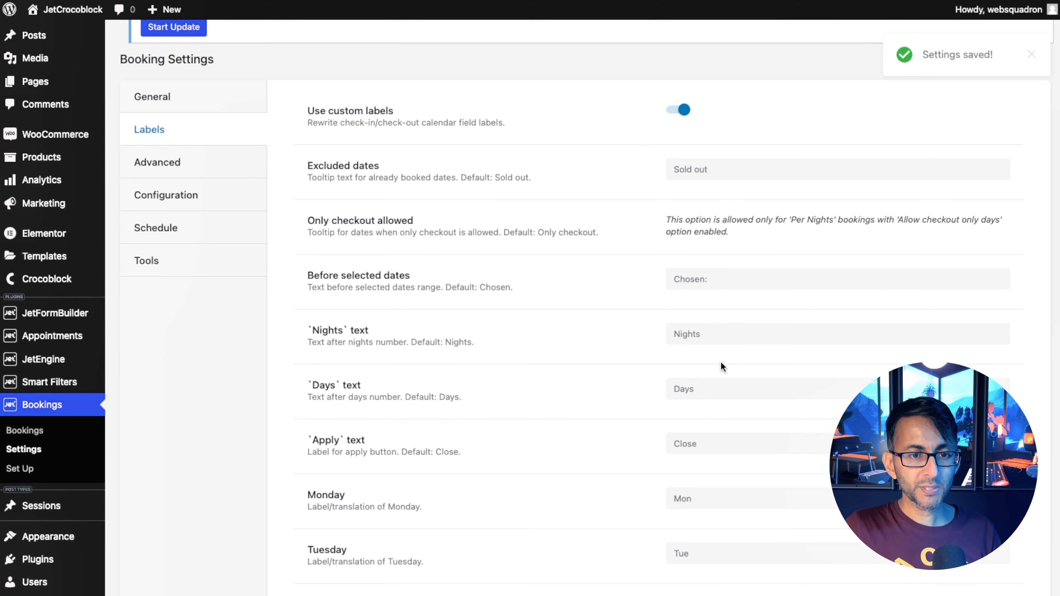
pyautogui.scroll(-1, 718, 359)
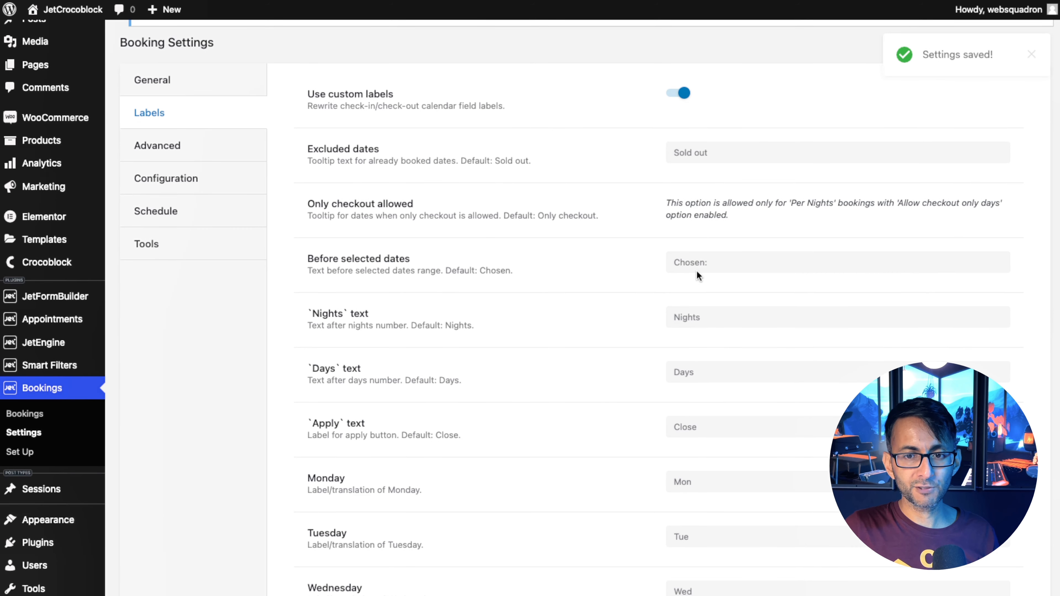
pyautogui.scroll(-1, 708, 169)
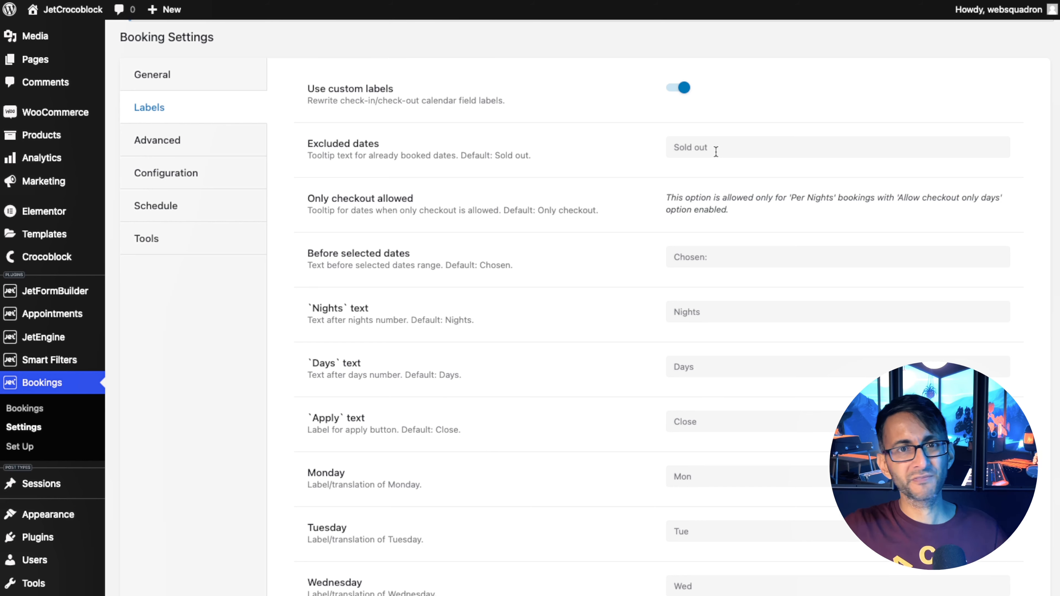
pyautogui.scroll(-10, 714, 354)
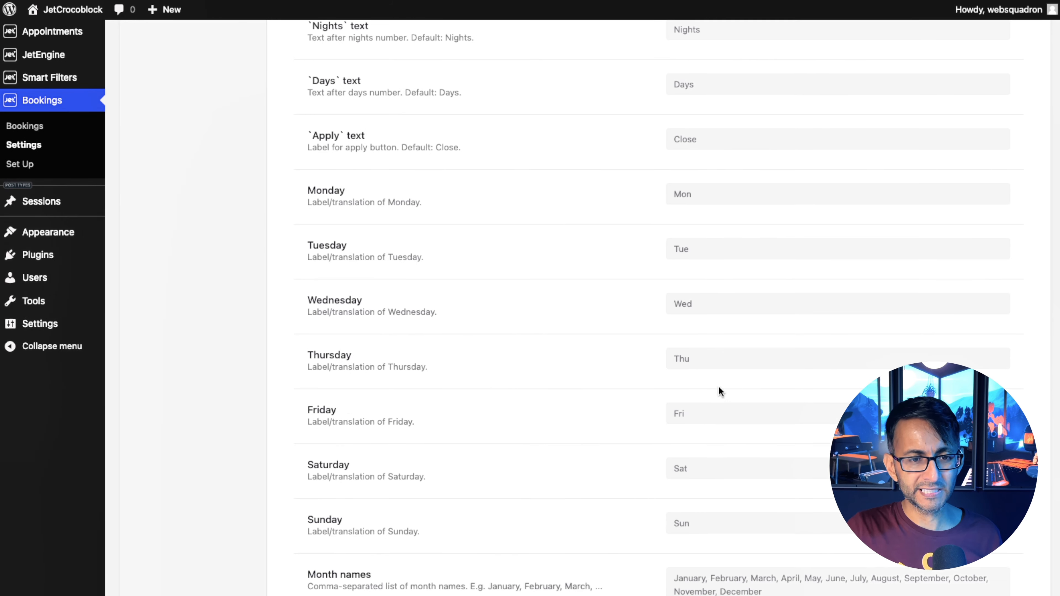
pyautogui.scroll(-3, 711, 405)
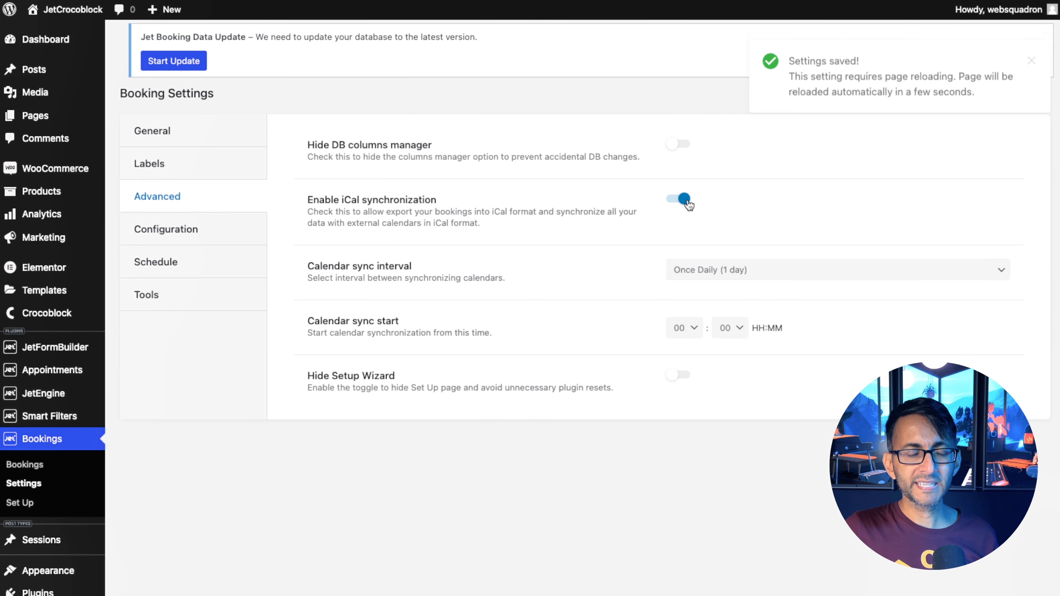
# Set the calendar sync interval to Once Hourly (1 hour).
pyautogui.click(729, 270)
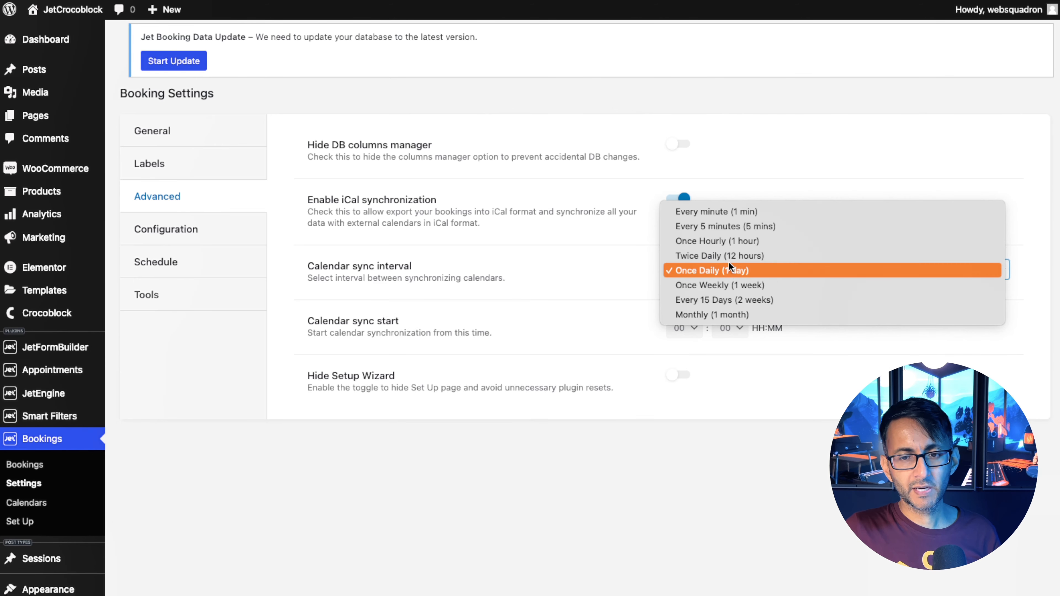
pyautogui.click(740, 241)
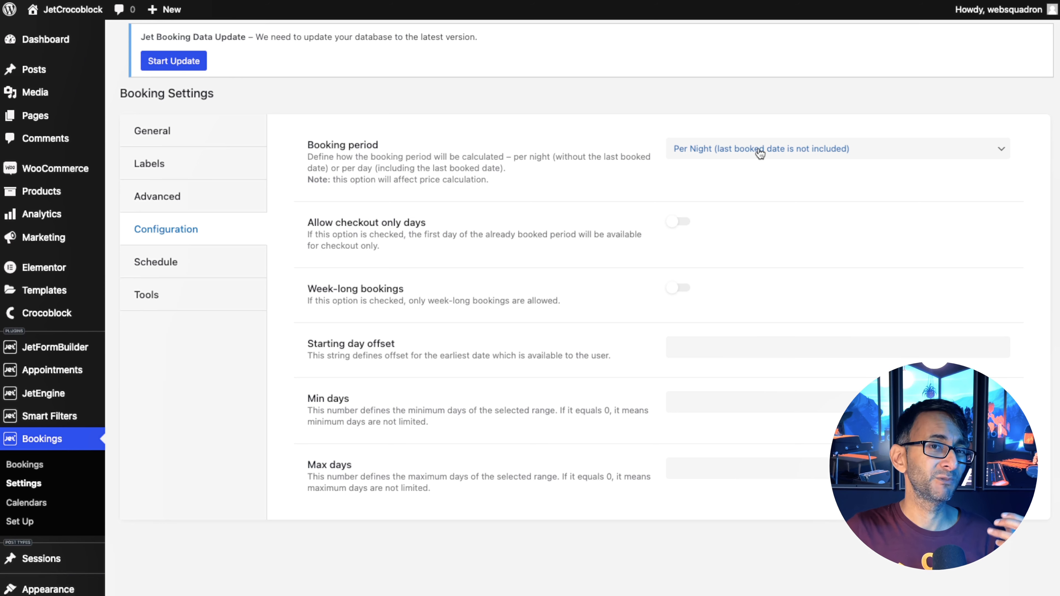
# Set the booking period to Per Day (last booked date is included).
pyautogui.click(760, 154)
pyautogui.click(759, 166)
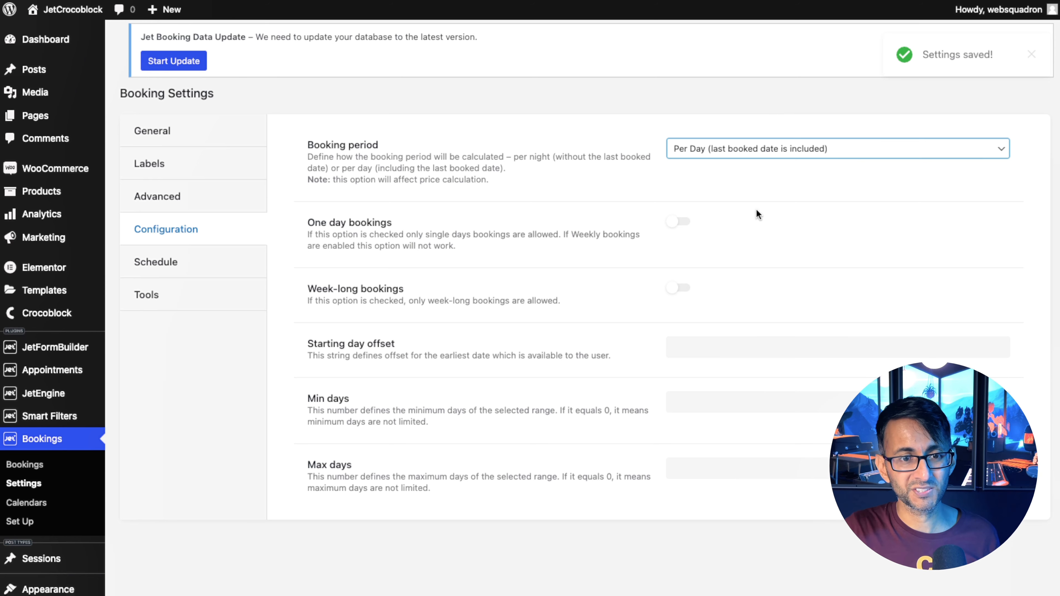
pyautogui.click(686, 227)
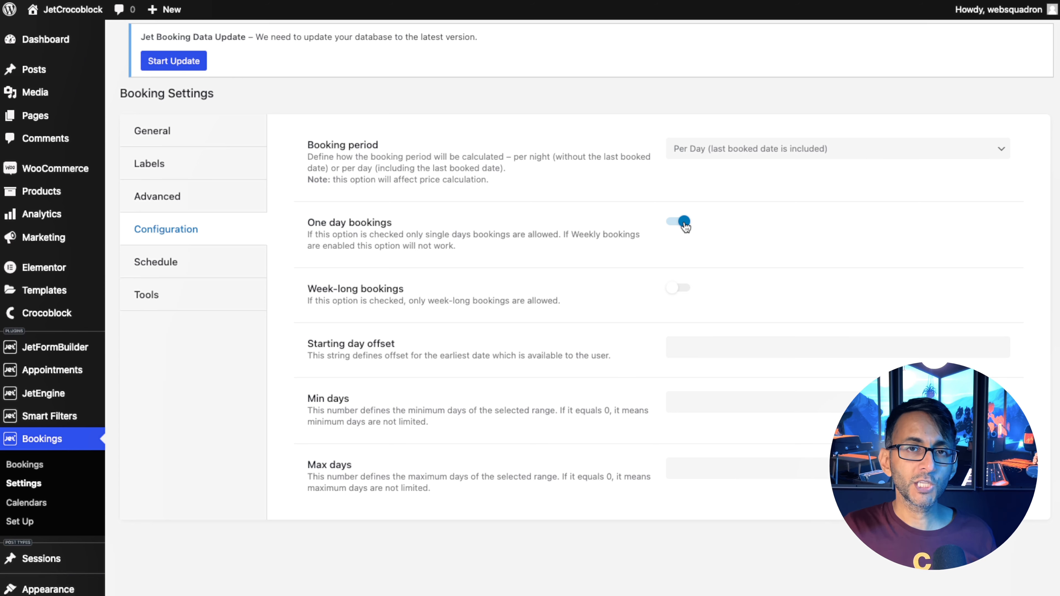
pyautogui.click(676, 222)
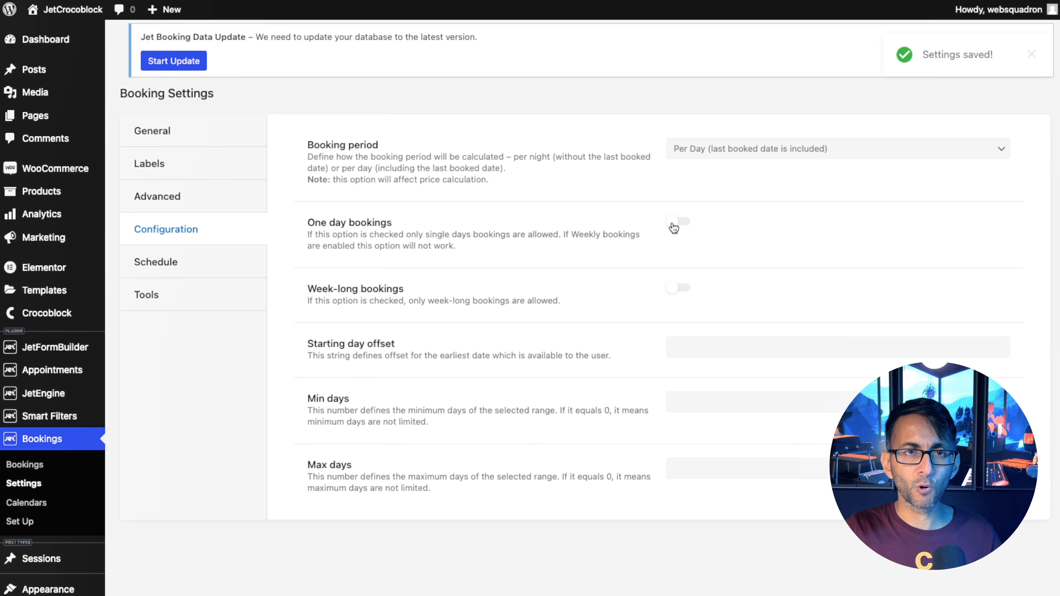
pyautogui.click(685, 292)
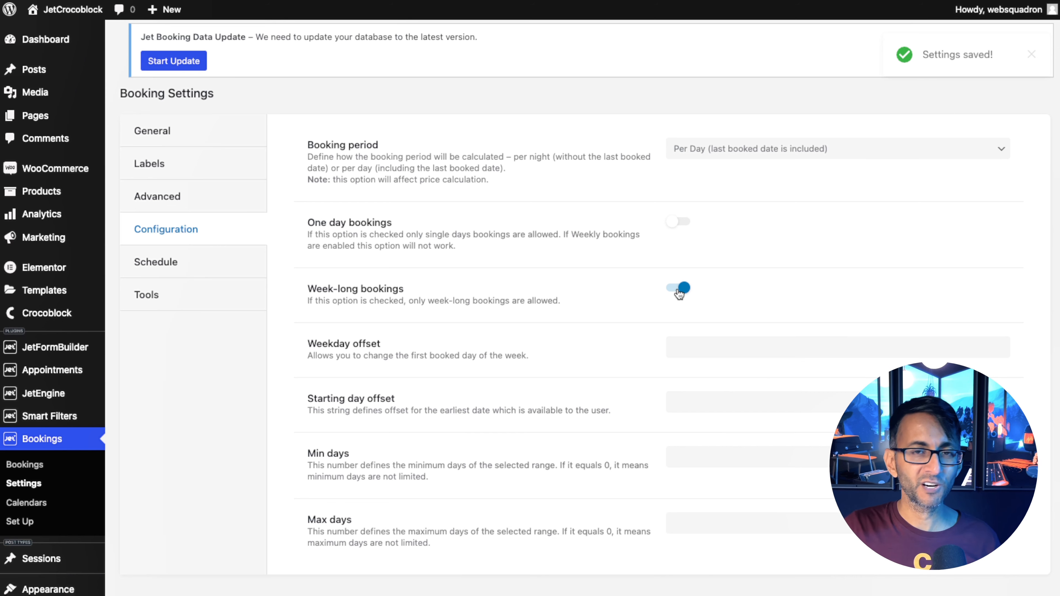
pyautogui.click(679, 293)
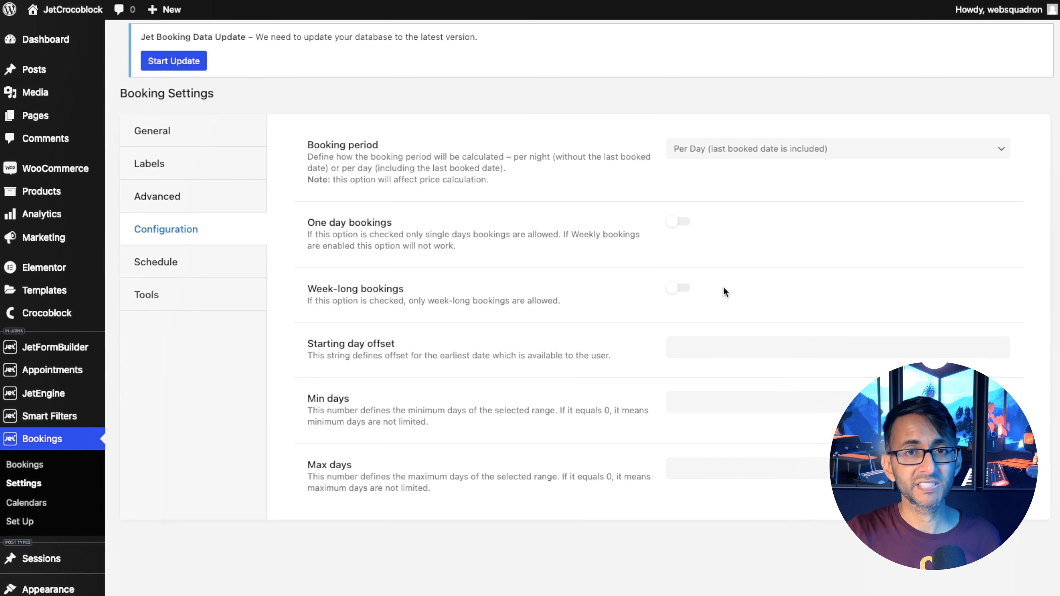
# Set Min days to 1 and Max days to 10.
pyautogui.click(718, 405)
pyautogui.write('1')
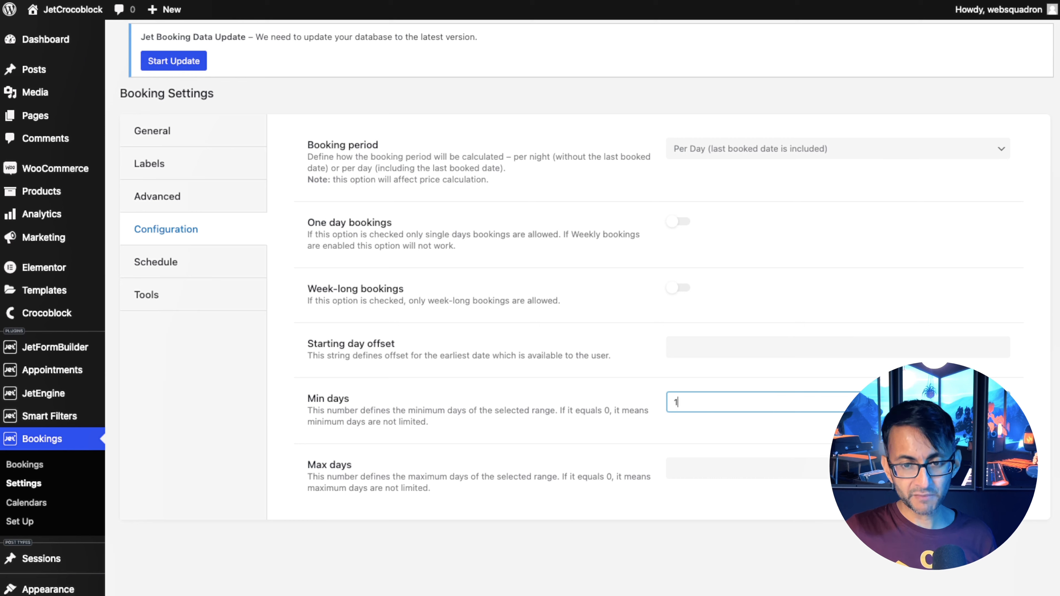
pyautogui.click(753, 376)
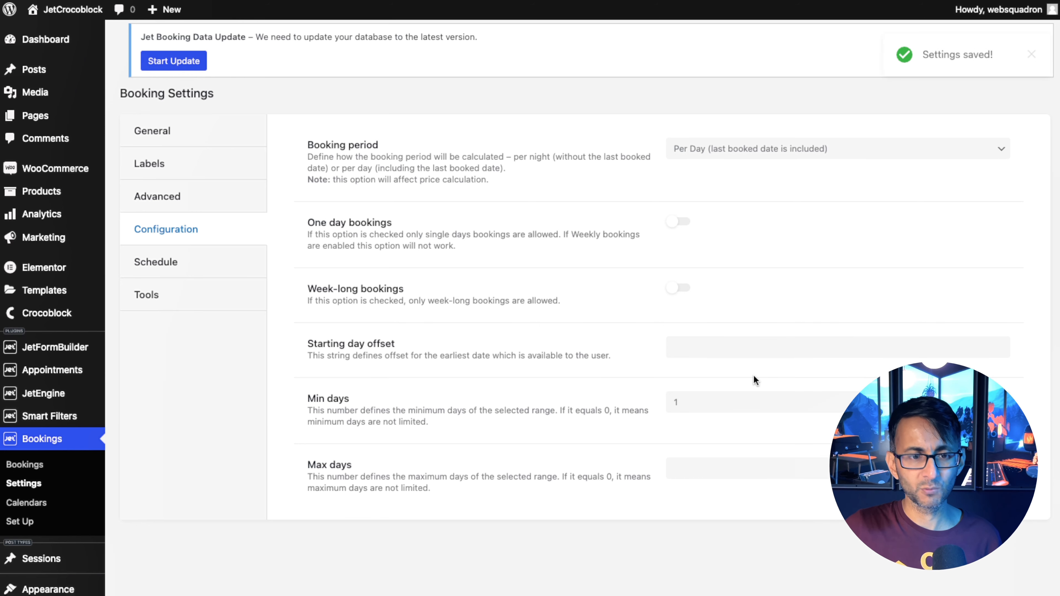
pyautogui.click(702, 471)
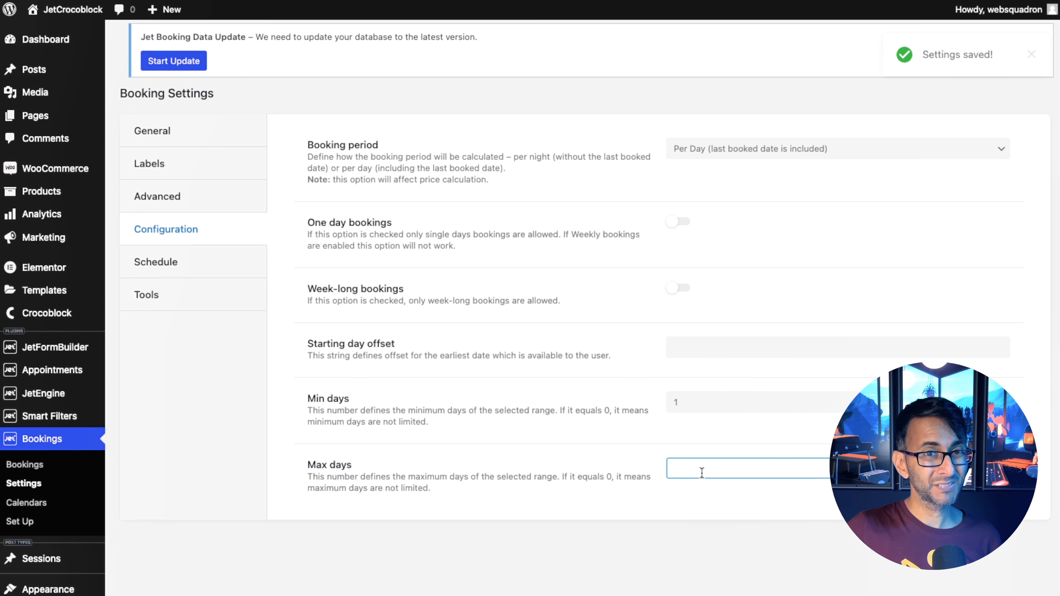
pyautogui.write('1')
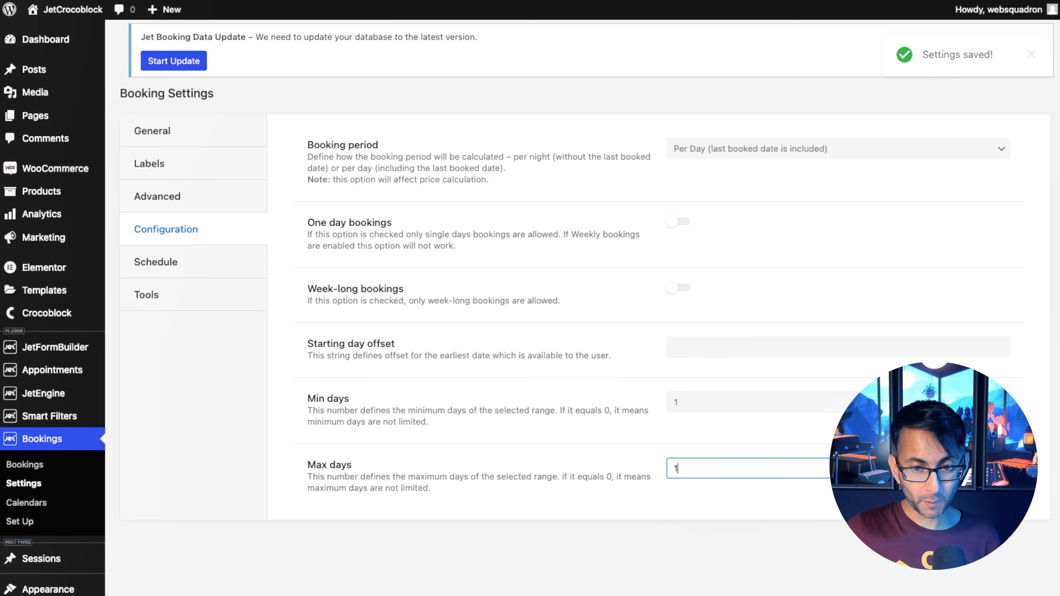
pyautogui.write('0')
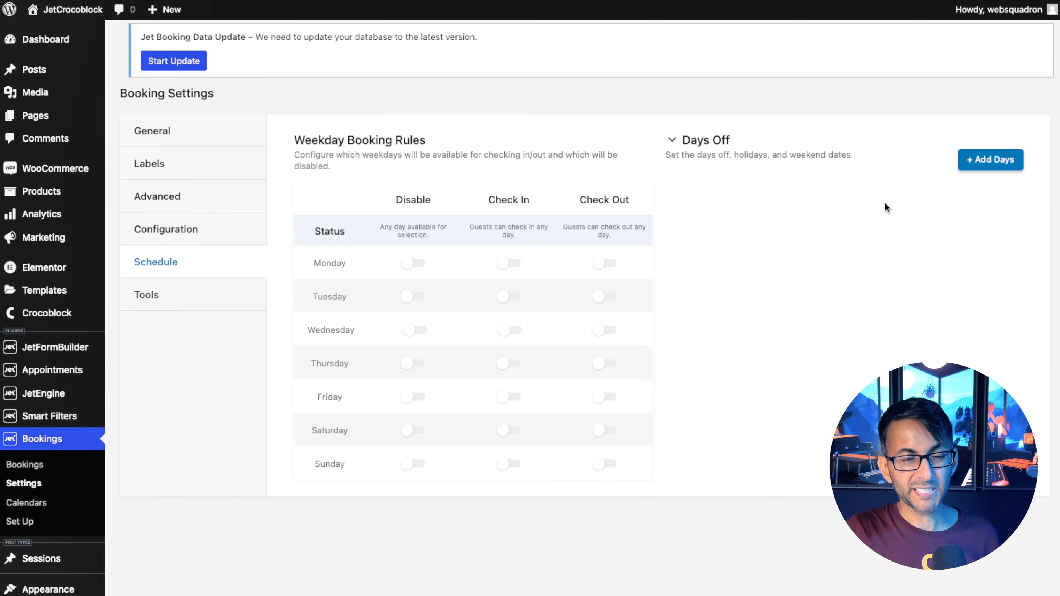
# Add a days-off range named Christmas Week 2023 from 23-12-2023 to 01-01-2024.
pyautogui.click(990, 160)
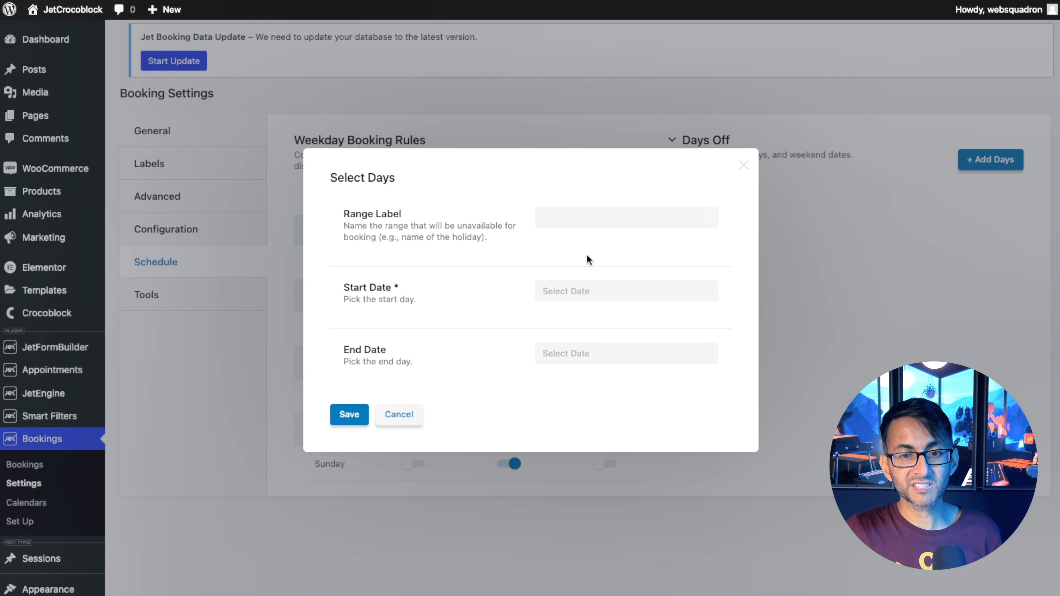
pyautogui.click(596, 219)
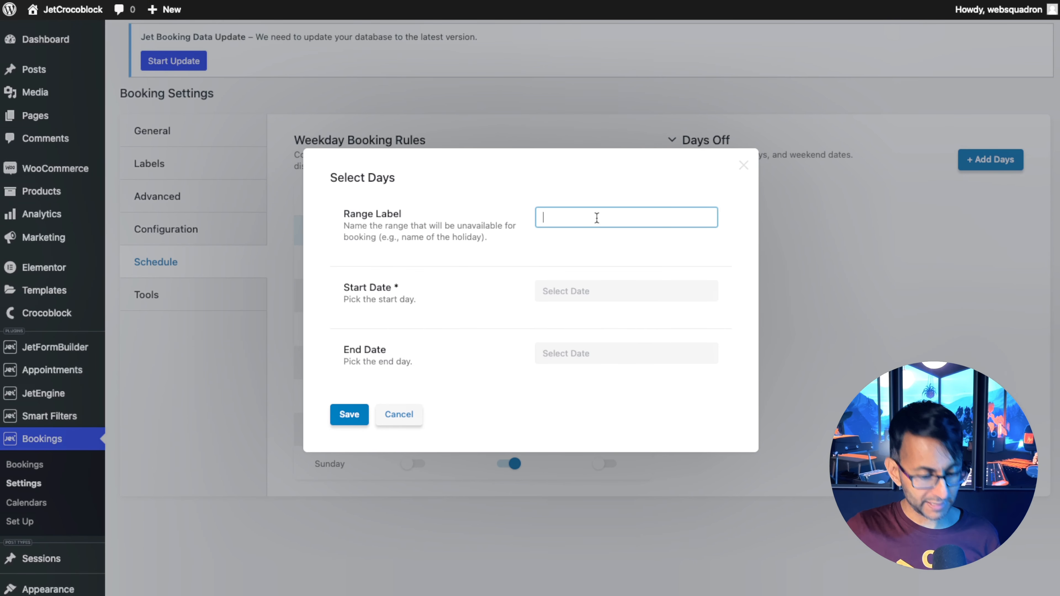
pyautogui.write('Christmas Week 2023')
pyautogui.click(626, 291)
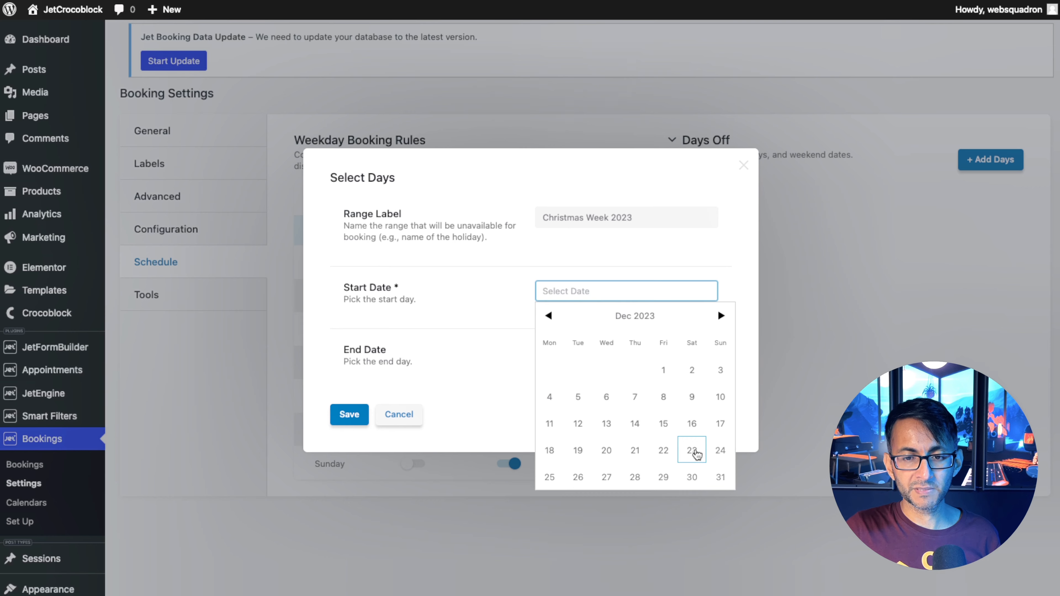
pyautogui.click(692, 450)
pyautogui.click(635, 356)
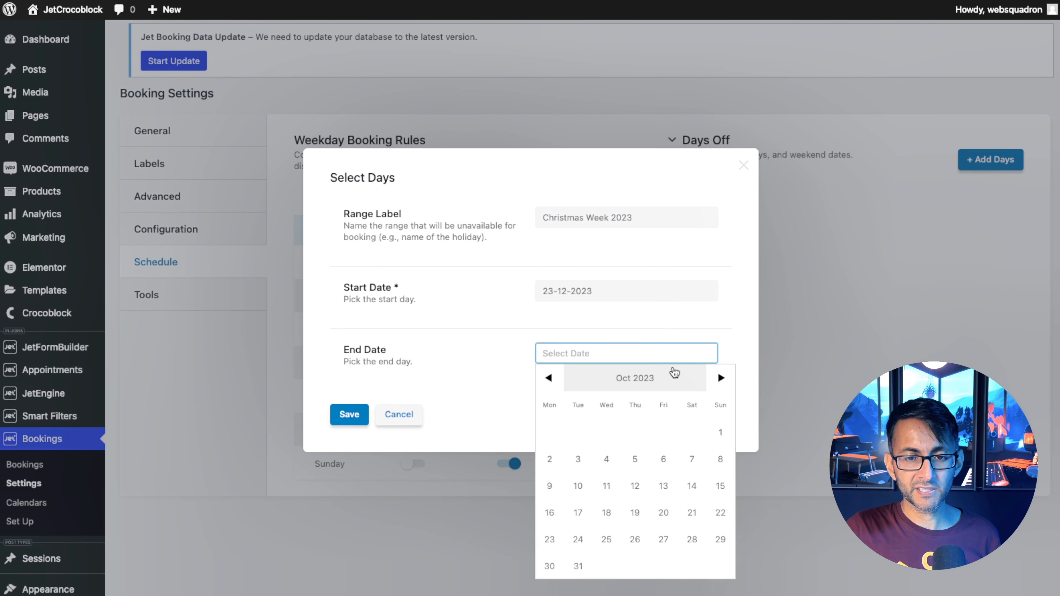
pyautogui.click(728, 381)
pyautogui.click(725, 380)
pyautogui.click(724, 380)
pyautogui.click(550, 433)
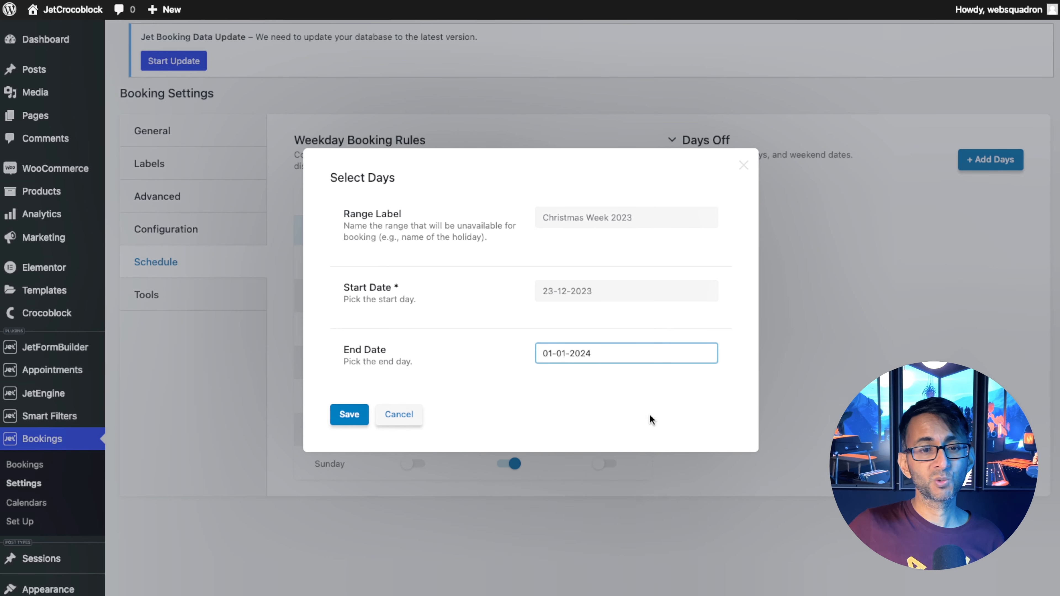
pyautogui.click(346, 422)
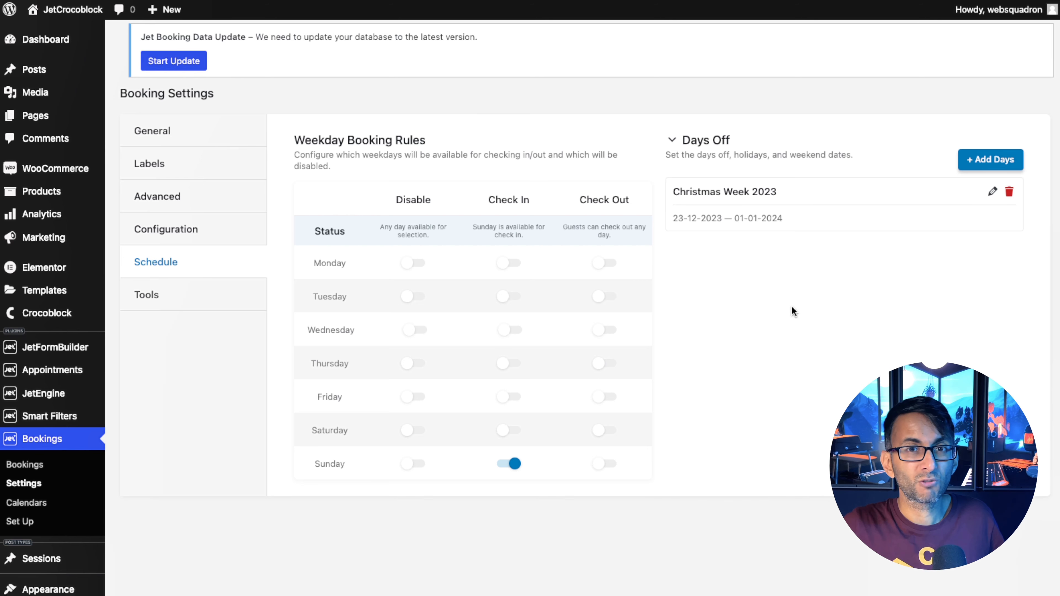
# Move the name column to the top of the additional table columns and update the booking tables.
pyautogui.click(147, 294)
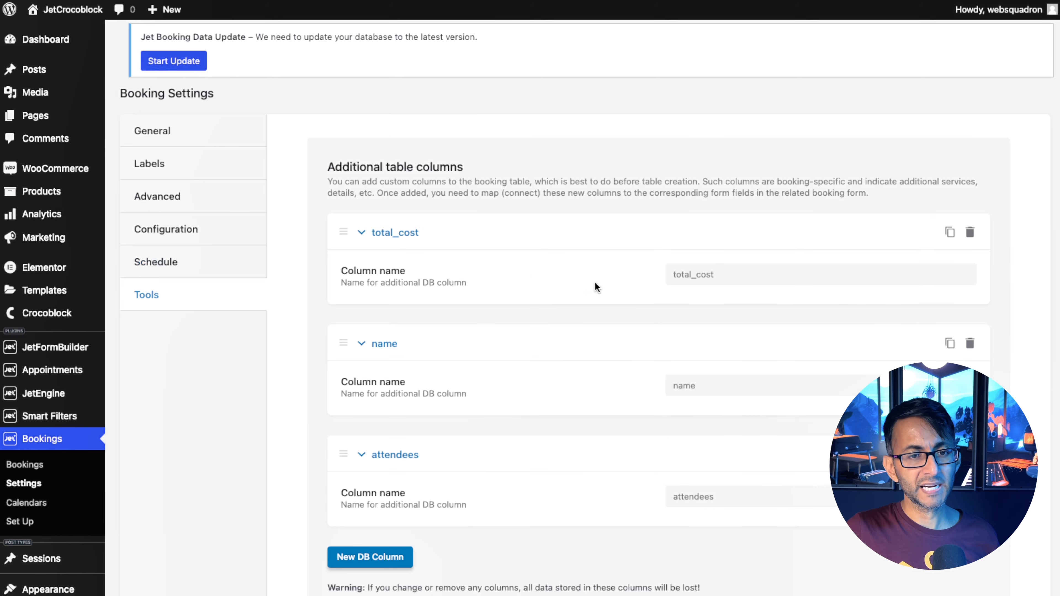
pyautogui.scroll(-3, 342, 213)
pyautogui.moveTo(341, 214); pyautogui.dragTo(359, 99)
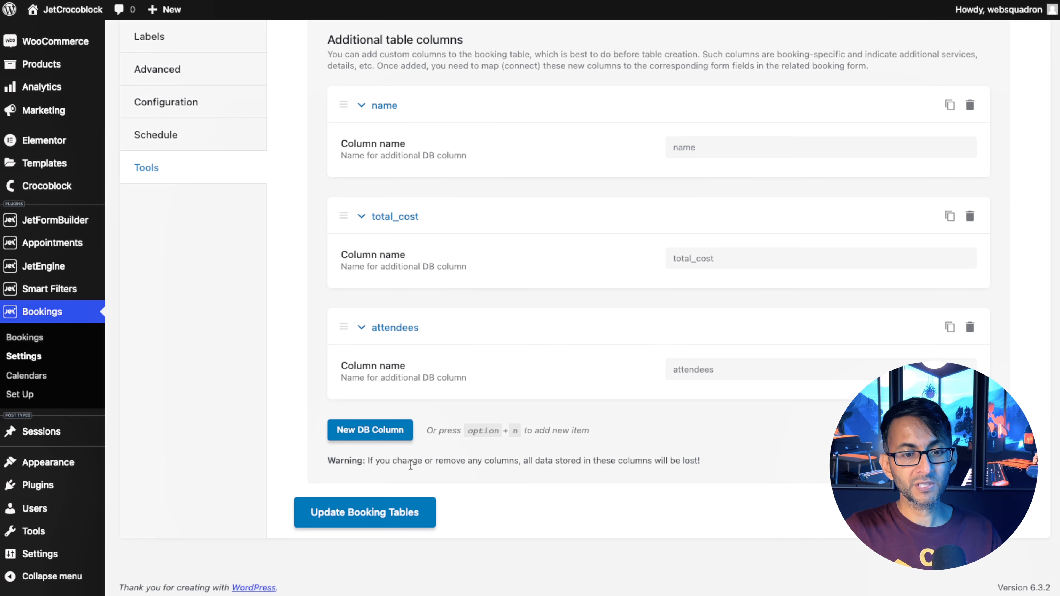
pyautogui.click(415, 516)
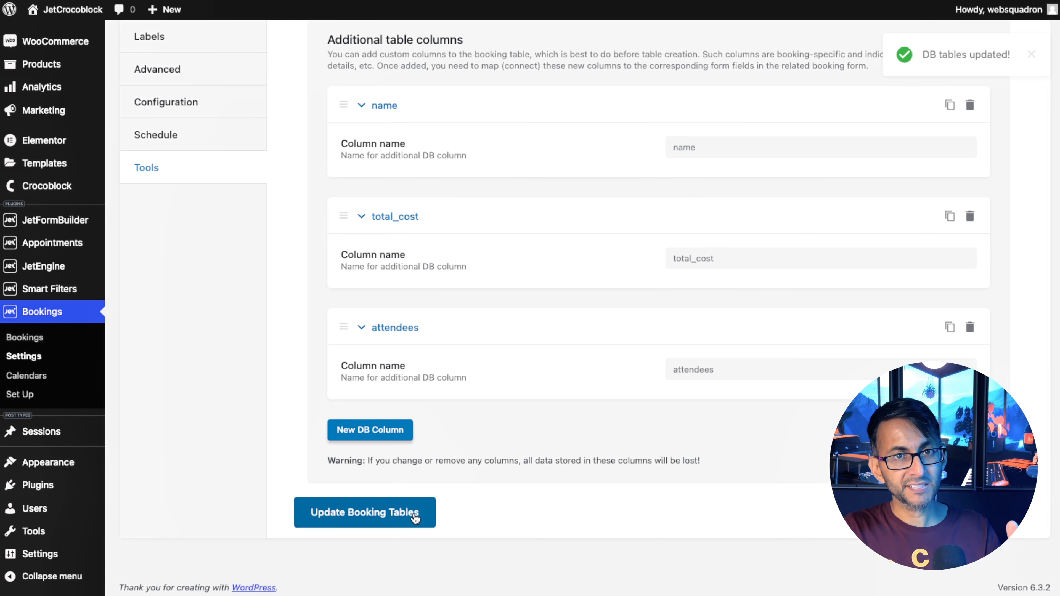
pyautogui.scroll(3, 371, 341)
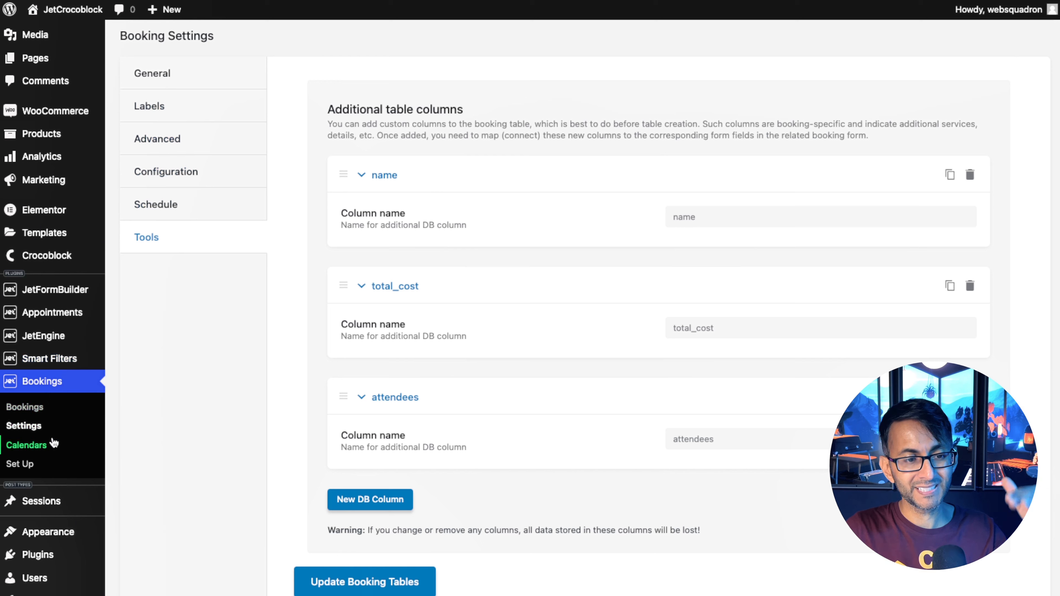
# Open the JetEngine forms list and duplicate the Single Service Appt Form.
pyautogui.click(30, 407)
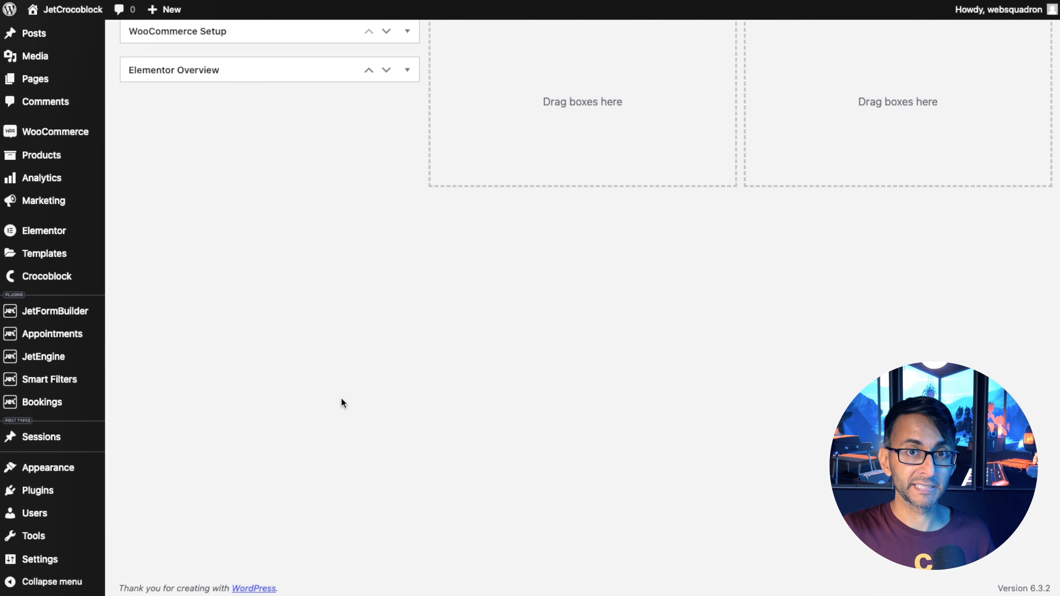
pyautogui.moveTo(55, 364)
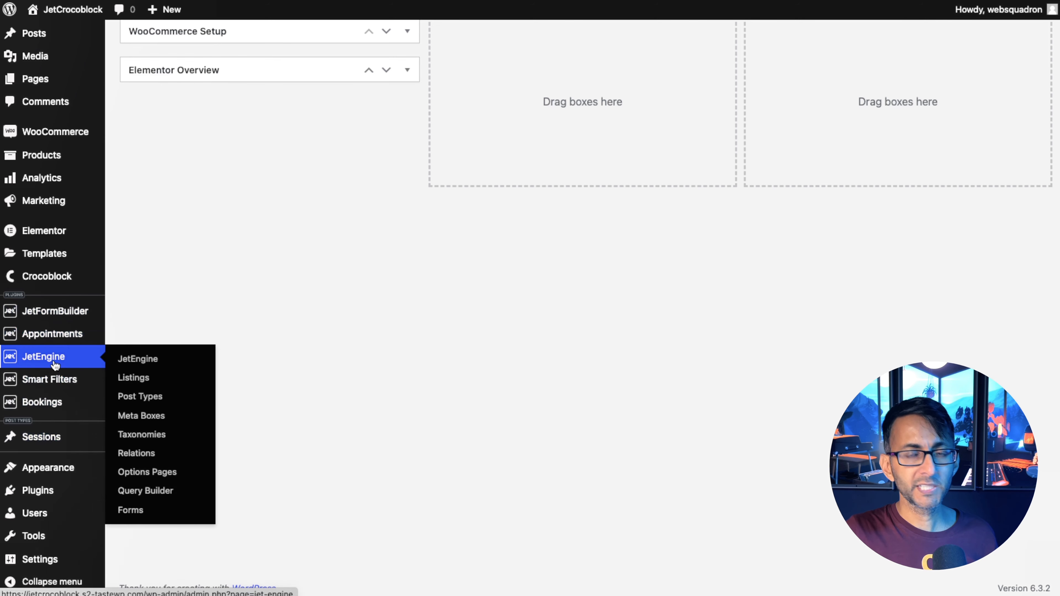
pyautogui.click(146, 511)
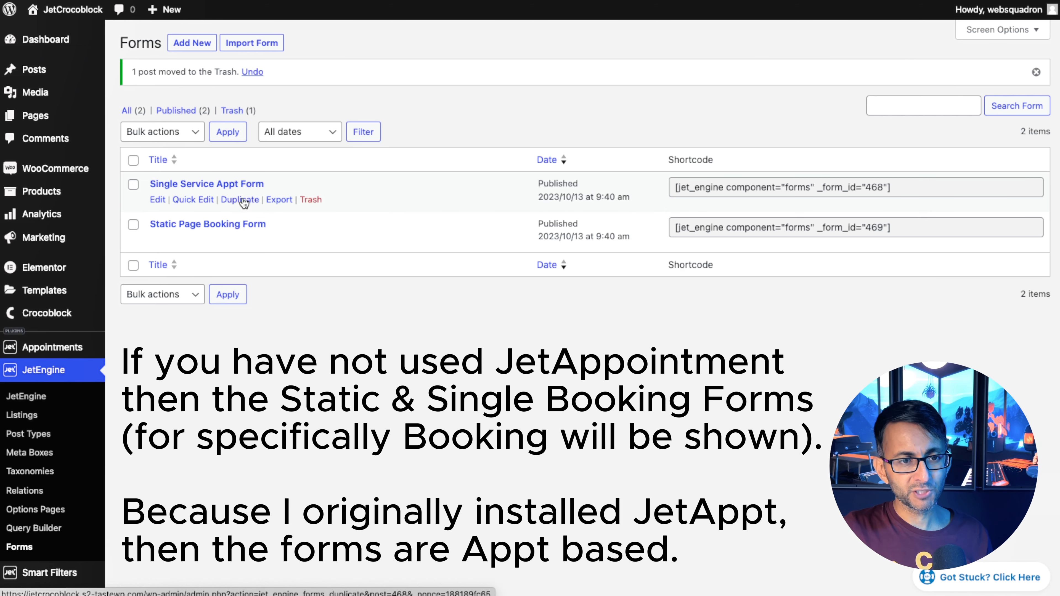
pyautogui.click(244, 201)
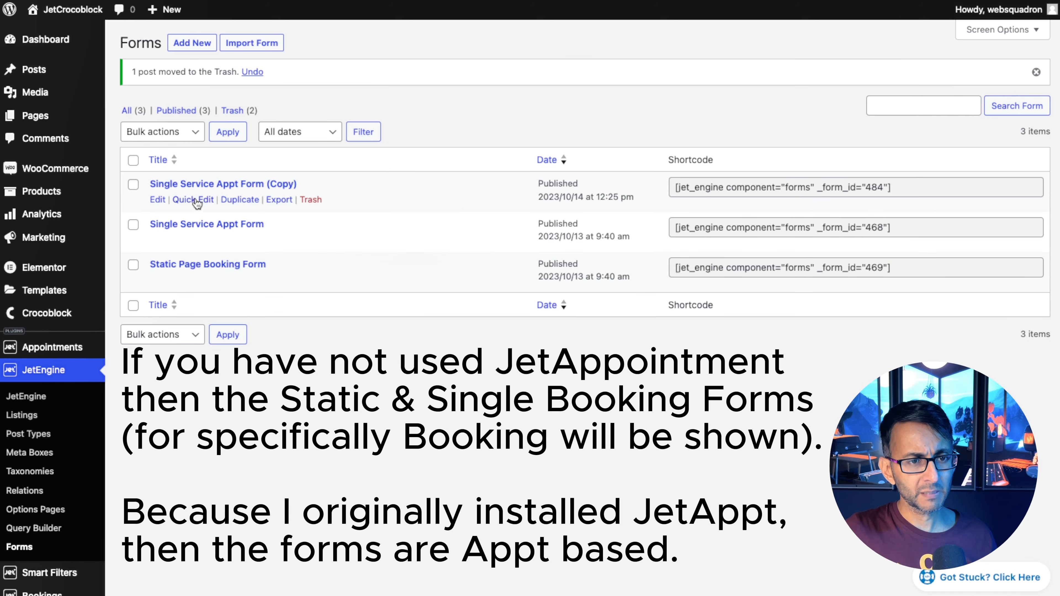
# Rename the copy to Single Service Booking Form and open it for editing.
pyautogui.click(197, 203)
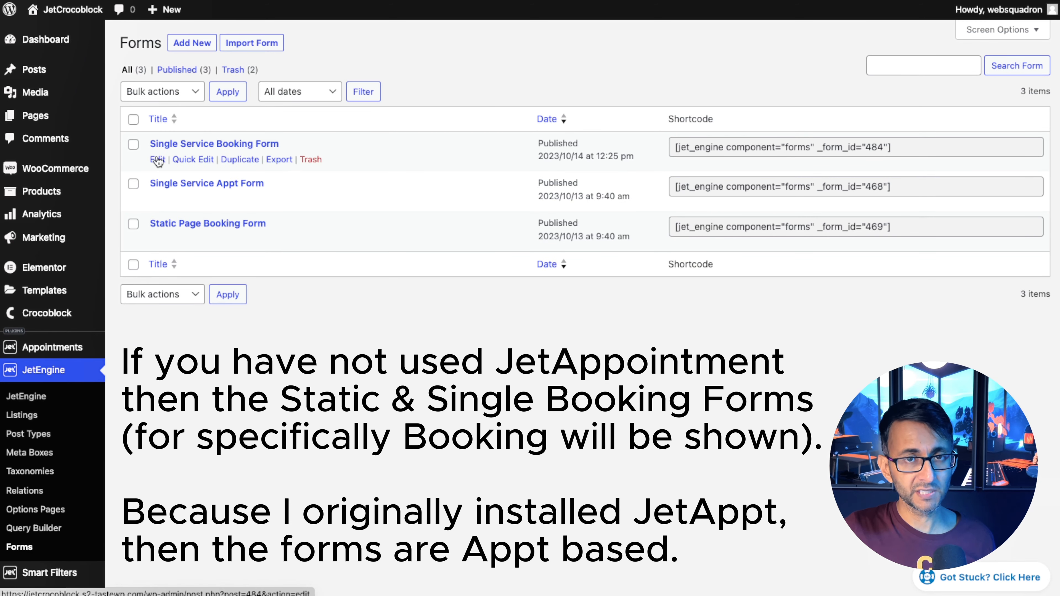
pyautogui.click(158, 160)
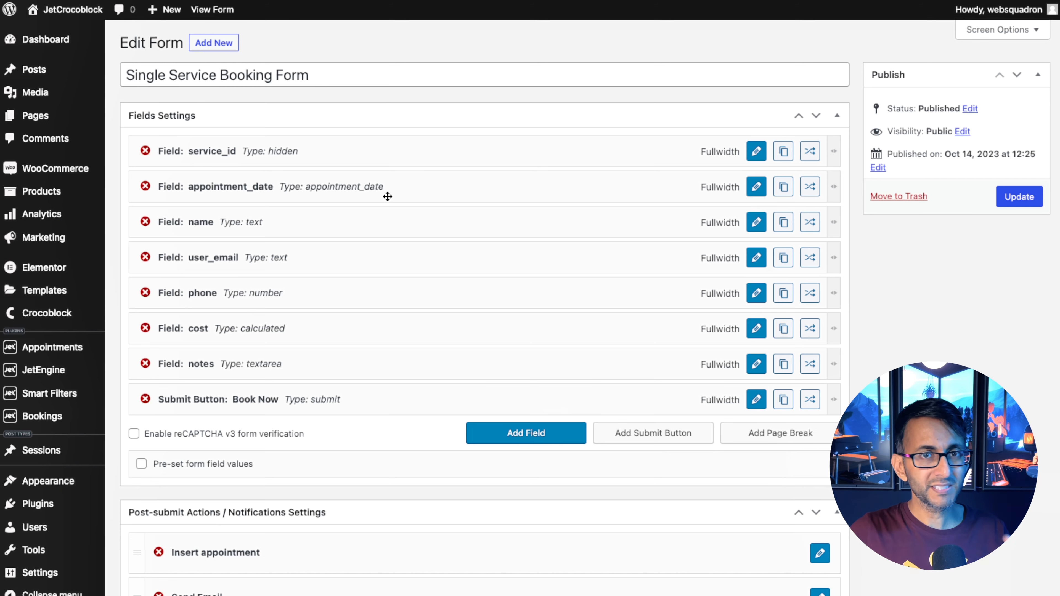
# Change the appointment_date field to Check-in/check-out dates with a Single field layout and Inline fields position.
pyautogui.click(756, 188)
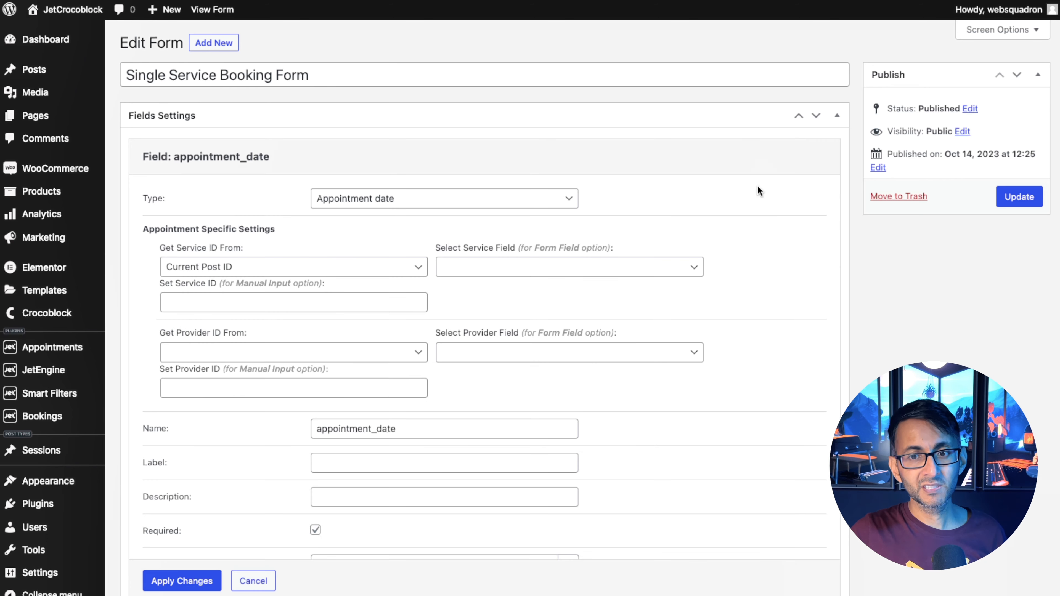
pyautogui.click(460, 203)
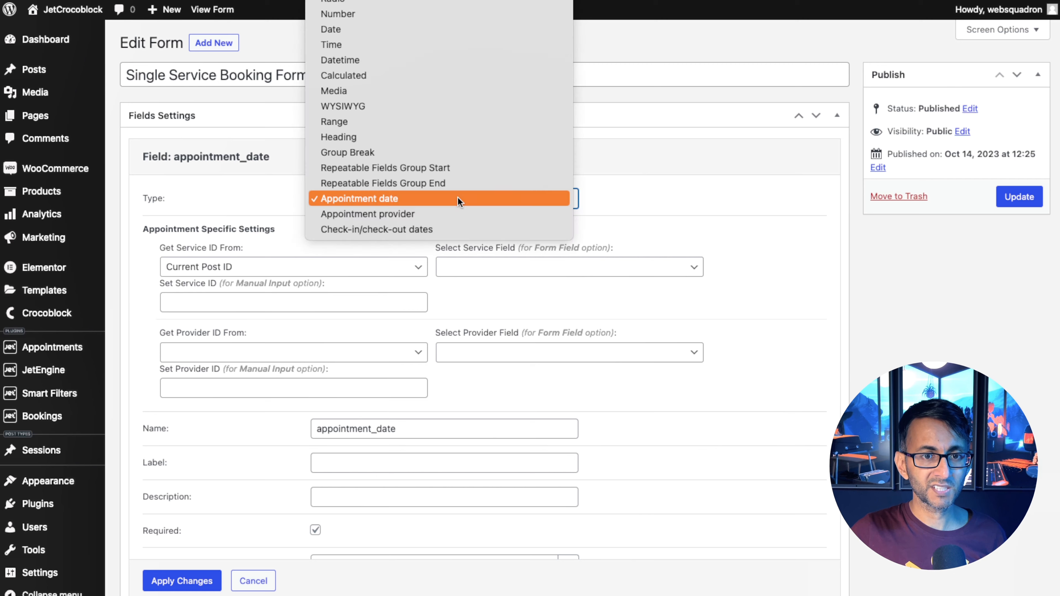
pyautogui.click(439, 229)
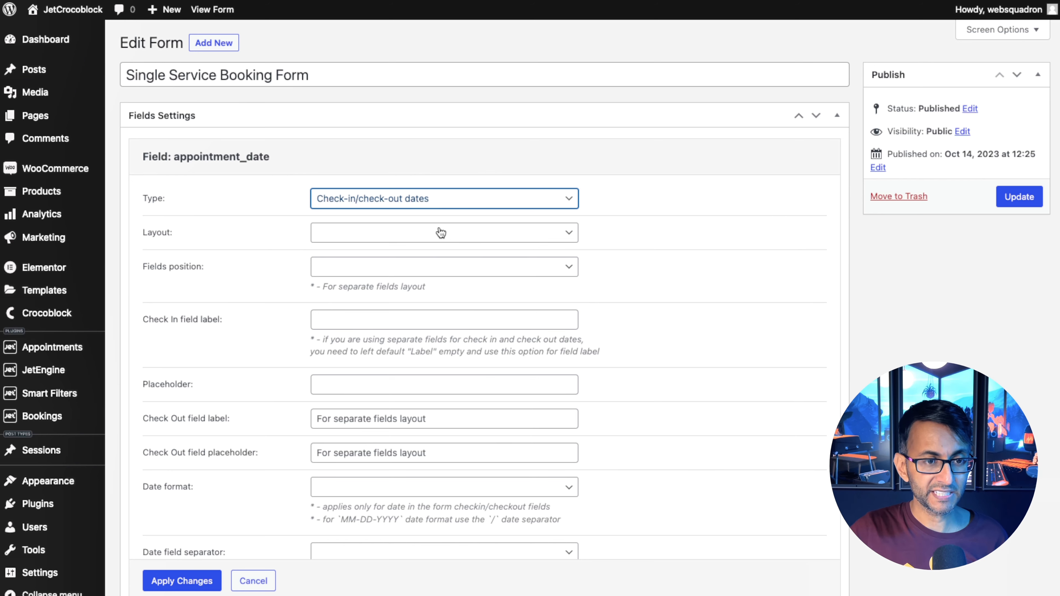
pyautogui.click(442, 233)
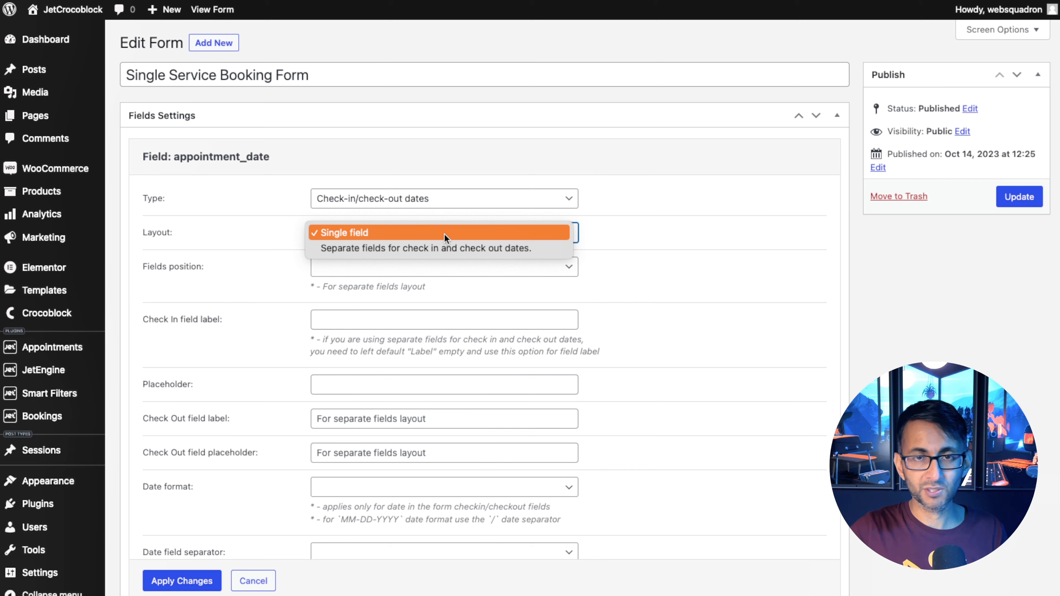
pyautogui.click(445, 234)
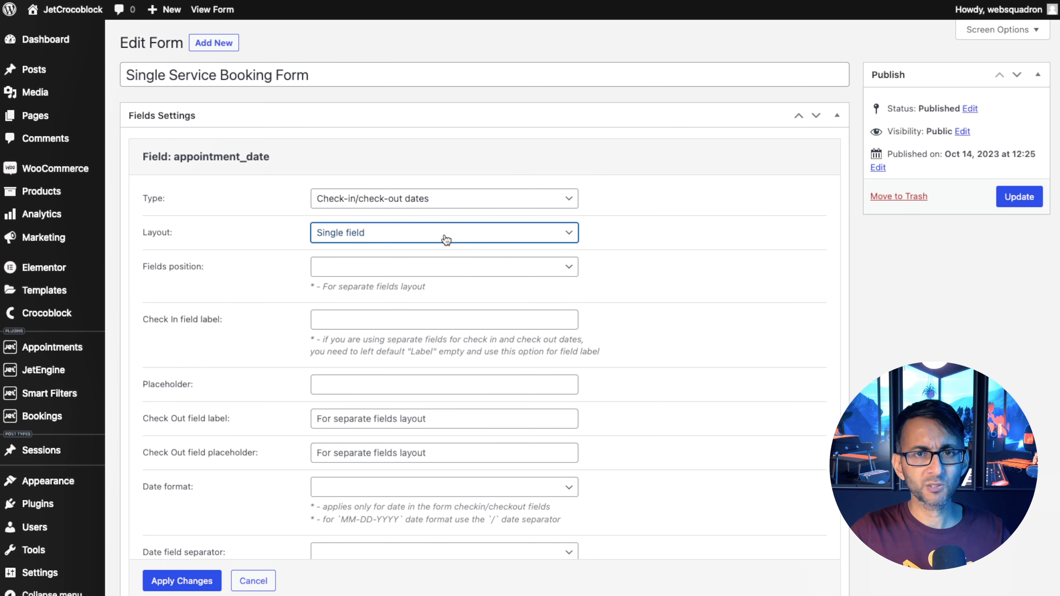
pyautogui.click(420, 269)
pyautogui.click(421, 269)
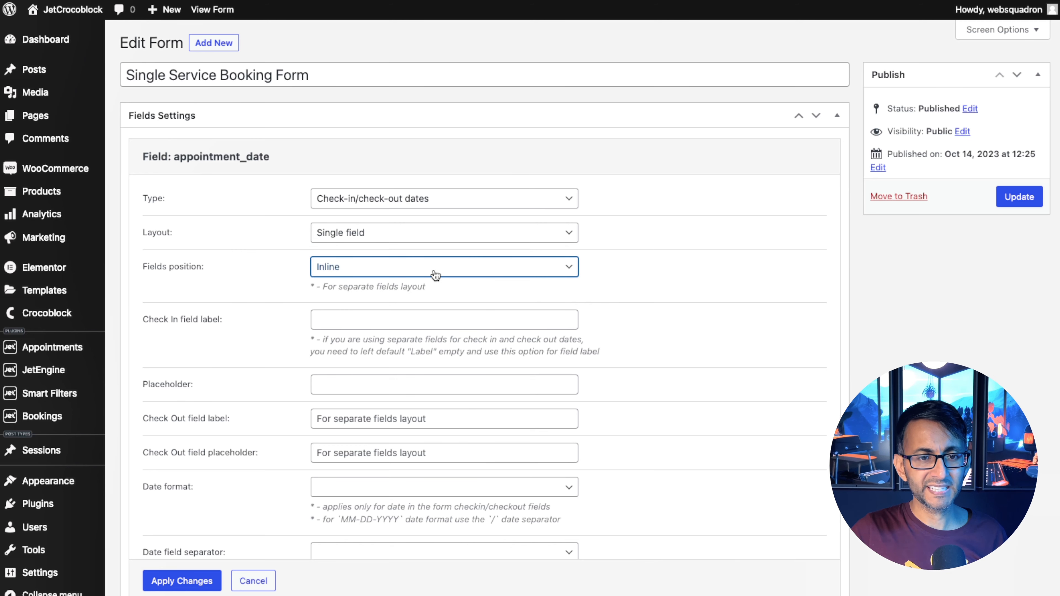
pyautogui.click(465, 266)
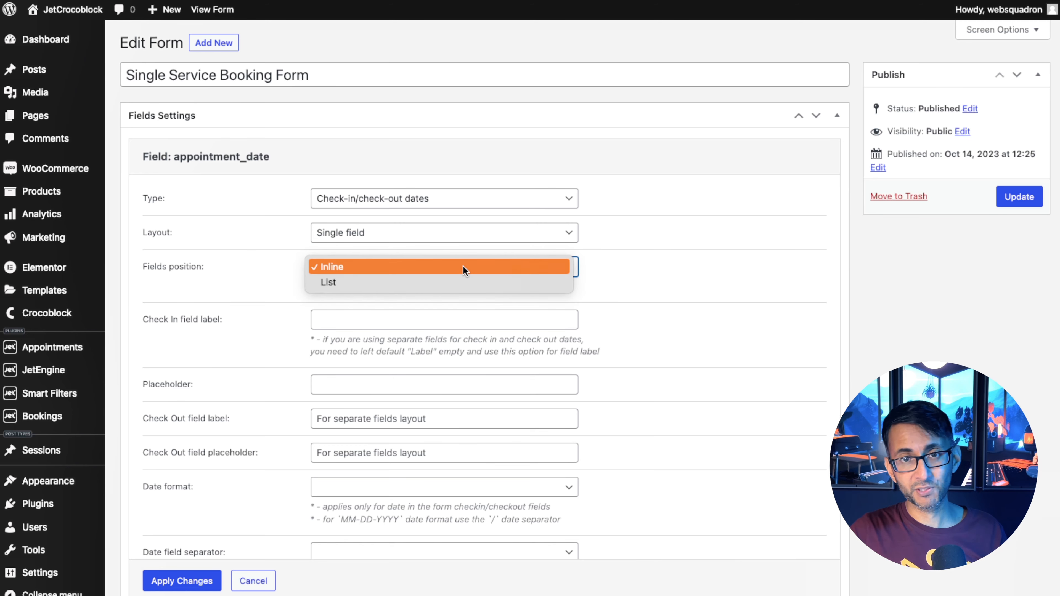
pyautogui.click(463, 266)
# Set the check-in field label to Check-In and the check-out field label to Check-Out.
pyautogui.click(417, 318)
pyautogui.scroll(-2, 418, 317)
pyautogui.write('Check-I')
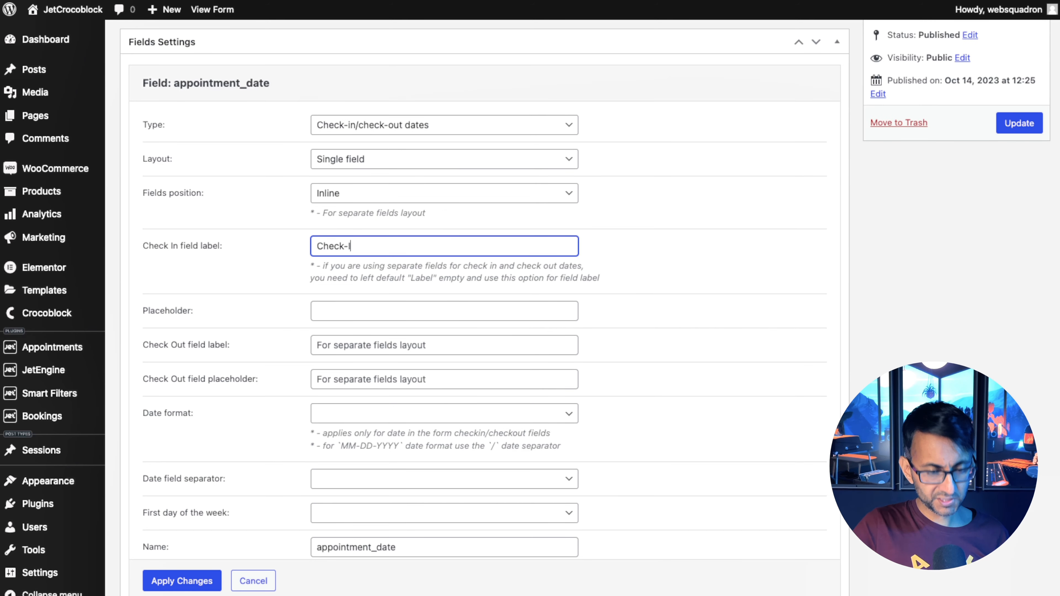
pyautogui.write('n')
pyautogui.click(393, 345)
pyautogui.write('Check-Out')
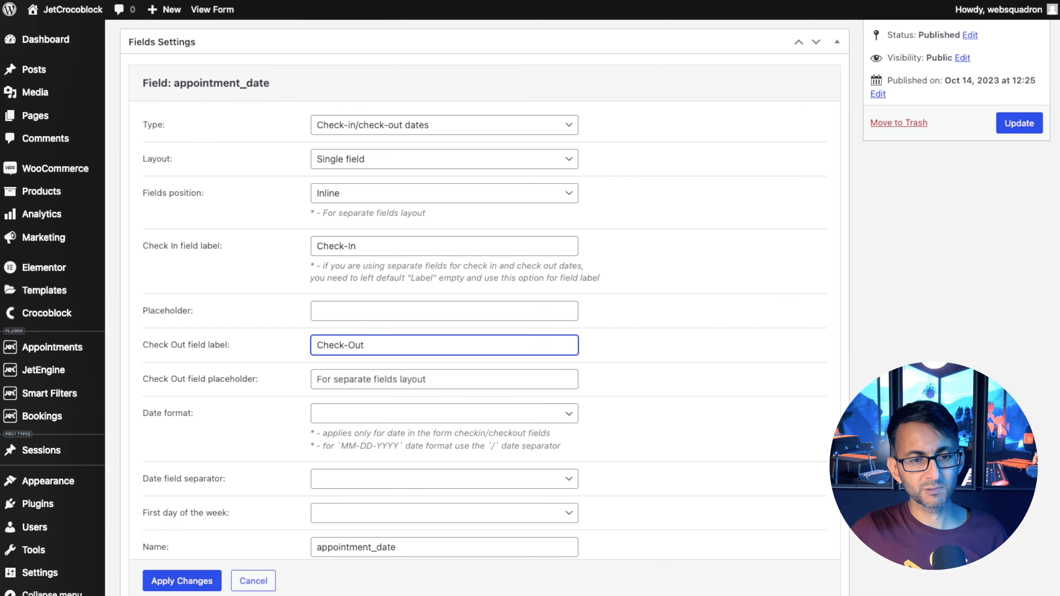
# Set the date format to DD-MM-YYYY, the date separator to -, and the first day of the week to Monday.
pyautogui.scroll(-2, 374, 334)
pyautogui.click(374, 332)
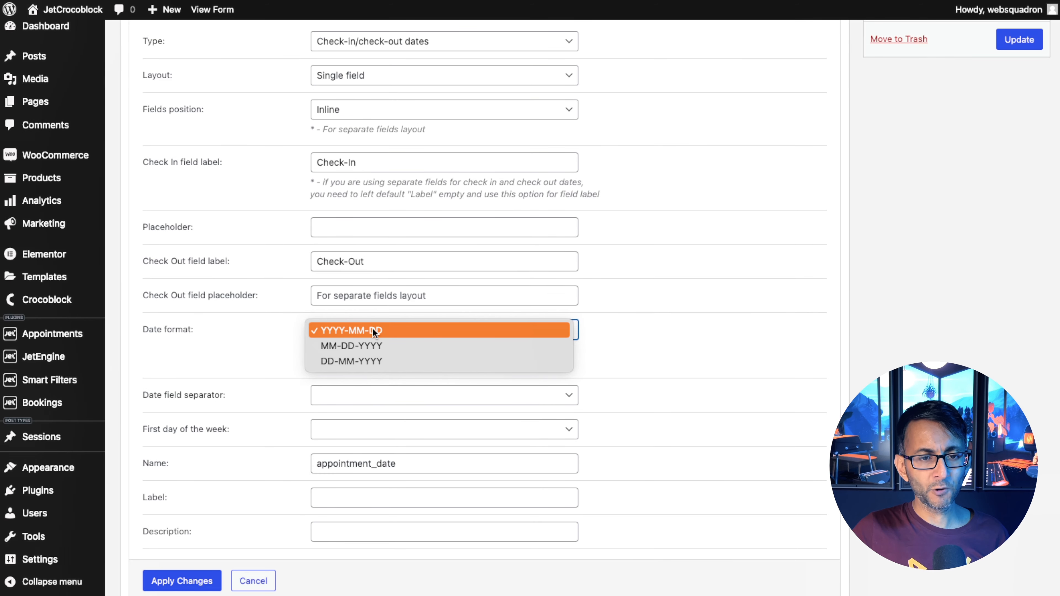
pyautogui.click(399, 354)
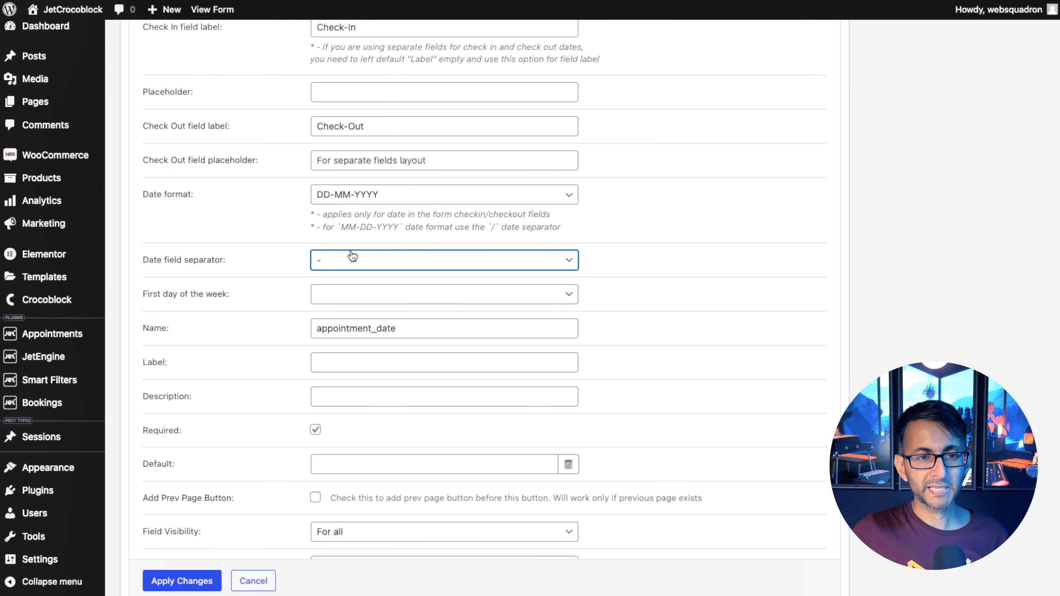
pyautogui.click(371, 296)
pyautogui.click(369, 295)
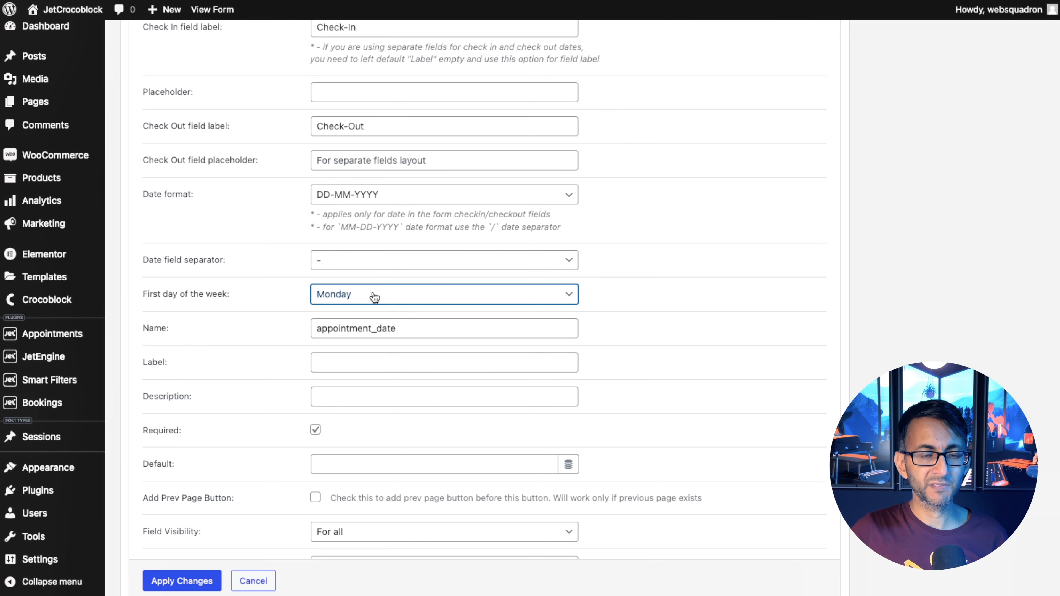
pyautogui.click(373, 295)
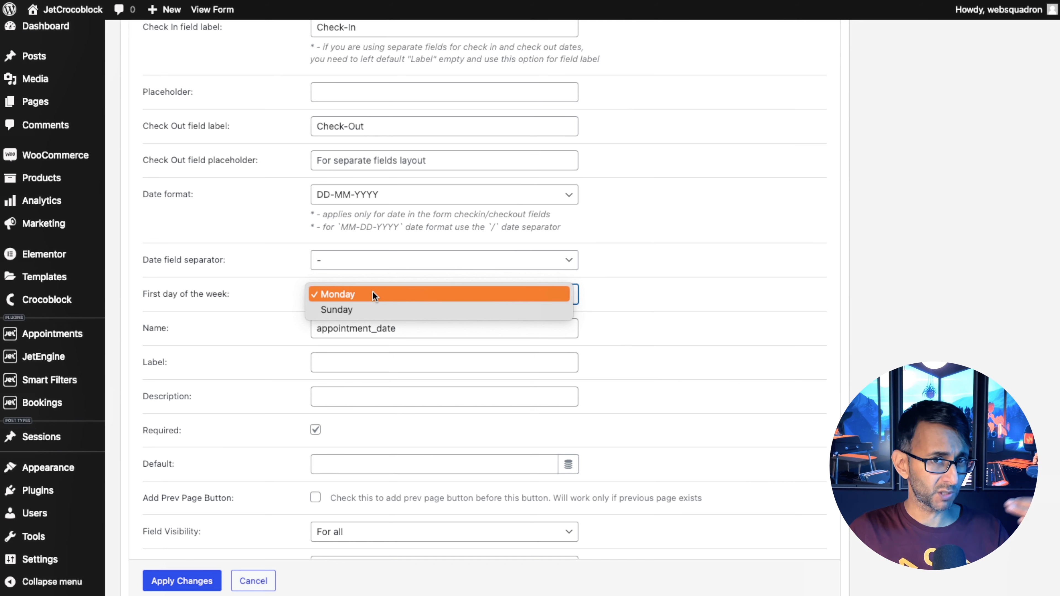
pyautogui.click(372, 298)
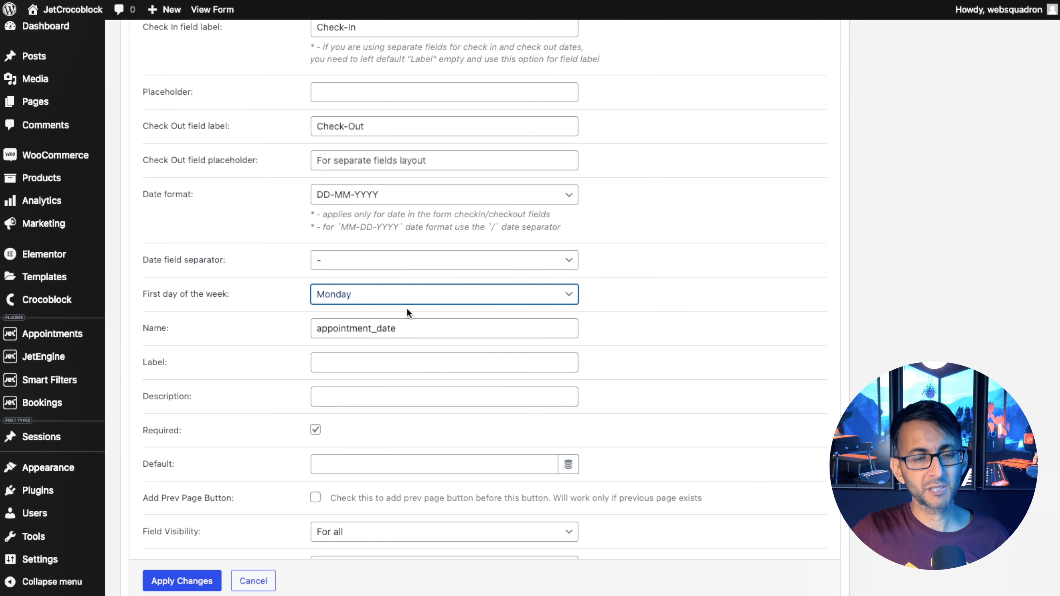
# Rename the field to _date, label it Check In/Out, and apply the field changes.
pyautogui.doubleClick(390, 333)
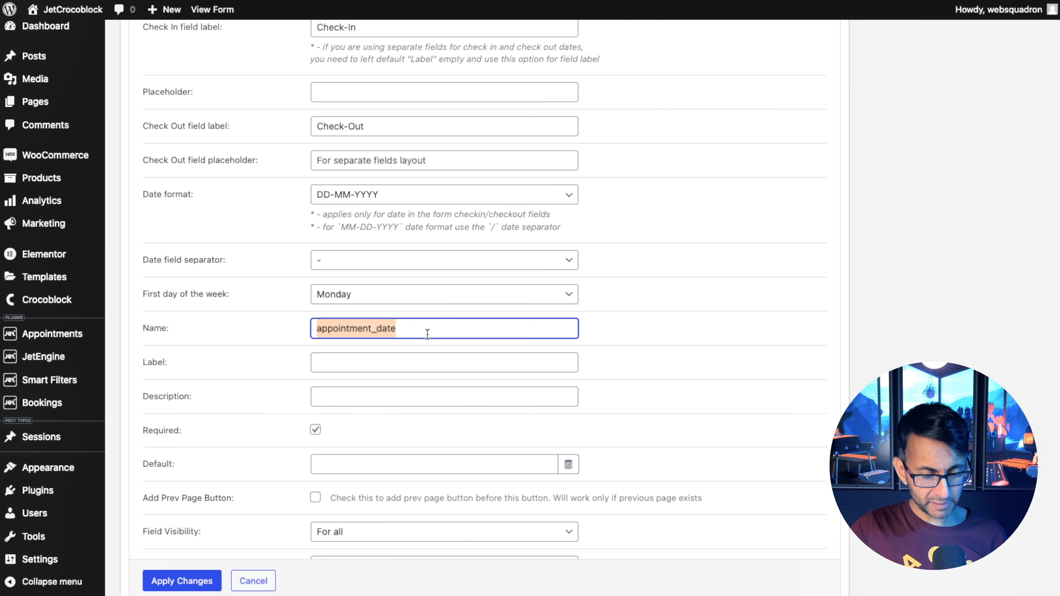
pyautogui.write('_date')
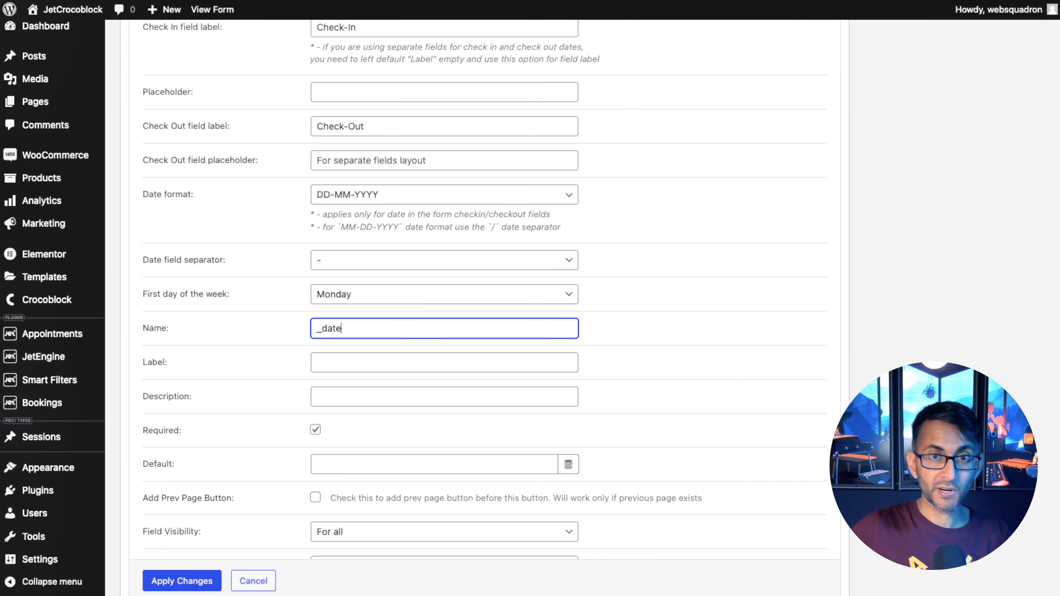
pyautogui.press('Tab')
pyautogui.write('Check')
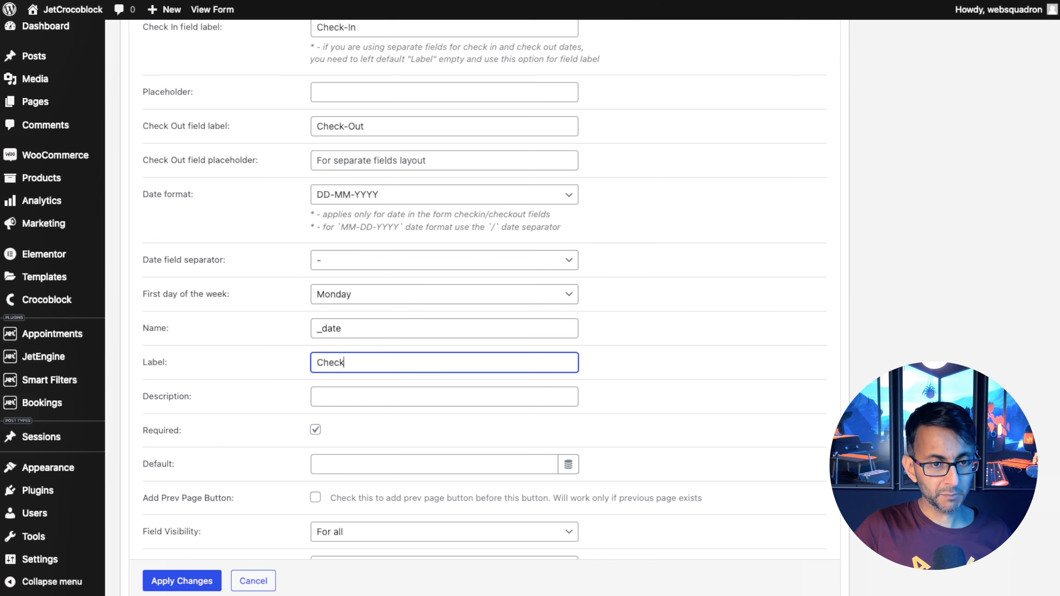
pyautogui.write('In')
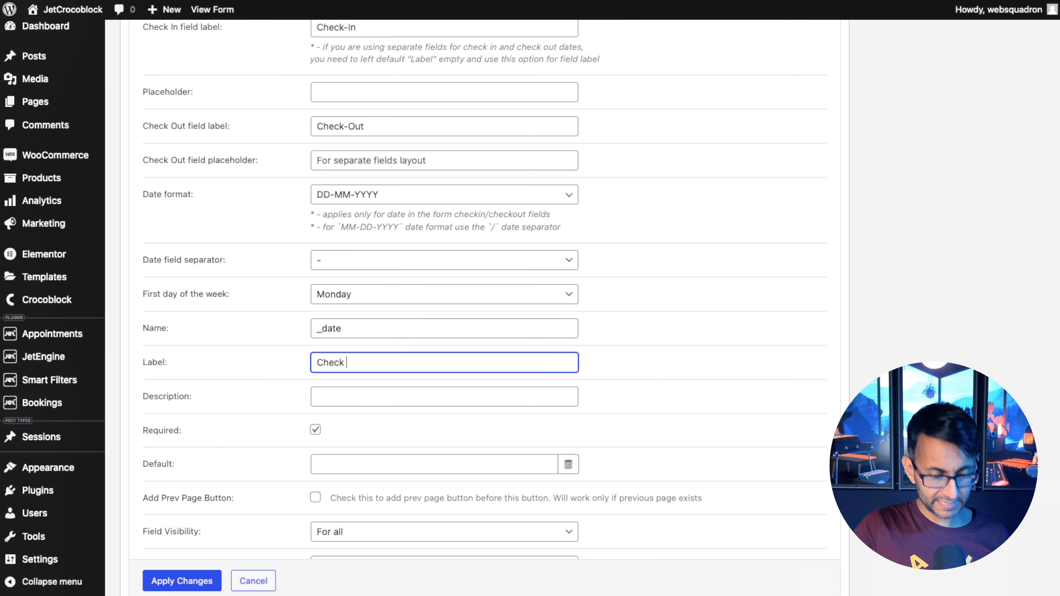
pyautogui.write('In/Out')
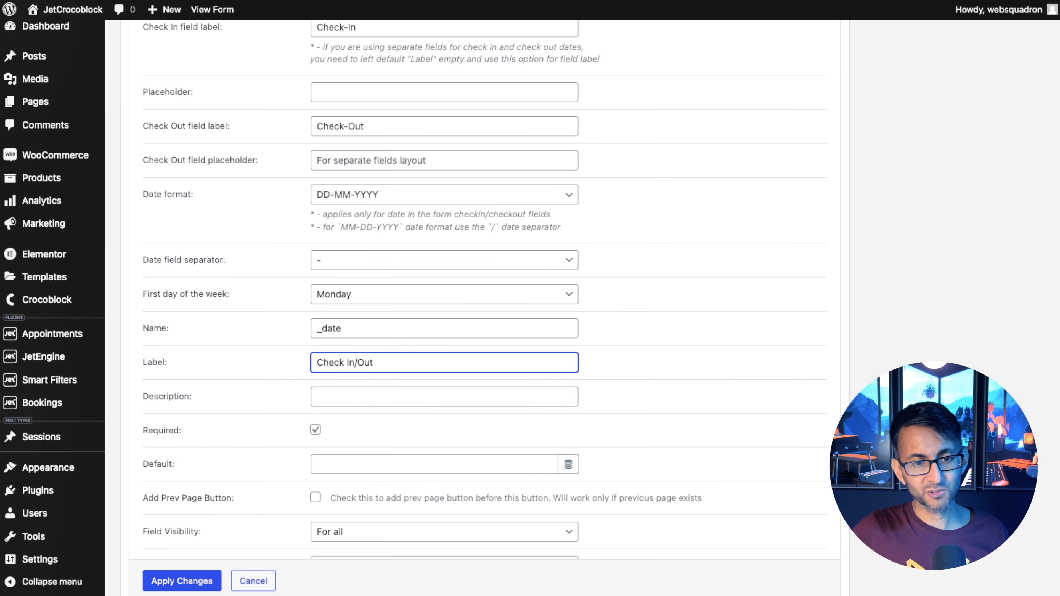
pyautogui.scroll(-5, 624, 399)
pyautogui.click(200, 385)
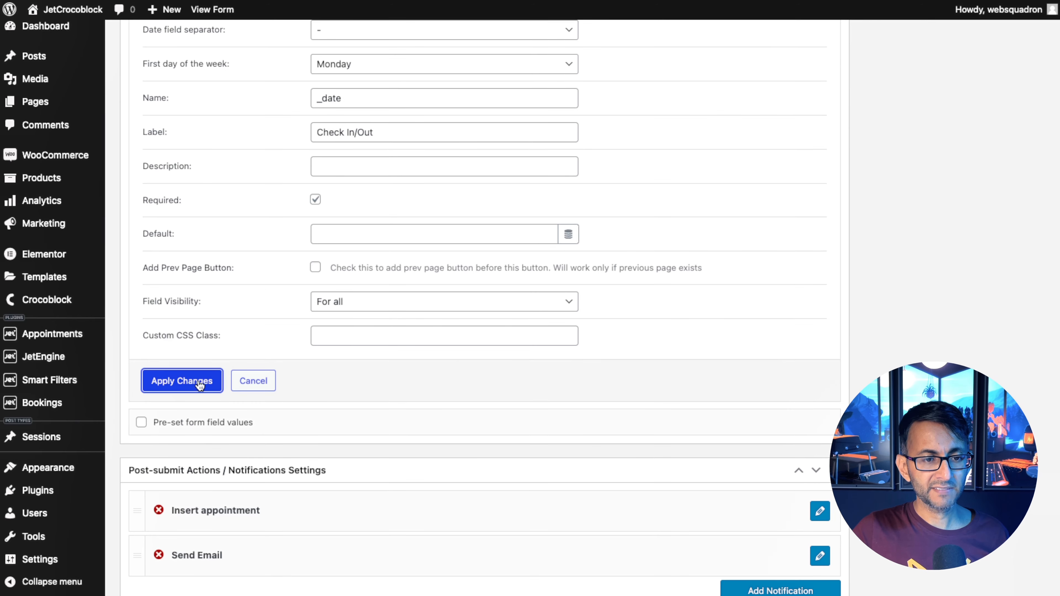
pyautogui.scroll(15, 820, 295)
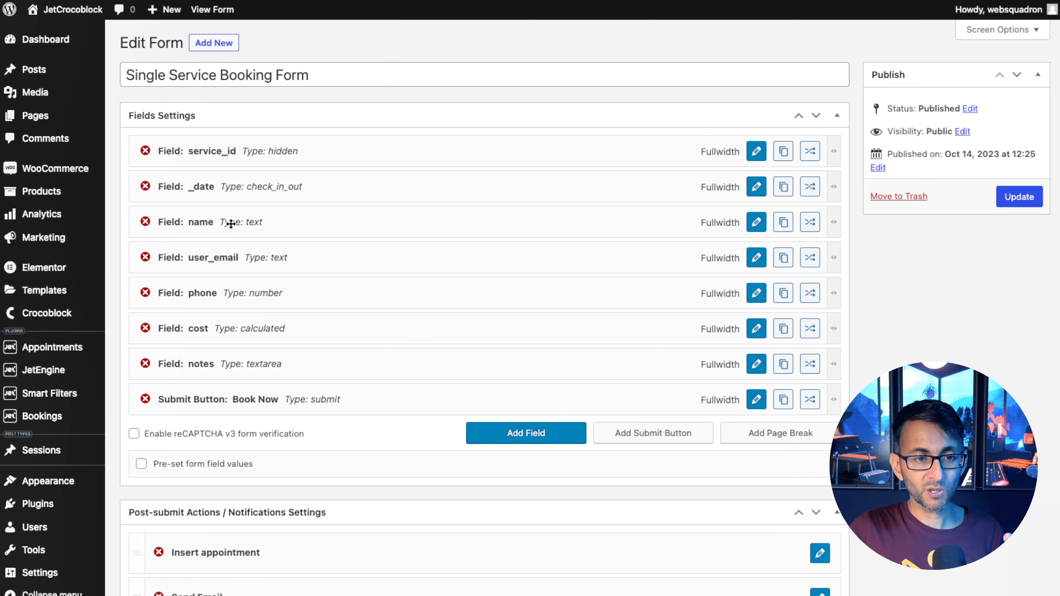
pyautogui.click(756, 222)
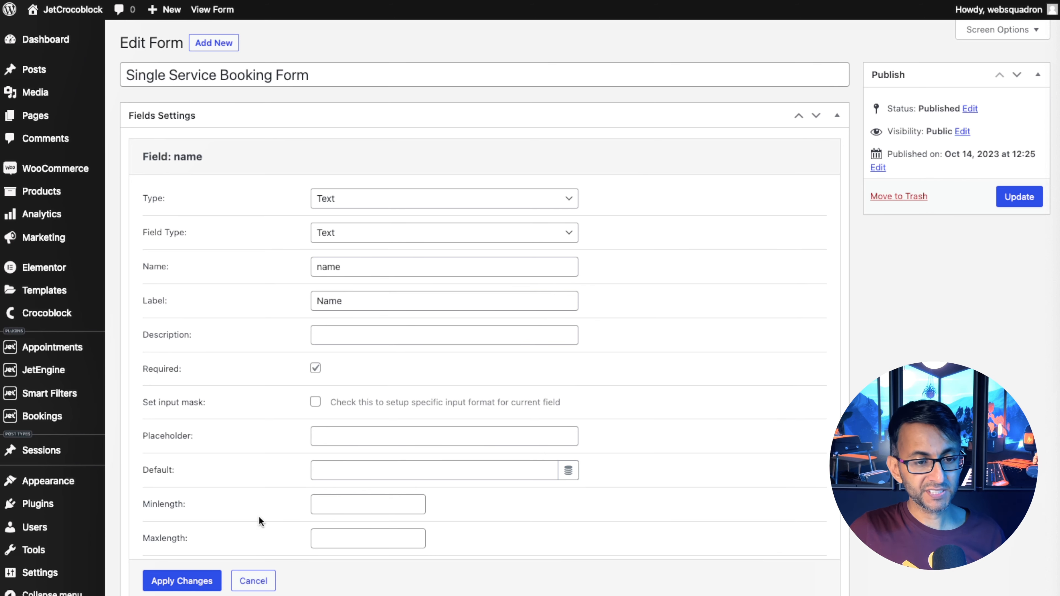
pyautogui.click(253, 581)
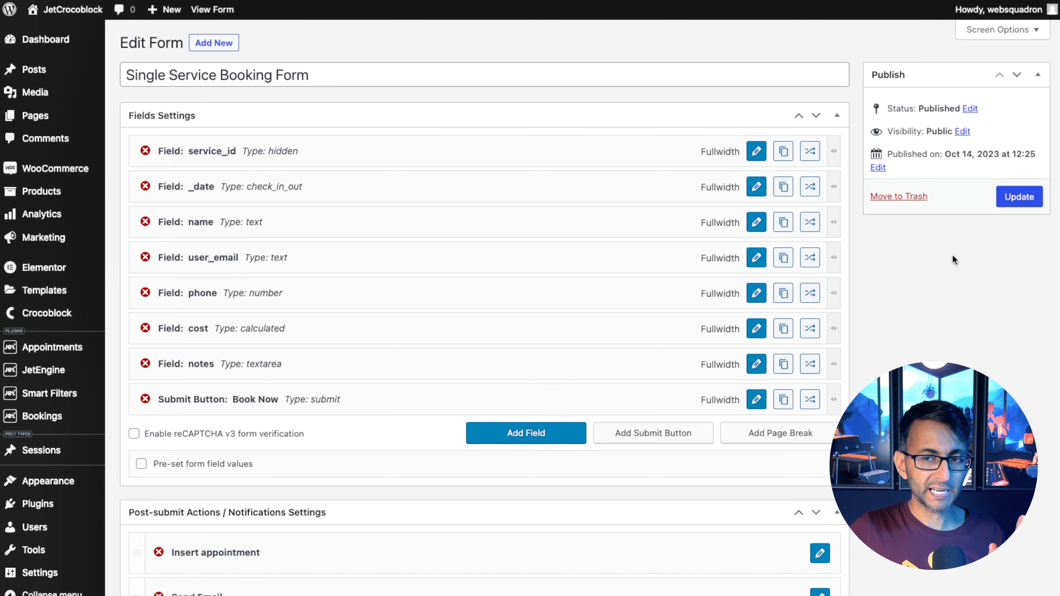
# Update the Single Service Booking Form.
pyautogui.click(1020, 196)
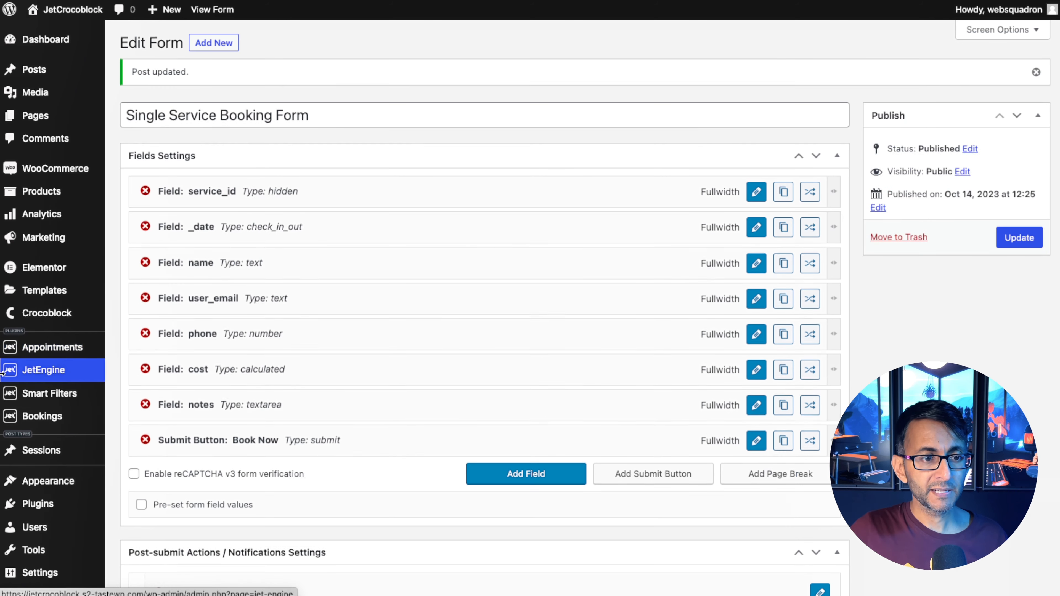
# Add a new additional database column named phone in the booking settings tools.
pyautogui.moveTo(68, 423)
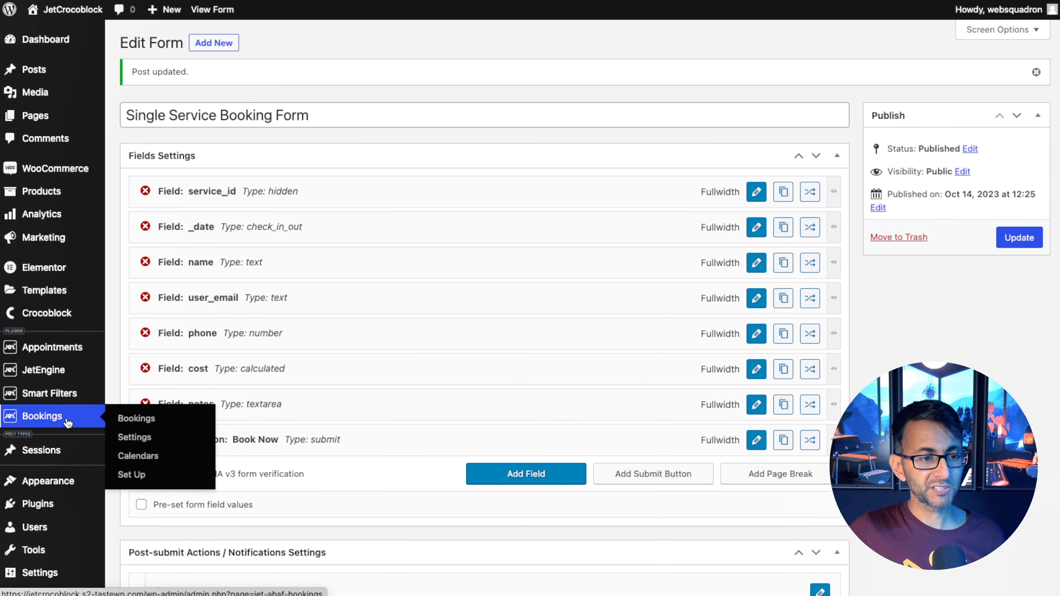
pyautogui.click(147, 441)
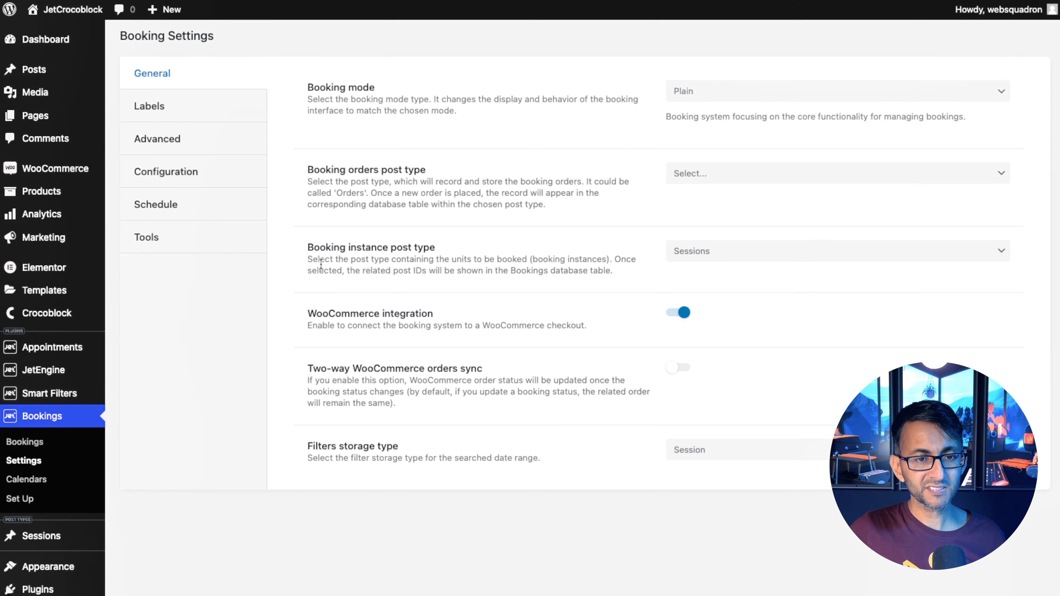
pyautogui.click(165, 238)
pyautogui.scroll(-1, 472, 435)
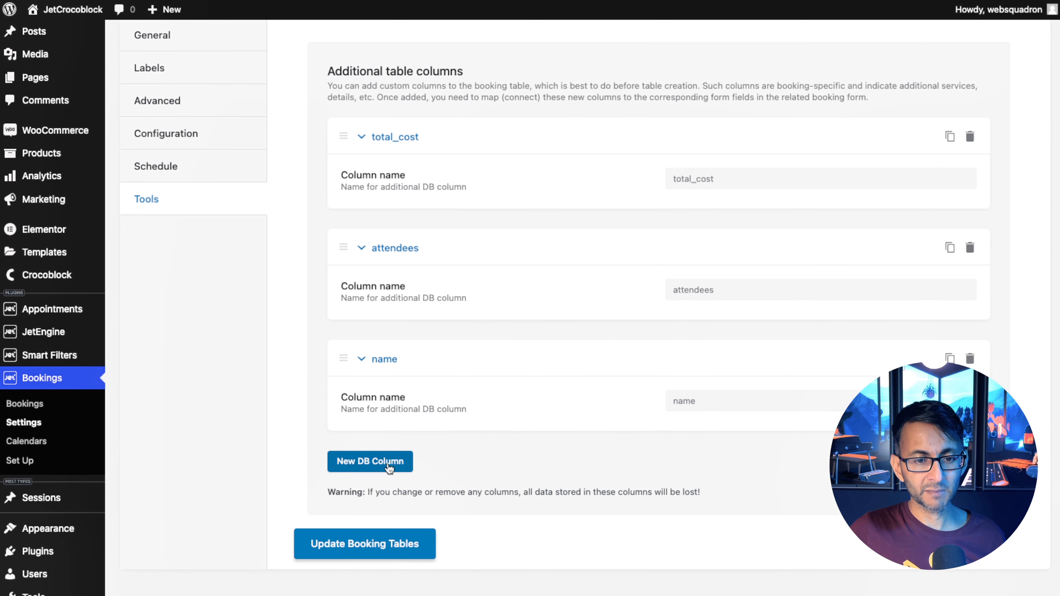
pyautogui.click(386, 463)
pyautogui.click(737, 518)
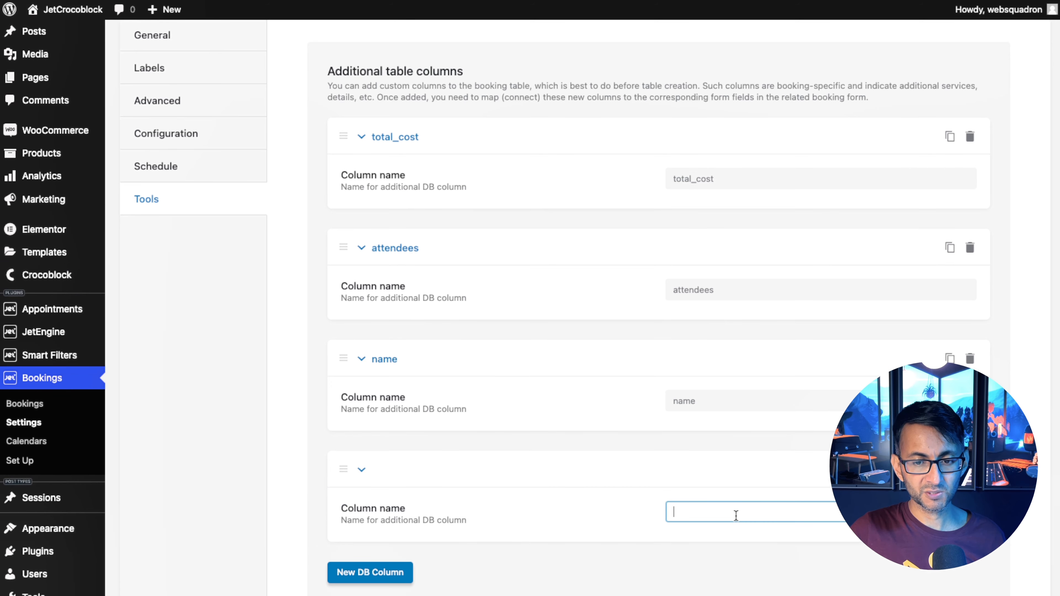
pyautogui.write('phone')
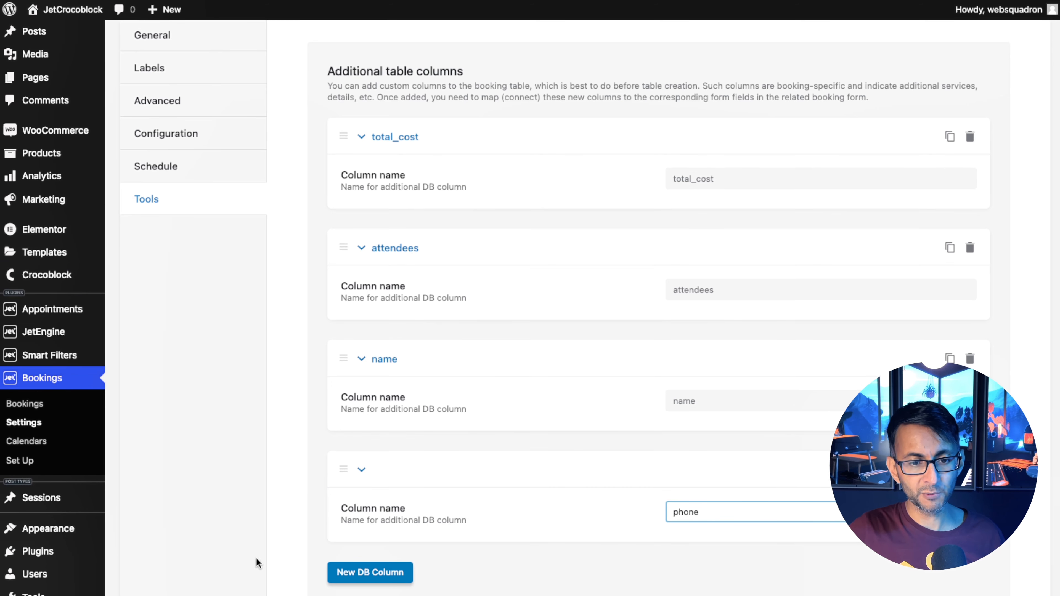
# Update the booking tables to save the new phone column.
pyautogui.scroll(-3, 438, 563)
pyautogui.click(357, 516)
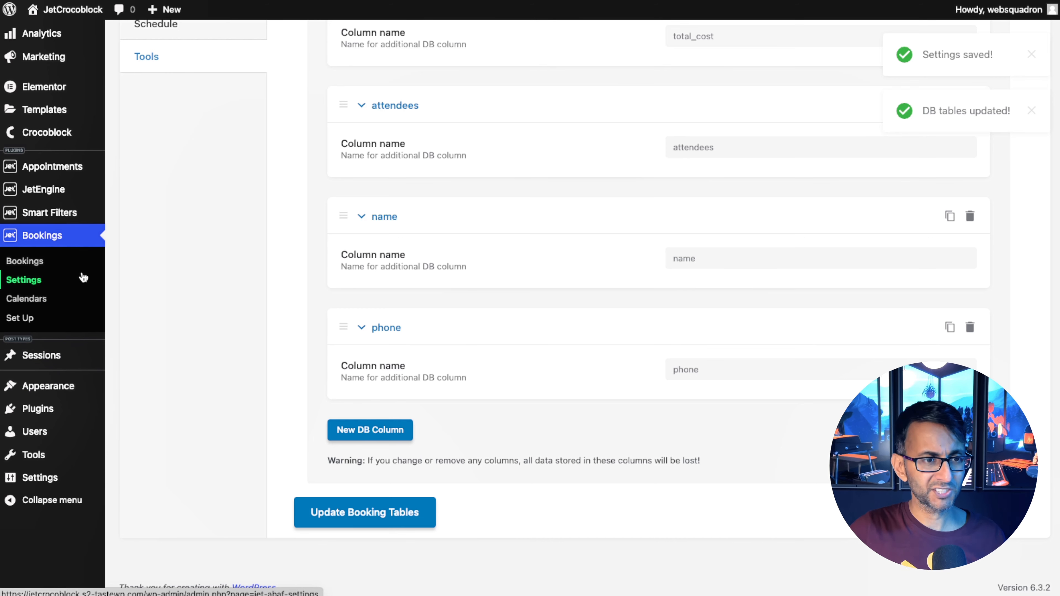
# Open the Single Service Booking Form's cost field and rename it total_cost with the label Total Cost.
pyautogui.moveTo(70, 193)
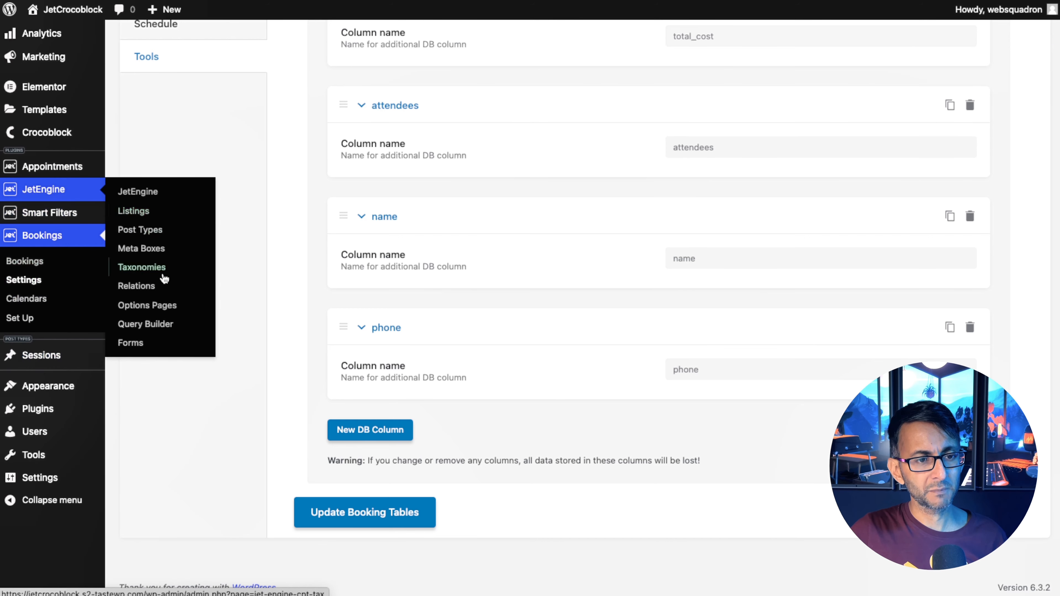
pyautogui.click(160, 343)
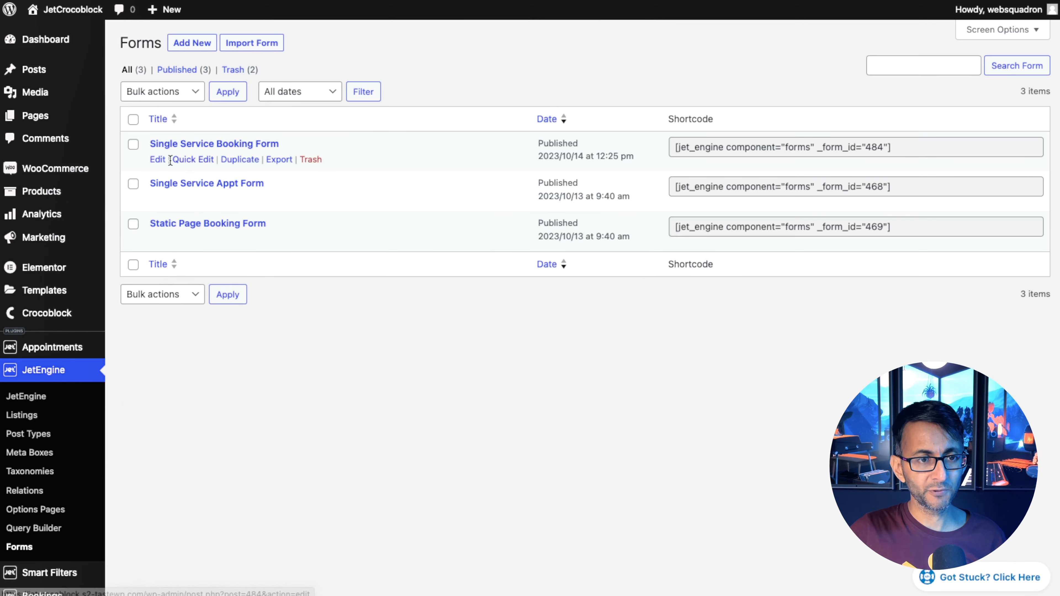
pyautogui.click(158, 160)
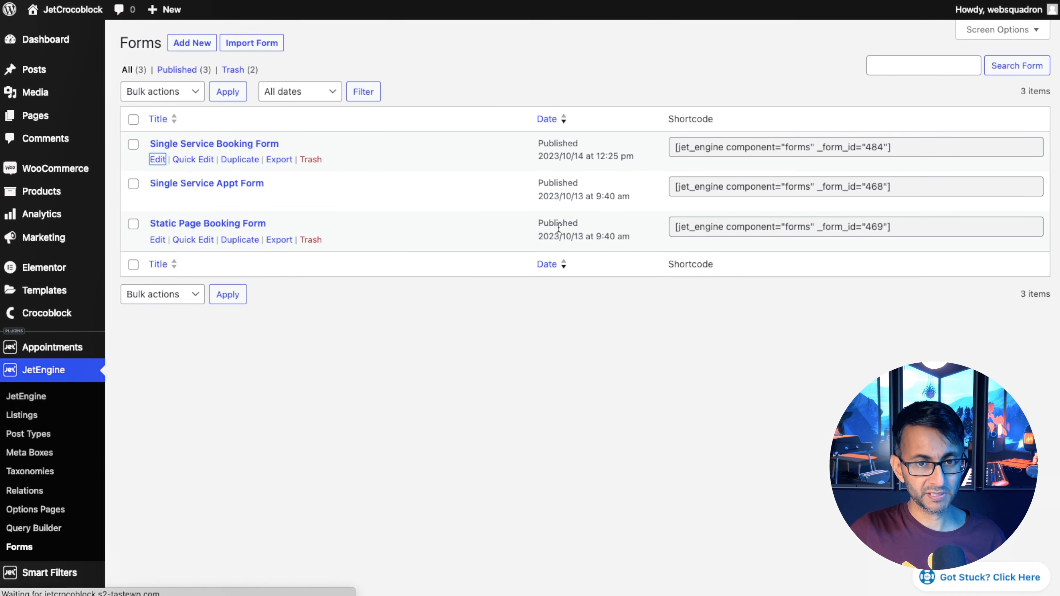
pyautogui.click(759, 330)
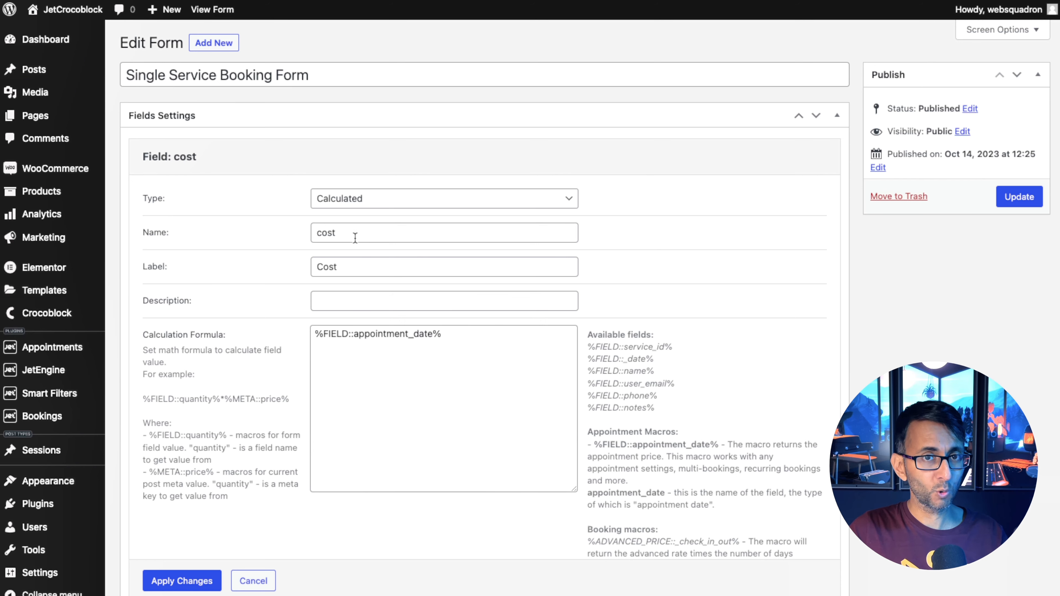
pyautogui.moveTo(353, 232); pyautogui.dragTo(318, 233)
pyautogui.write('total')
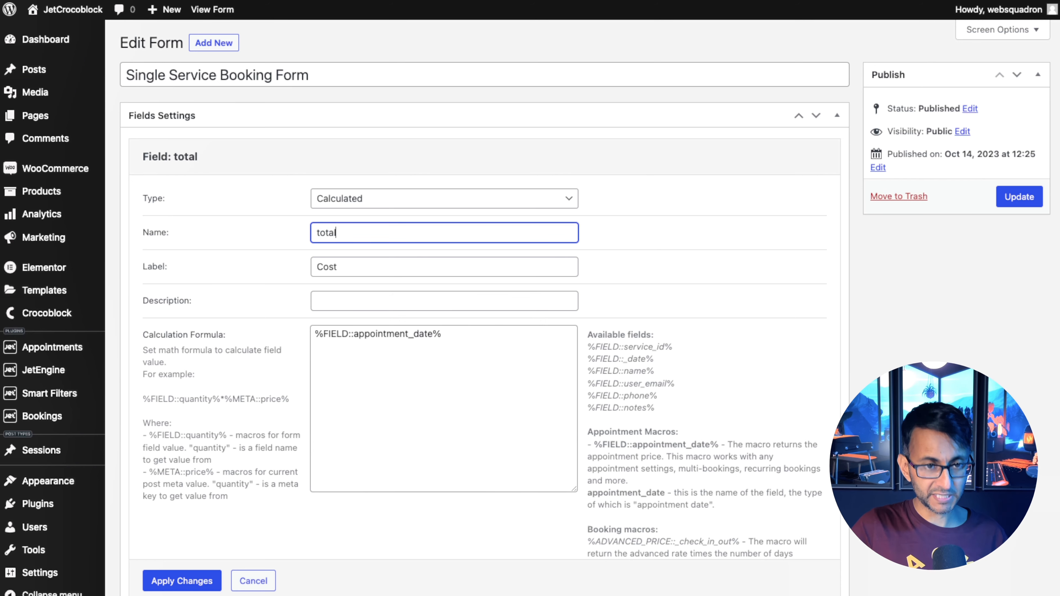
pyautogui.write('_cost')
pyautogui.press('Tab')
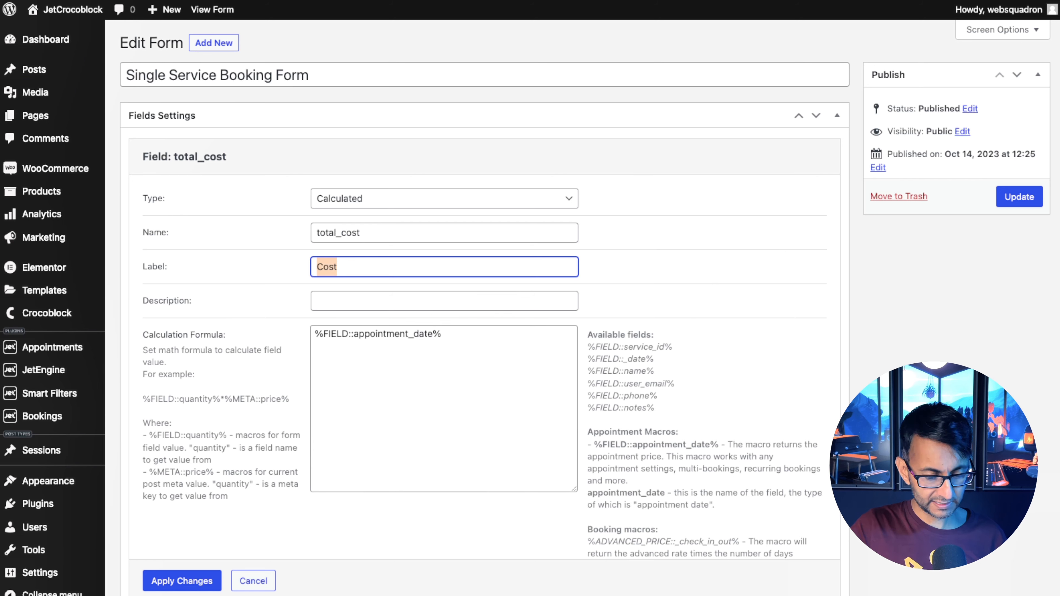
pyautogui.write('Total Cosy')
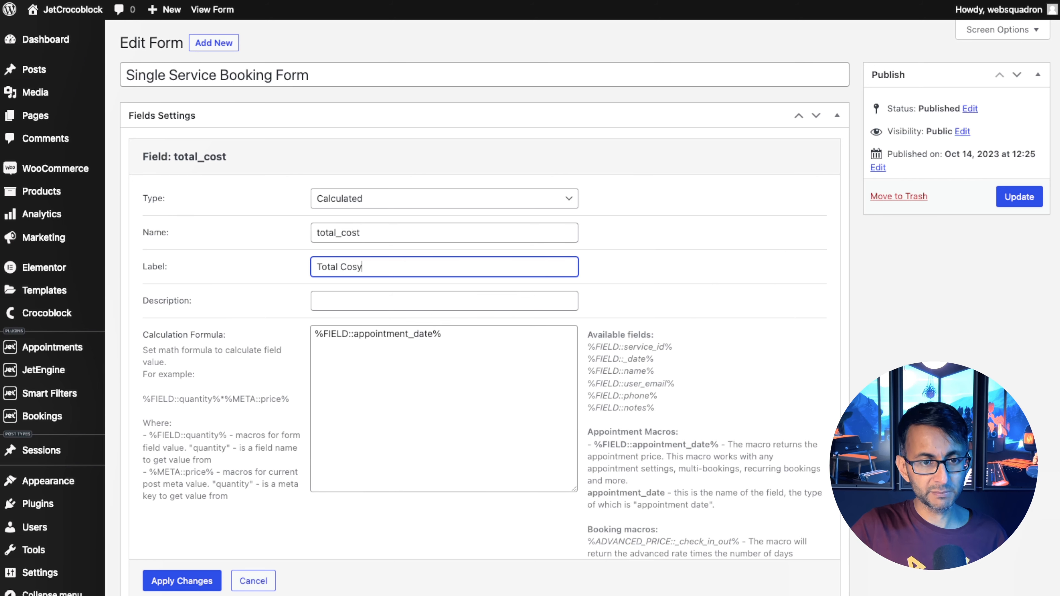
# Replace the field's calculation formula with %ADVANCED_PRICE::_check_in_out%.
pyautogui.click(387, 375)
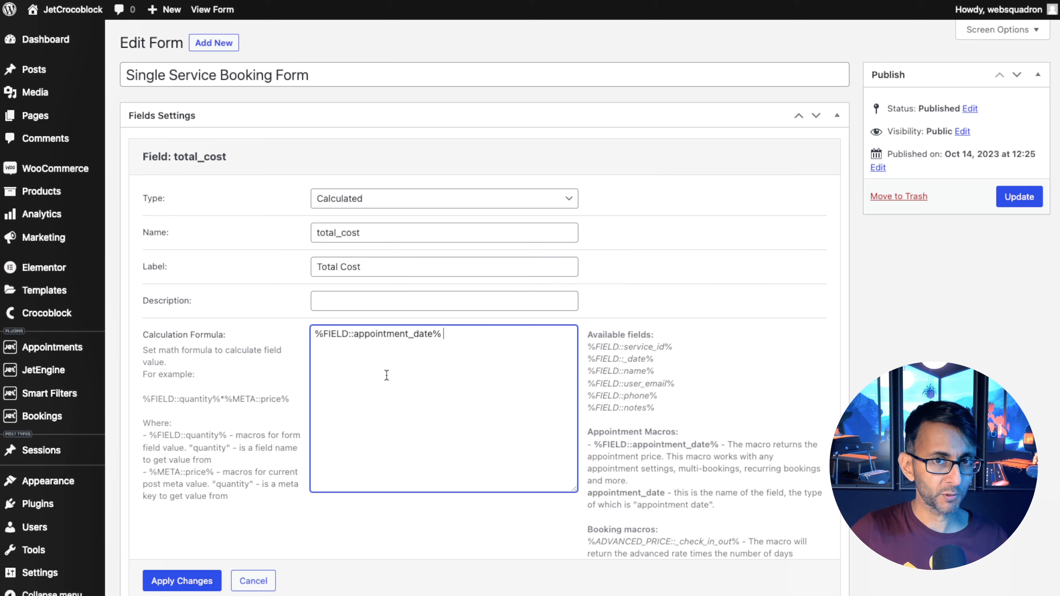
pyautogui.scroll(-3, 527, 150)
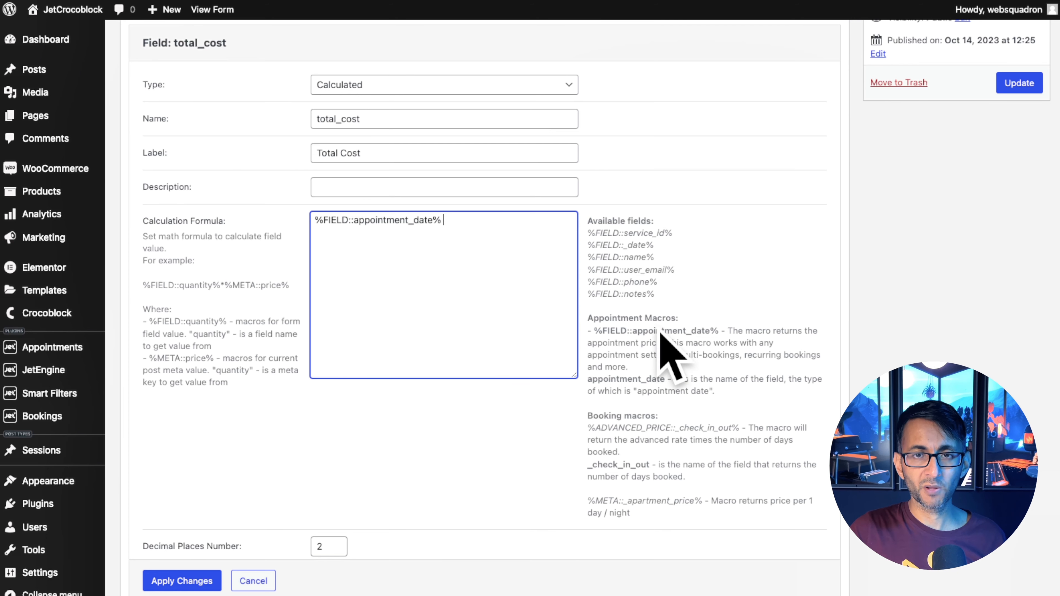
pyautogui.click(588, 430)
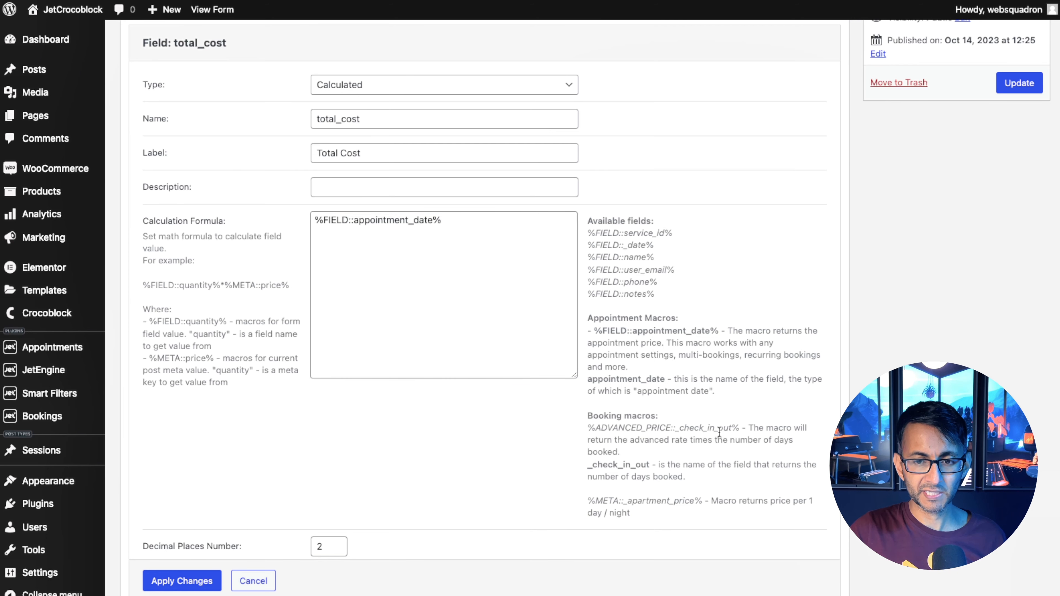
pyautogui.moveTo(448, 221); pyautogui.dragTo(209, 207)
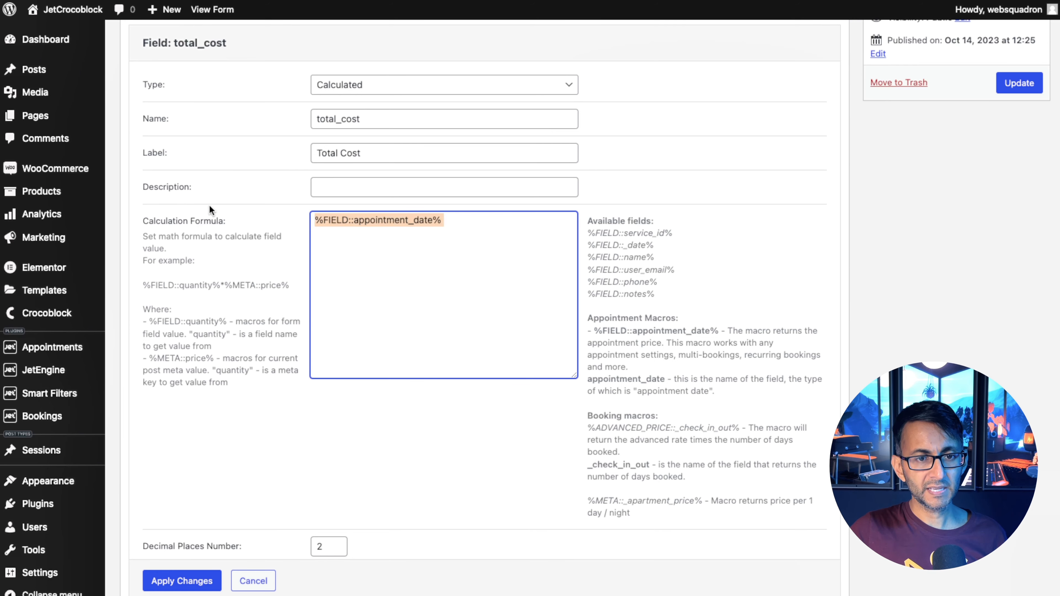
pyautogui.write('%ADVANCED_PRICE::_check_in_out%')
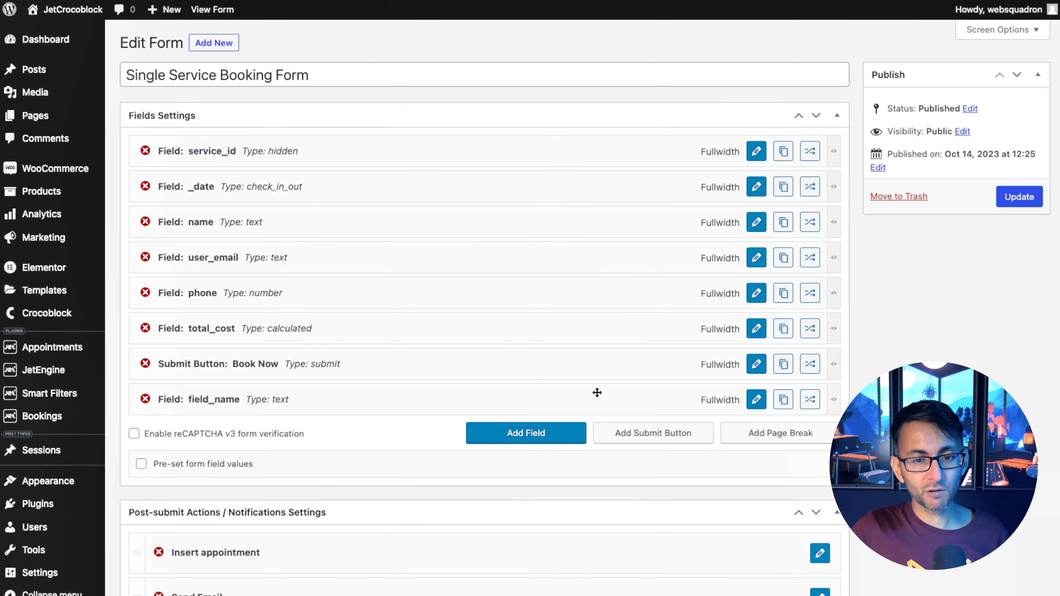
# Set the last form field to a required Number field named attendees, labelled Attendees, with min value 1 and max 100.
pyautogui.click(757, 400)
pyautogui.click(367, 199)
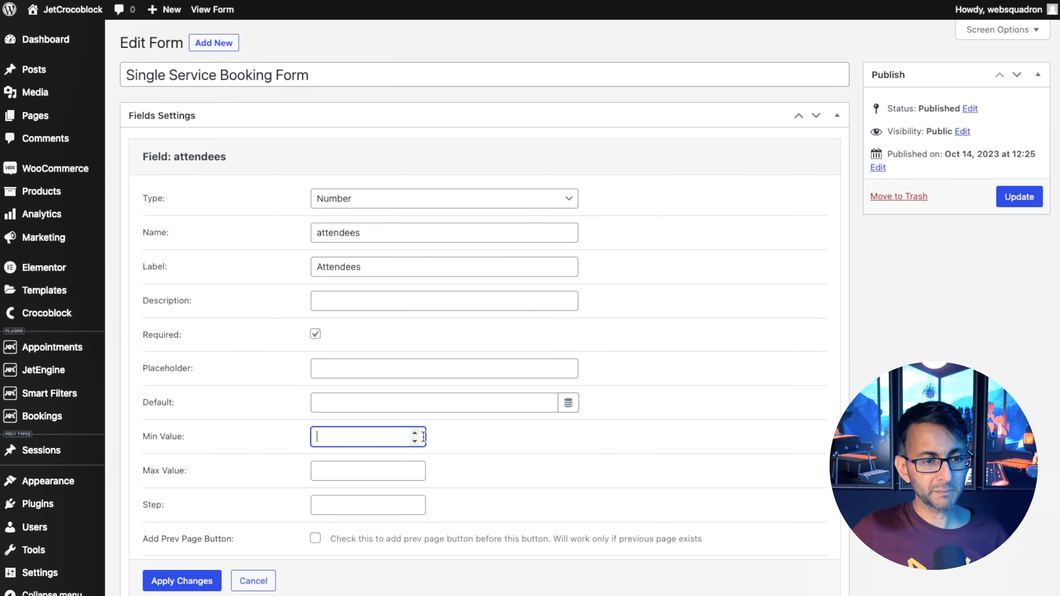
pyautogui.write('1')
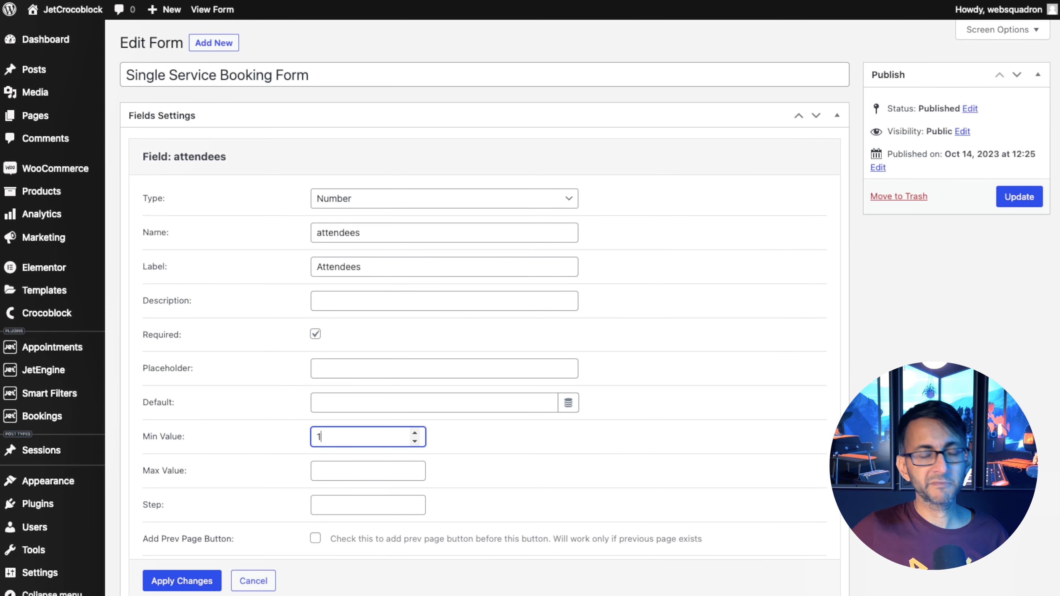
pyautogui.click(354, 469)
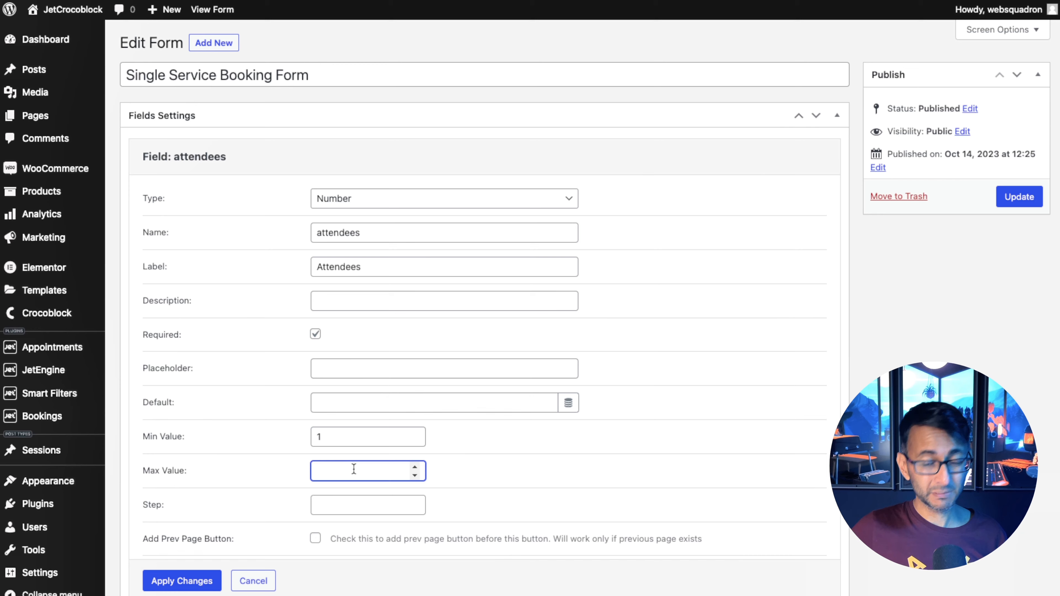
pyautogui.write('100')
pyautogui.scroll(-3, 430, 492)
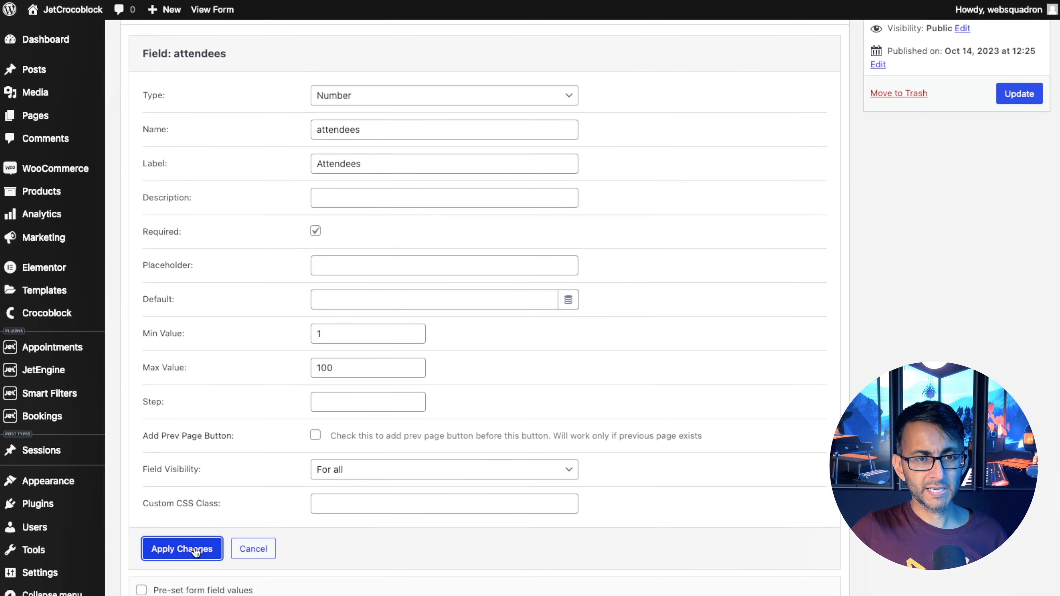
pyautogui.click(189, 548)
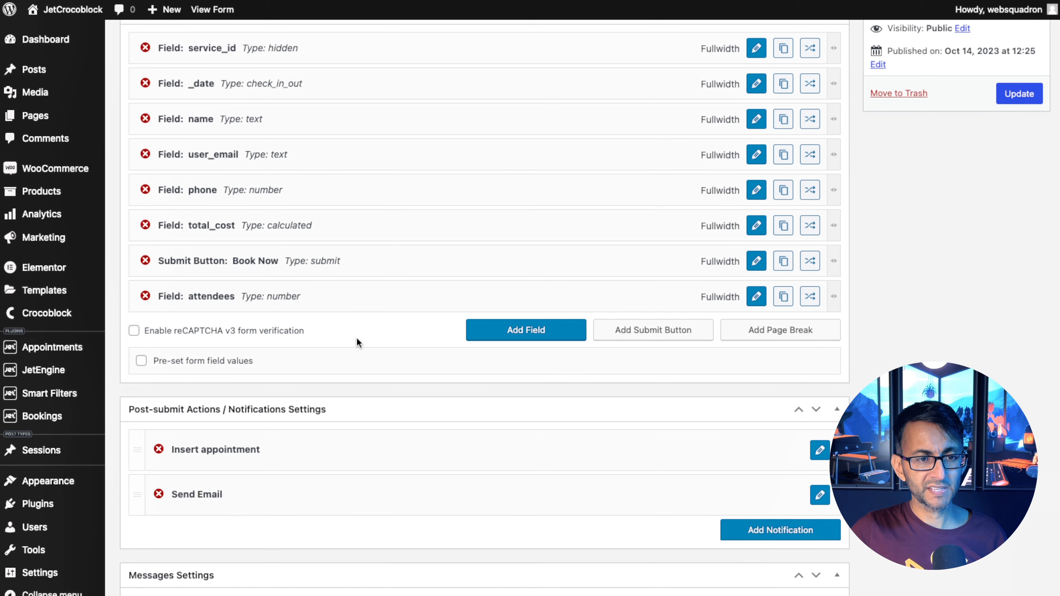
# Reorder the form fields so attendees and total_cost come directly after _date.
pyautogui.scroll(2, 167, 376)
pyautogui.moveTo(169, 376); pyautogui.dragTo(251, 329)
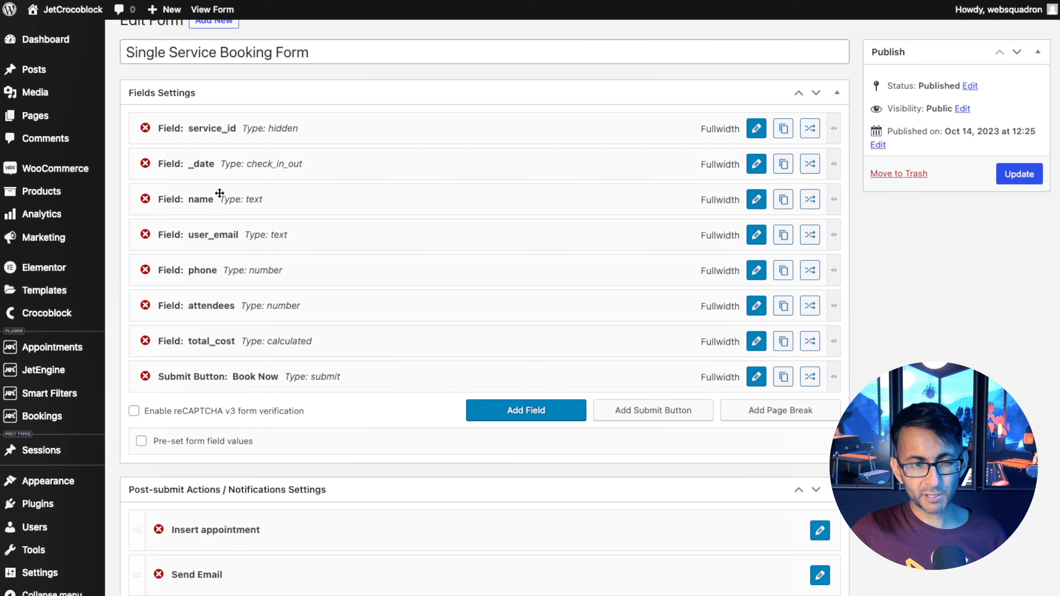
pyautogui.moveTo(225, 308); pyautogui.dragTo(249, 209)
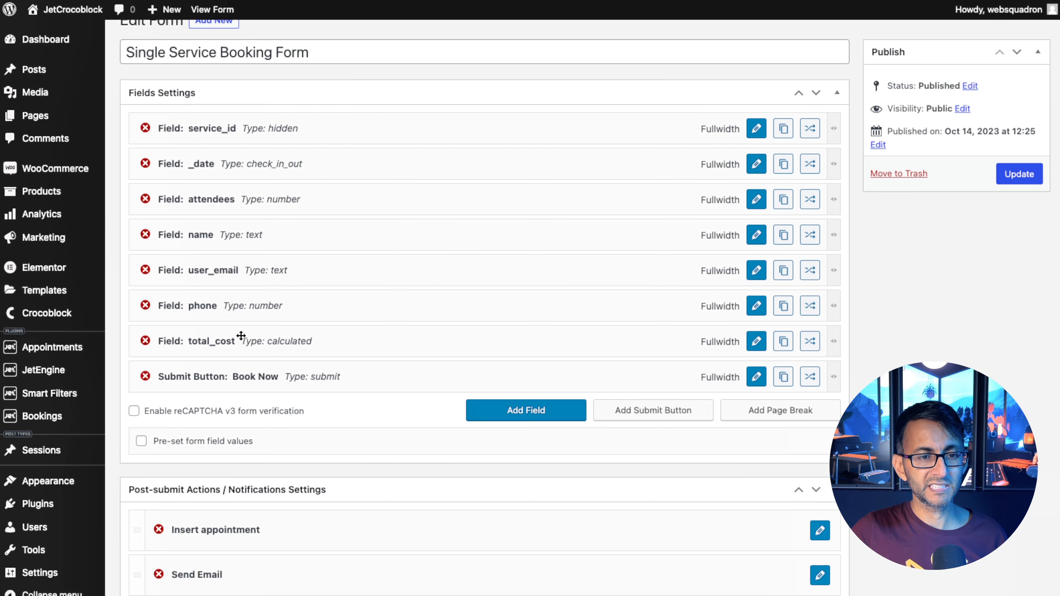
pyautogui.moveTo(238, 339); pyautogui.dragTo(236, 235)
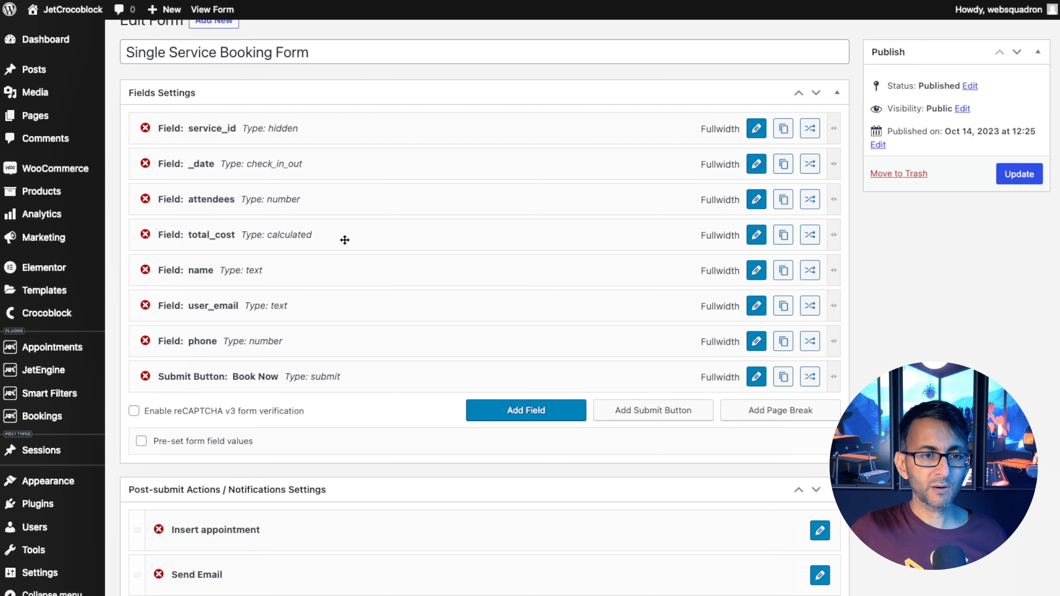
pyautogui.click(756, 235)
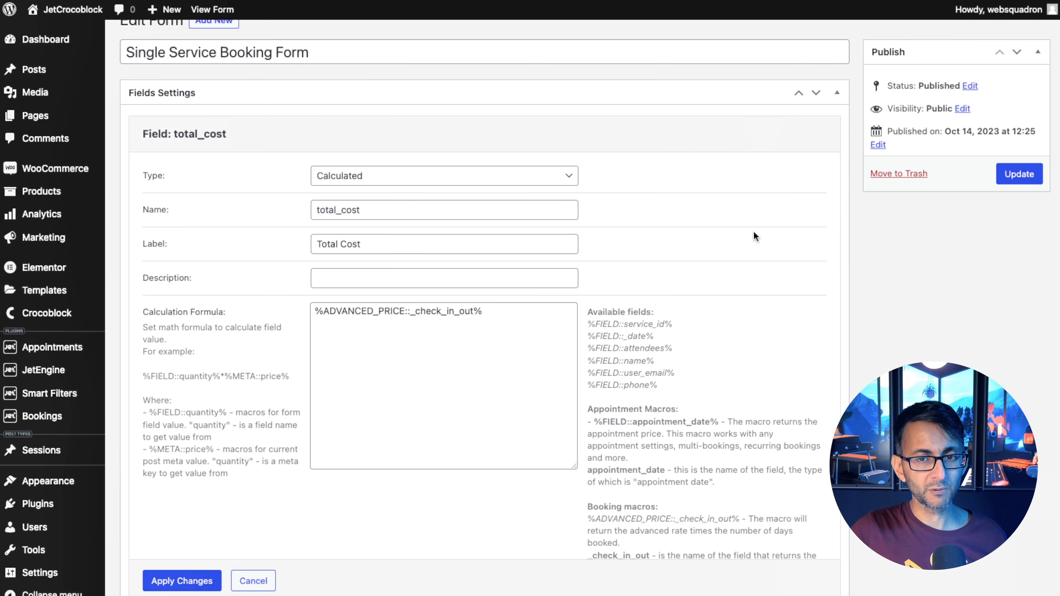
pyautogui.click(521, 312)
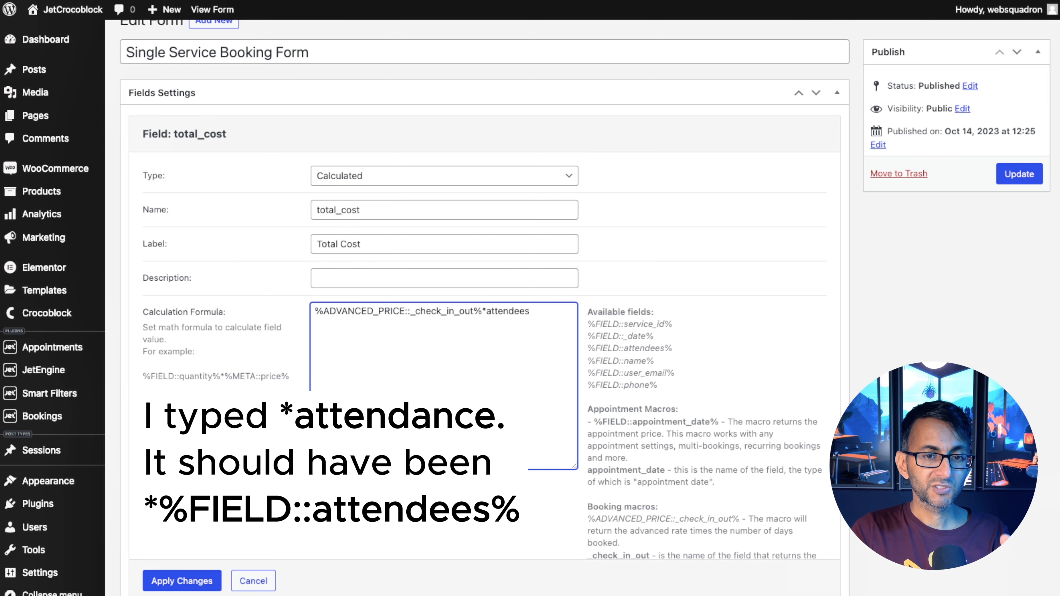
pyautogui.press('BackSpace')
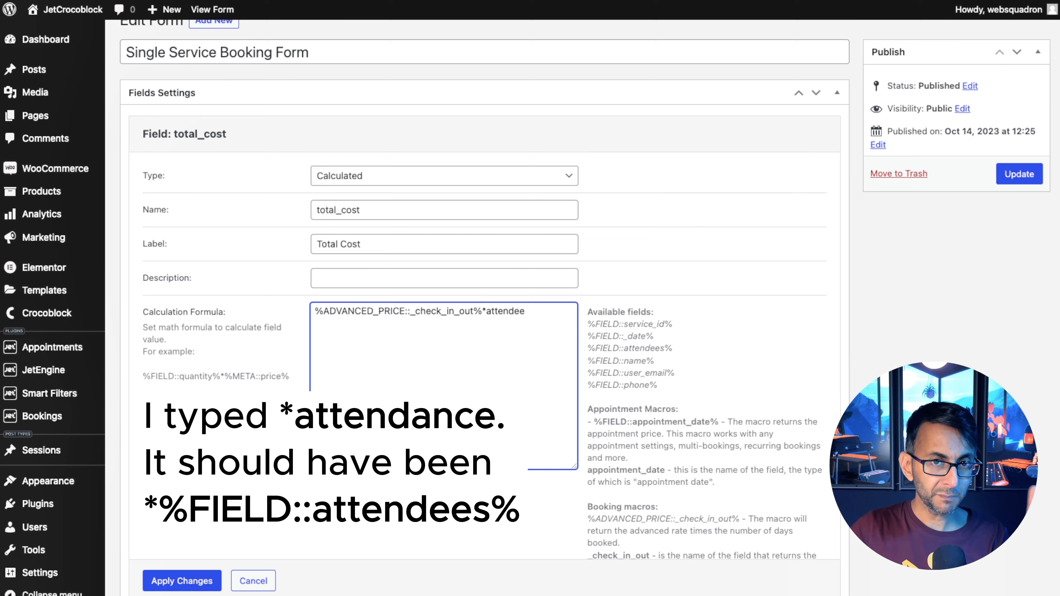
pyautogui.press('BackSpace')
pyautogui.press('BackSpace')
pyautogui.press('BackSpace')
pyautogui.press('BackSpace')
pyautogui.press('BackSpace')
pyautogui.press('BackSpace')
pyautogui.press('BackSpace')
pyautogui.press('BackSpace')
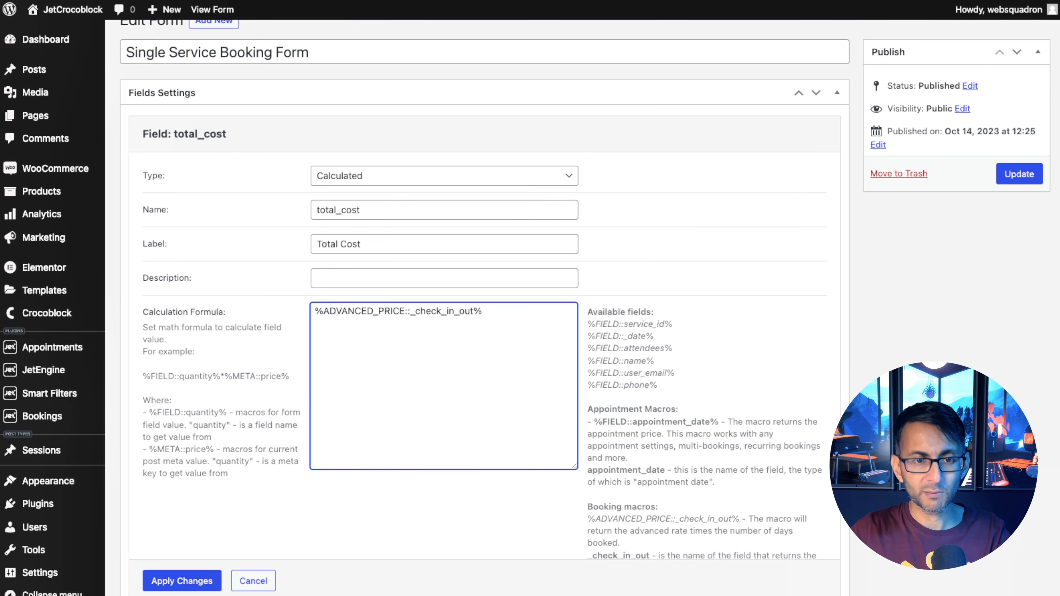
pyautogui.scroll(1, 419, 338)
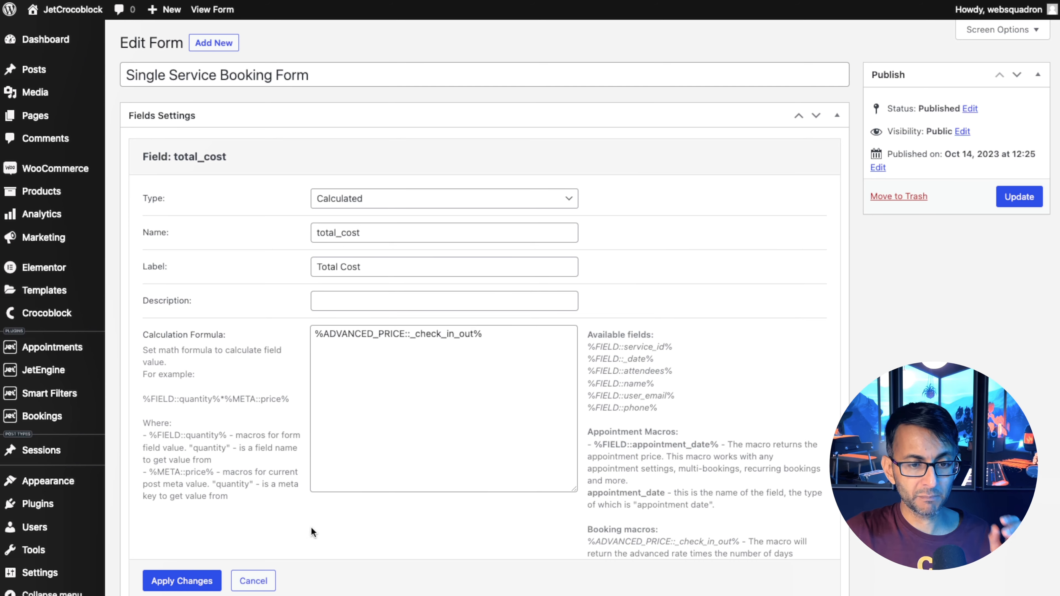
pyautogui.click(239, 585)
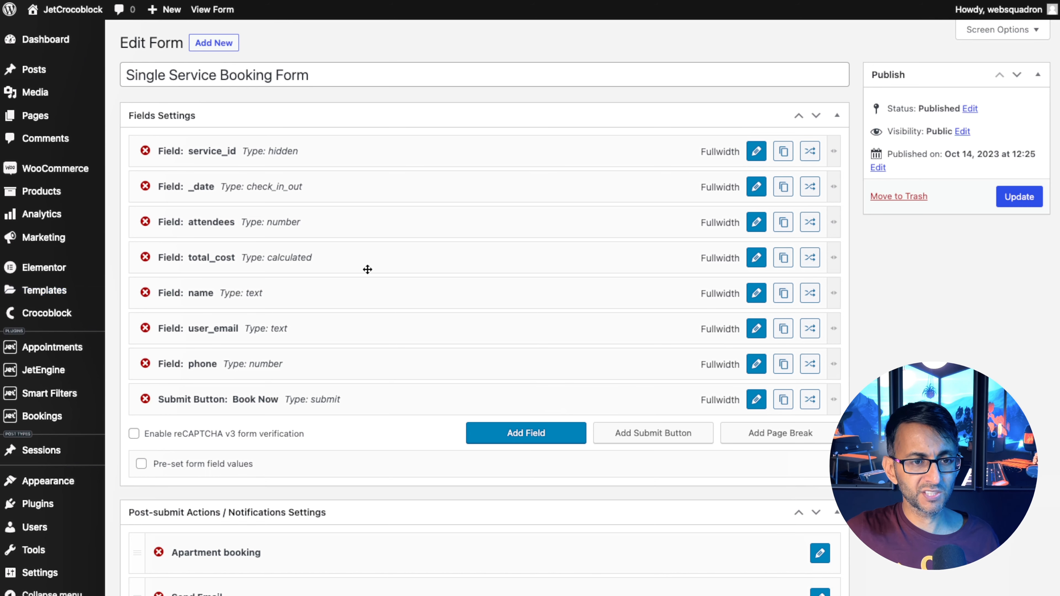
# Change the total_cost formula to %ADVANCED_PRICE::_date% and apply the field changes.
pyautogui.click(753, 259)
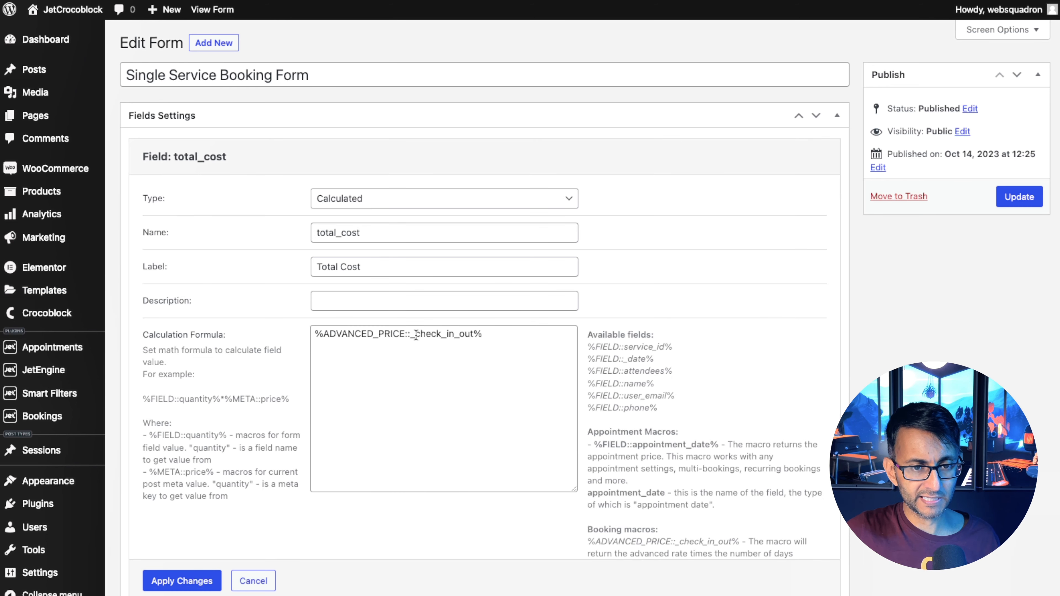
pyautogui.moveTo(414, 336); pyautogui.dragTo(472, 339)
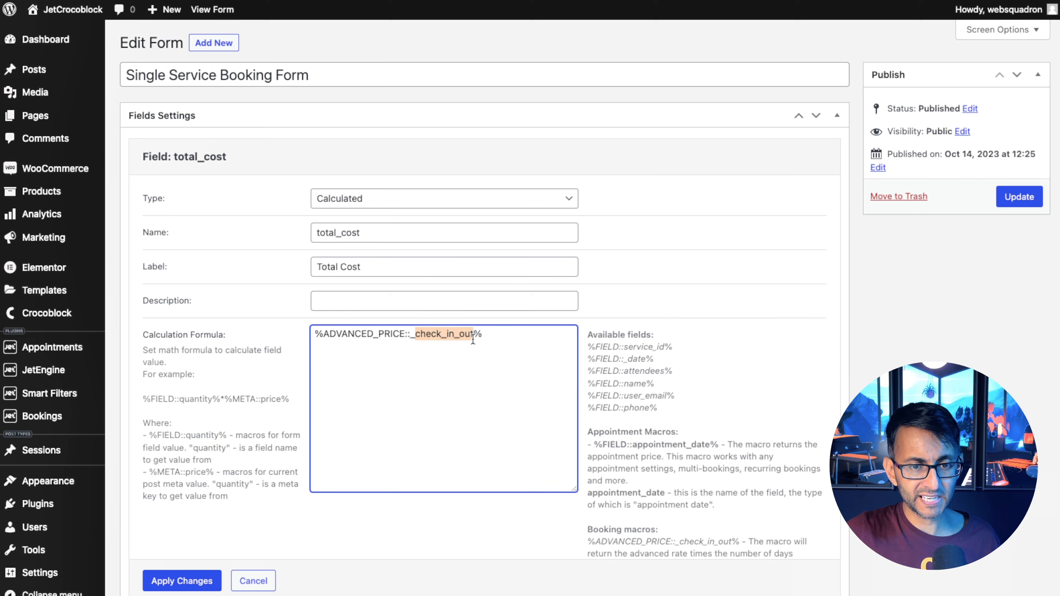
pyautogui.write('date')
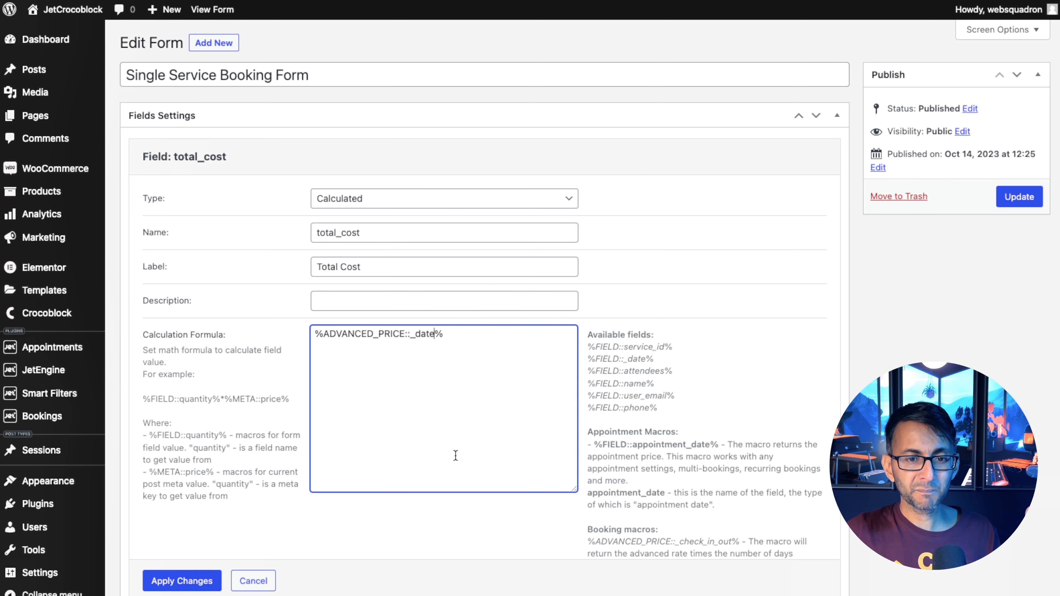
pyautogui.click(182, 581)
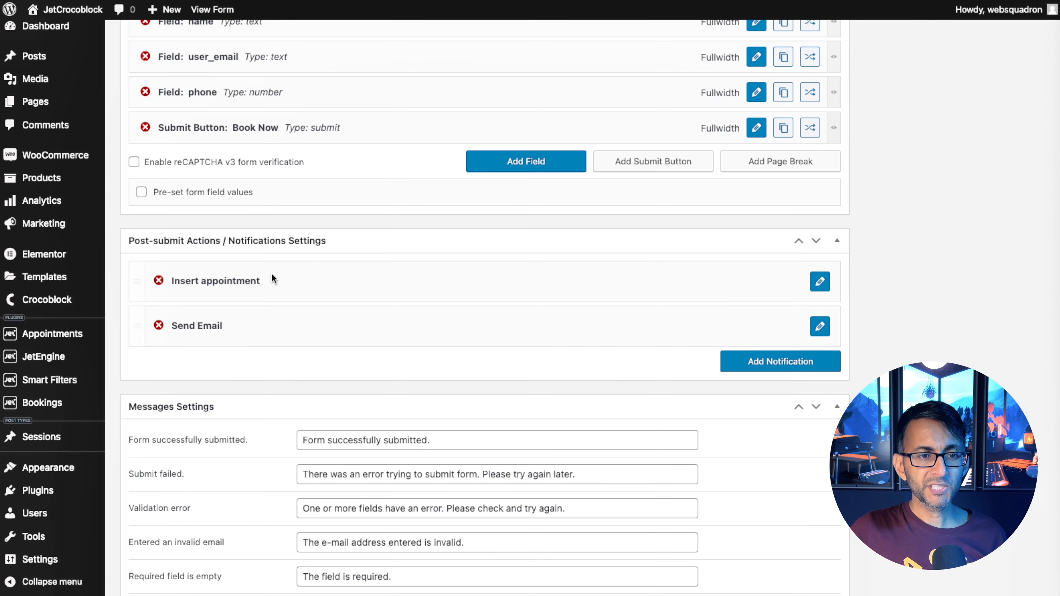
# Switch the Insert appointment action type to Apartment booking and set its Apartment ID field to service_id.
pyautogui.click(821, 284)
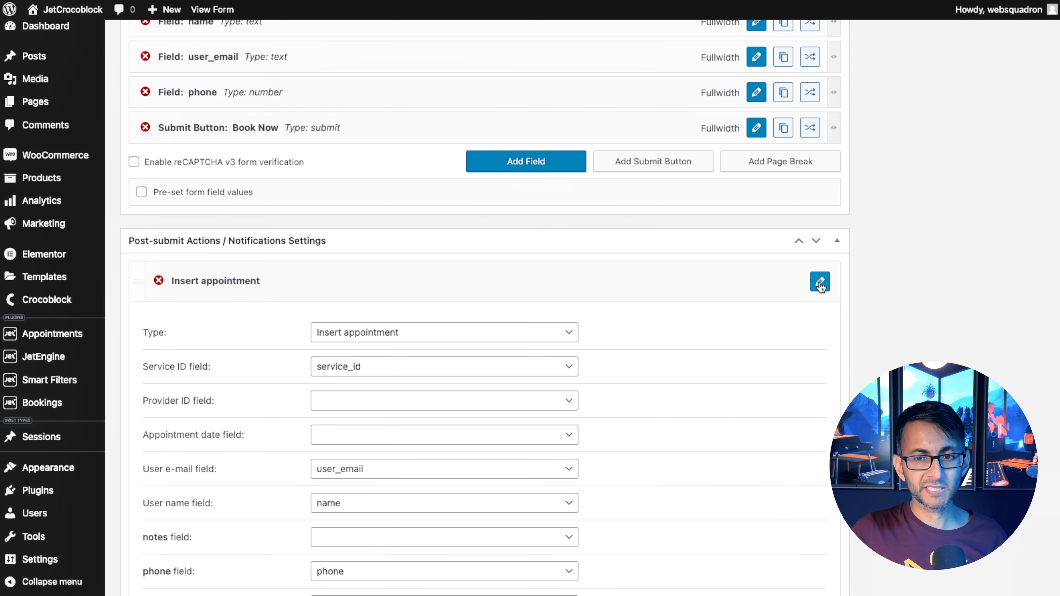
pyautogui.click(463, 336)
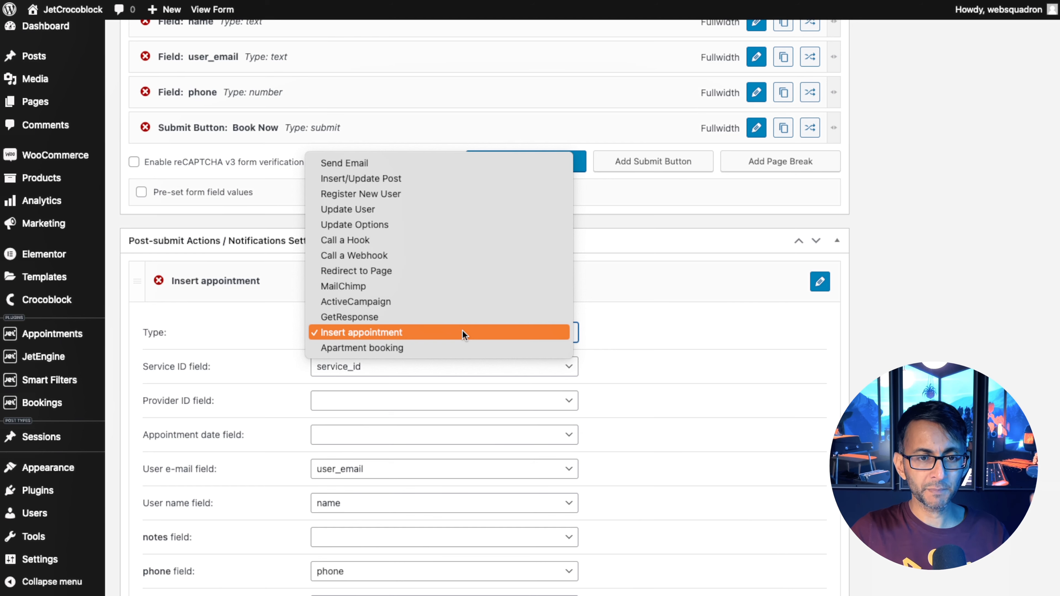
pyautogui.click(428, 348)
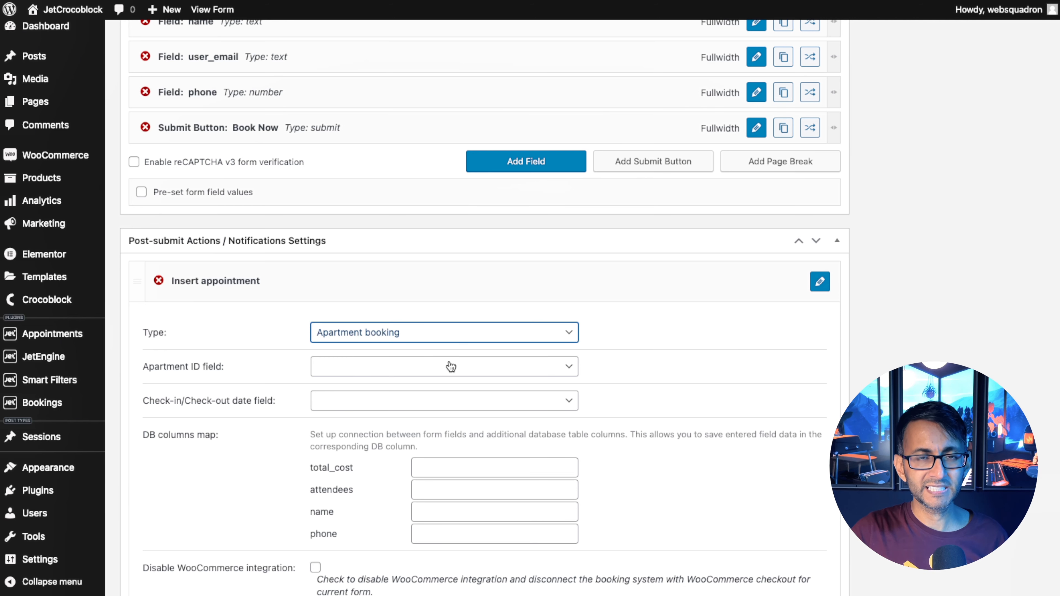
pyautogui.click(450, 375)
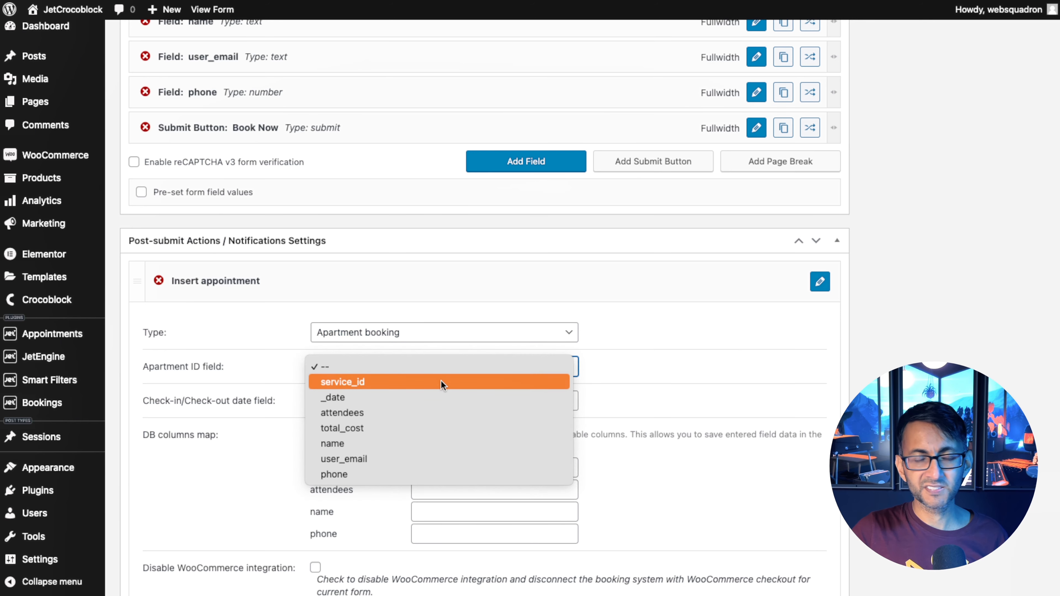
pyautogui.click(441, 383)
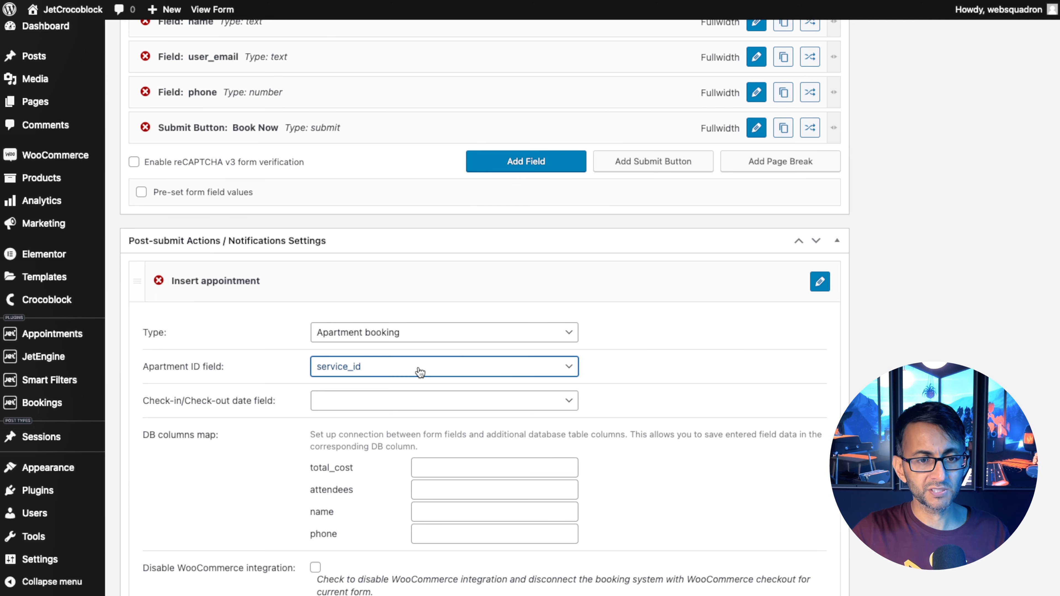
# Set the Insert appointment action's Check-in/Check-out date field to _date.
pyautogui.click(419, 372)
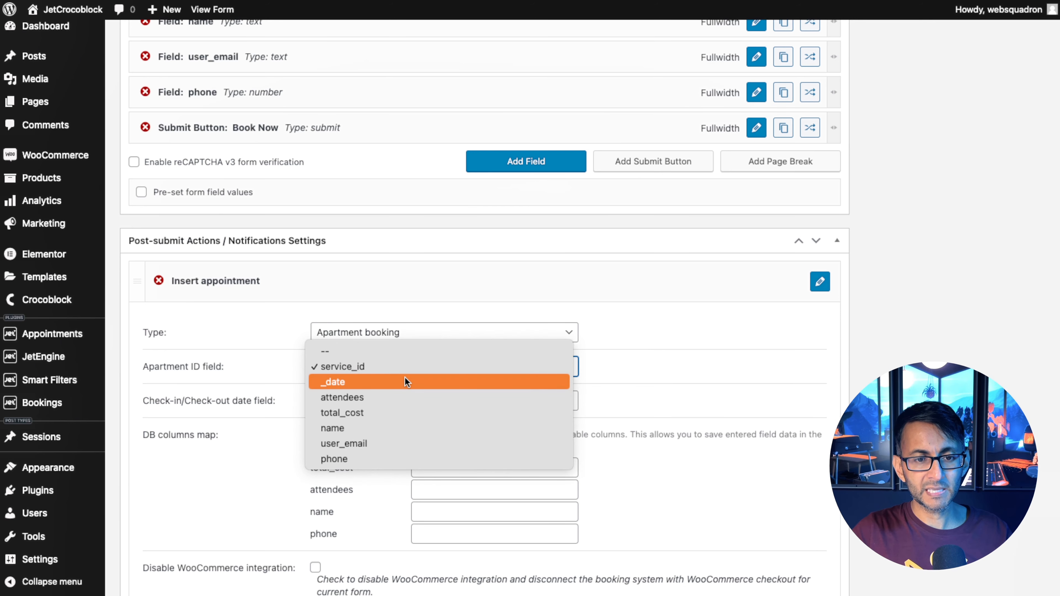
pyautogui.click(409, 368)
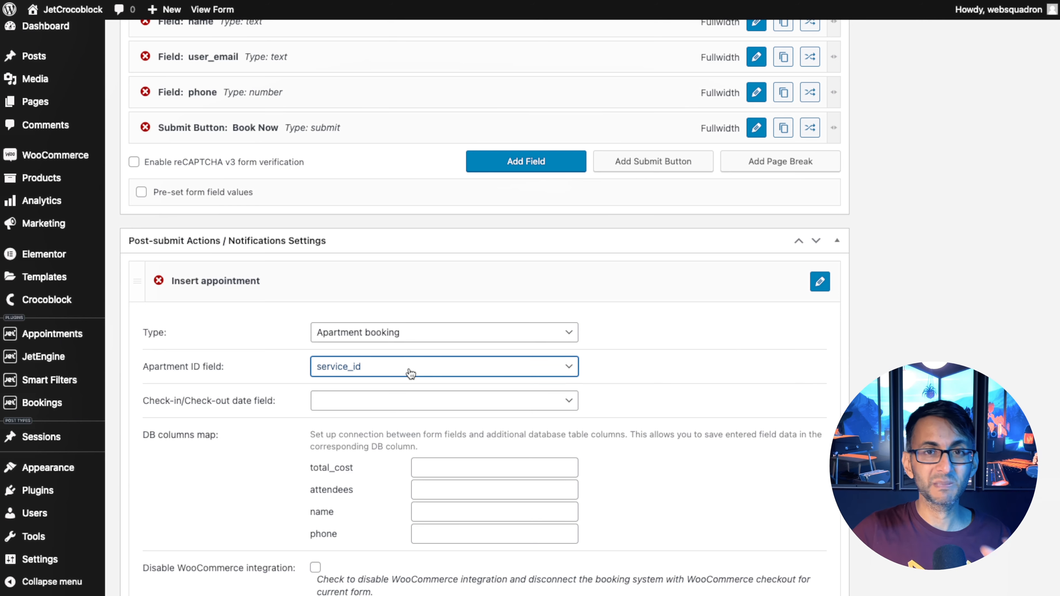
pyautogui.click(416, 401)
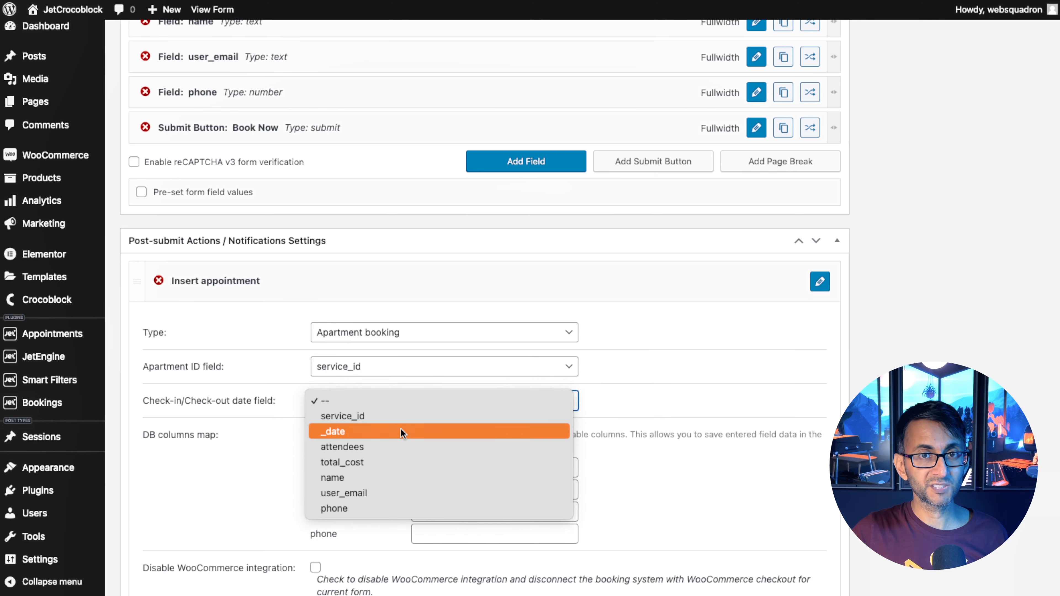
pyautogui.click(401, 429)
# Map the total_cost, attendees, name and phone DB columns to their same-named fields and set the WooCommerce Price field to total_cost.
pyautogui.scroll(6, 749, 391)
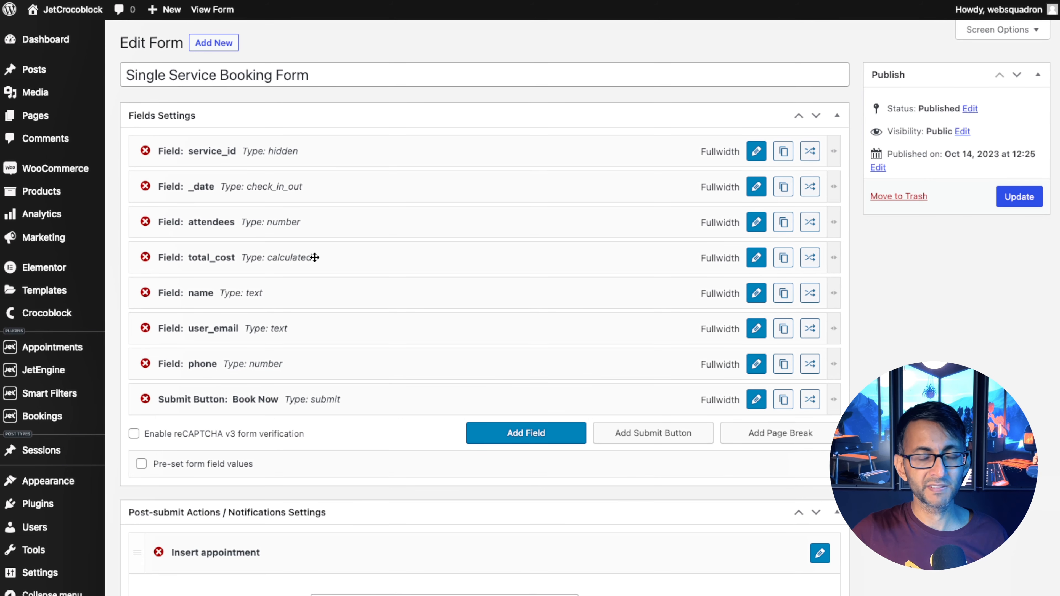
pyautogui.scroll(-10, 526, 418)
pyautogui.click(443, 238)
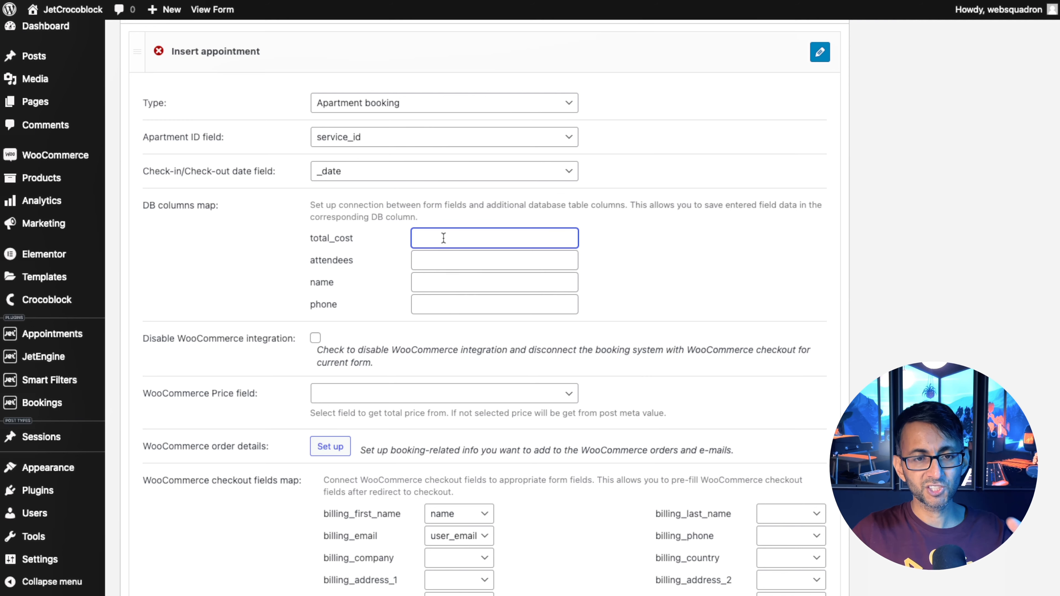
pyautogui.write('to')
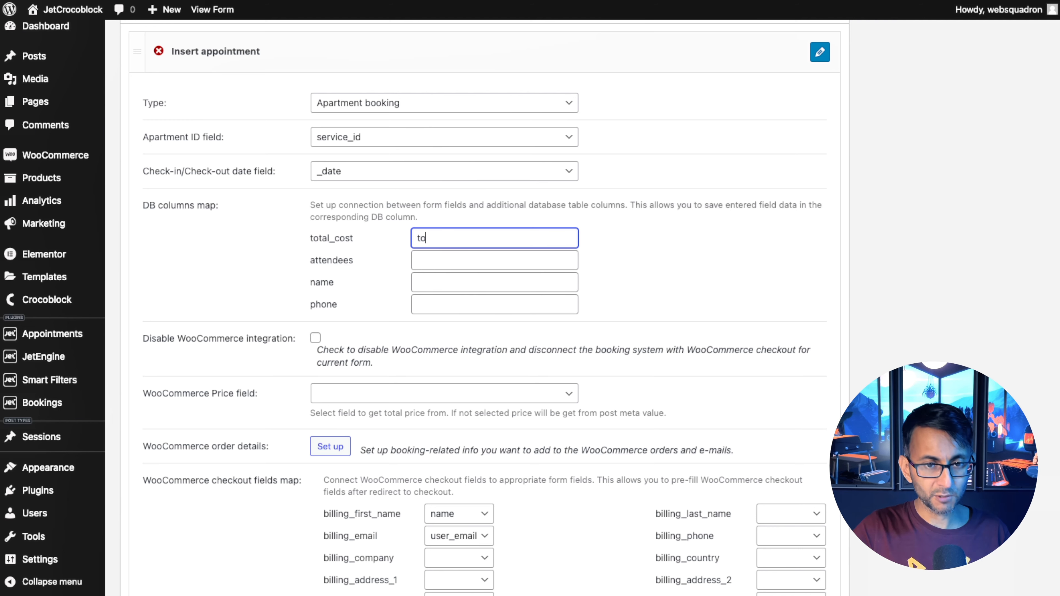
pyautogui.write('tal')
pyautogui.write('_cost')
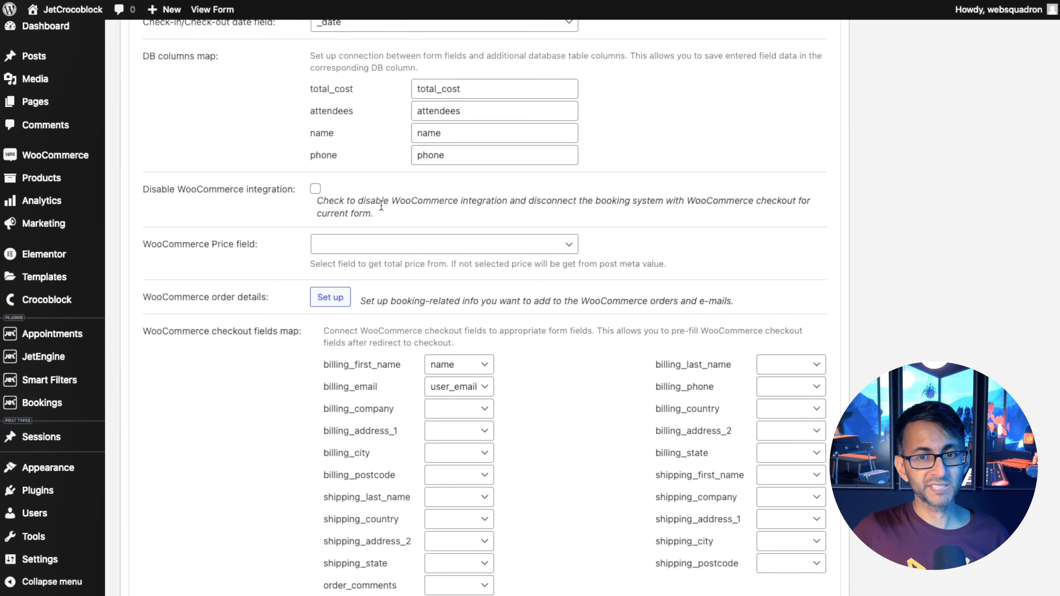
pyautogui.click(484, 244)
pyautogui.click(401, 306)
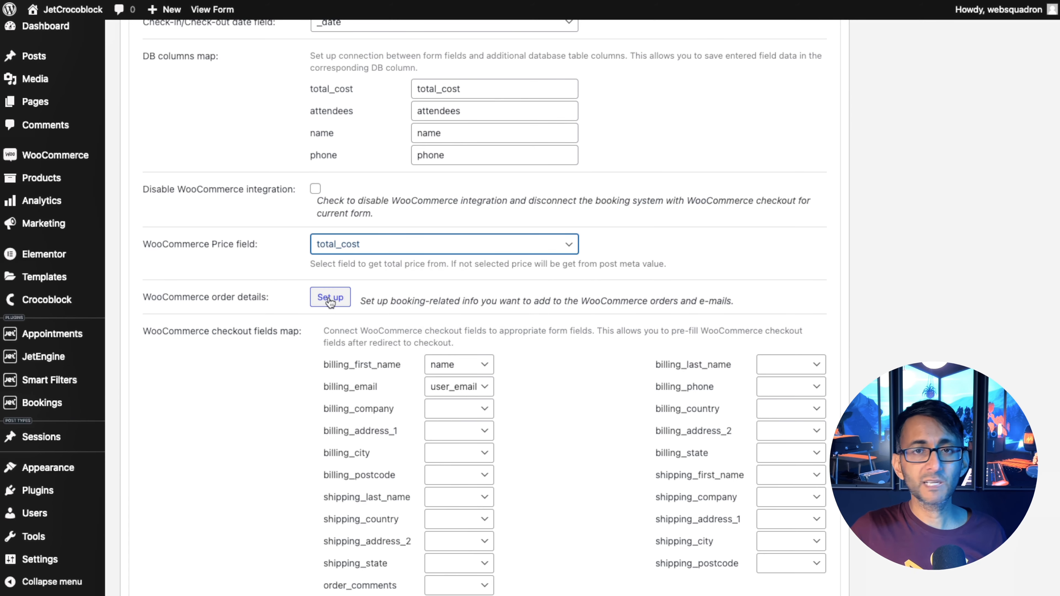
# Open the WooCommerce order details setup and add a Form field item labelled Name using the name field.
pyautogui.click(330, 298)
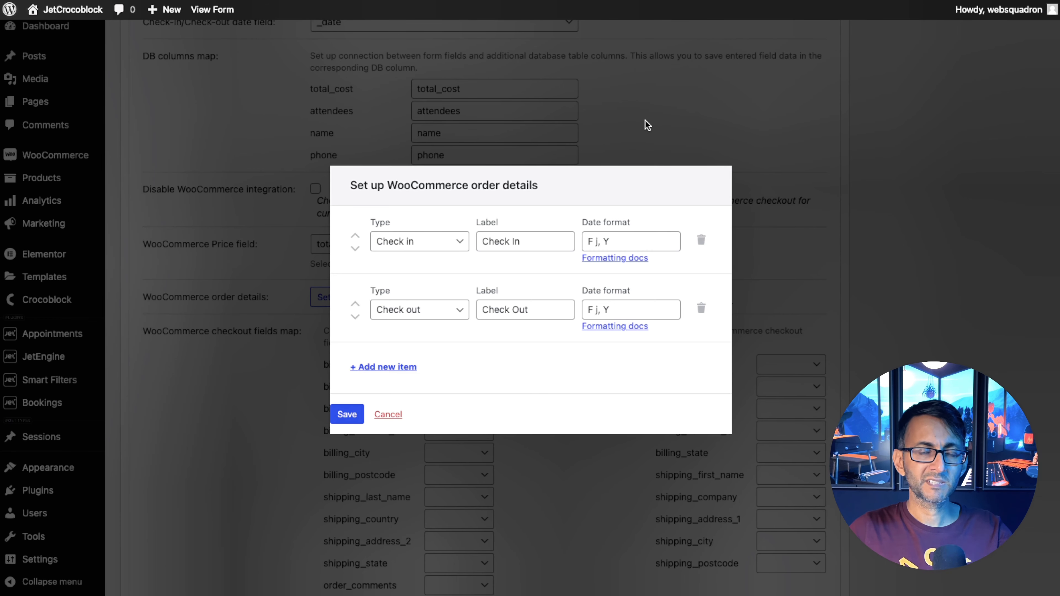
pyautogui.click(383, 366)
pyautogui.click(518, 350)
pyautogui.write('Name')
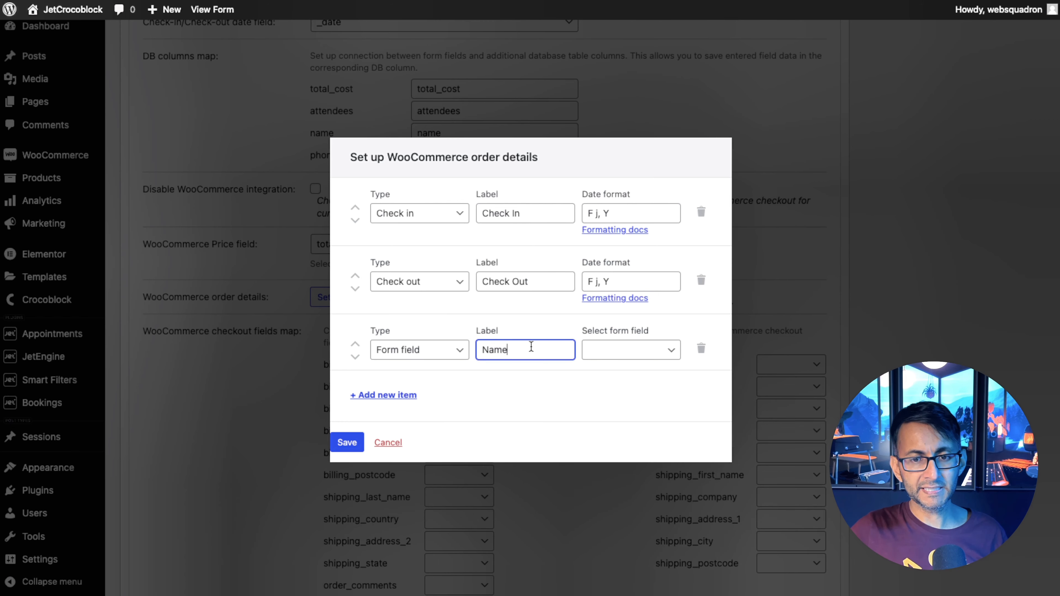
pyautogui.click(616, 344)
pyautogui.click(616, 401)
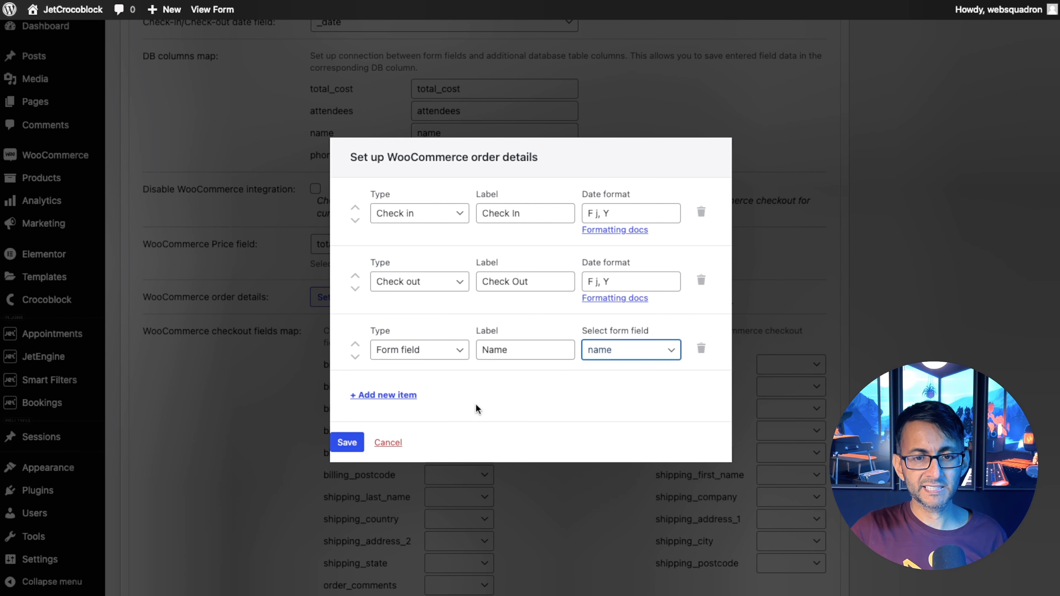
# Add a Form field order detail labelled Email using the user_email field.
pyautogui.click(383, 395)
pyautogui.click(416, 378)
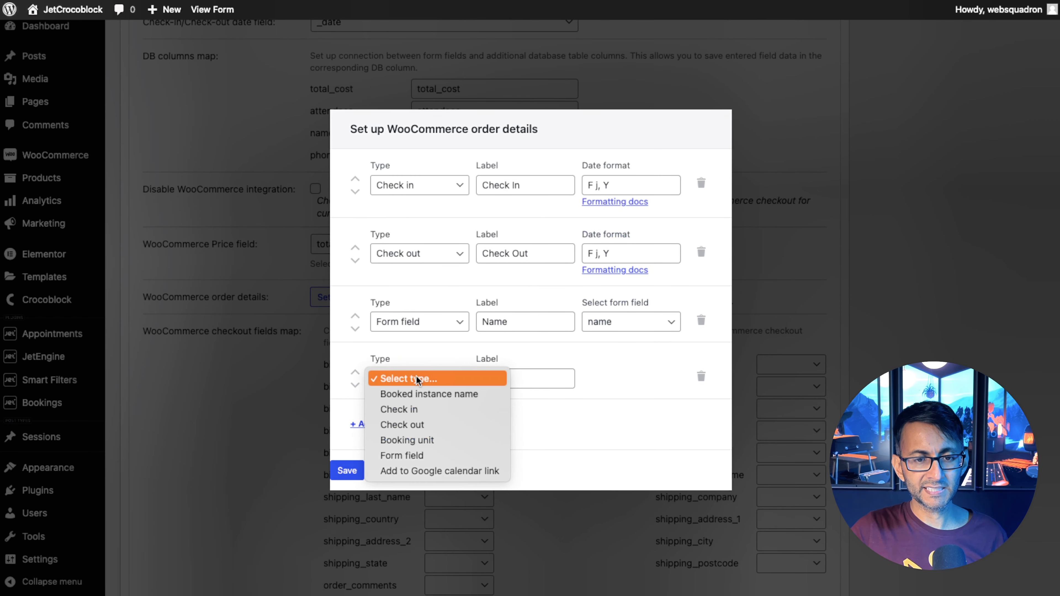
pyautogui.click(424, 455)
pyautogui.click(525, 378)
pyautogui.write('Email')
pyautogui.click(613, 378)
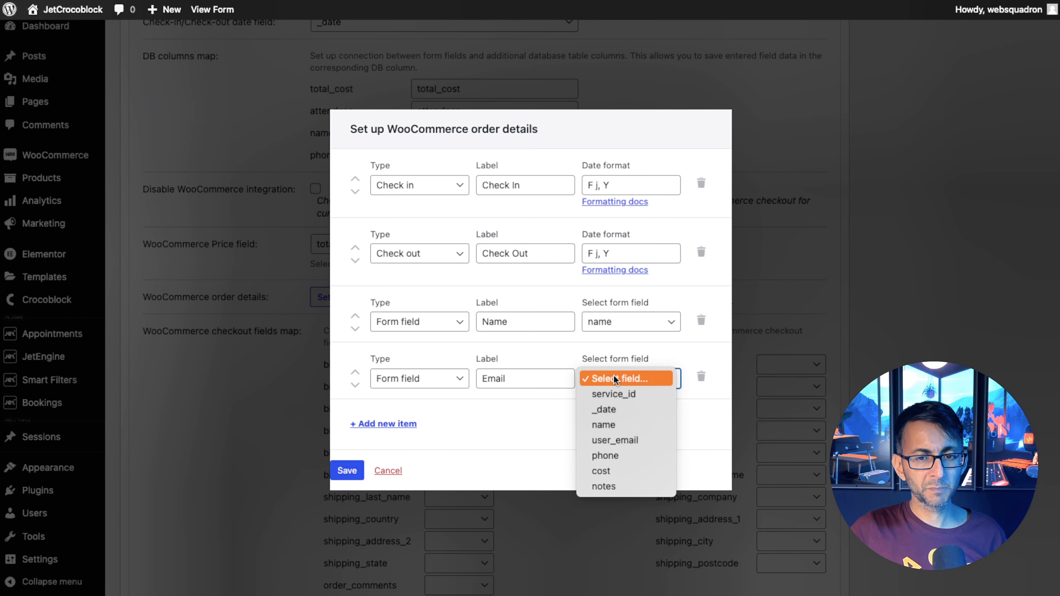
pyautogui.click(615, 440)
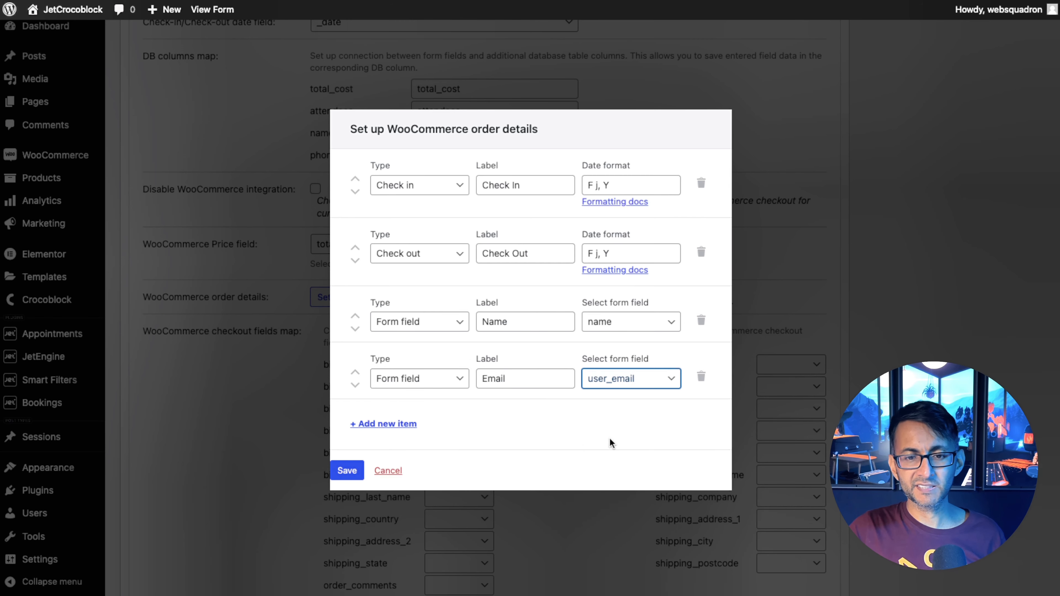
# Add a Form field order detail labelled Phone using the phone field.
pyautogui.click(385, 426)
pyautogui.click(425, 401)
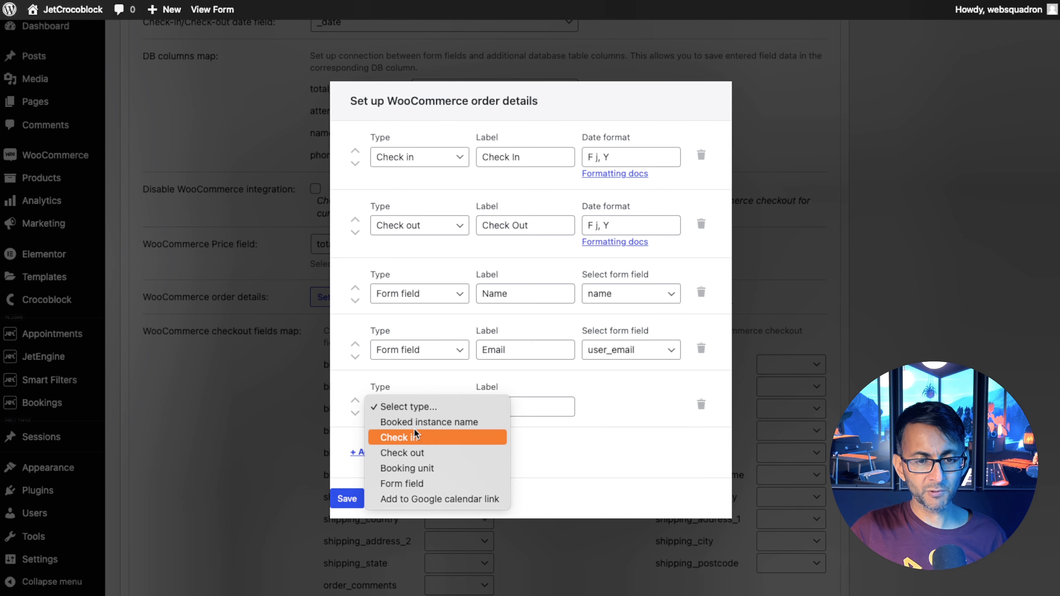
pyautogui.click(415, 484)
pyautogui.click(478, 407)
pyautogui.write('P')
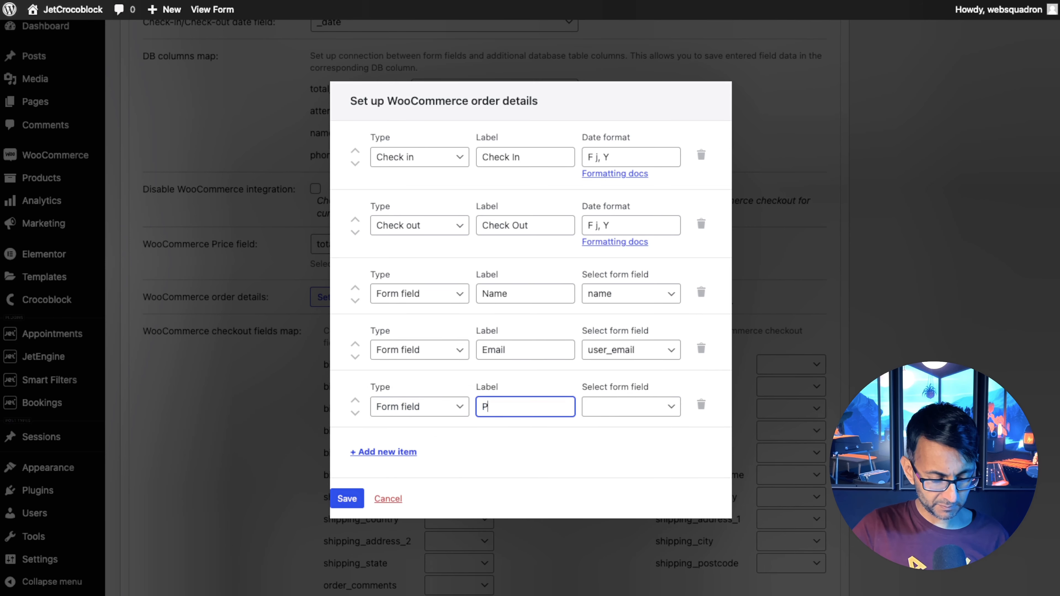
pyautogui.write('hone')
pyautogui.press('Tab')
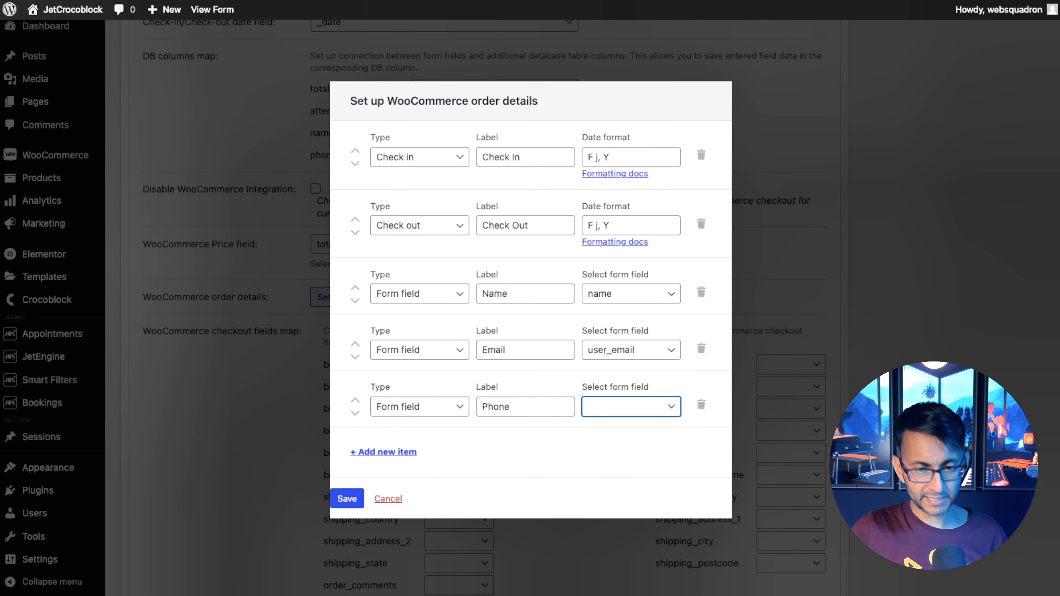
pyautogui.click(590, 408)
pyautogui.click(622, 485)
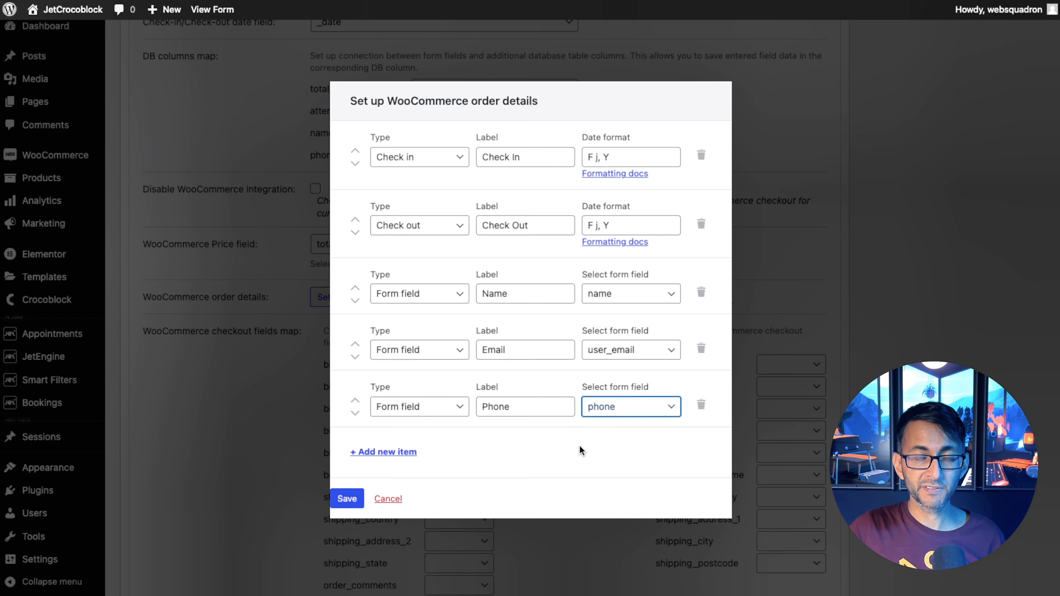
# Add a Booked instance name order detail labelled Session.
pyautogui.click(383, 451)
pyautogui.click(420, 435)
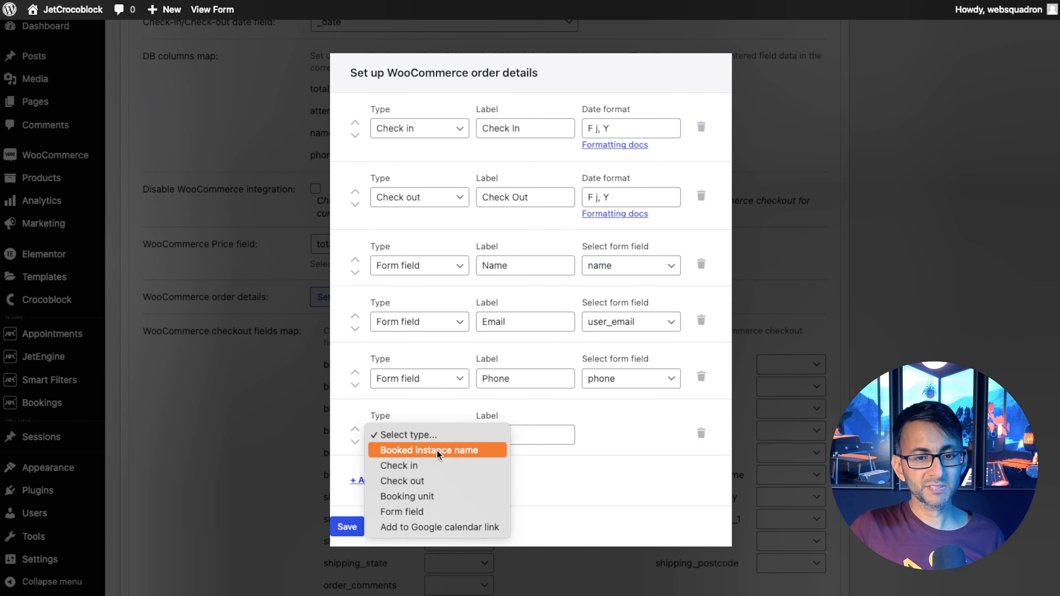
pyautogui.click(437, 450)
pyautogui.click(503, 434)
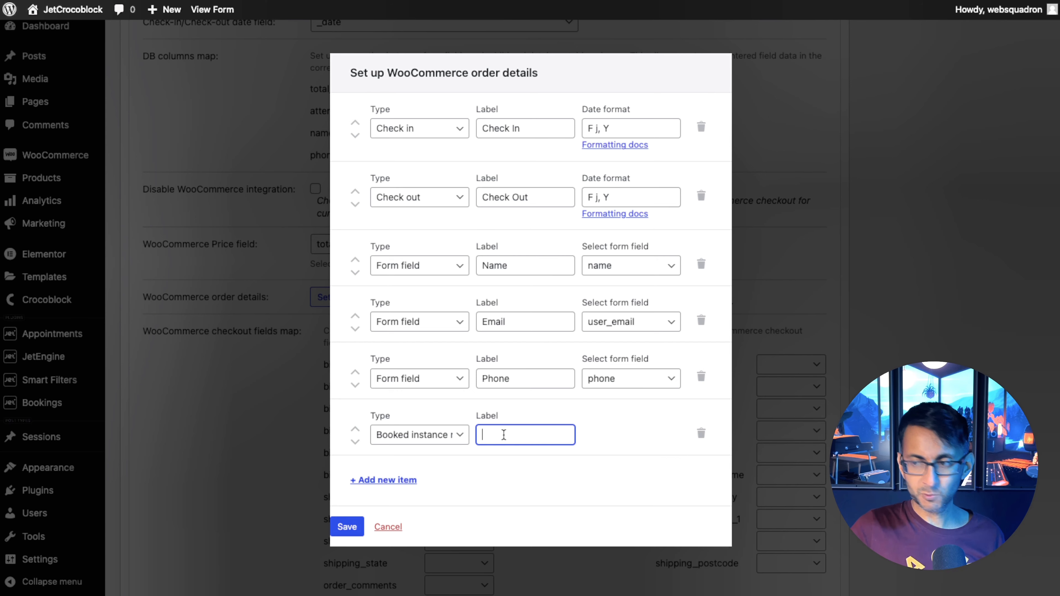
pyautogui.write('Session')
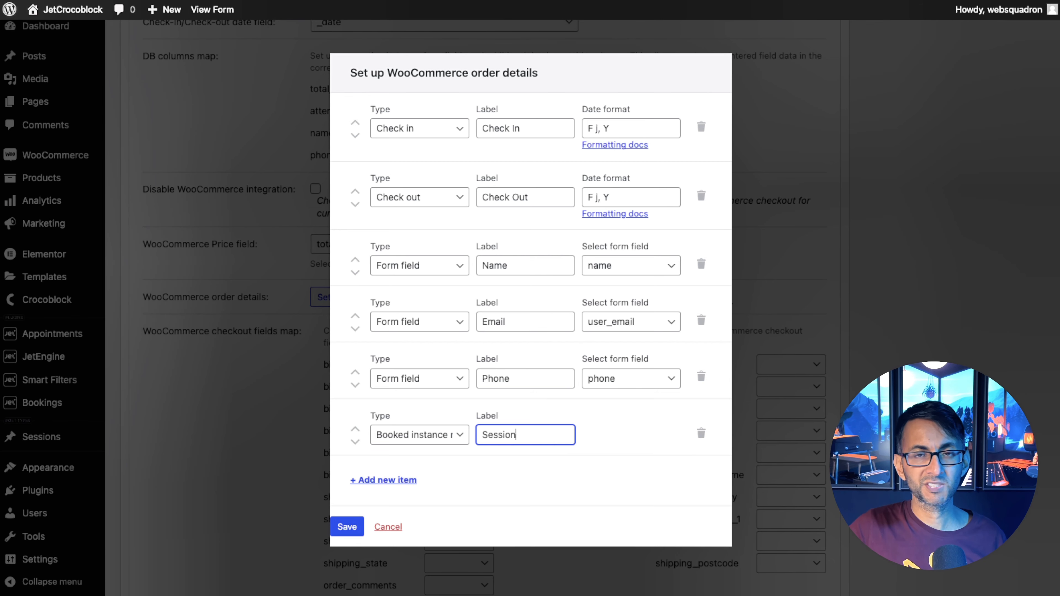
# Add an Add to Google calendar link item with label and link text Add to Google, and save the order details.
pyautogui.click(395, 479)
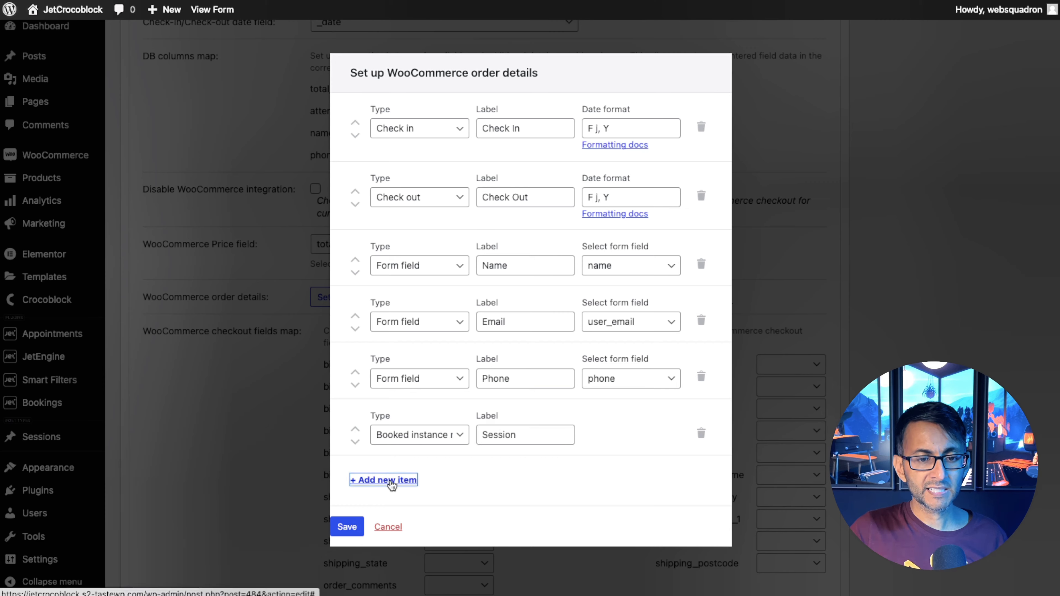
pyautogui.click(436, 467)
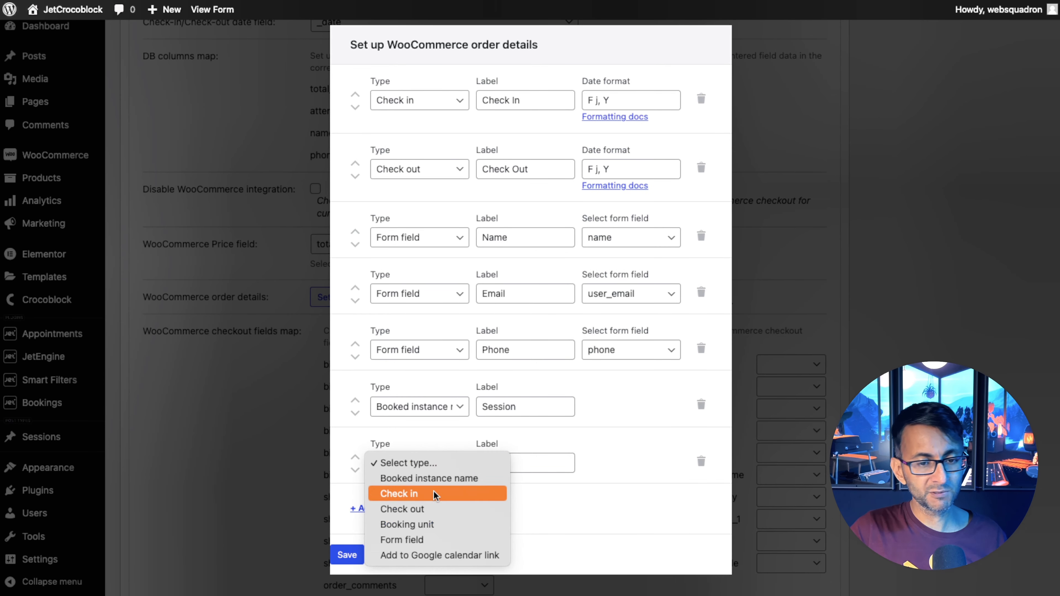
pyautogui.click(441, 555)
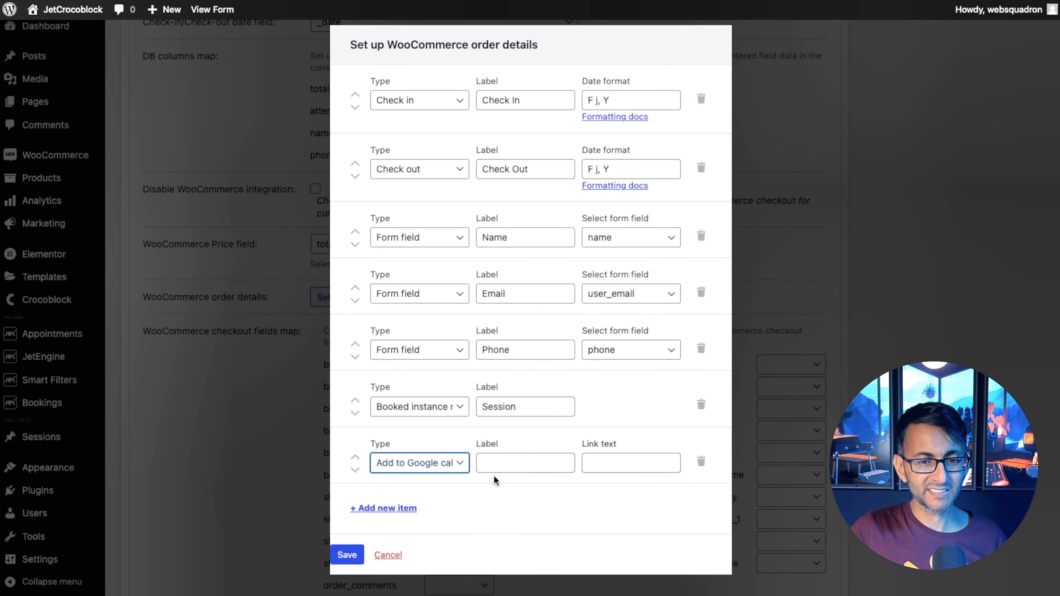
pyautogui.click(497, 461)
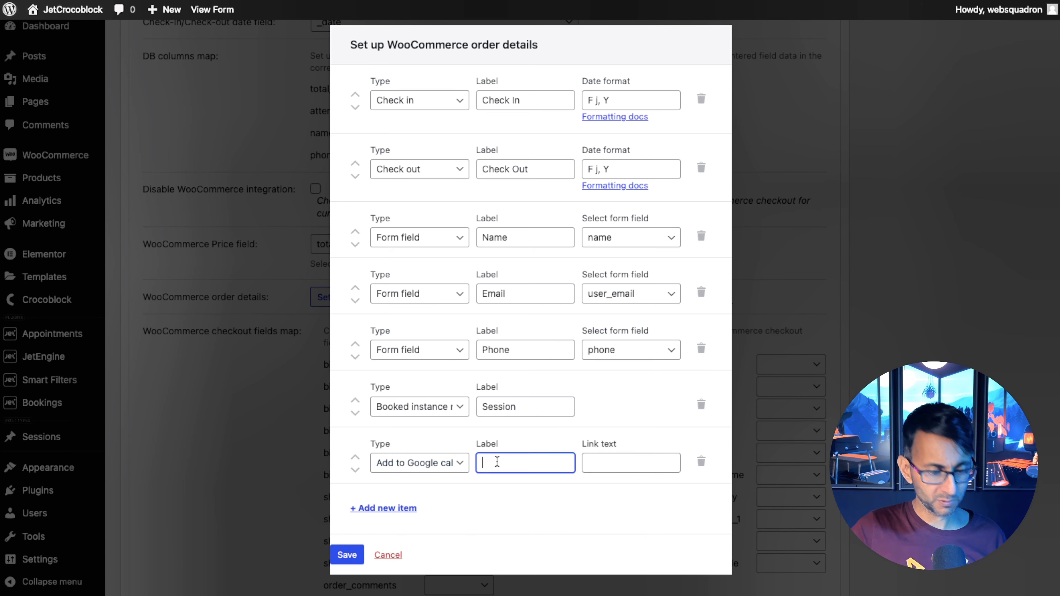
pyautogui.write('Add to Google')
pyautogui.press('Tab')
pyautogui.write('Add to Google')
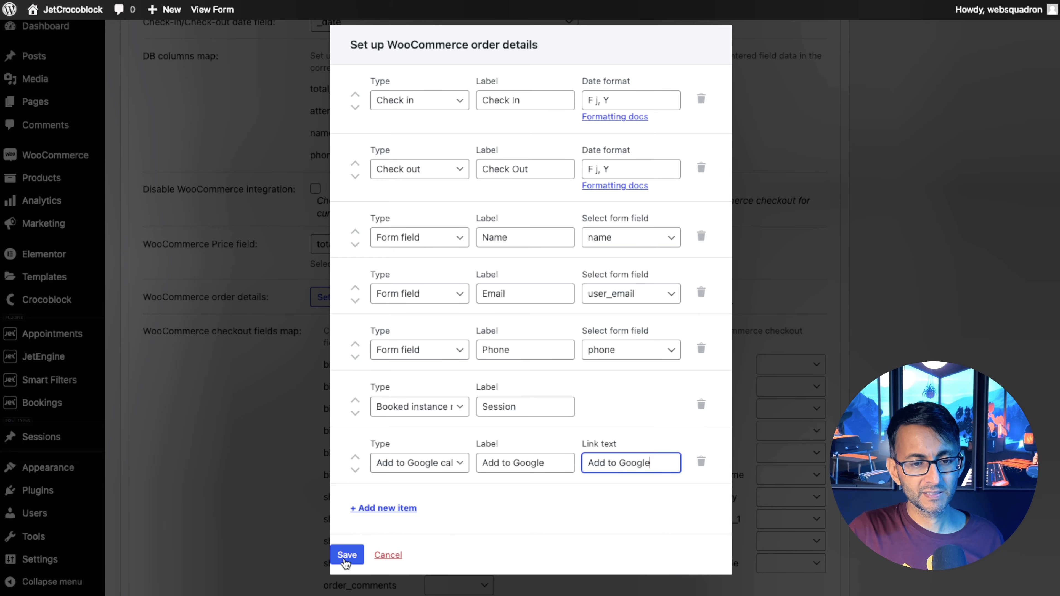
pyautogui.click(346, 555)
# Map the billing_phone checkout field to the phone form field.
pyautogui.scroll(-2, 392, 272)
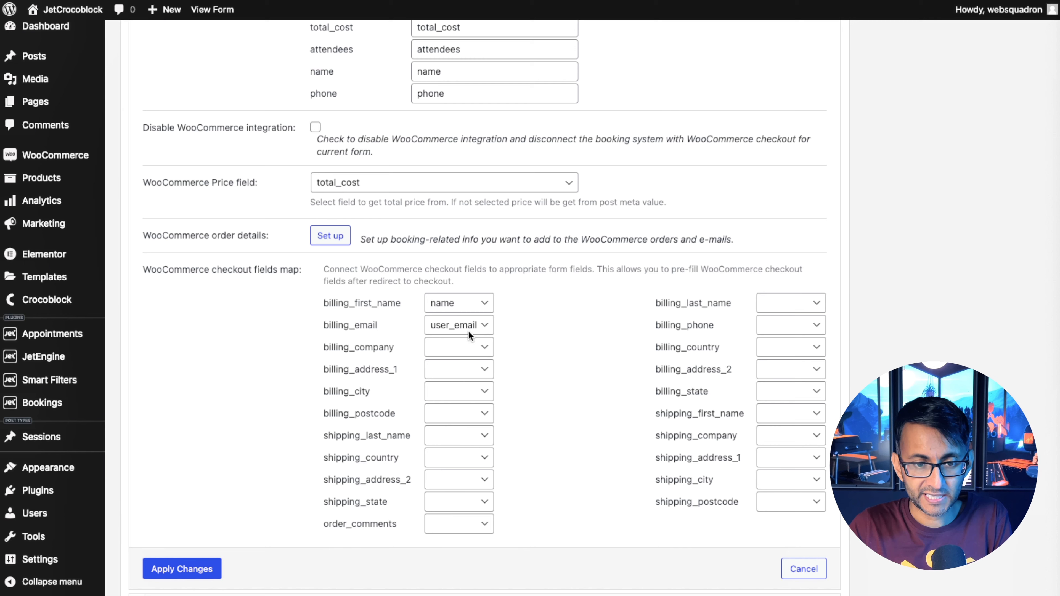
pyautogui.click(785, 325)
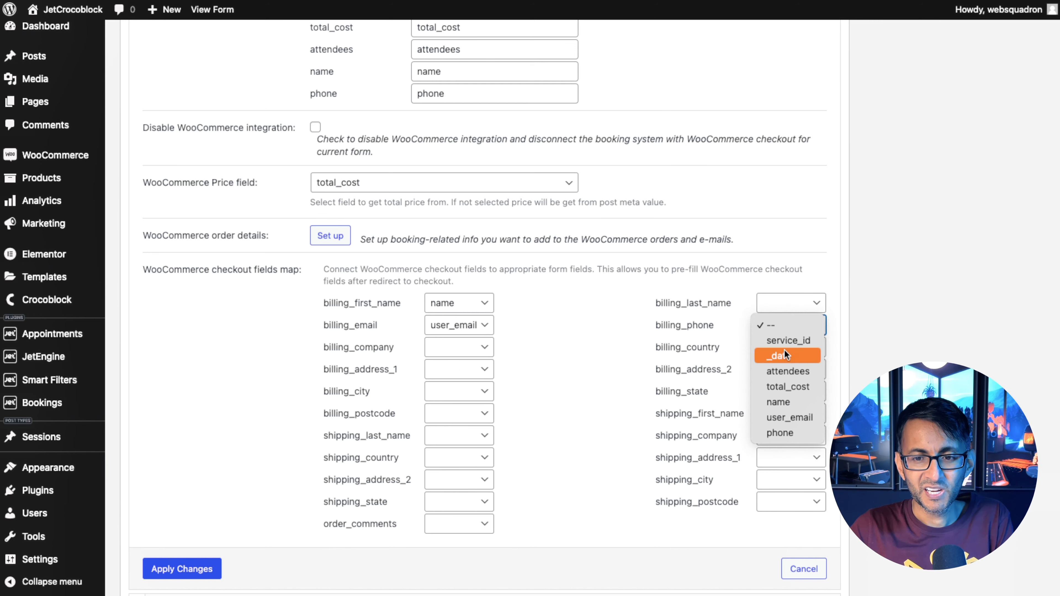
pyautogui.click(796, 435)
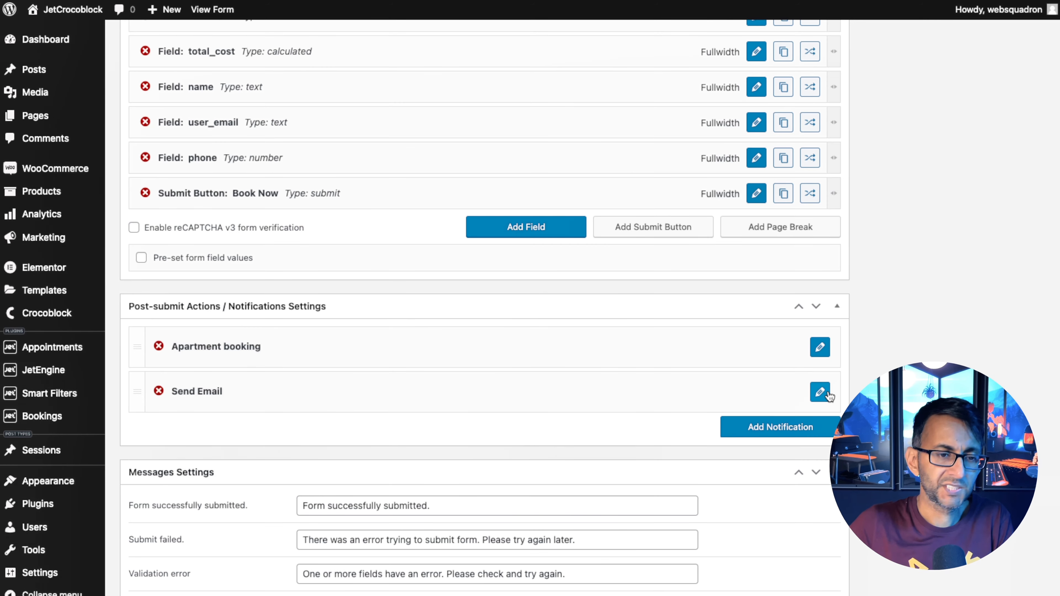
# Set the Send Email notification to mail the address from the submitted user_email form field.
pyautogui.click(827, 394)
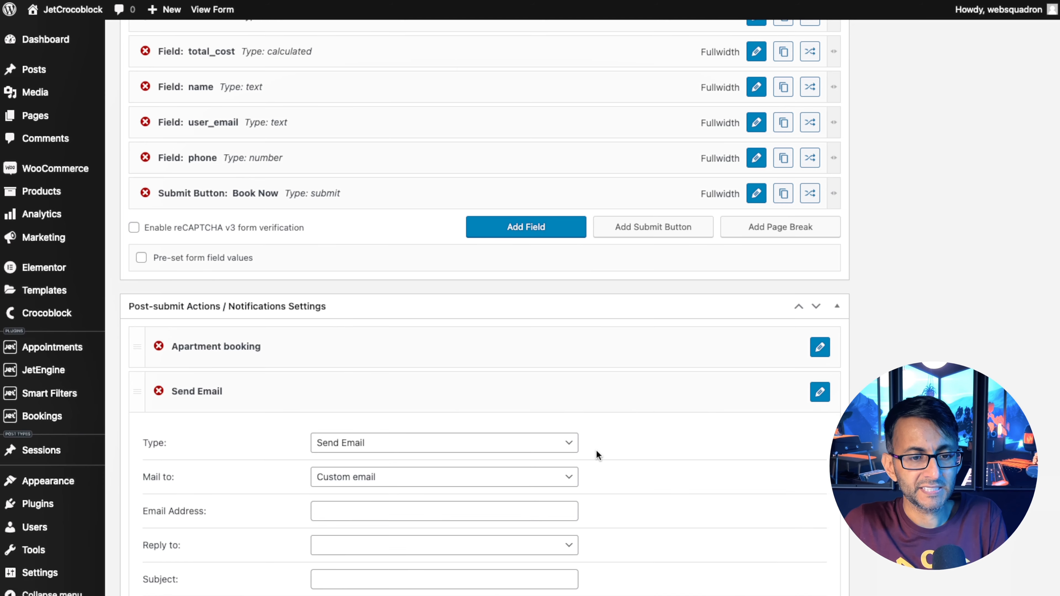
pyautogui.scroll(-2, 596, 450)
pyautogui.click(442, 394)
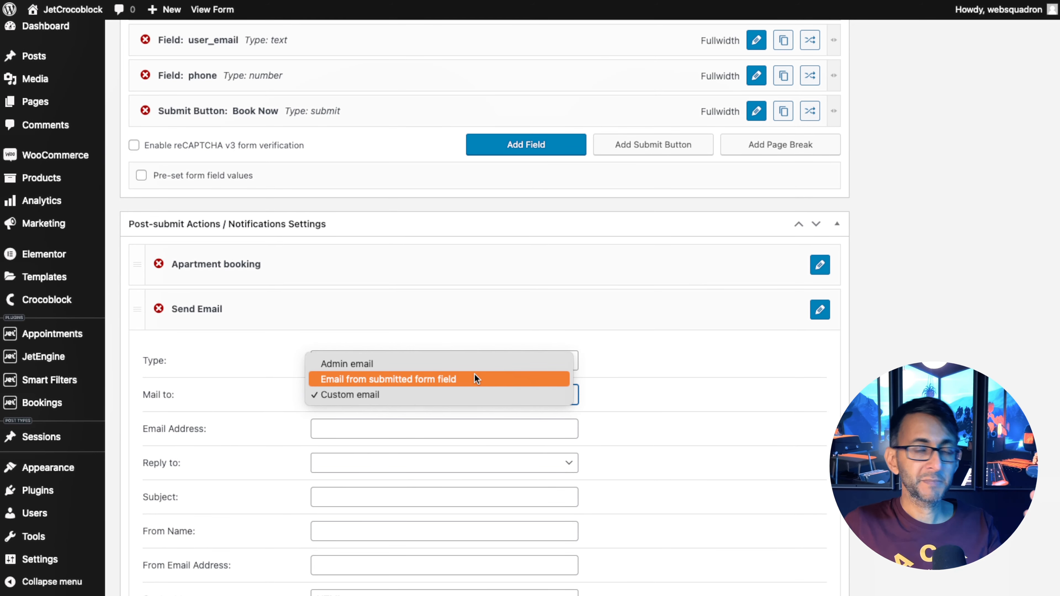
pyautogui.click(475, 384)
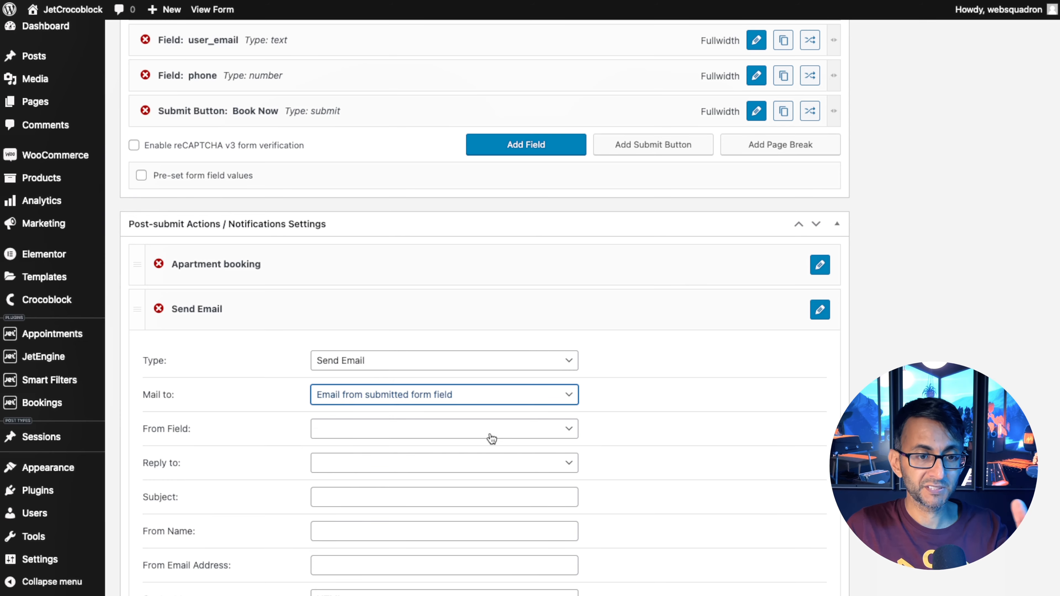
pyautogui.scroll(-7, 490, 436)
pyautogui.click(429, 140)
pyautogui.click(429, 154)
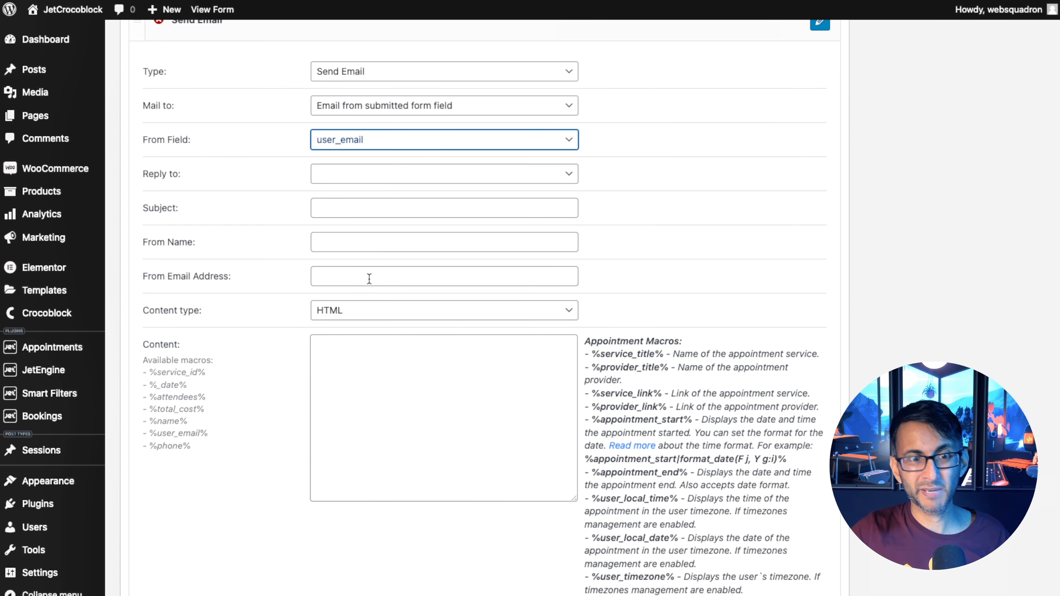
# Write the email content as Dear followed by the %name% macro.
pyautogui.click(377, 360)
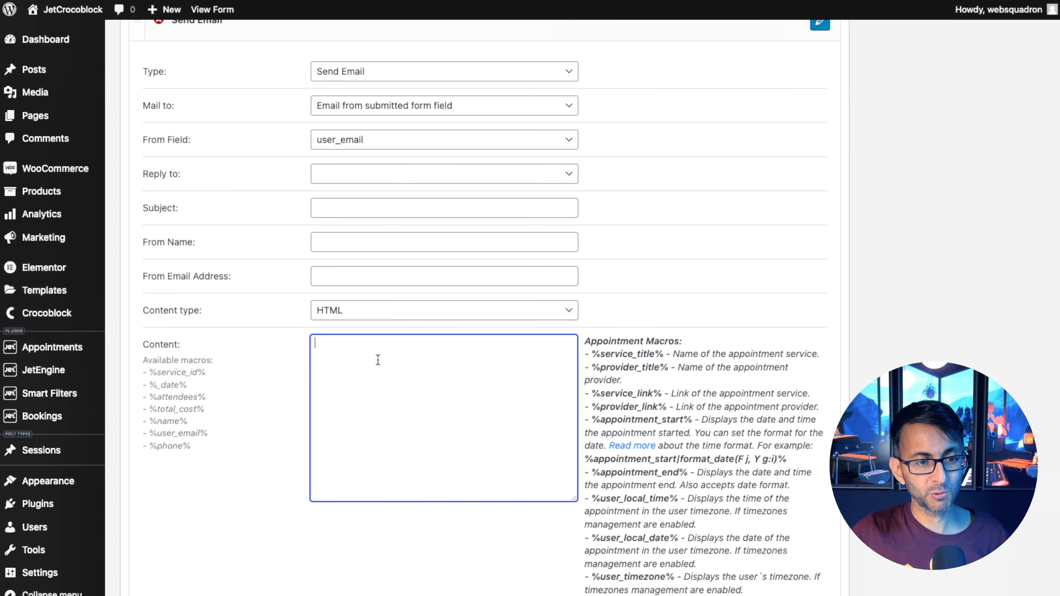
pyautogui.write('Dear')
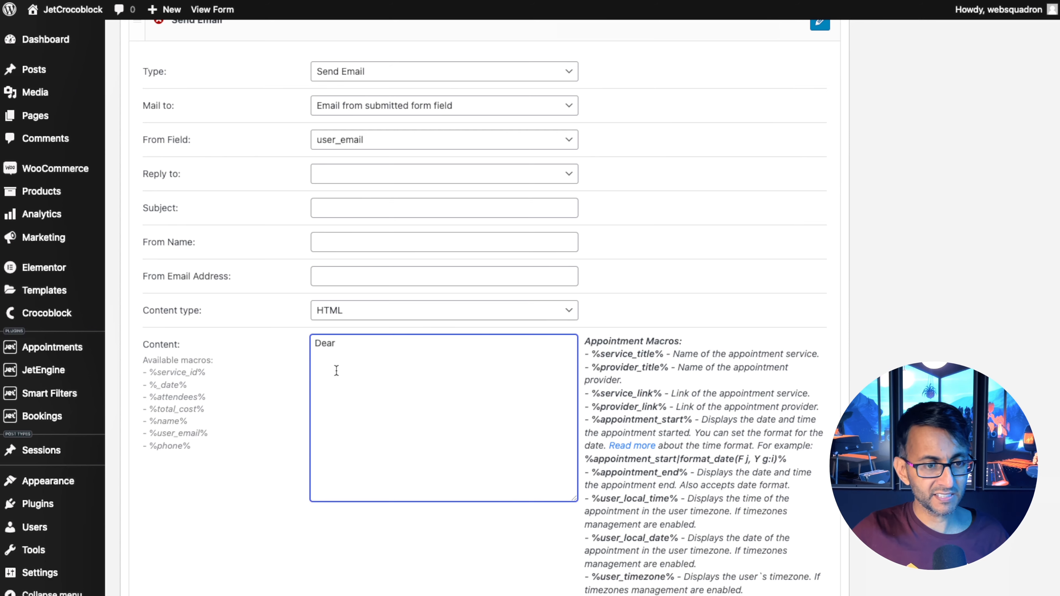
pyautogui.moveTo(188, 422); pyautogui.dragTo(150, 422)
pyautogui.press('super+c')
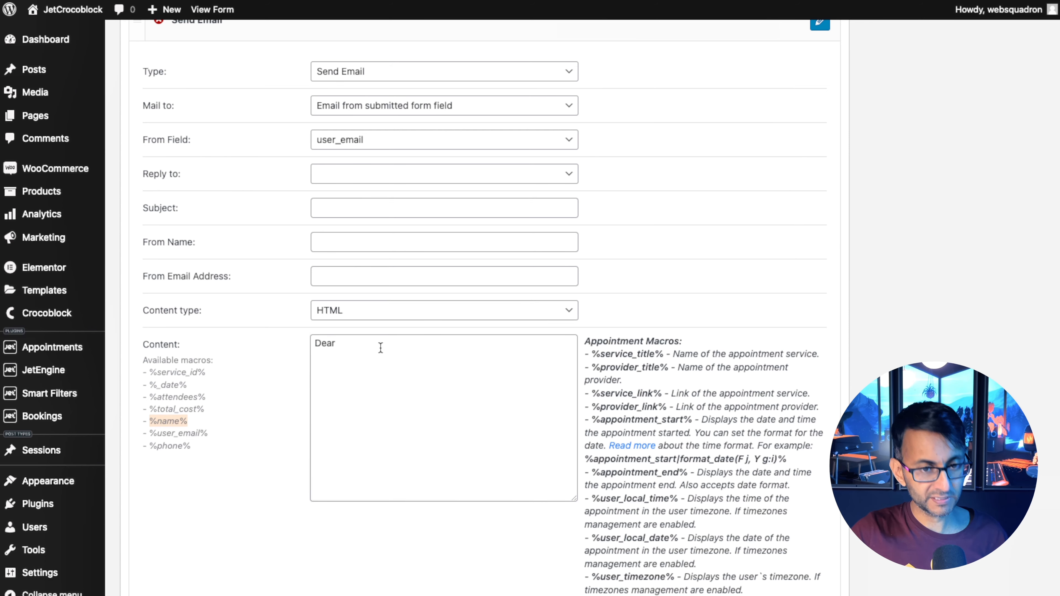
pyautogui.click(384, 343)
pyautogui.press('super+v')
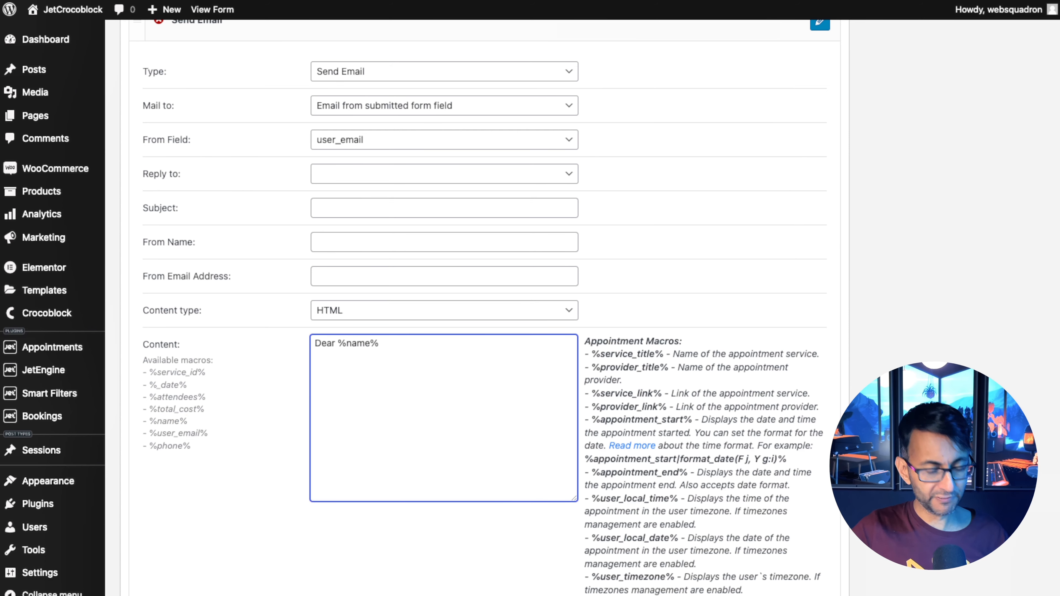
# Add another Send Email notification and open its type setting.
pyautogui.scroll(-1, 359, 455)
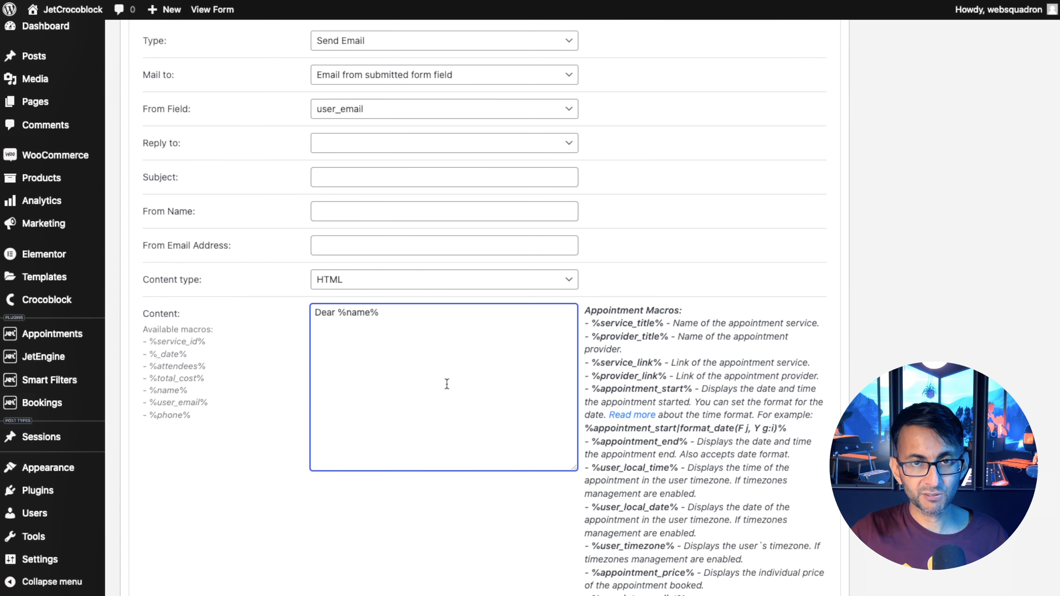
pyautogui.scroll(-3, 664, 427)
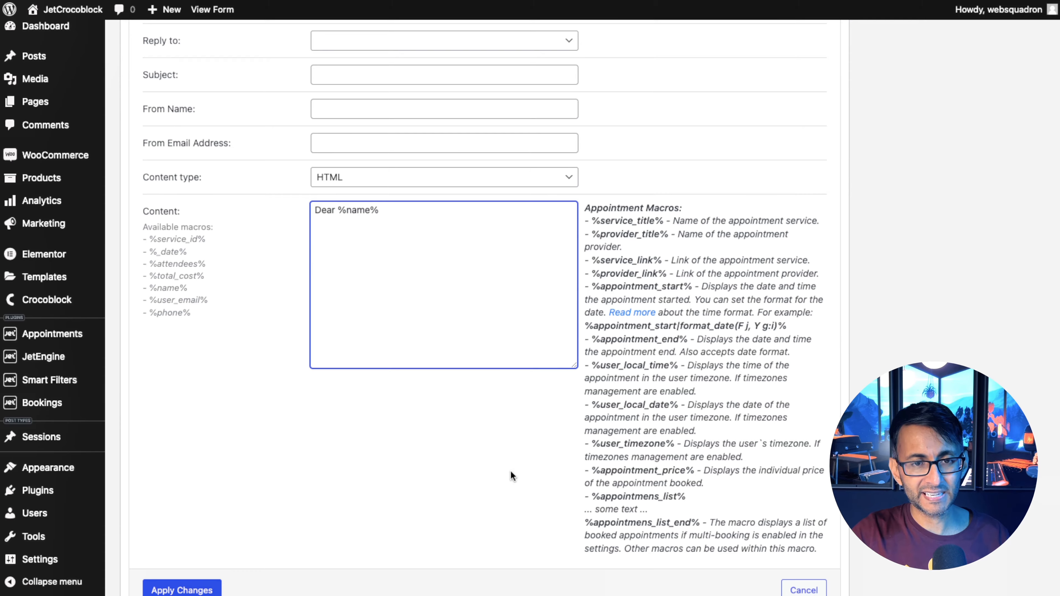
pyautogui.scroll(6, 512, 476)
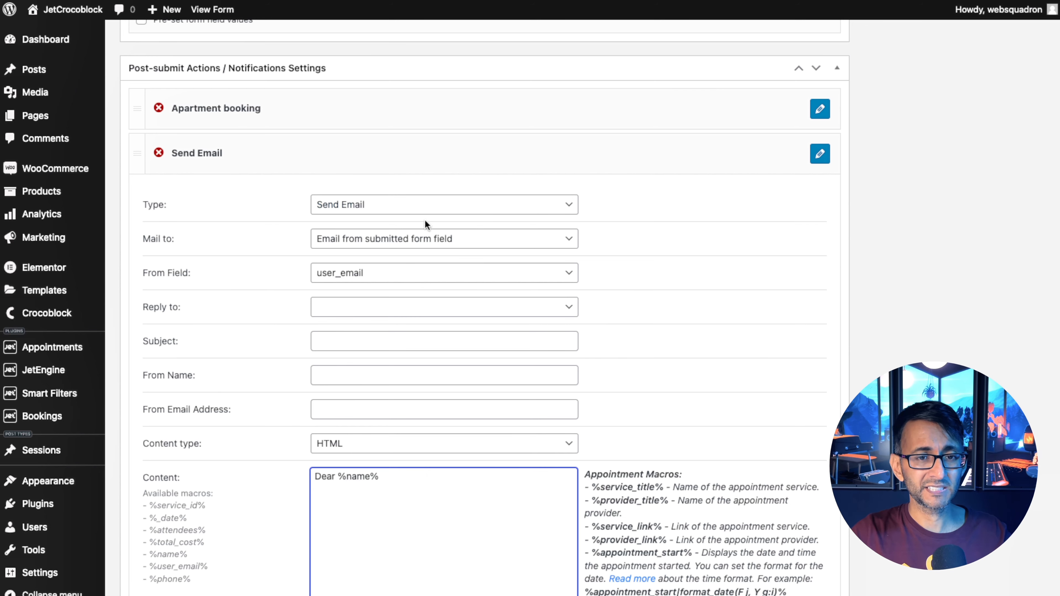
pyautogui.scroll(3, 494, 436)
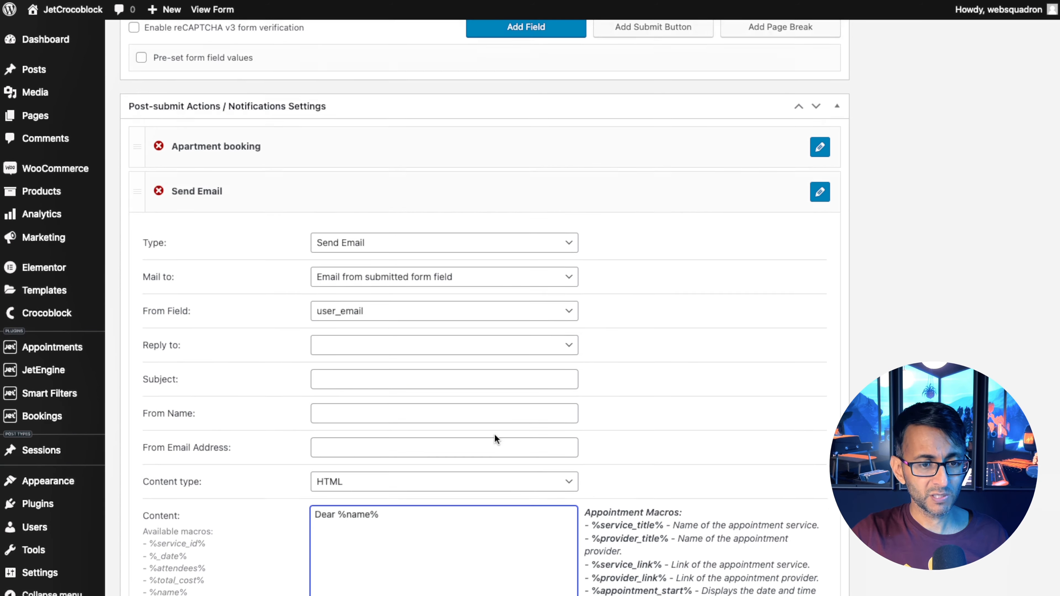
pyautogui.scroll(-10, 350, 525)
pyautogui.click(183, 486)
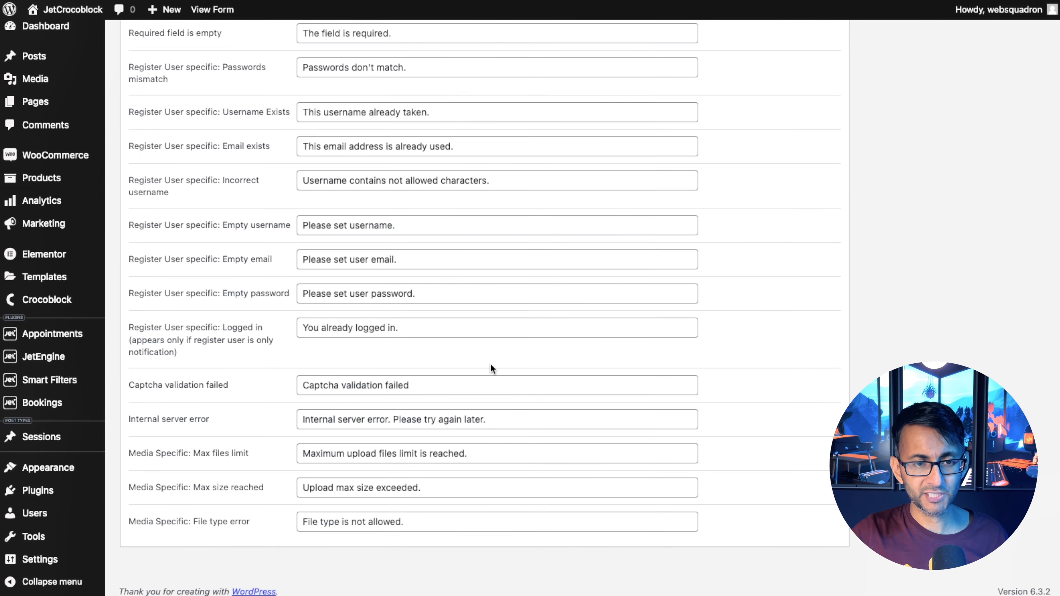
pyautogui.scroll(10, 491, 369)
pyautogui.scroll(10, 489, 373)
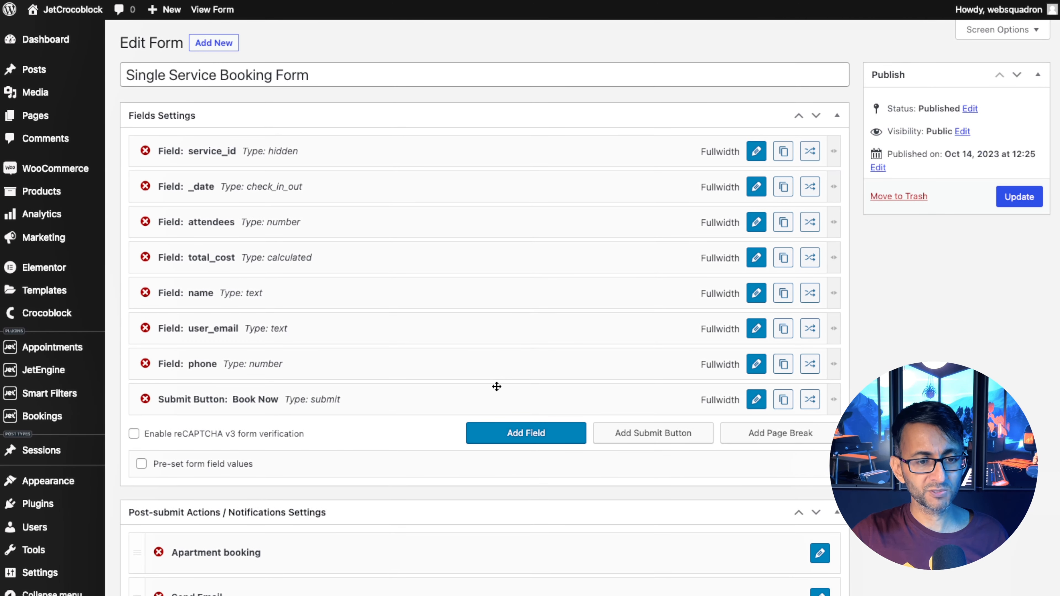
pyautogui.scroll(-10, 496, 386)
pyautogui.click(764, 284)
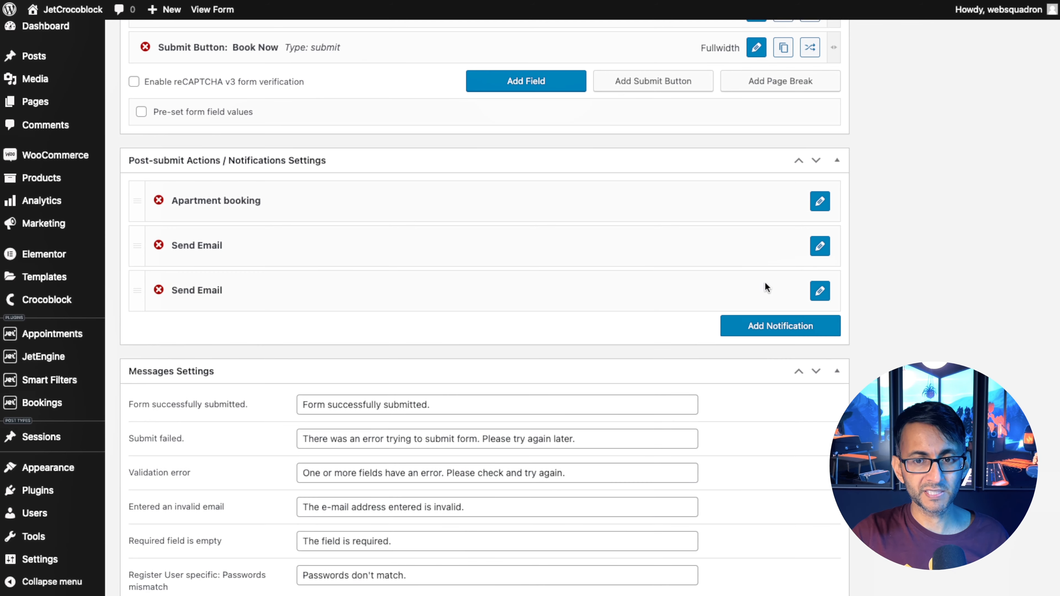
pyautogui.click(820, 291)
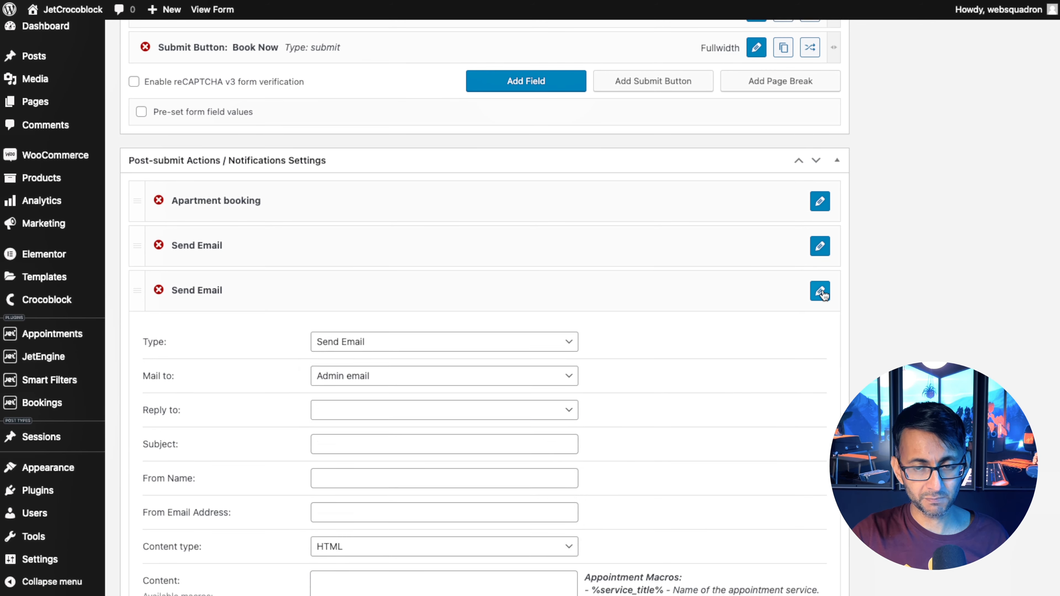
pyautogui.click(438, 341)
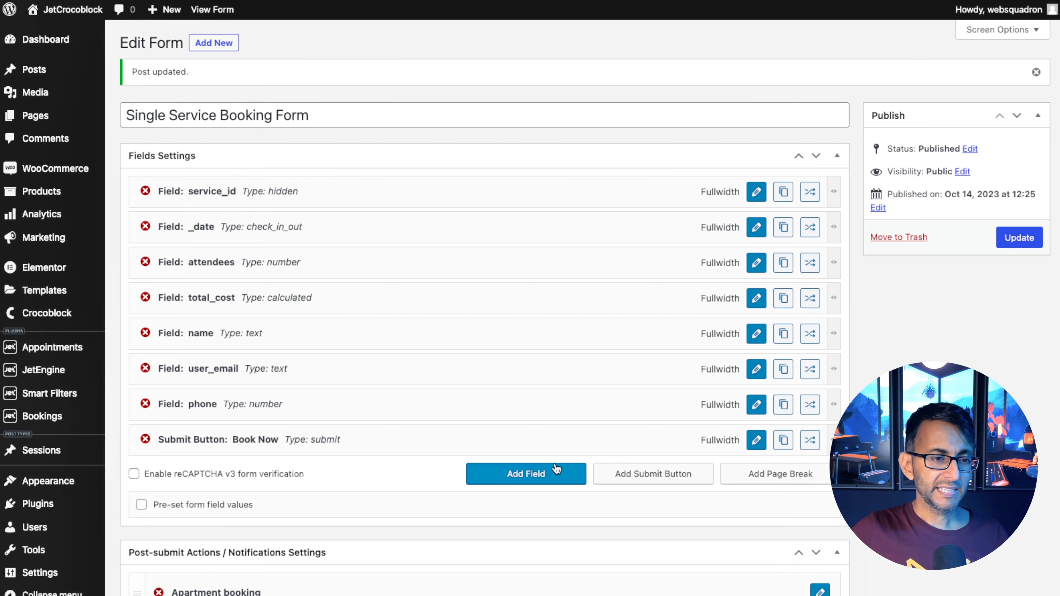
# Open the Extreme Weights session for editing.
pyautogui.moveTo(74, 344)
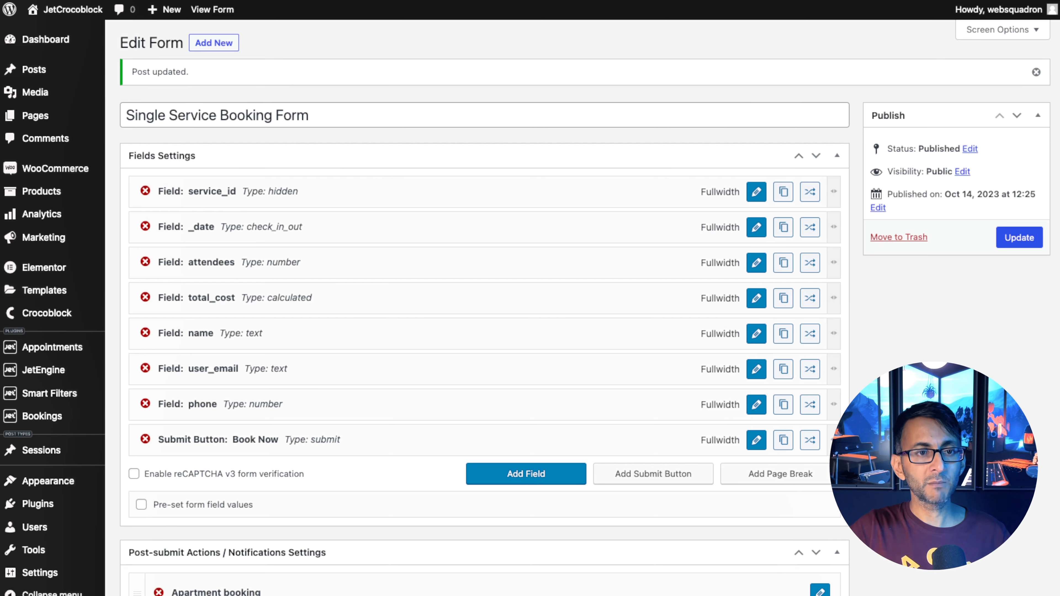
pyautogui.moveTo(71, 371)
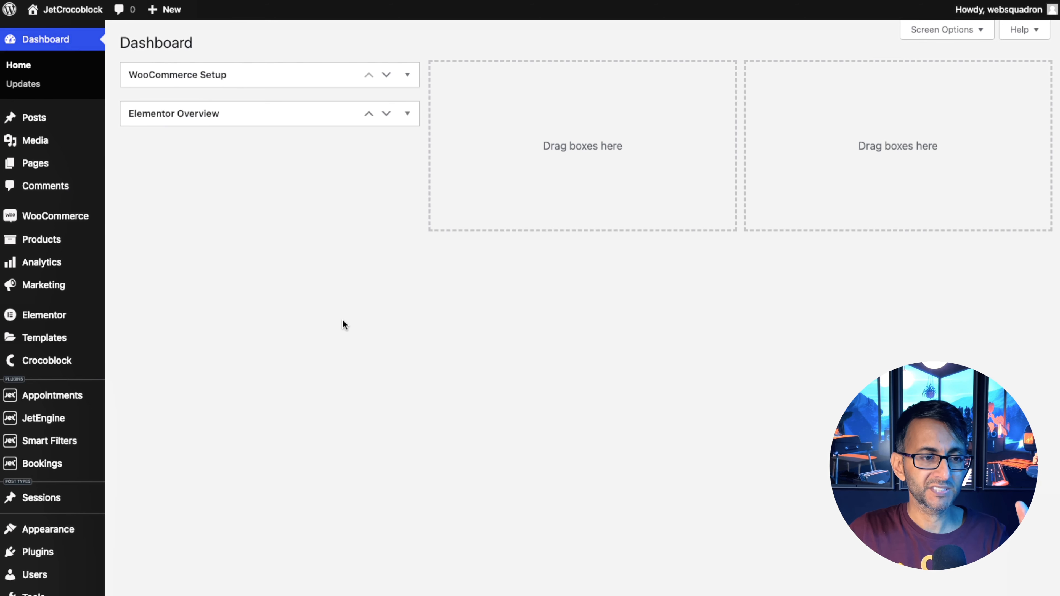
pyautogui.moveTo(50, 428)
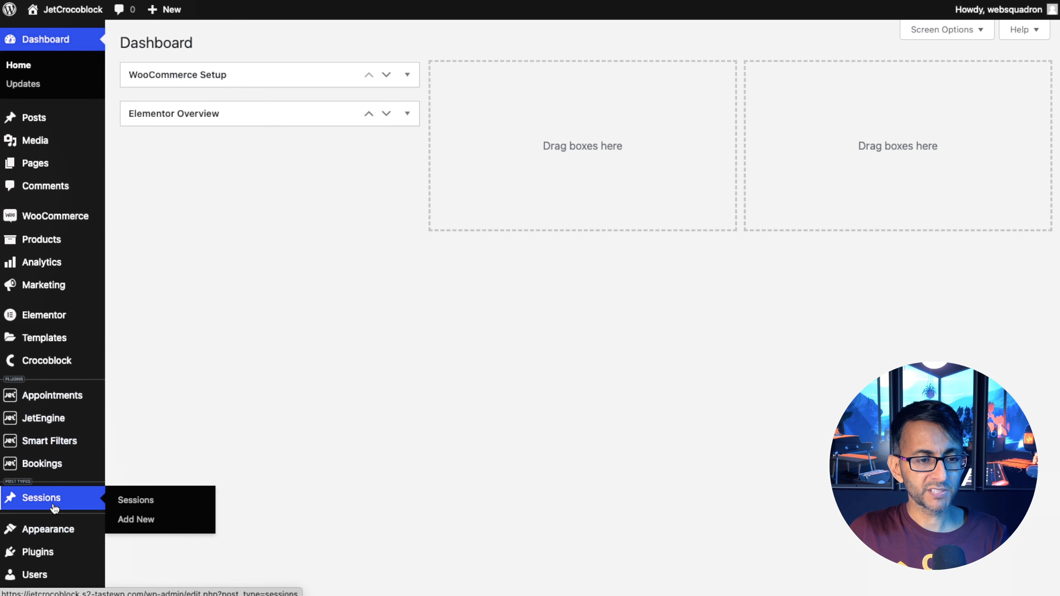
pyautogui.click(132, 499)
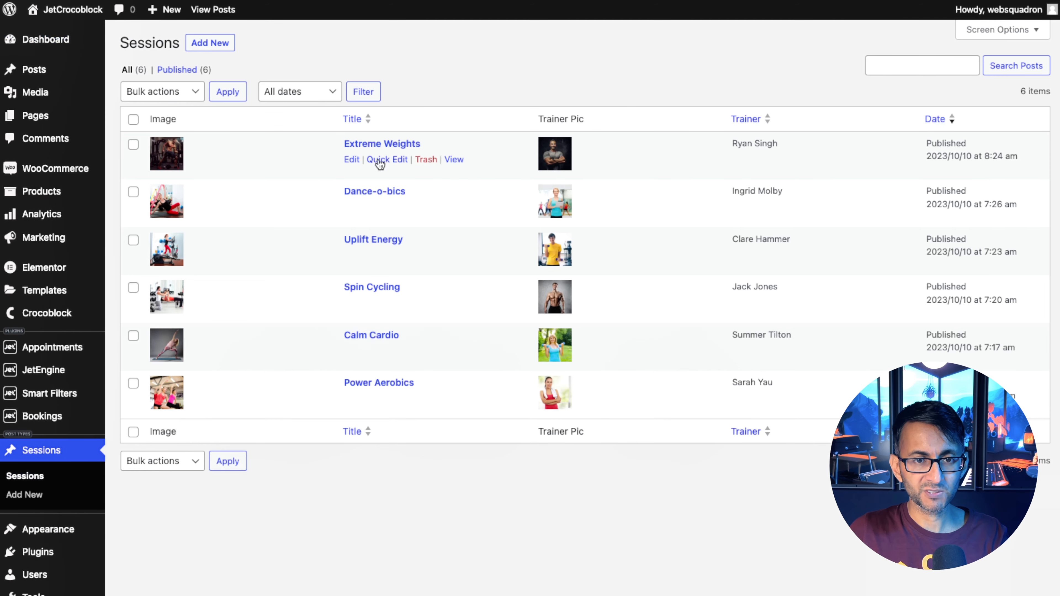
pyautogui.click(382, 145)
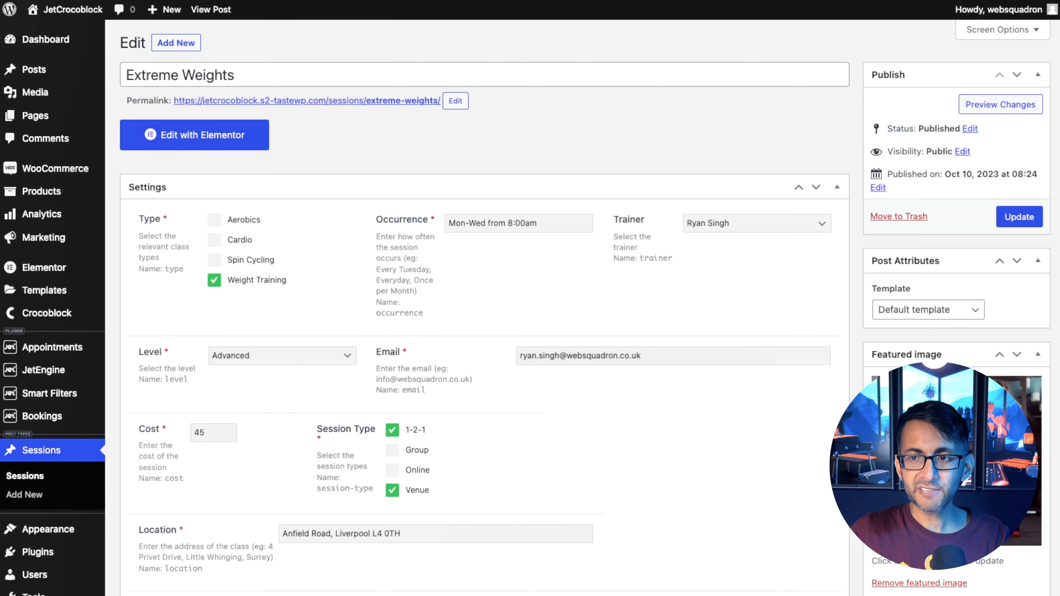
# Review the session's appointment, schedule and pricing settings.
pyautogui.scroll(-20, 485, 309)
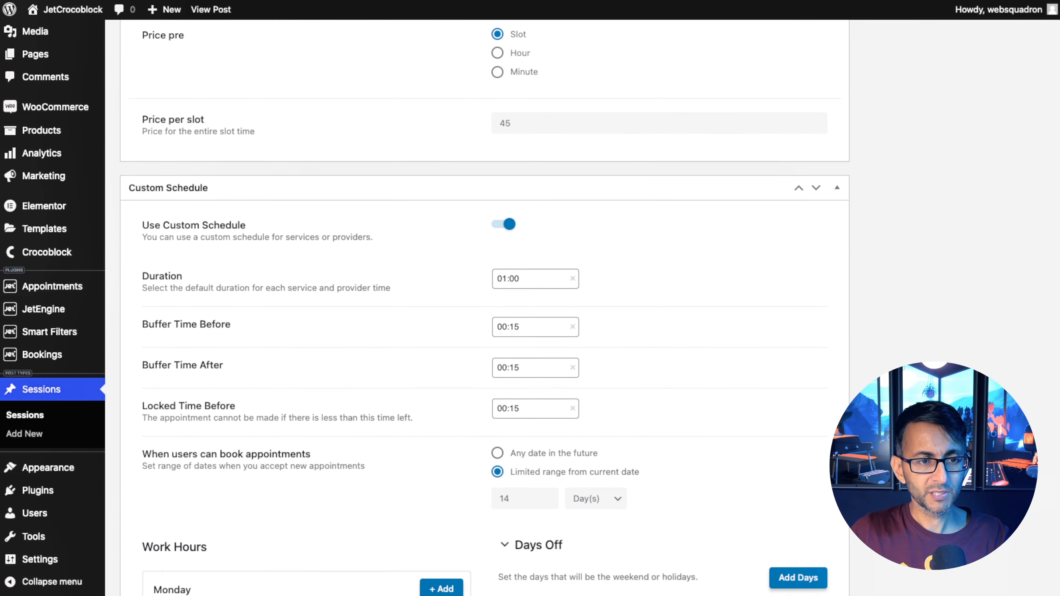
pyautogui.scroll(-1, 484, 309)
pyautogui.scroll(5, 484, 309)
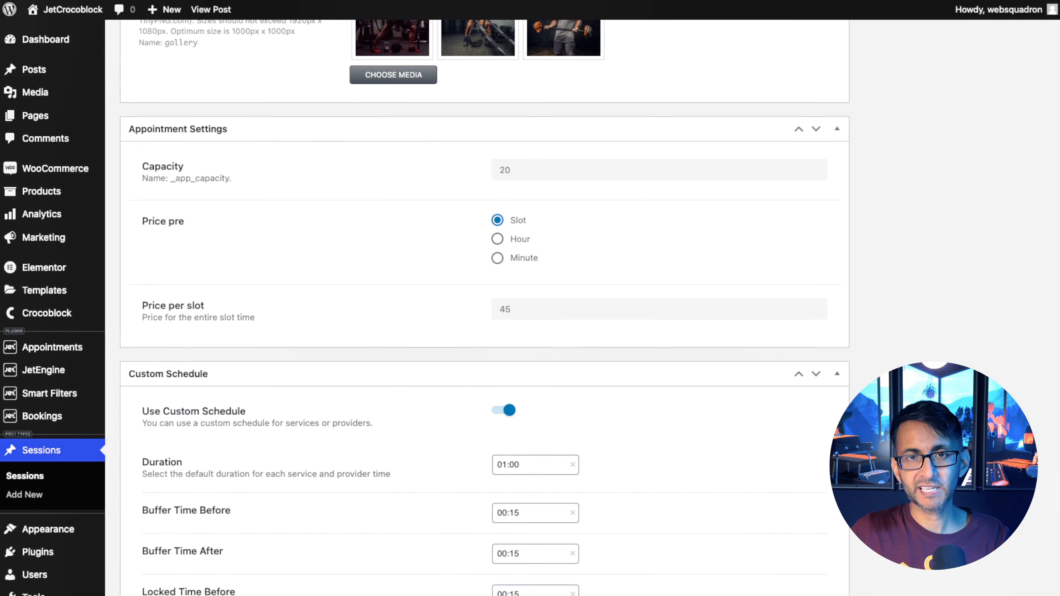
pyautogui.scroll(-1, 484, 309)
pyautogui.scroll(15, 484, 309)
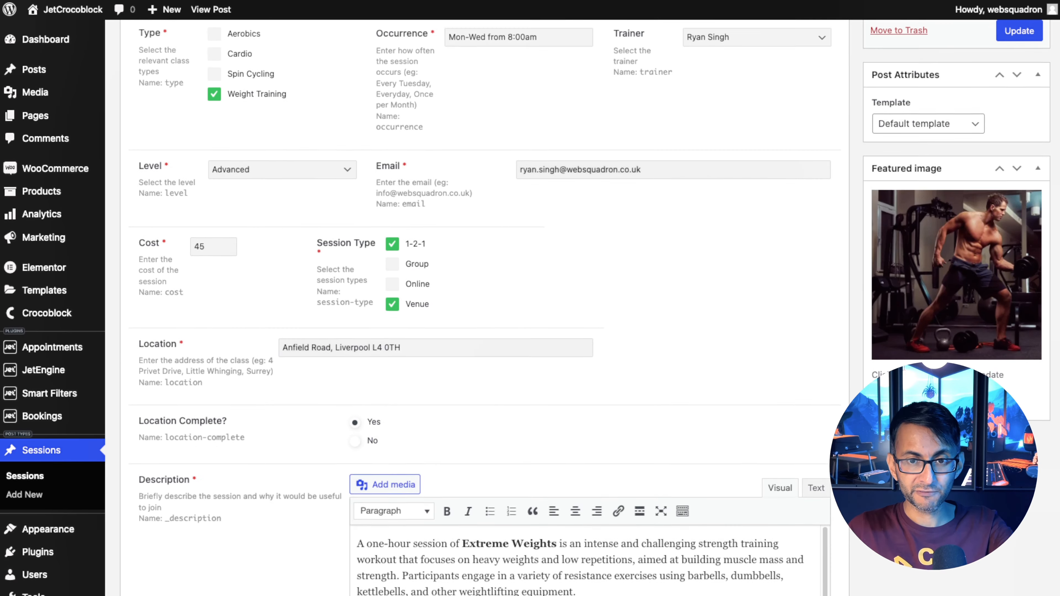
pyautogui.scroll(3, 484, 309)
pyautogui.scroll(-7, 484, 309)
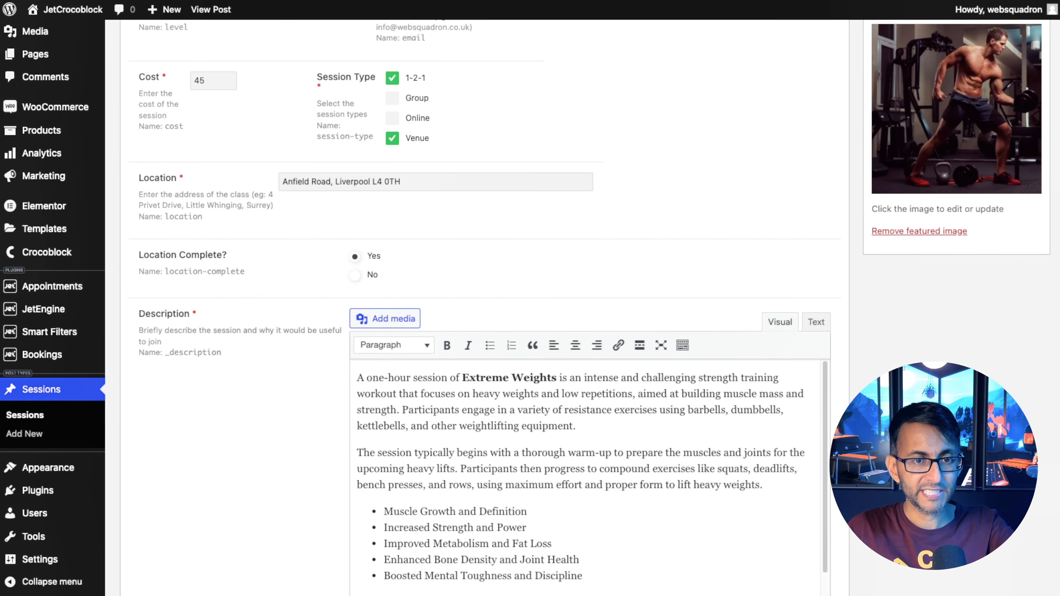
pyautogui.scroll(-20, 484, 309)
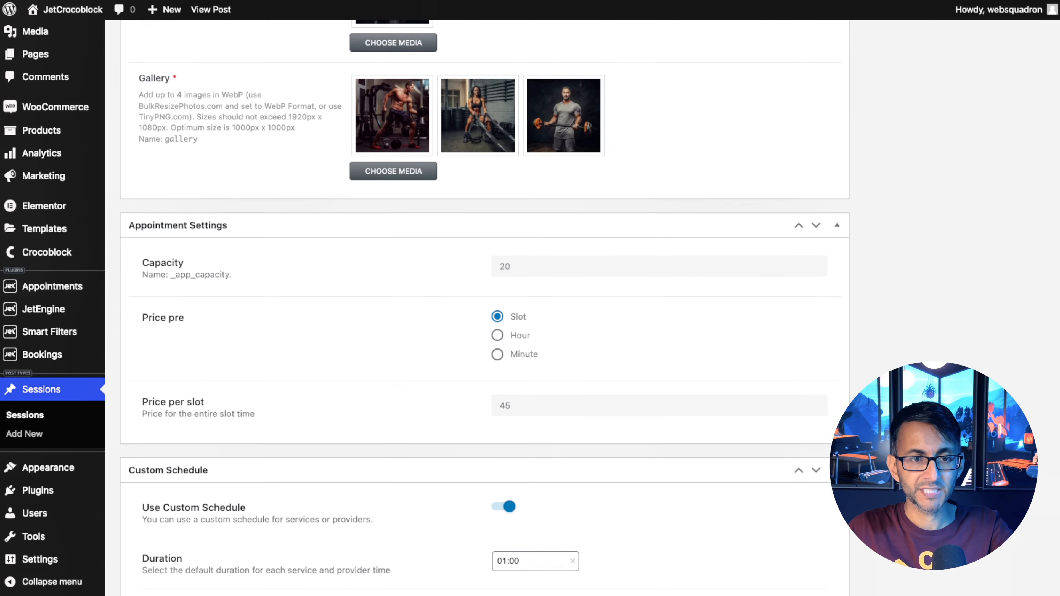
pyautogui.scroll(-1, 767, 191)
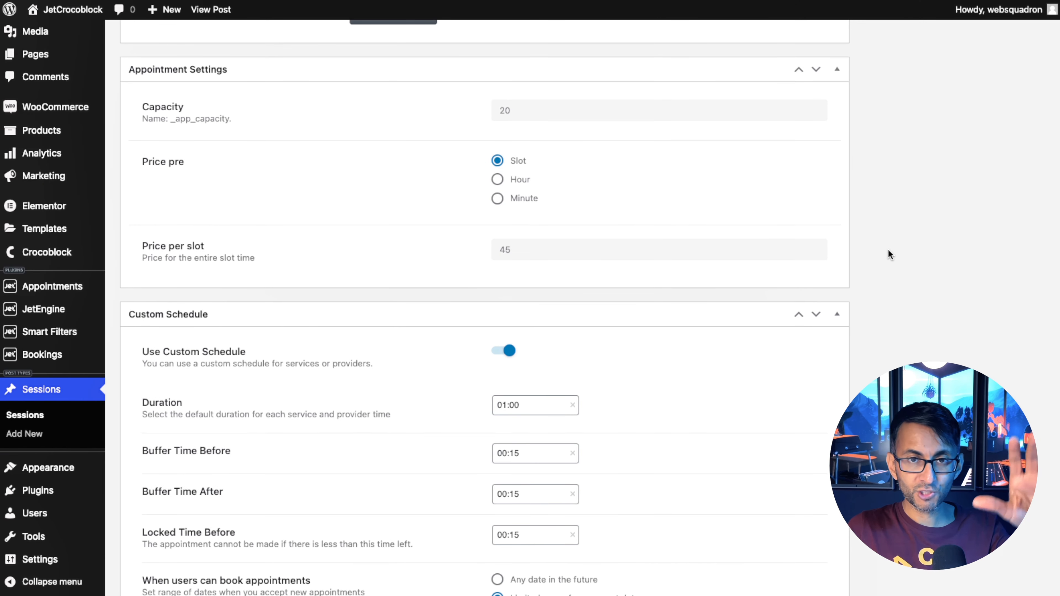
pyautogui.scroll(-20, 530, 309)
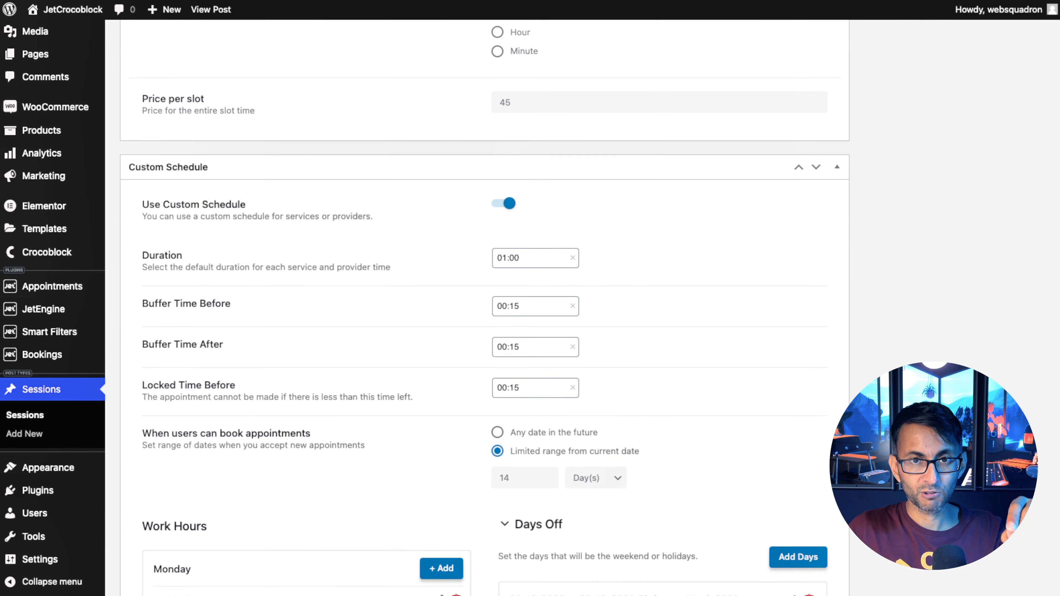
pyautogui.scroll(1, 530, 309)
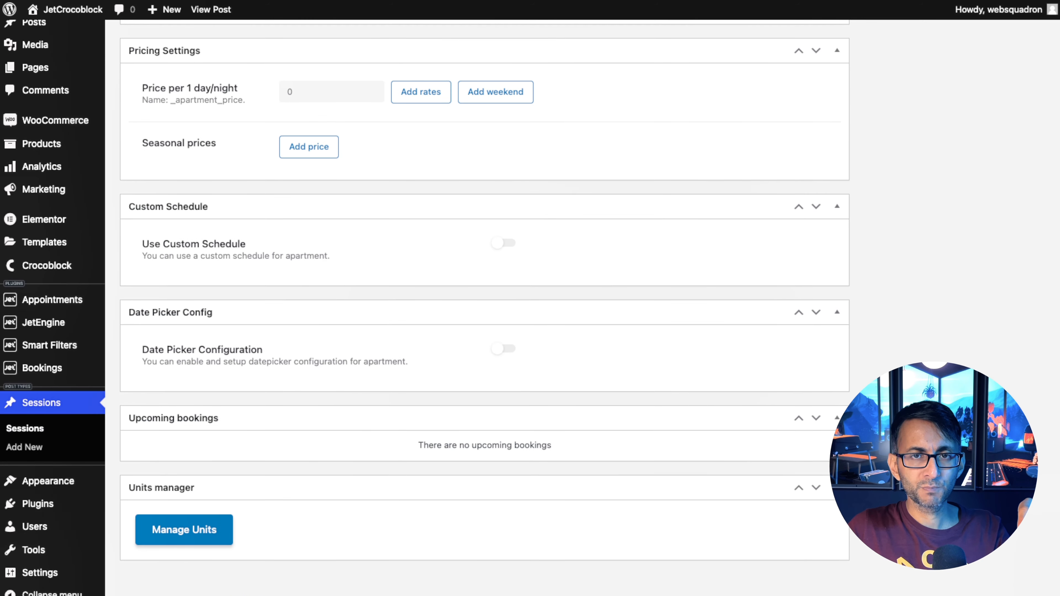
pyautogui.scroll(-1, 484, 292)
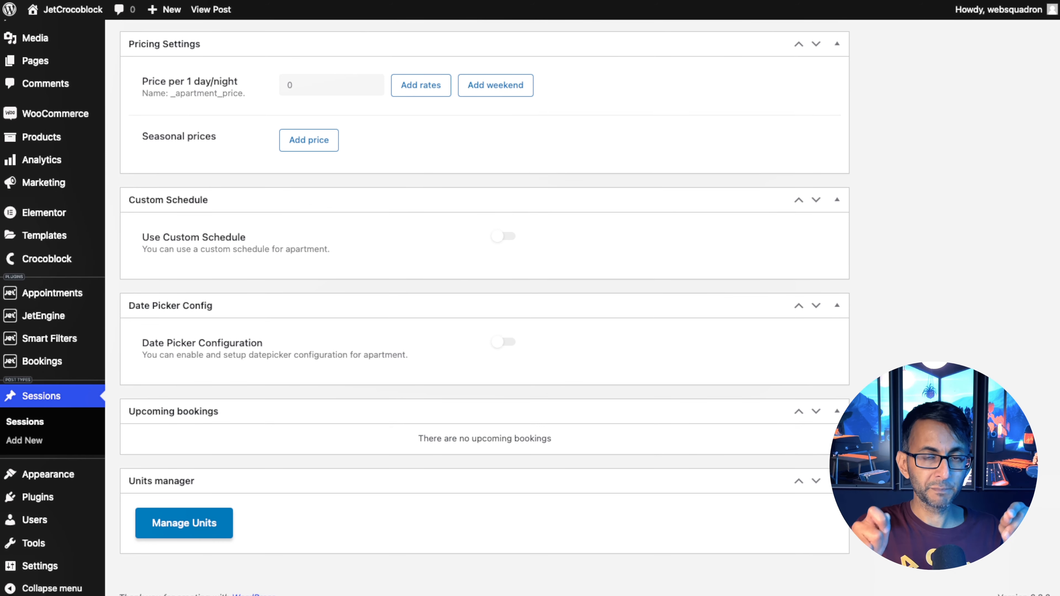
# Set the price per 1 day/night to 500 and open the advanced pricing rates.
pyautogui.doubleClick(293, 85)
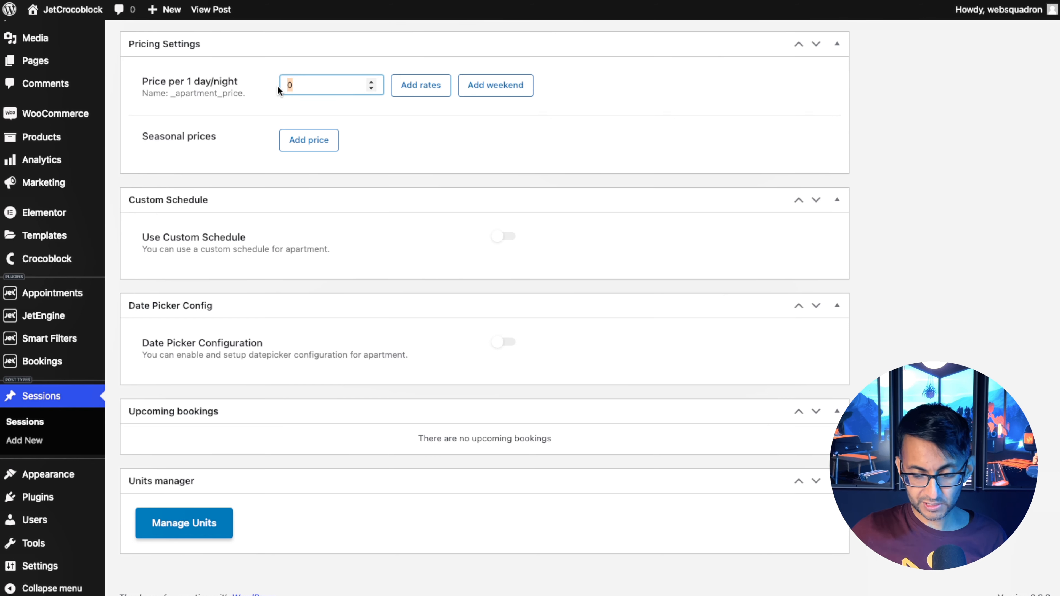
pyautogui.write('500')
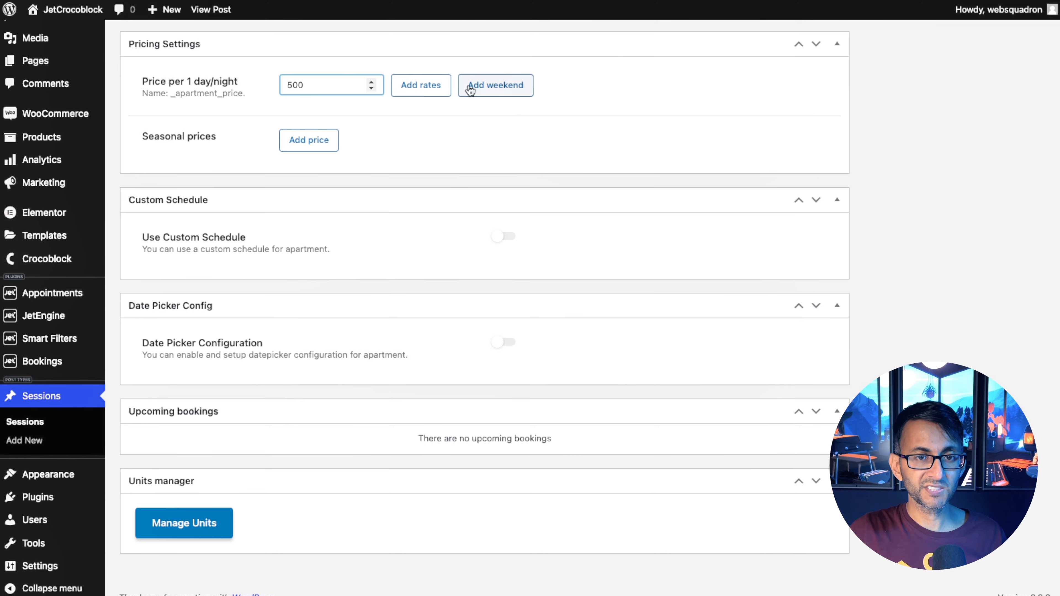
pyautogui.click(426, 85)
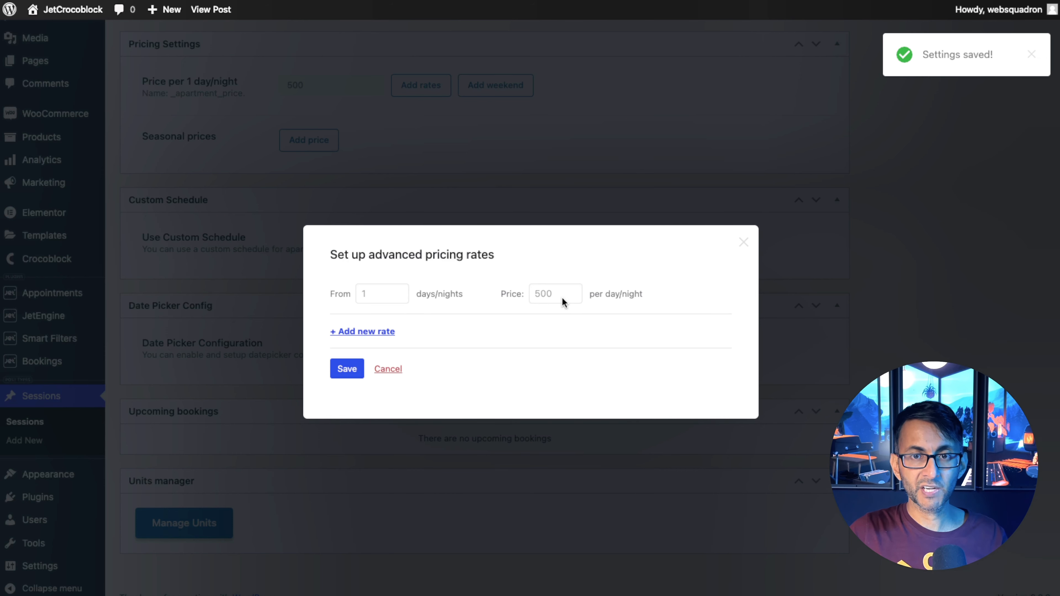
# Add a pricing rate from 2 days/nights at 480 per day/night.
pyautogui.click(357, 331)
pyautogui.moveTo(559, 314); pyautogui.dragTo(512, 315)
pyautogui.write('480')
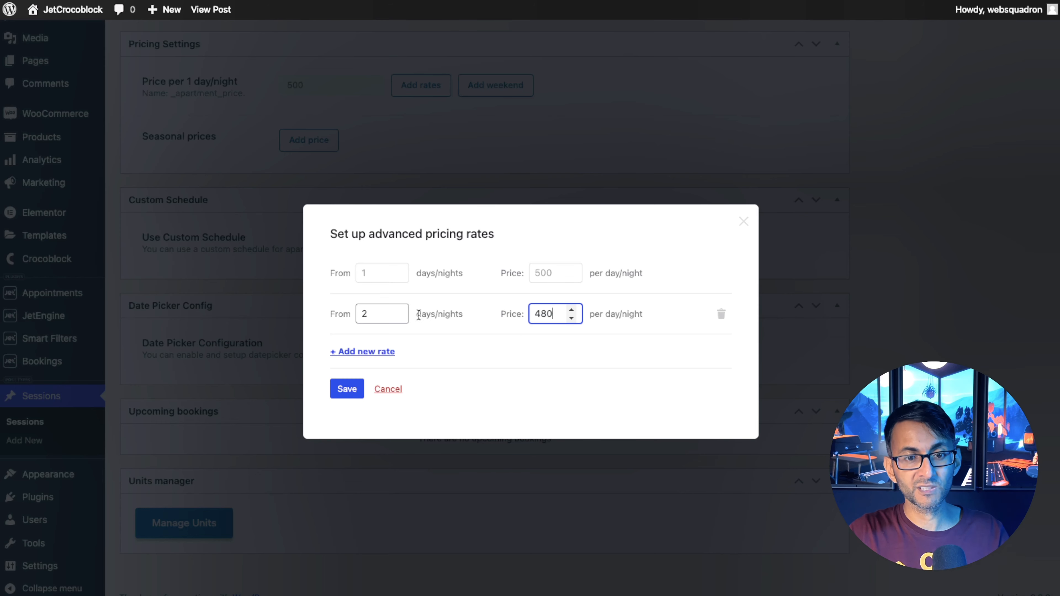
# Add a pricing rate from 3 days/nights at 460 per day/night.
pyautogui.click(377, 353)
pyautogui.click(344, 332)
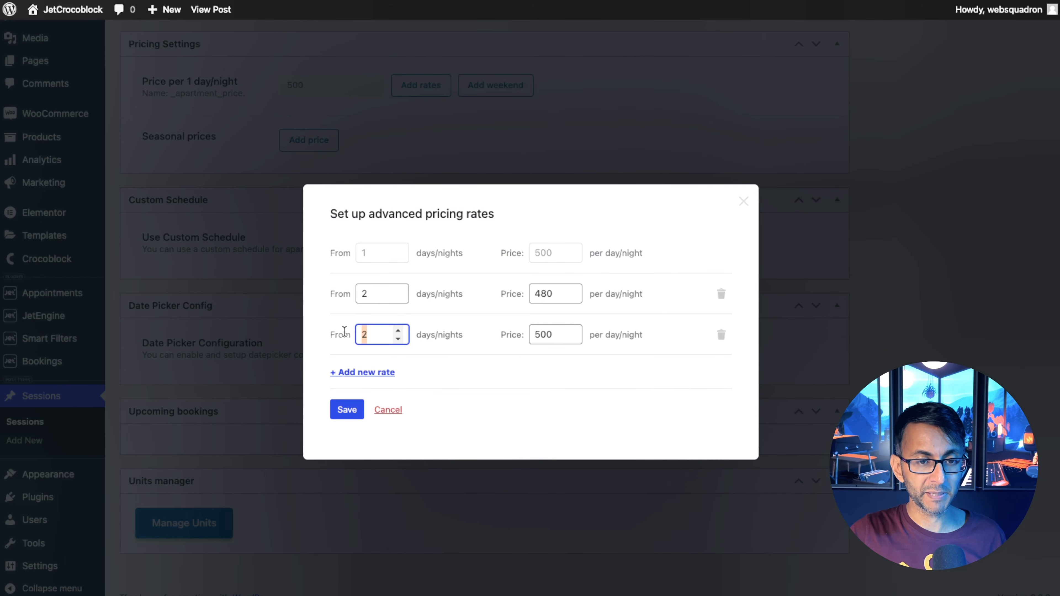
pyautogui.write('3')
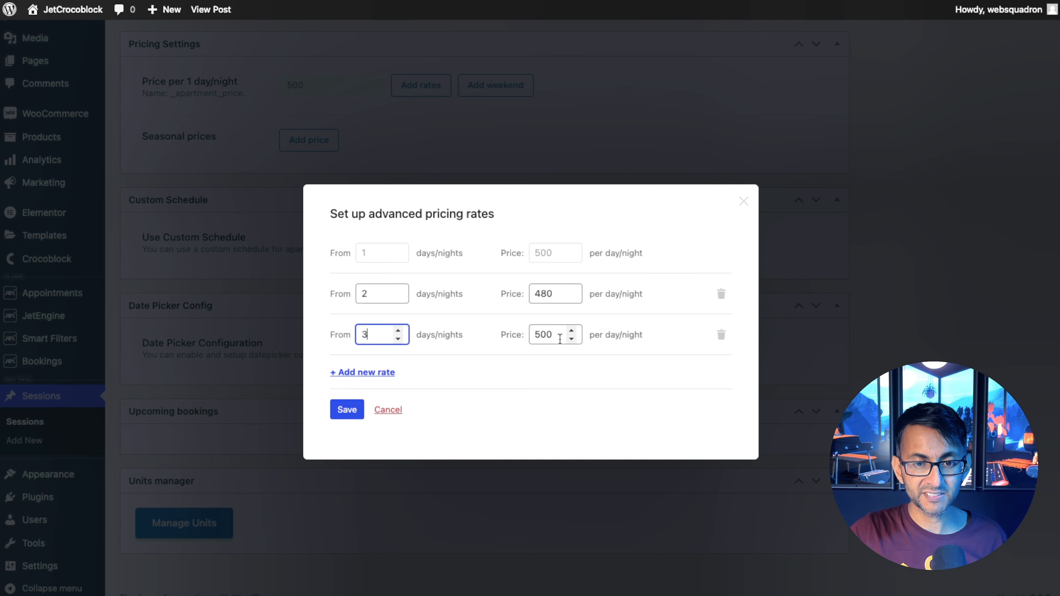
pyautogui.press('Tab')
pyautogui.write('460')
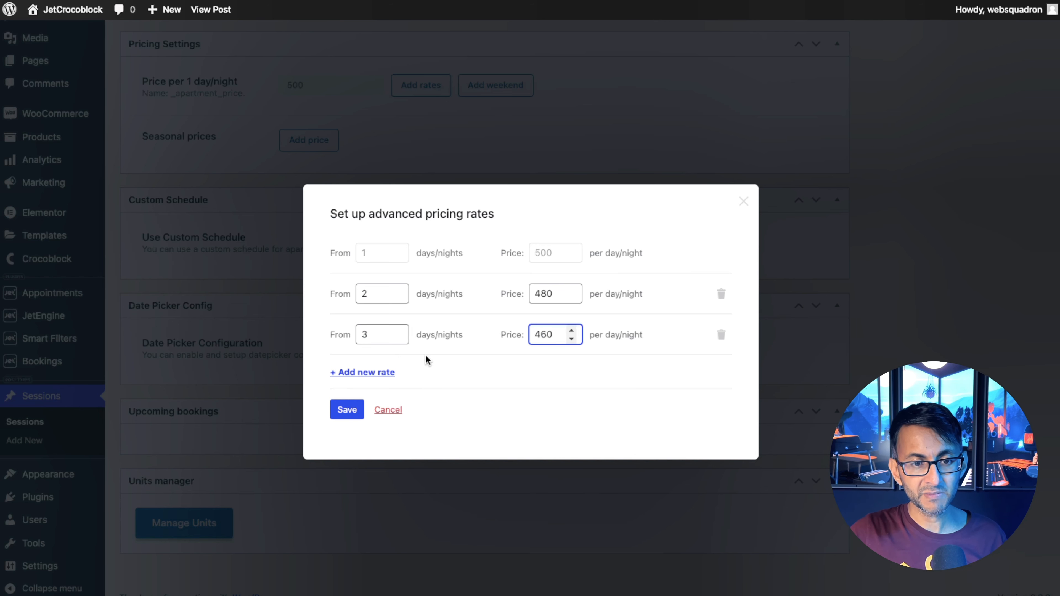
# Add a pricing rate from 4 days/nights at 440 per day/night.
pyautogui.click(378, 372)
pyautogui.click(379, 355)
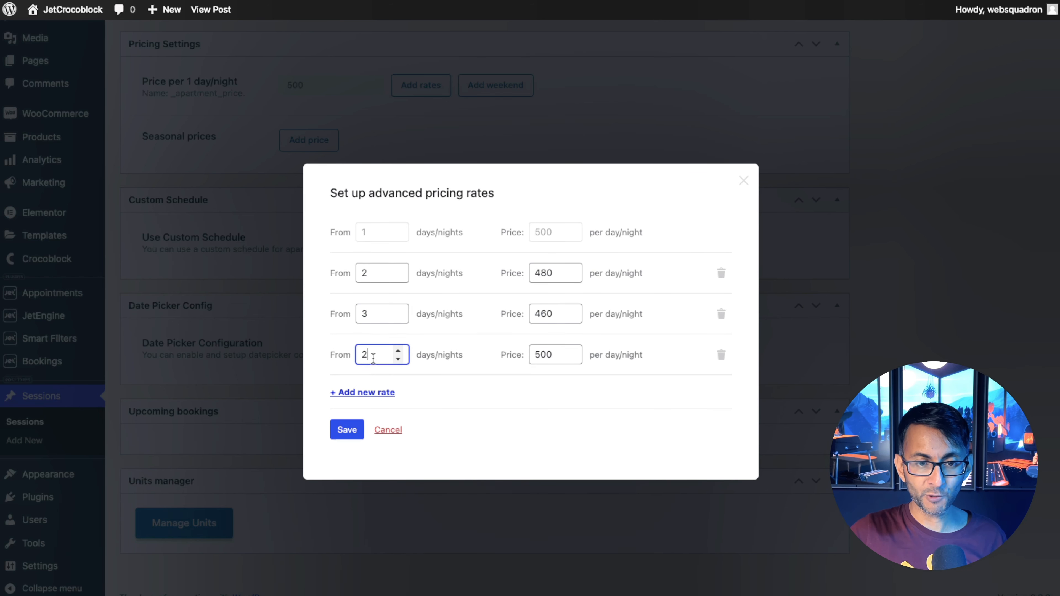
pyautogui.write('4')
pyautogui.press('Tab')
pyautogui.write('440')
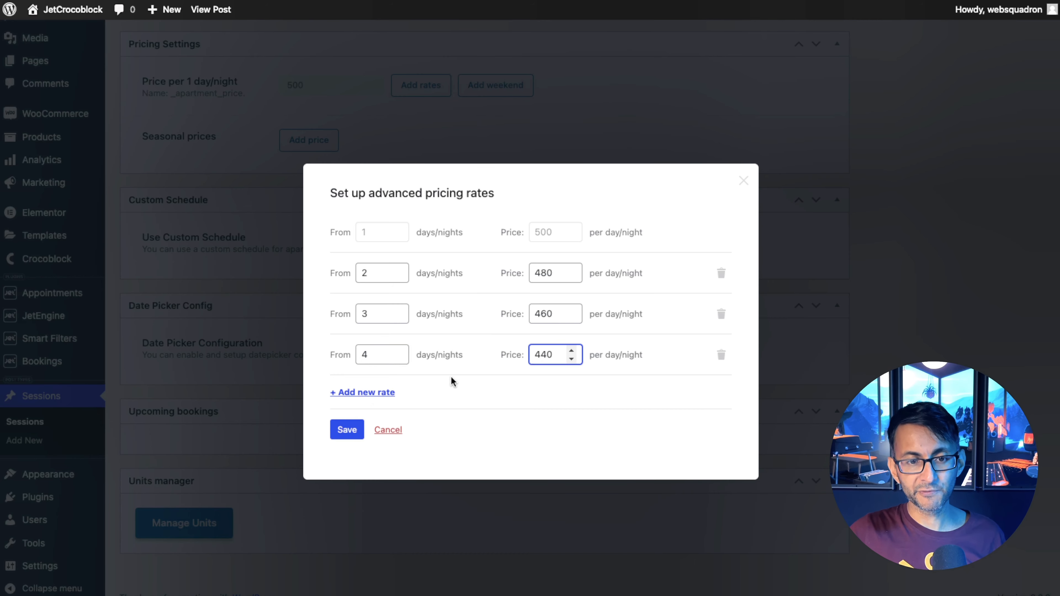
# Add a pricing rate from 5 days/nights at 420 per day/night, save the rates and reopen them to check.
pyautogui.click(369, 392)
pyautogui.click(363, 375)
pyautogui.write('5')
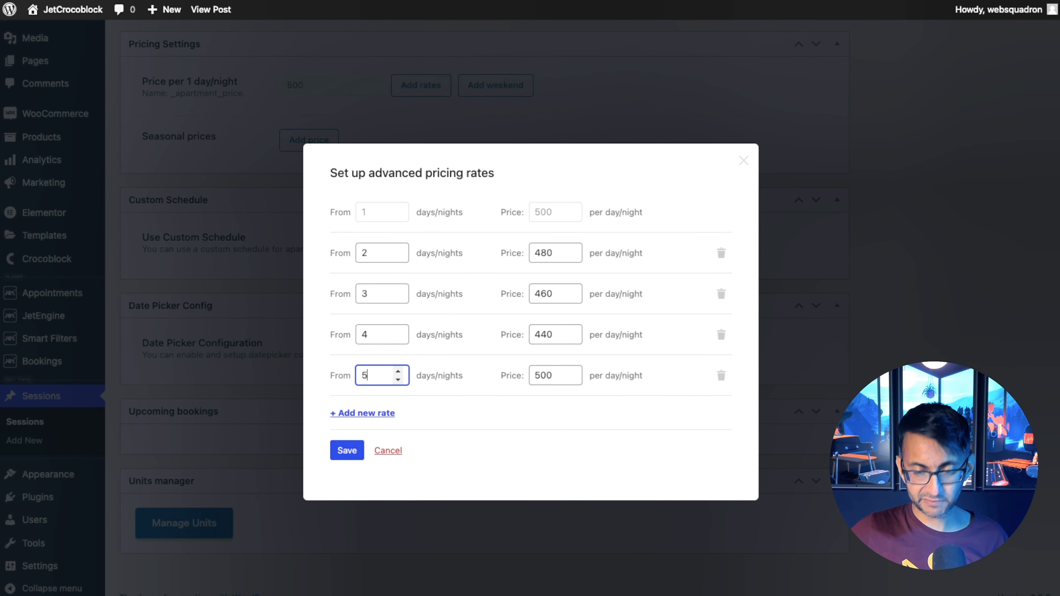
pyautogui.doubleClick(544, 375)
pyautogui.write('420')
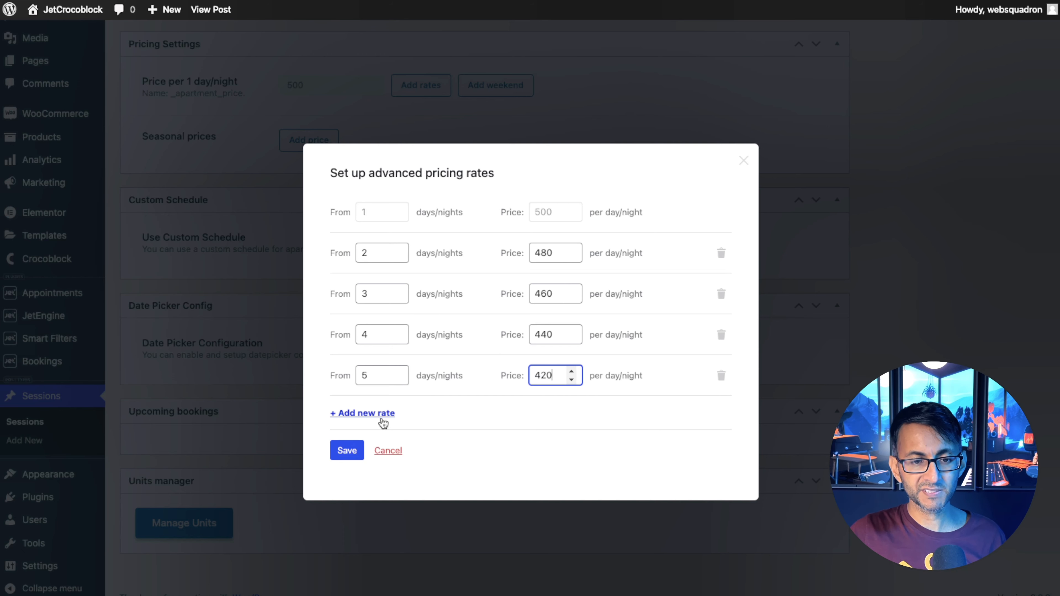
pyautogui.click(347, 450)
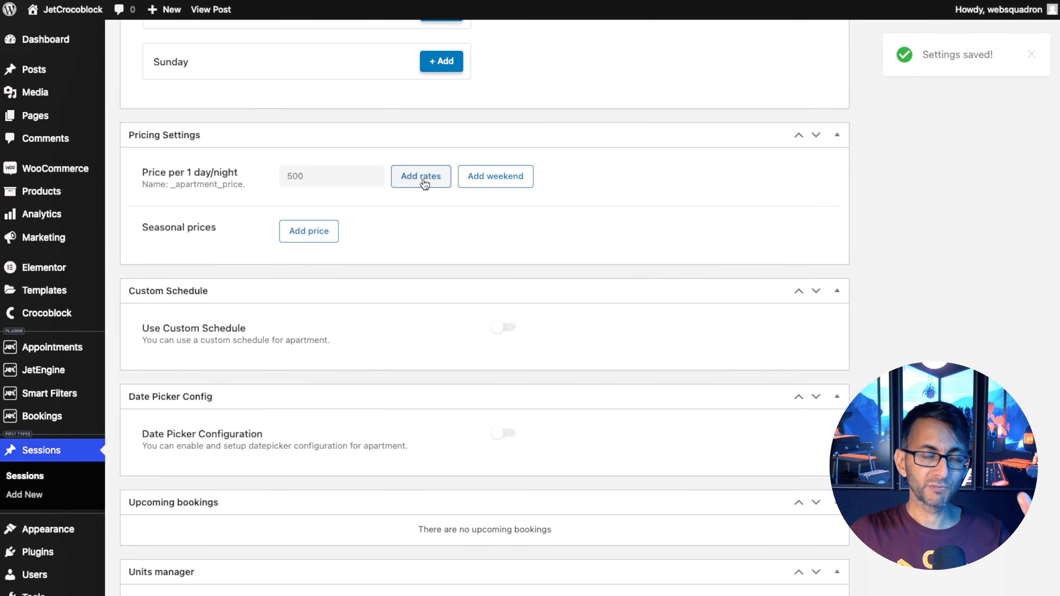
pyautogui.click(422, 177)
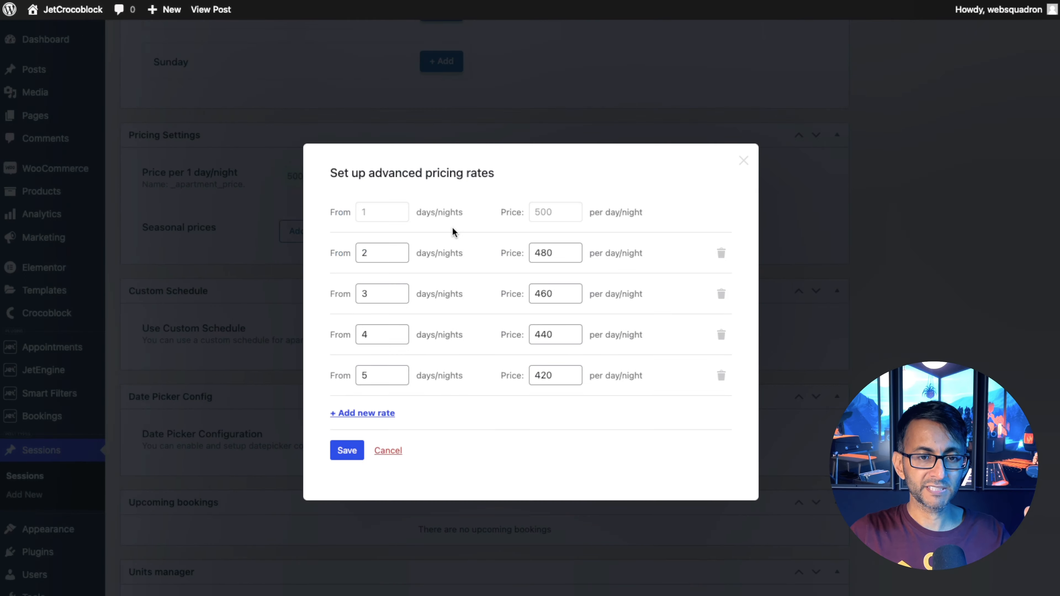
pyautogui.click(388, 451)
# Set weekend pricing with Saturday at 600 and Sunday at 700 per day/night and save it.
pyautogui.click(502, 174)
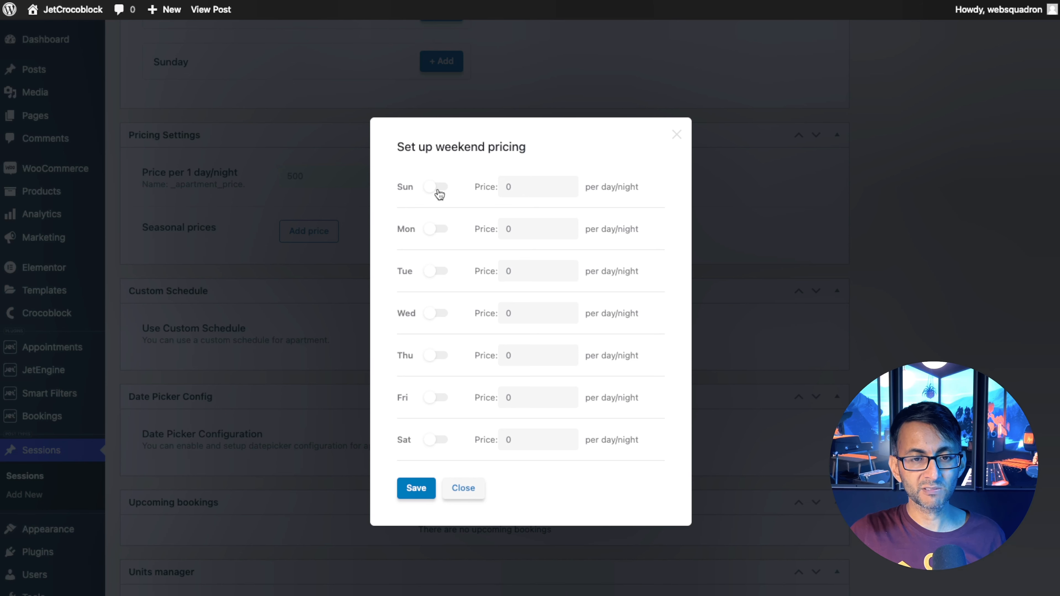
pyautogui.click(436, 440)
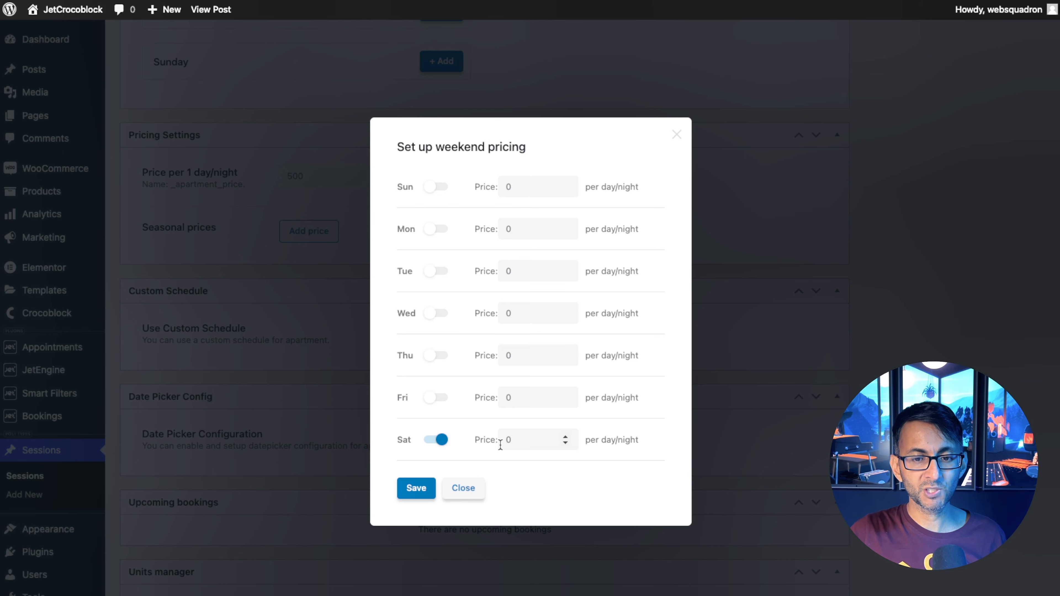
pyautogui.click(521, 443)
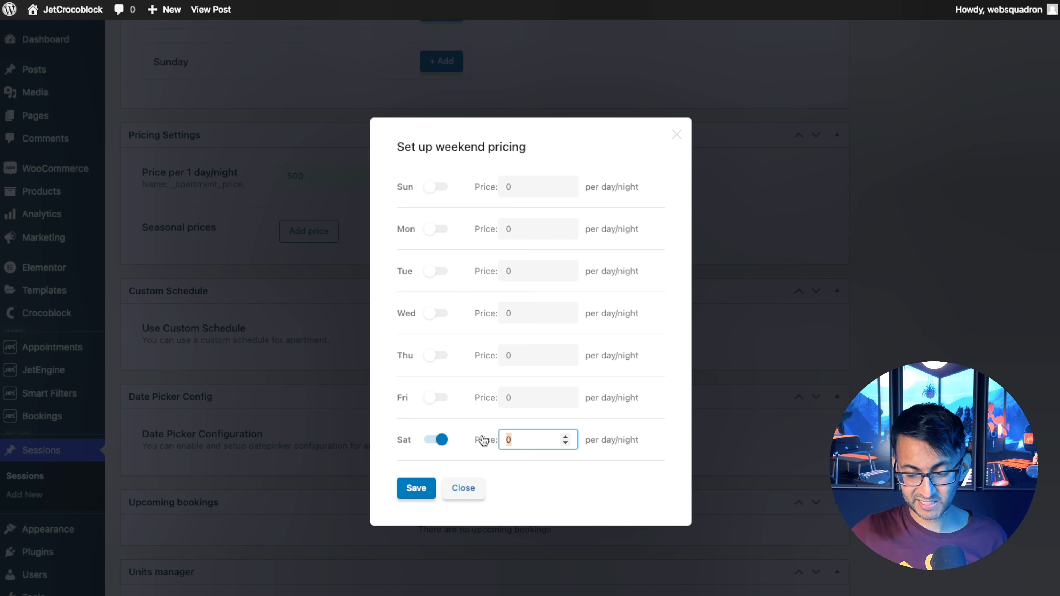
pyautogui.write('600')
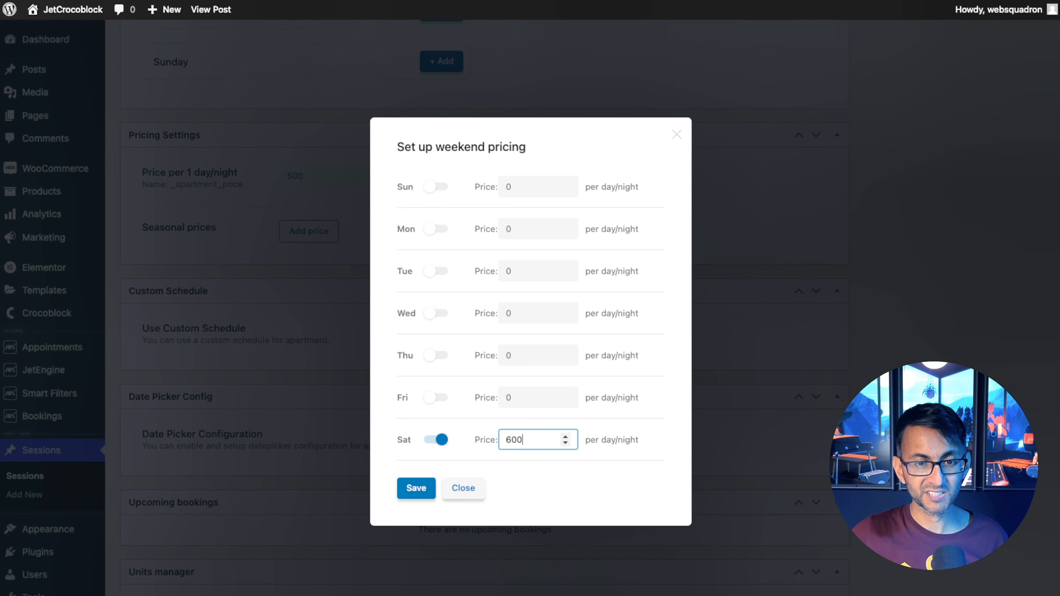
pyautogui.click(496, 189)
pyautogui.click(438, 187)
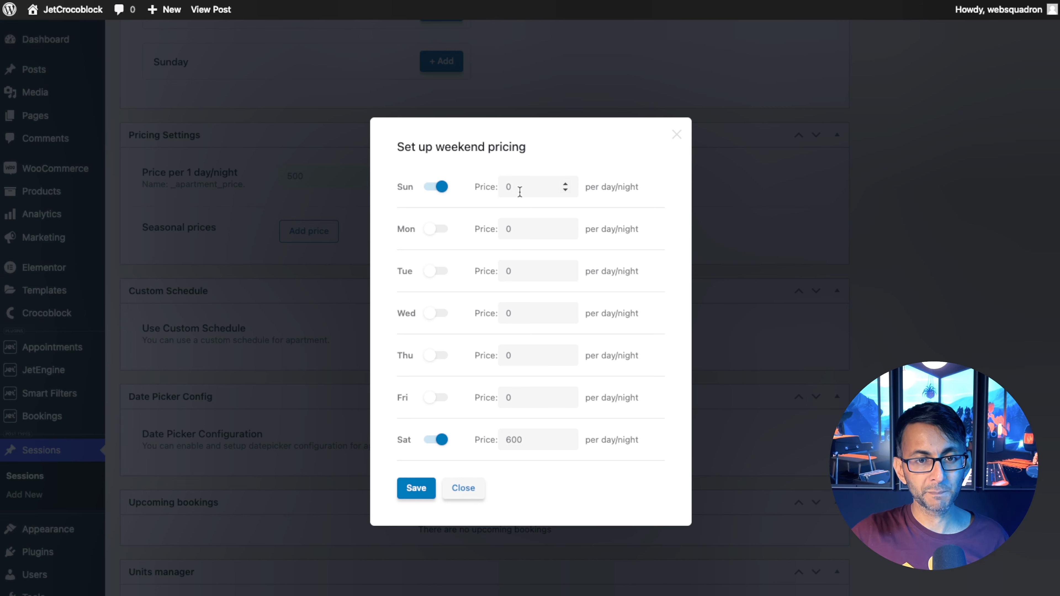
pyautogui.click(504, 186)
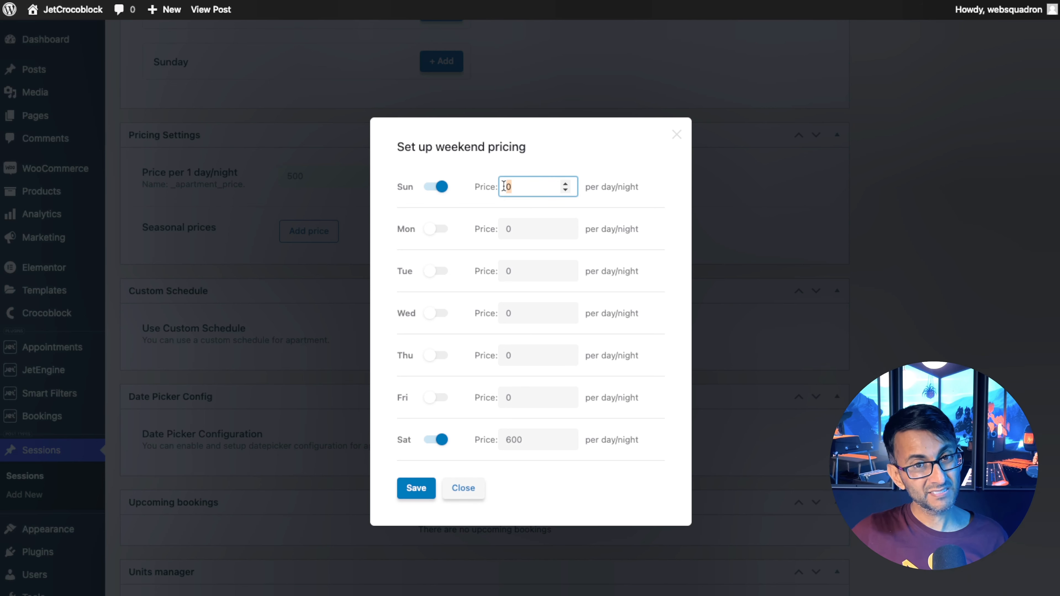
pyautogui.write('700')
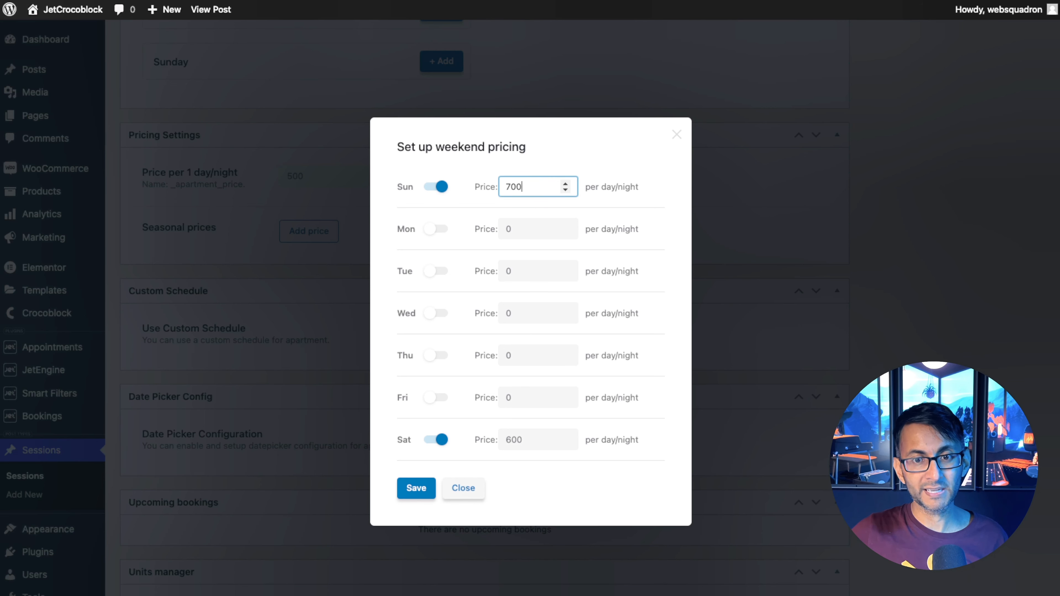
pyautogui.click(416, 490)
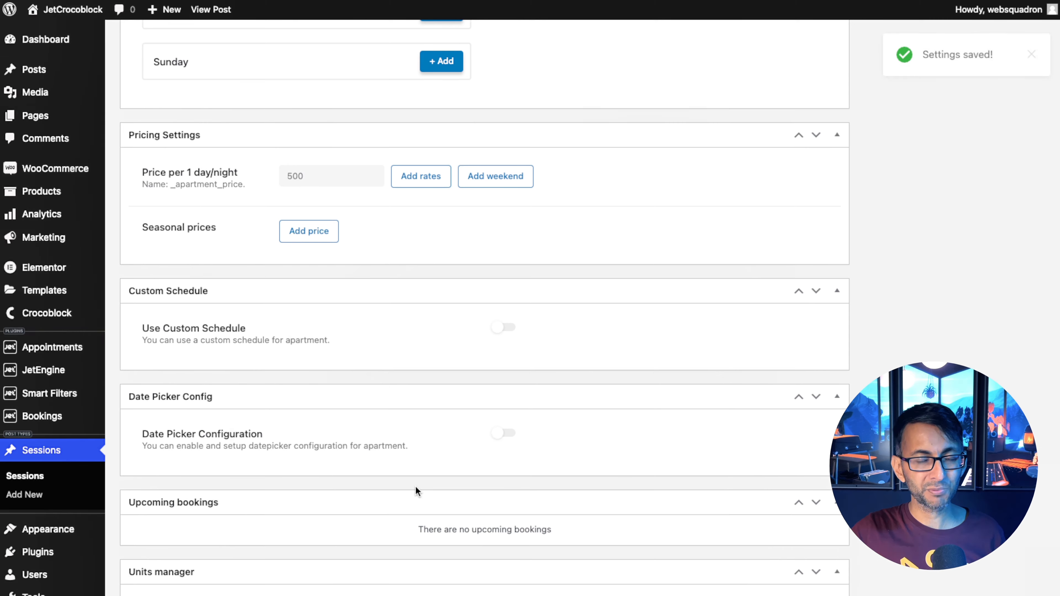
# Add a seasonal price titled October 31 at 2000 per day/night.
pyautogui.click(310, 236)
pyautogui.click(455, 284)
pyautogui.write('October 31')
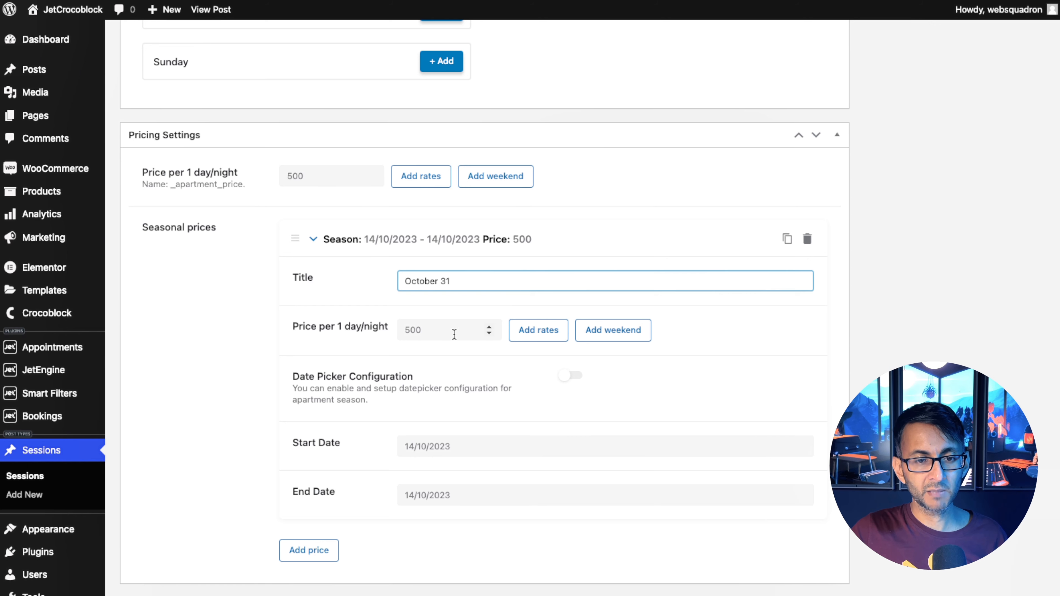
pyautogui.press('Tab')
pyautogui.write('2000')
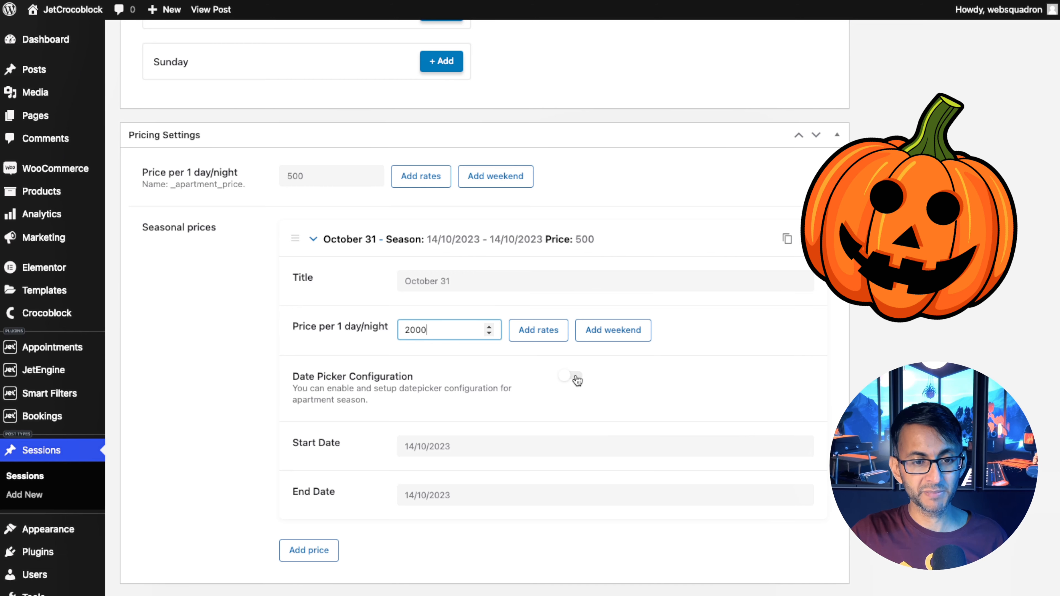
# Set the October 31 season's start and end dates to 31/10/2023.
pyautogui.click(580, 447)
pyautogui.scroll(-5, 580, 464)
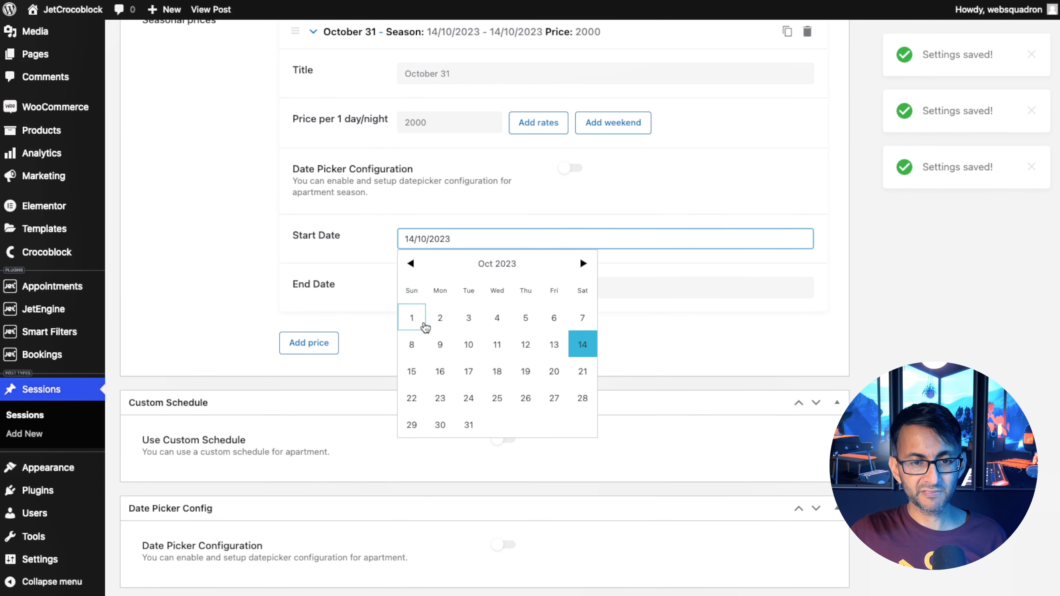
pyautogui.click(469, 428)
pyautogui.click(426, 295)
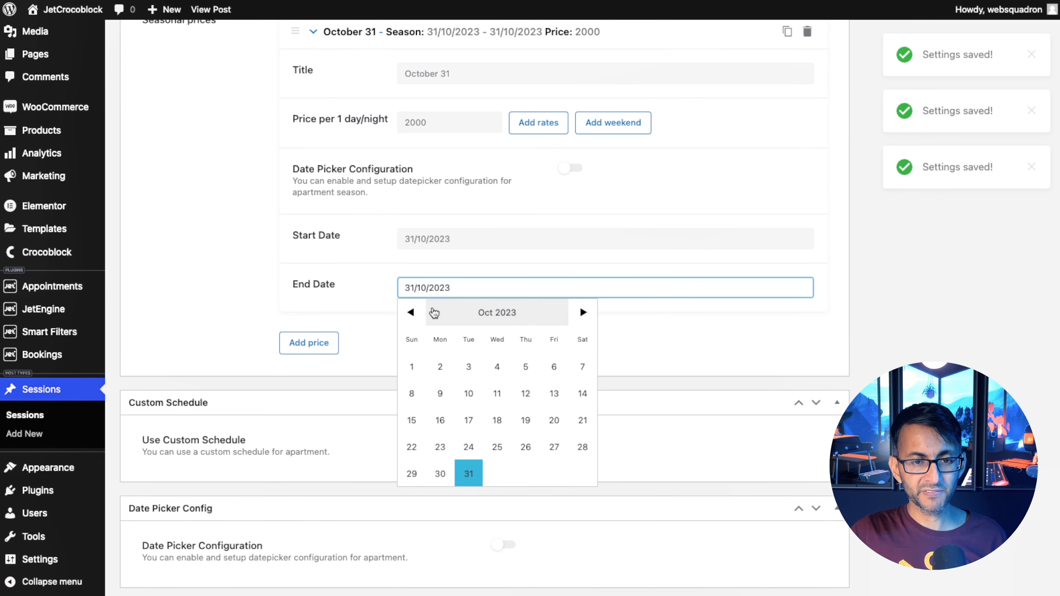
pyautogui.click(465, 475)
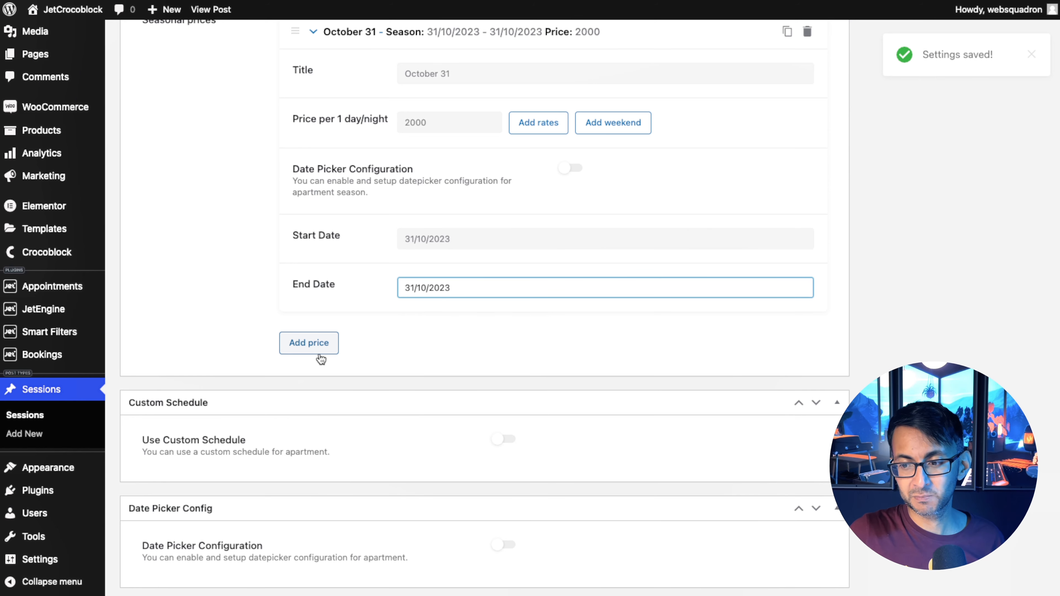
# Enable the custom schedule and review its weekday booking rules.
pyautogui.scroll(-3, 505, 310)
pyautogui.click(505, 307)
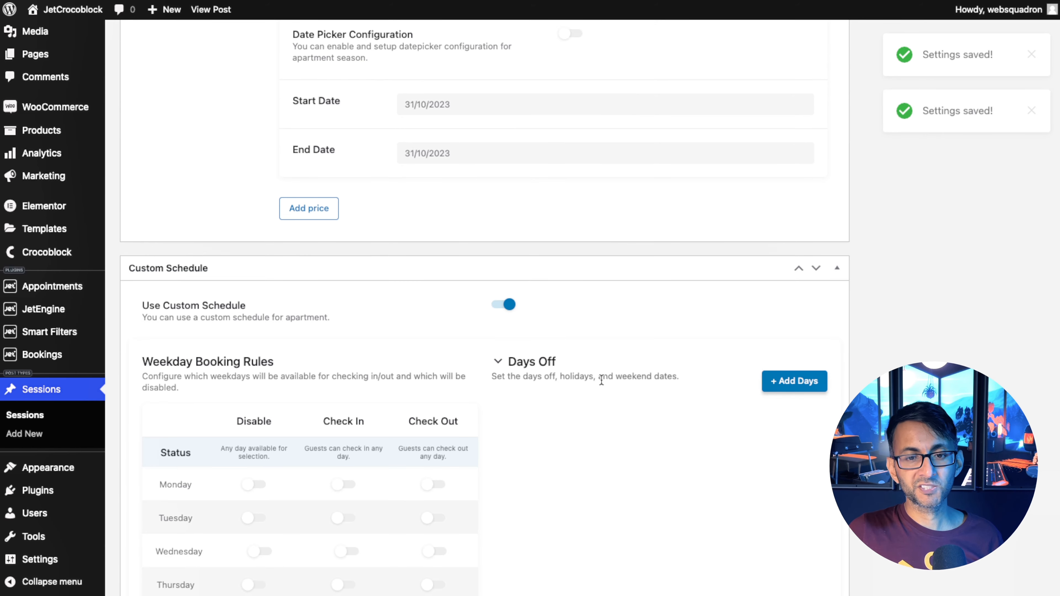
pyautogui.scroll(-5, 601, 380)
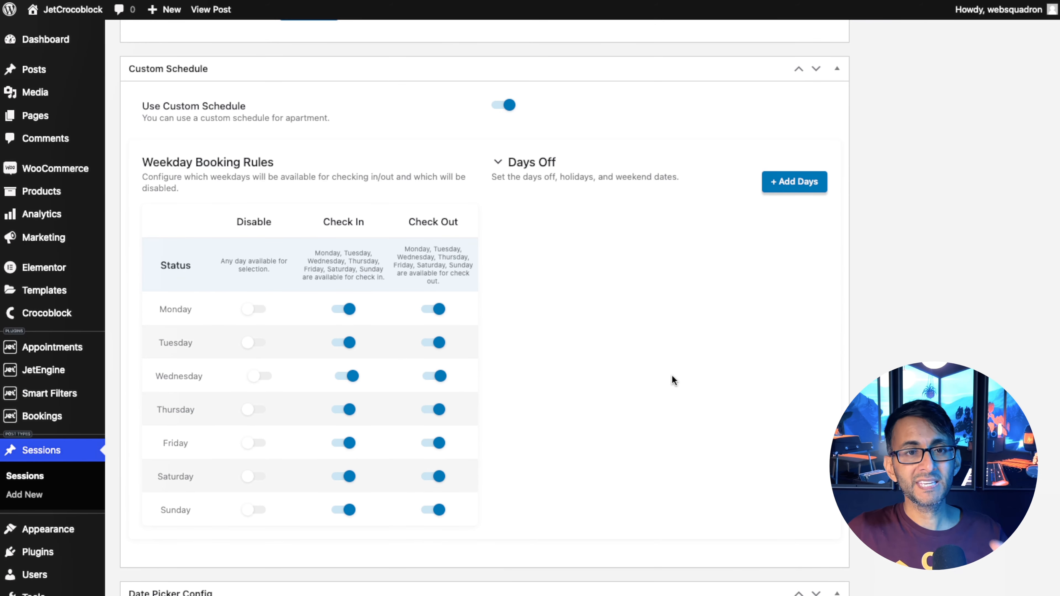
pyautogui.scroll(10, 841, 212)
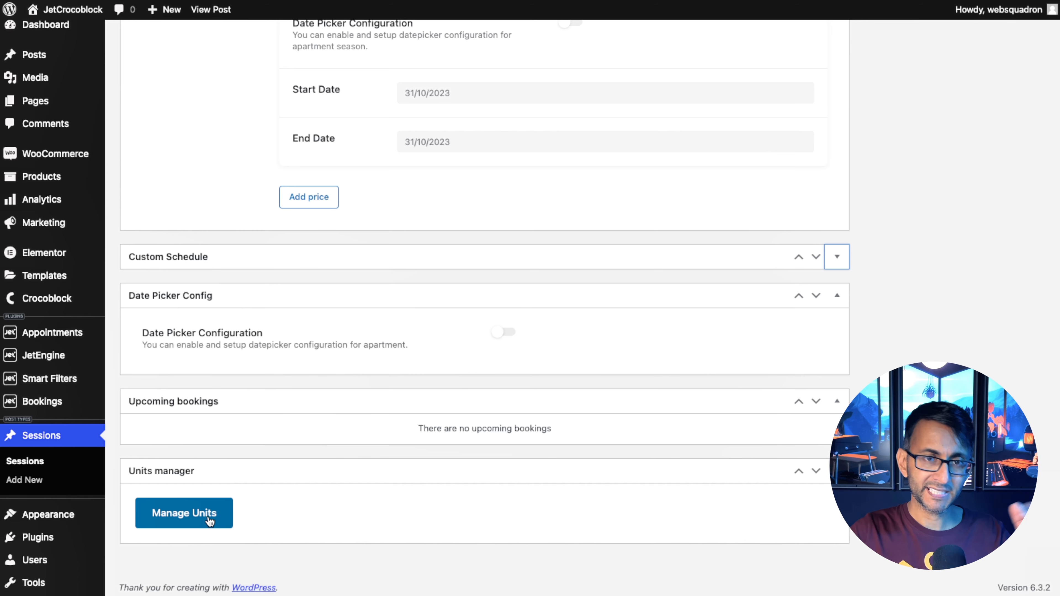
# Add 2 units titled Venue in the units manager.
pyautogui.click(210, 522)
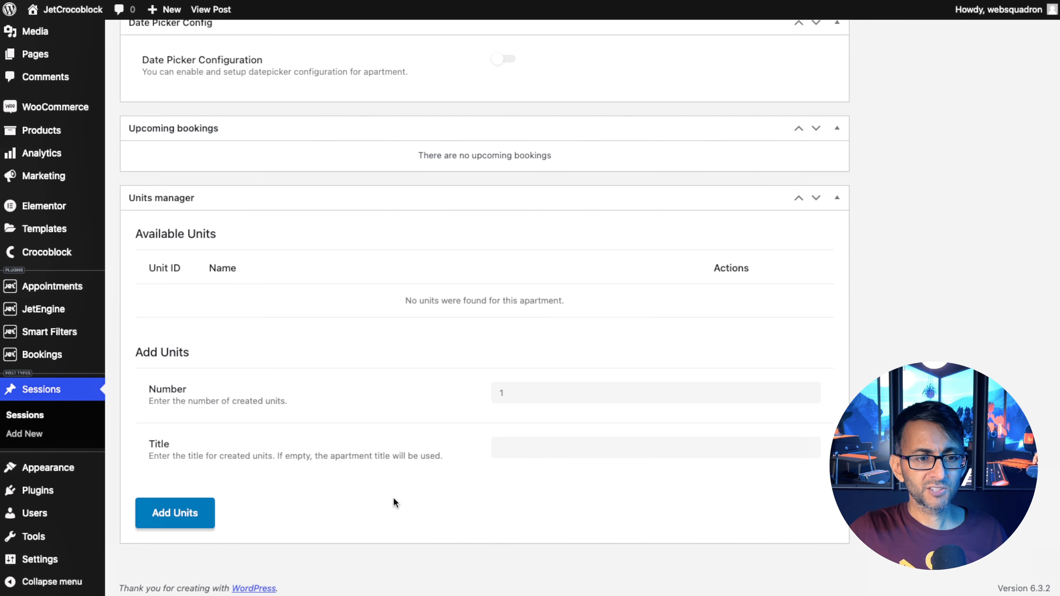
pyautogui.click(517, 393)
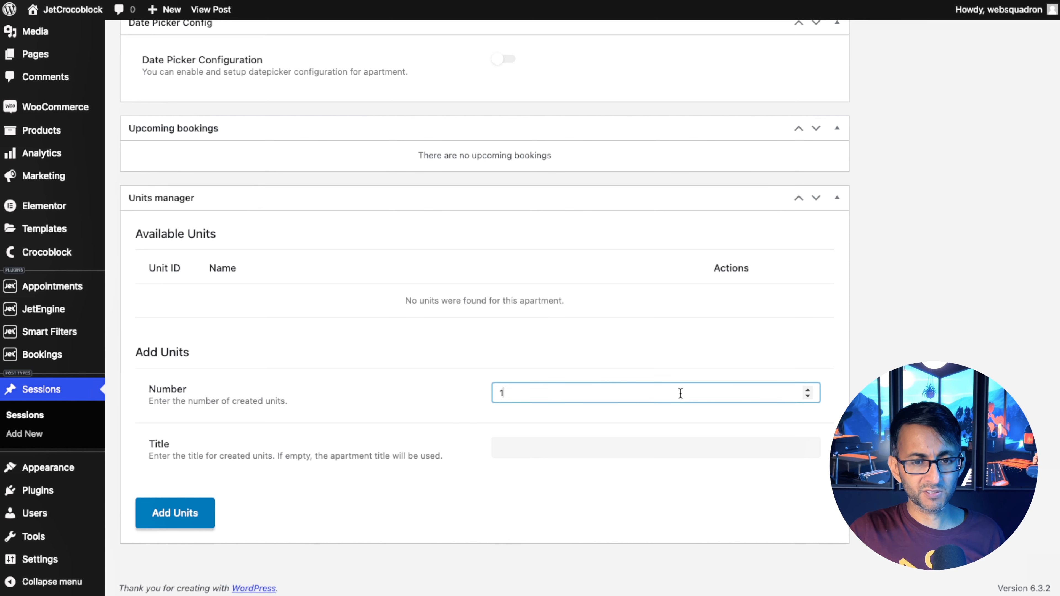
pyautogui.click(807, 390)
pyautogui.click(589, 446)
pyautogui.write('Venue')
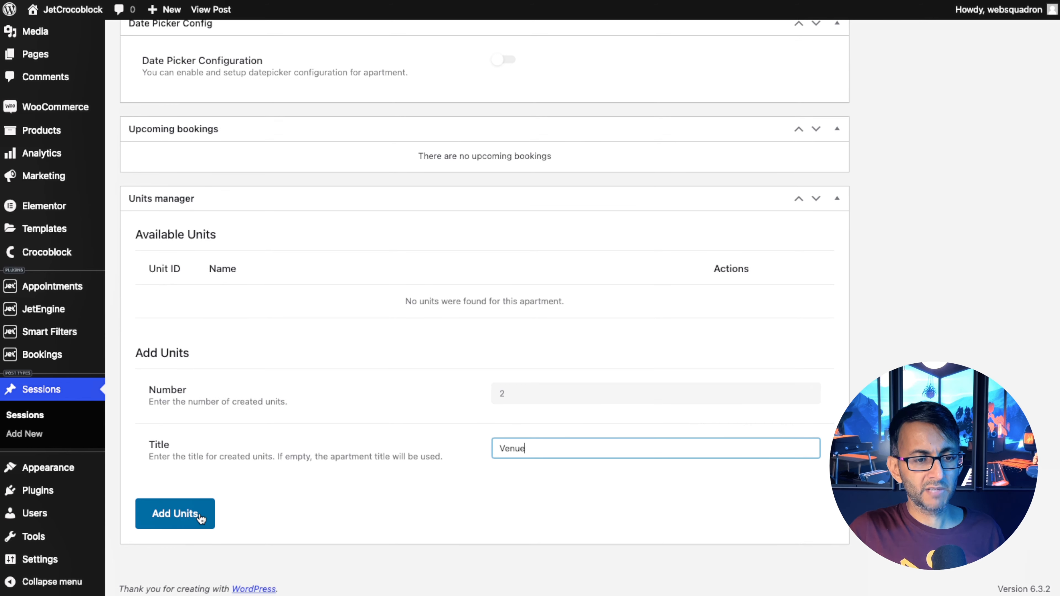
pyautogui.click(200, 518)
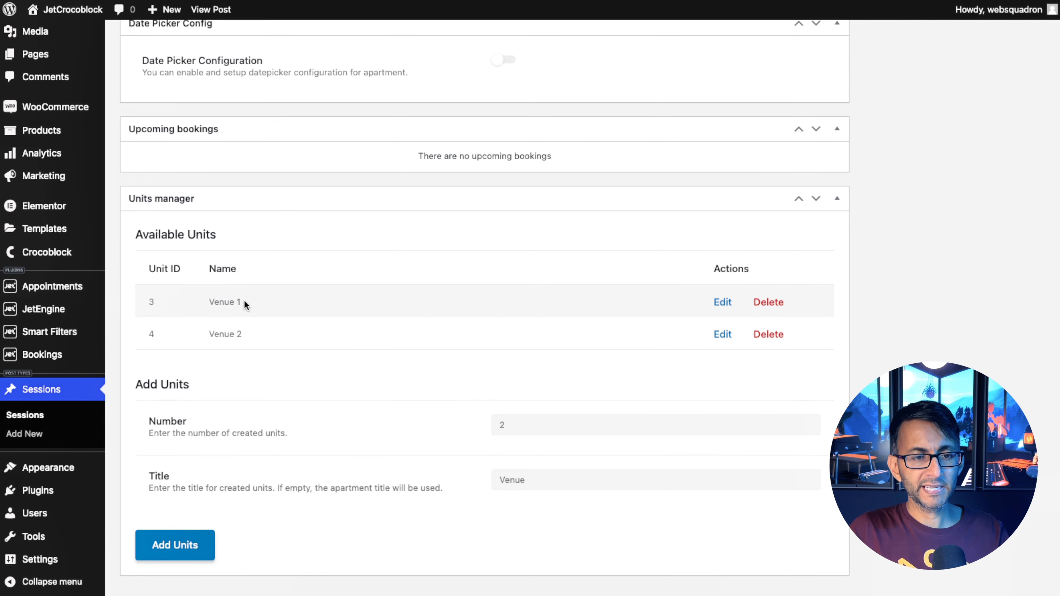
# Rename the first unit to Venue Large Room.
pyautogui.click(723, 303)
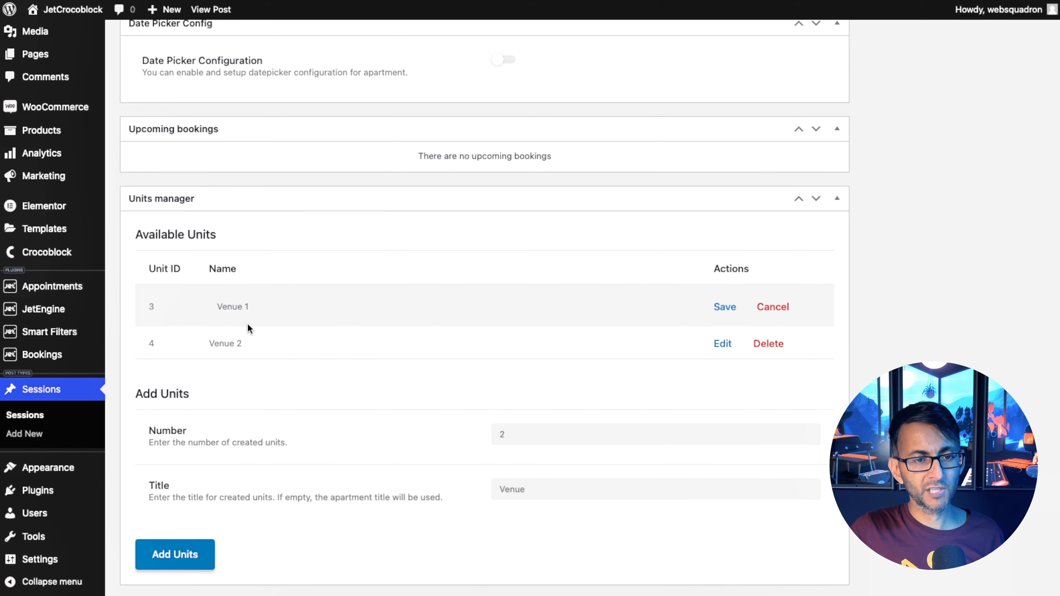
pyautogui.press('BackSpace')
pyautogui.write('Large Room')
pyautogui.press('Return')
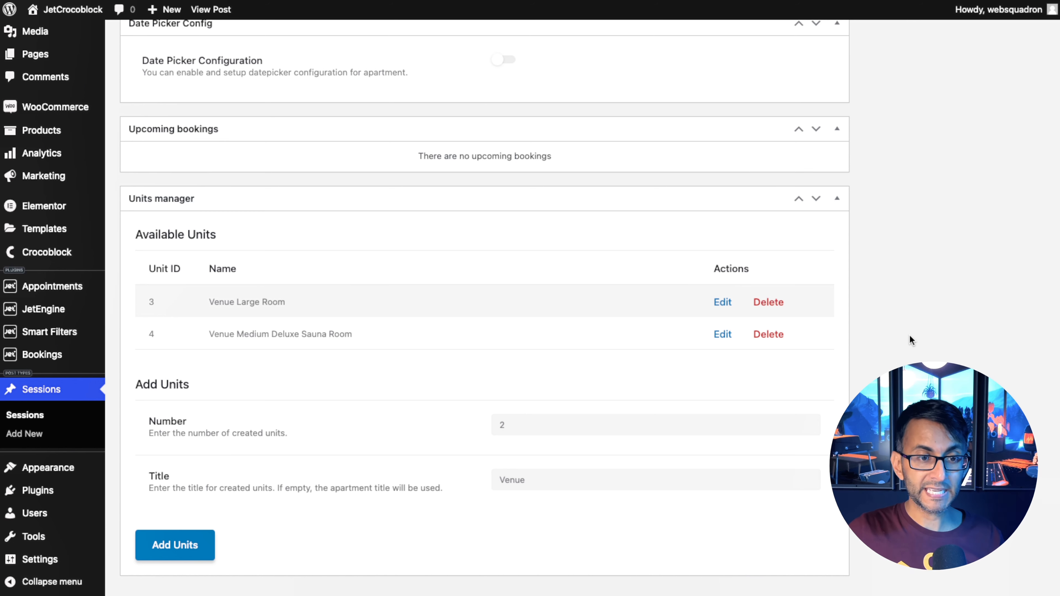
# Delete both units from the units manager.
pyautogui.click(761, 303)
pyautogui.click(759, 281)
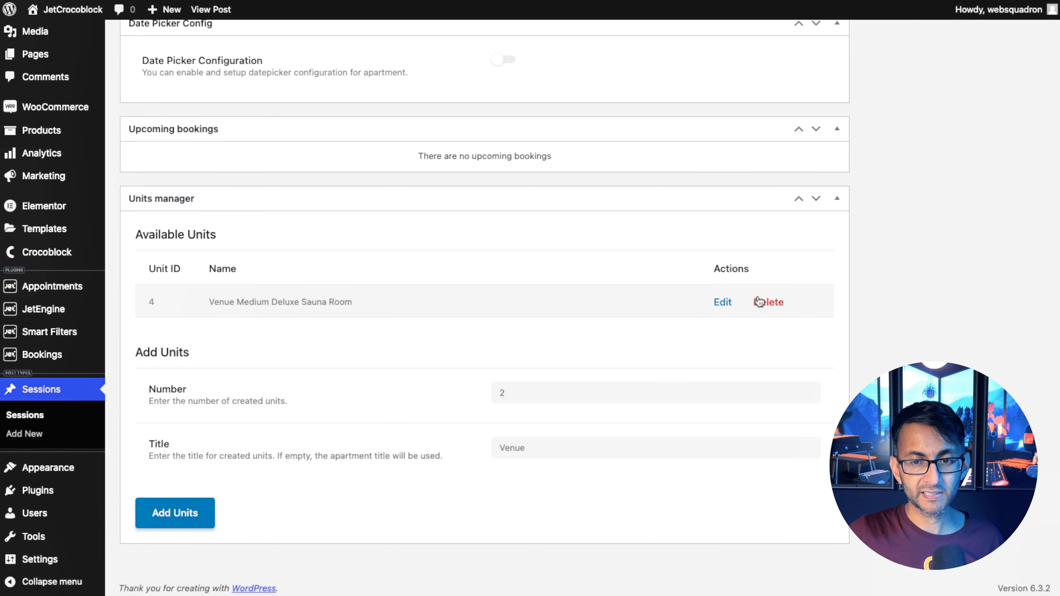
pyautogui.click(767, 302)
pyautogui.click(758, 281)
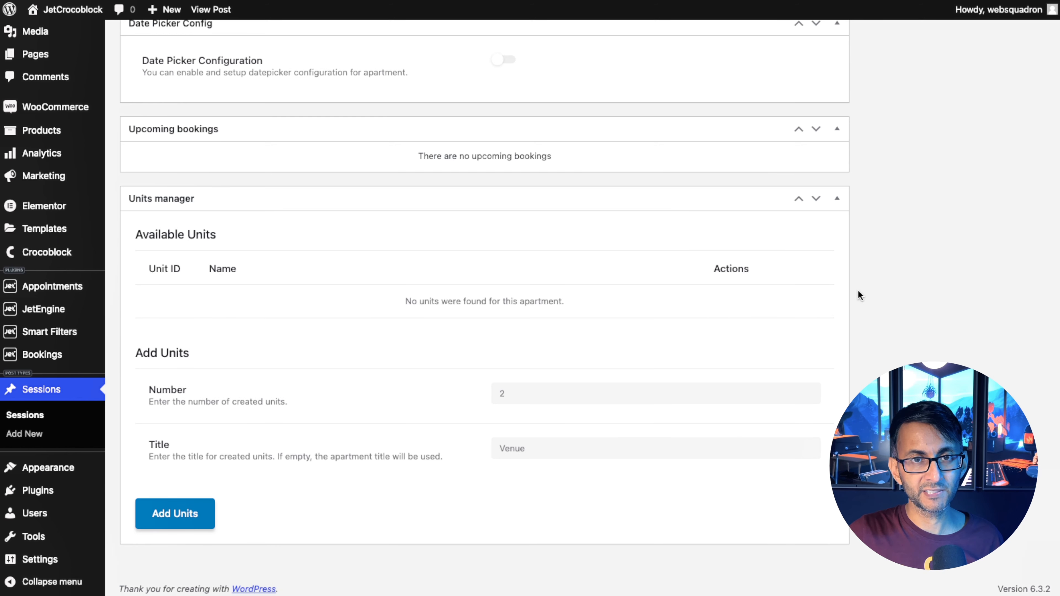
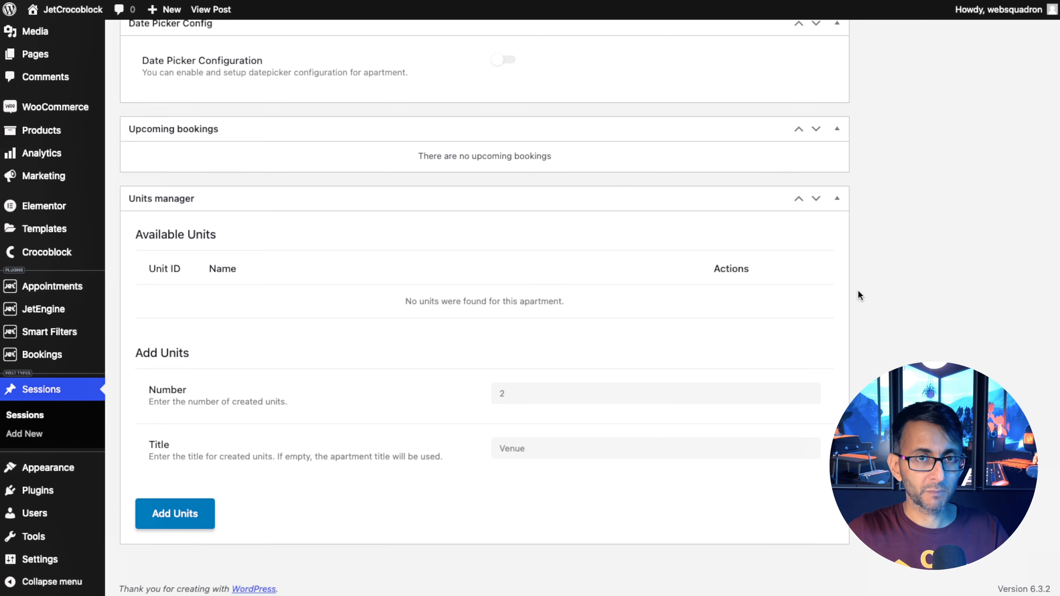
pyautogui.scroll(20, 886, 343)
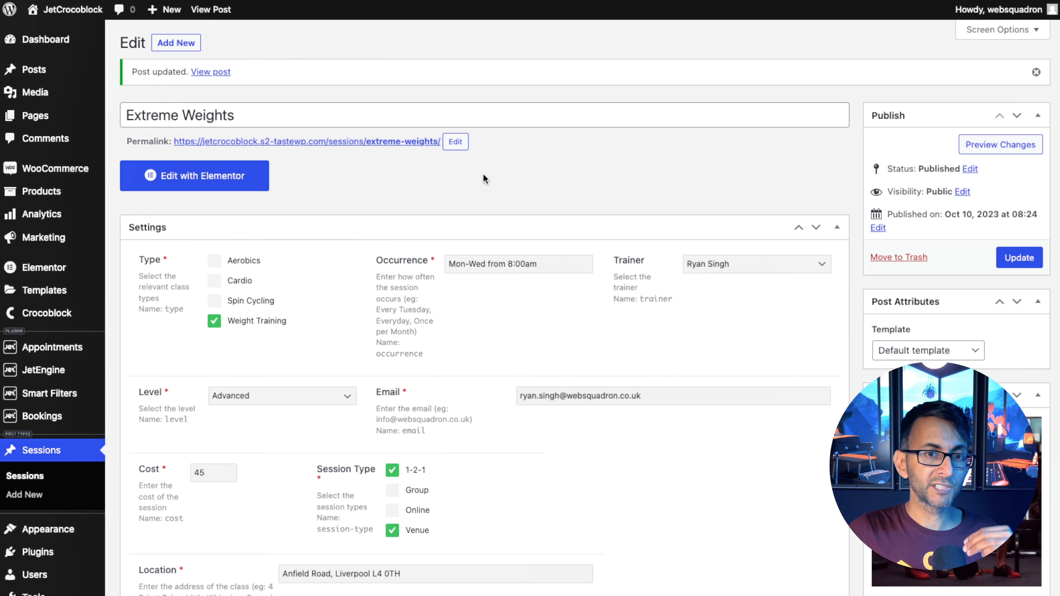
pyautogui.scroll(-1, 477, 193)
pyautogui.scroll(-4, 477, 193)
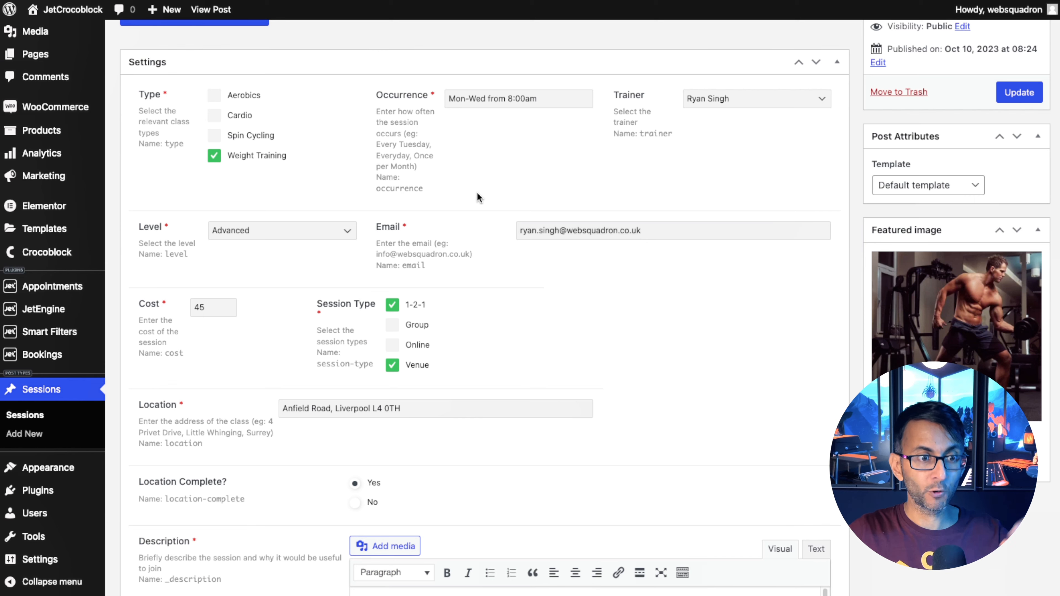
# Open the Sessions Single Post Template from the saved templates for editing with Elementor.
pyautogui.moveTo(66, 234)
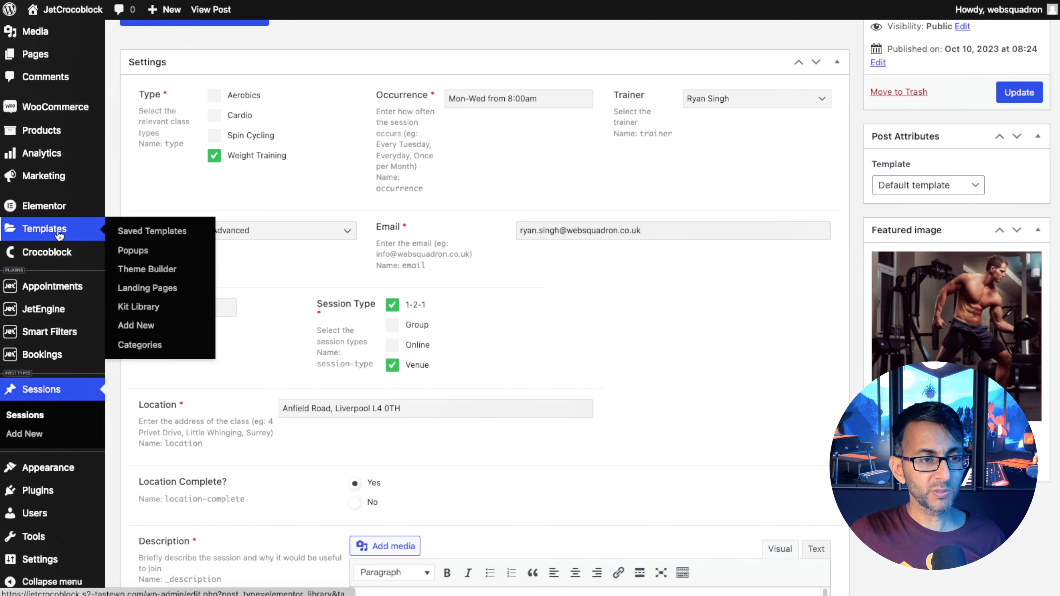
pyautogui.click(119, 231)
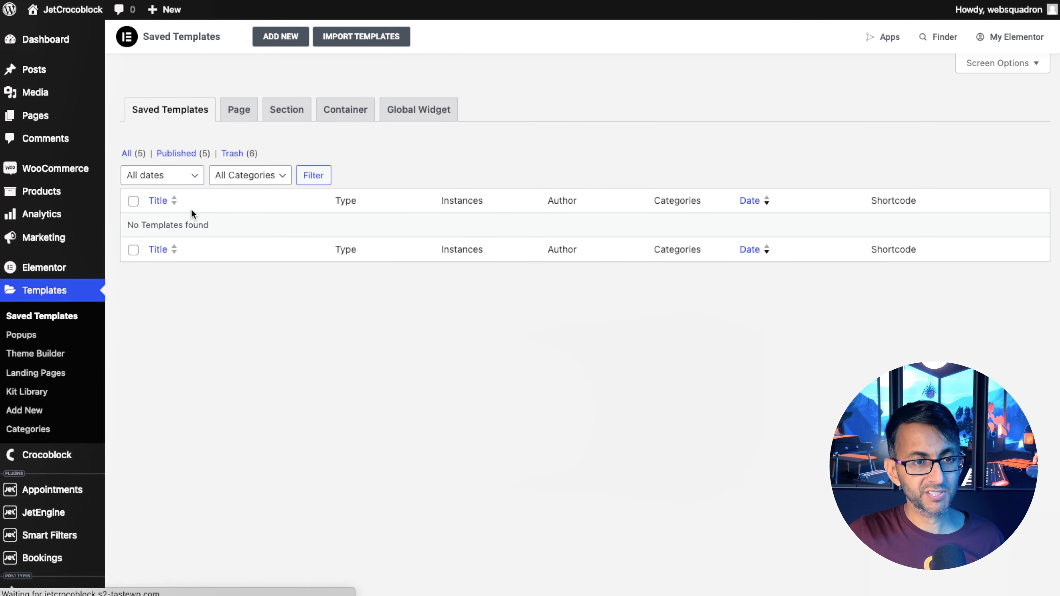
pyautogui.click(127, 153)
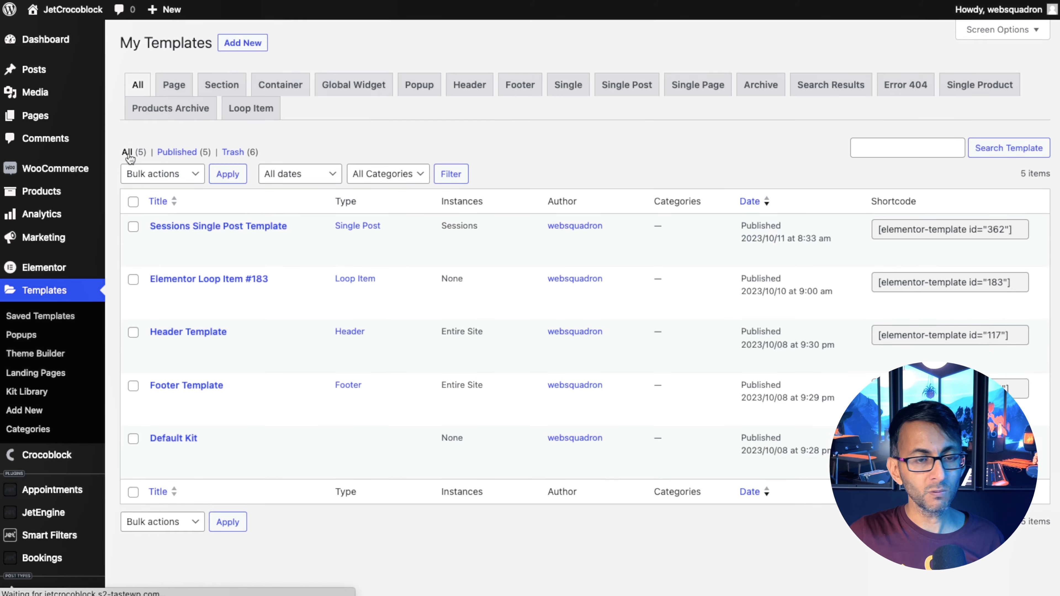
pyautogui.moveTo(190, 266)
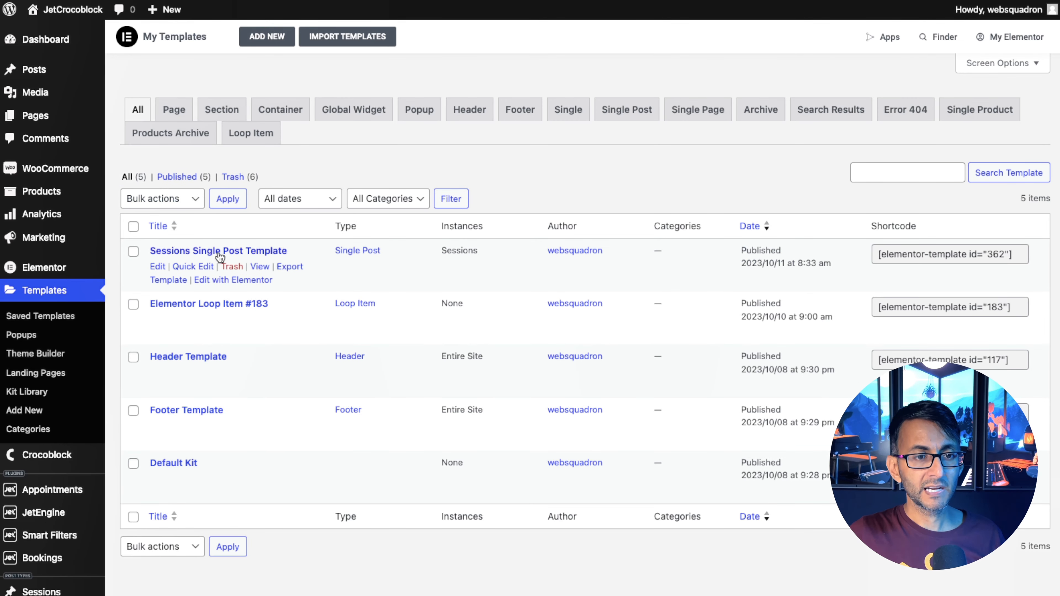
pyautogui.click(237, 279)
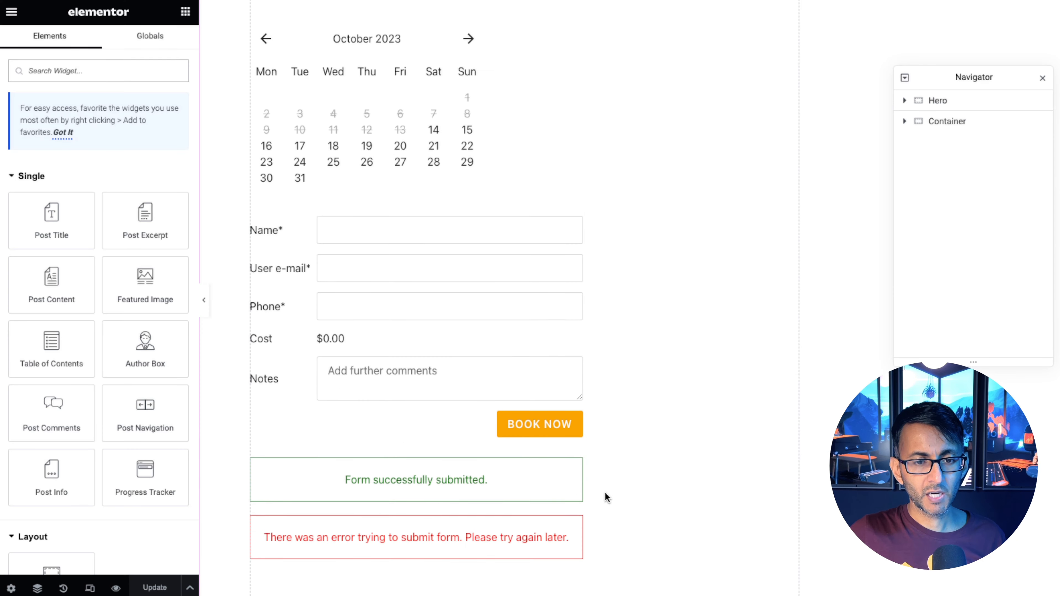
# Add a Booking Availability Calendar widget above the existing booking form and enable its Scroll to the form option.
pyautogui.scroll(2, 605, 497)
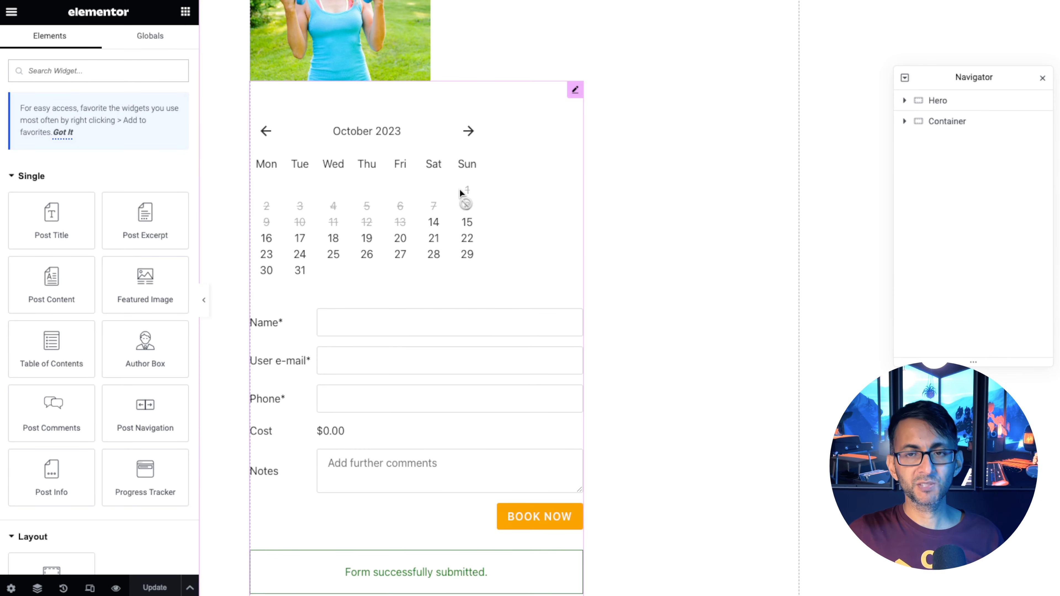
pyautogui.click(905, 121)
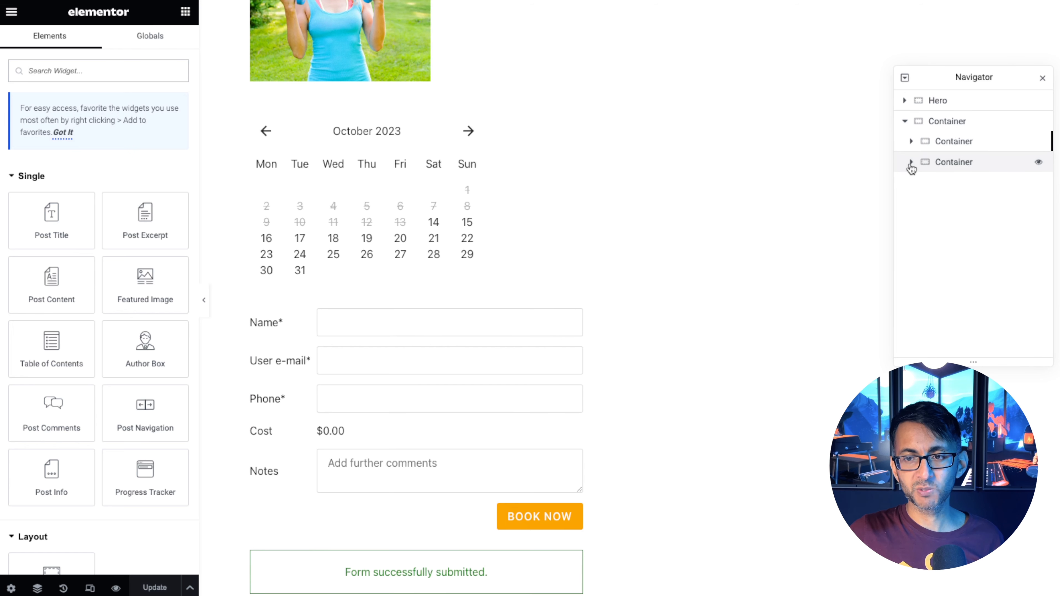
pyautogui.click(911, 162)
pyautogui.click(911, 141)
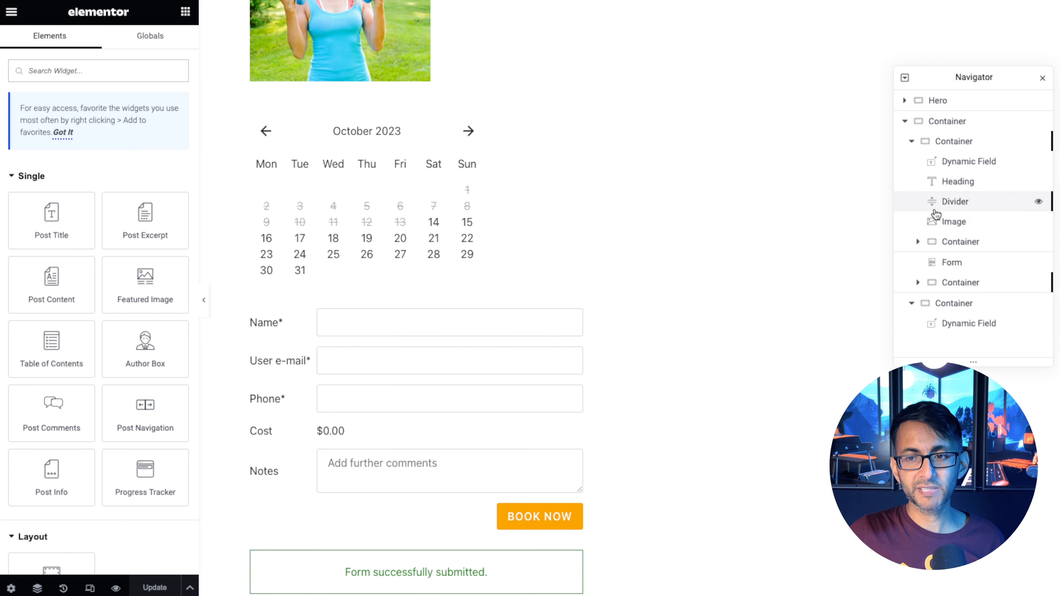
pyautogui.click(949, 263)
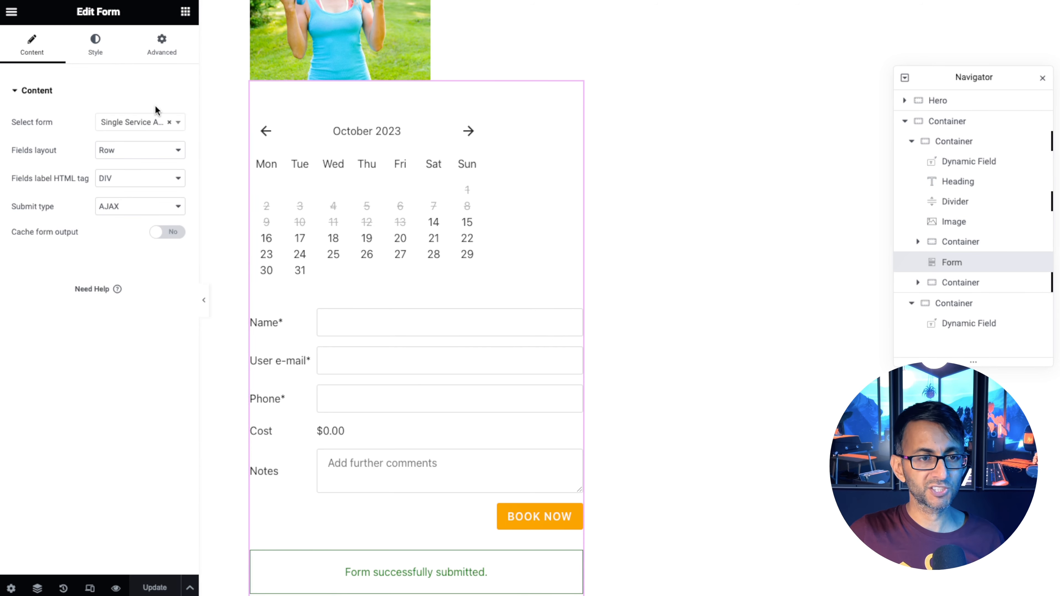
pyautogui.click(185, 12)
pyautogui.write('book')
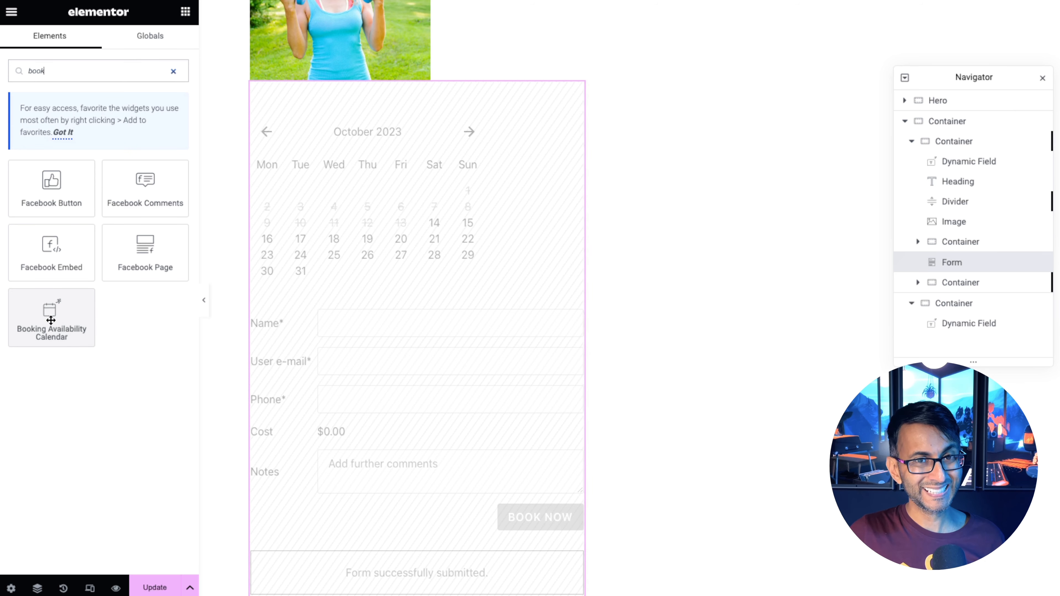
pyautogui.moveTo(51, 320); pyautogui.dragTo(334, 92)
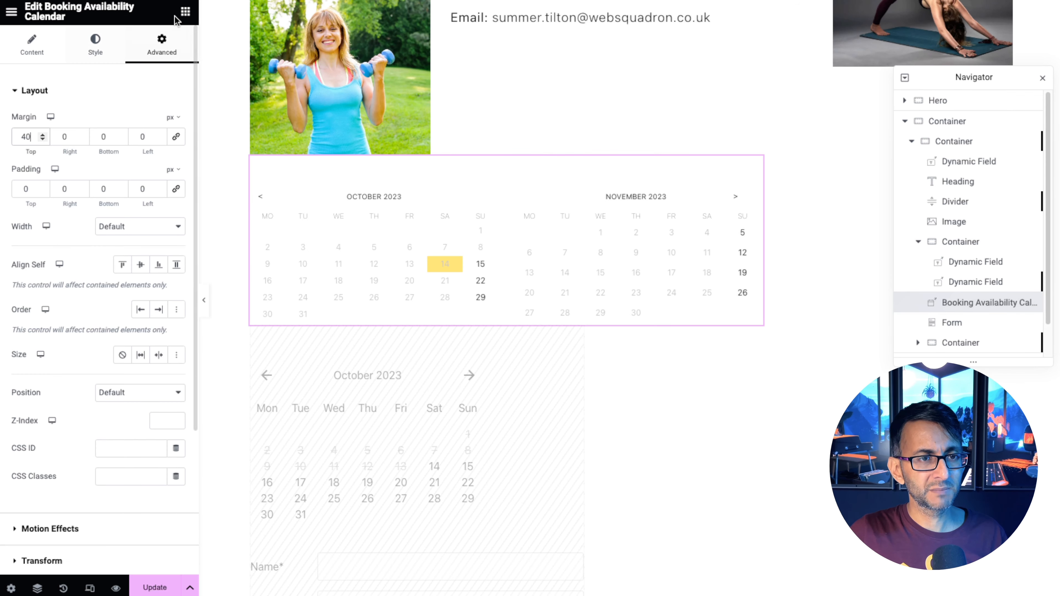
pyautogui.click(31, 45)
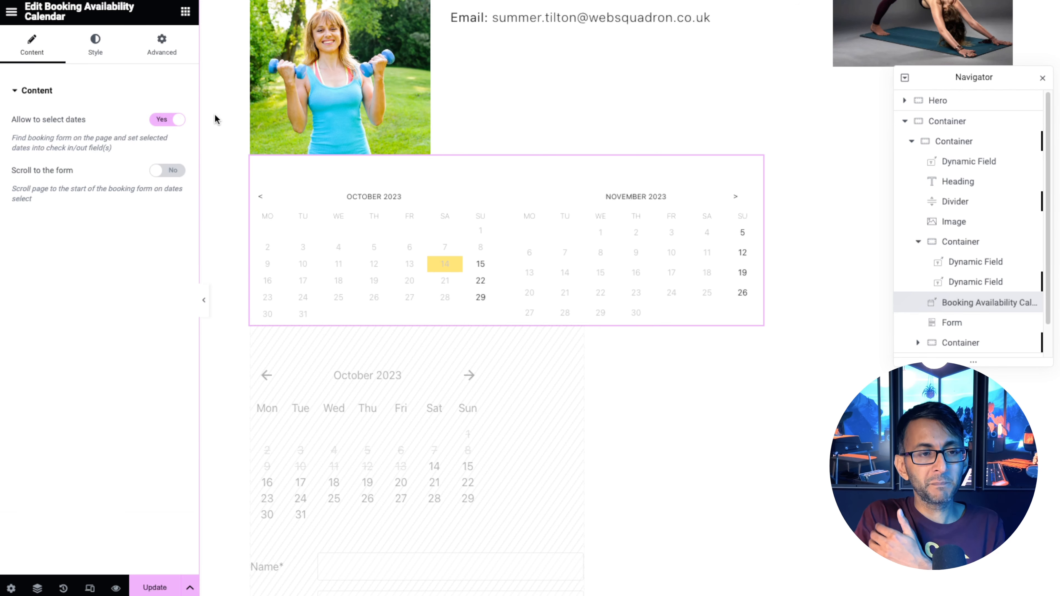
pyautogui.click(168, 170)
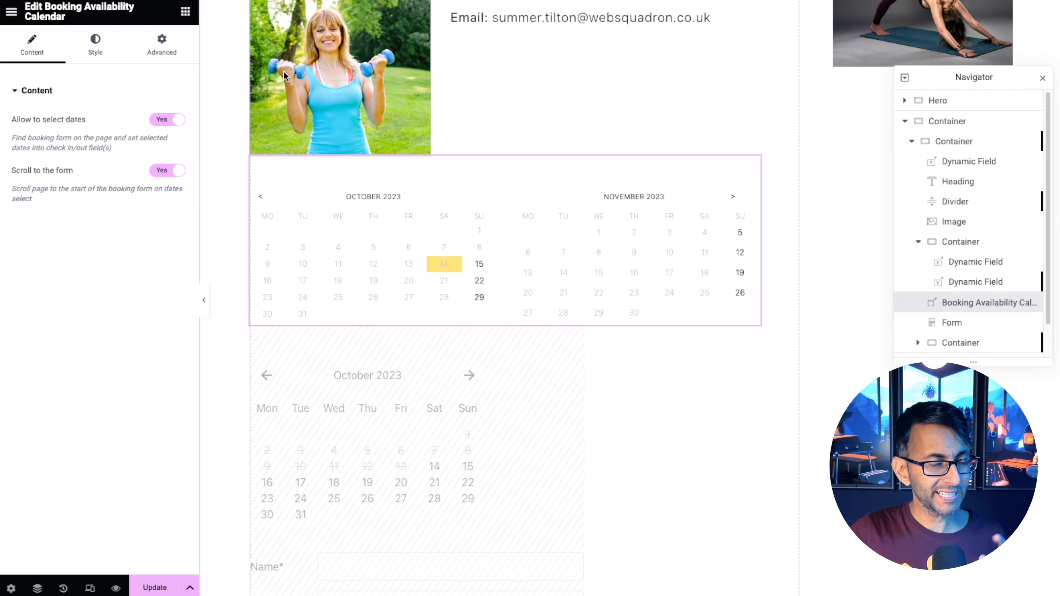
# Set the template's preview dynamic content to the Extreme Weights session.
pyautogui.click(11, 588)
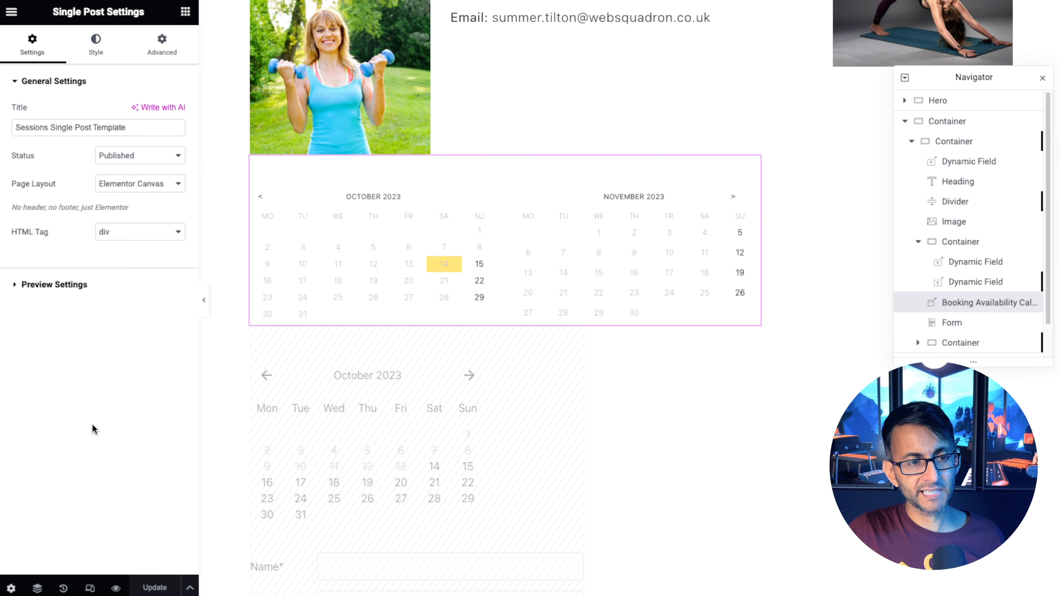
pyautogui.click(73, 288)
pyautogui.click(81, 197)
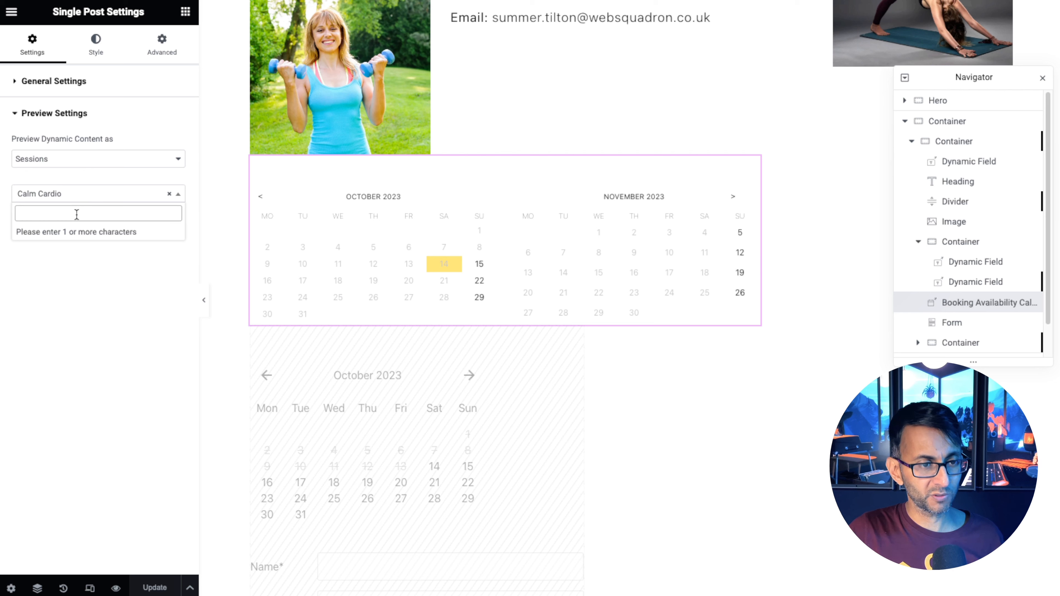
pyautogui.write('extr')
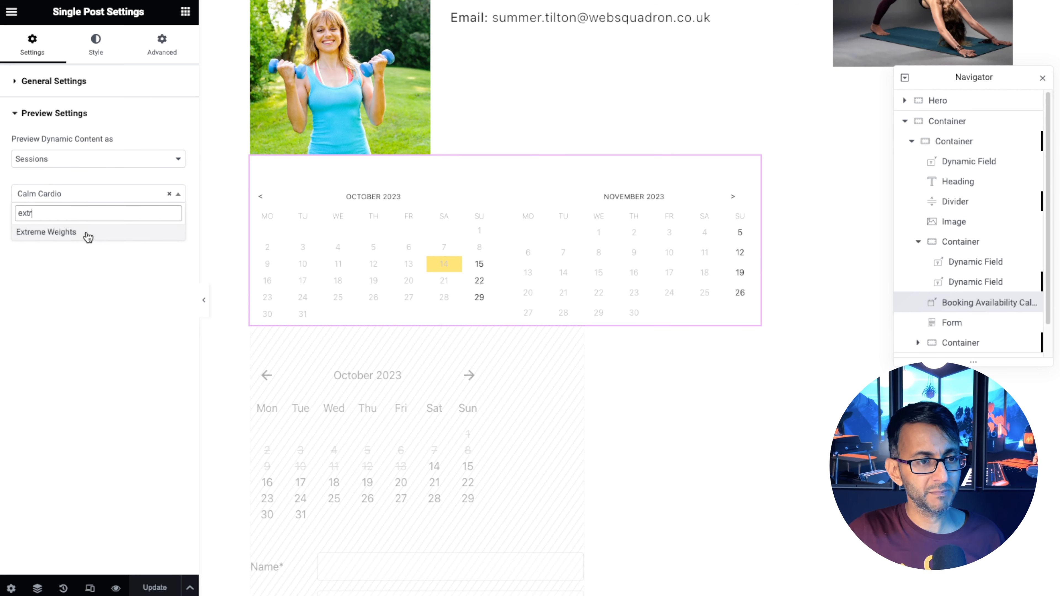
pyautogui.click(85, 235)
# Style the calendar's Start/End day background with a global colour.
pyautogui.click(149, 222)
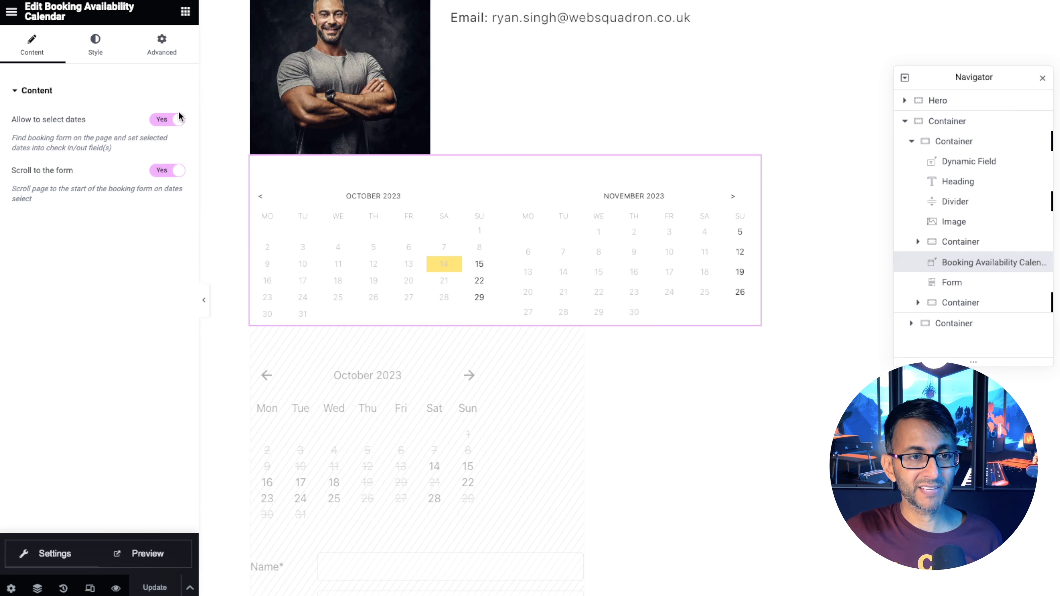
pyautogui.click(96, 52)
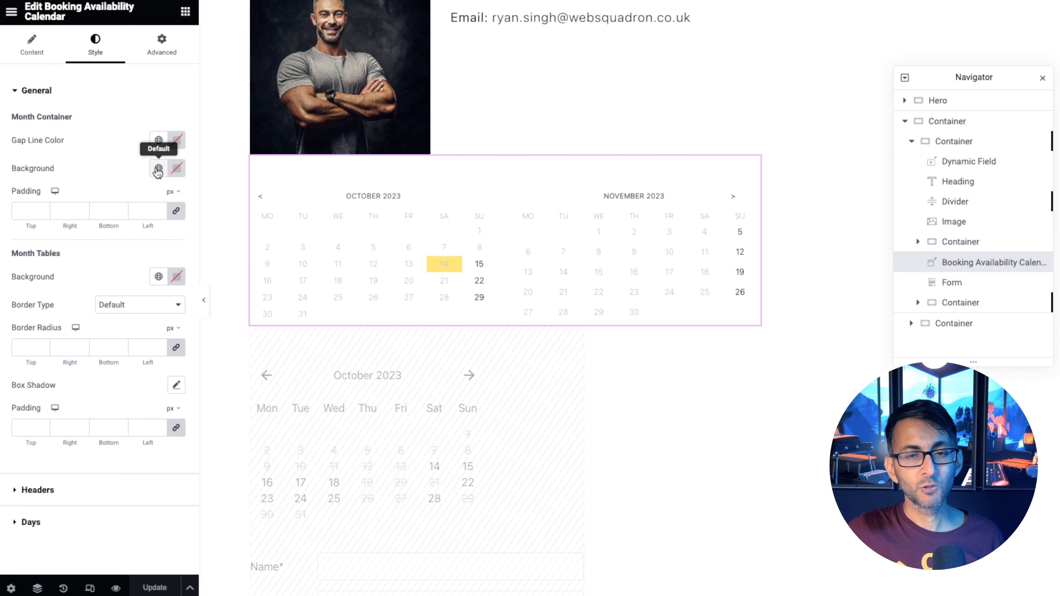
pyautogui.click(38, 489)
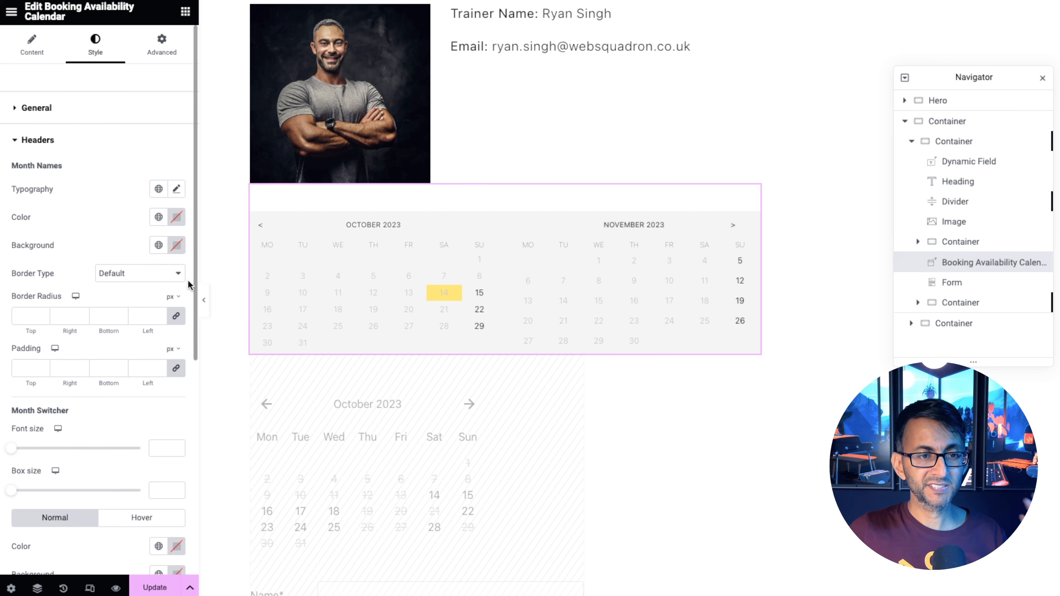
pyautogui.click(479, 293)
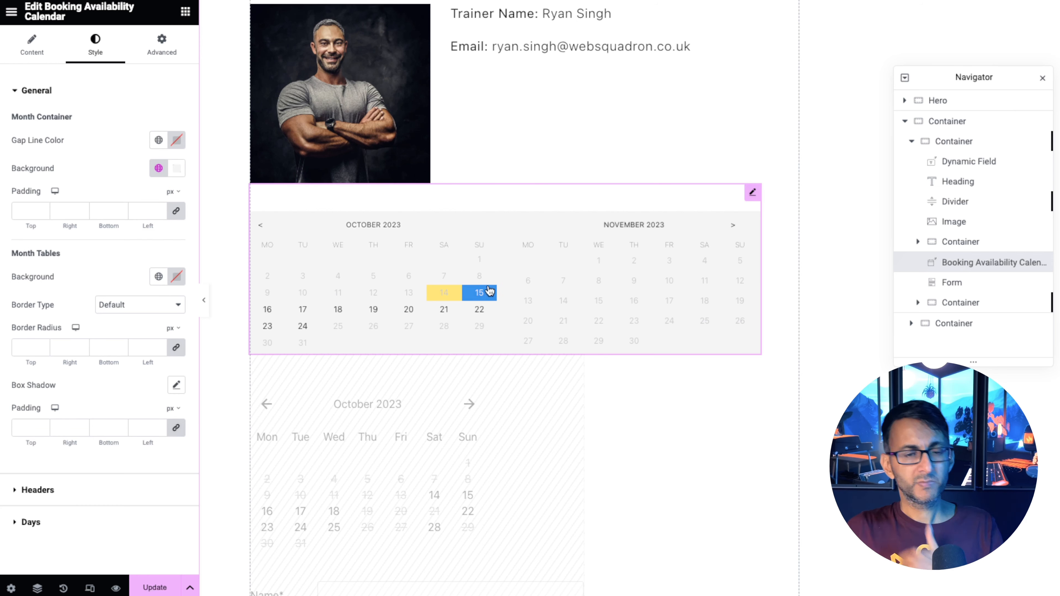
pyautogui.click(105, 522)
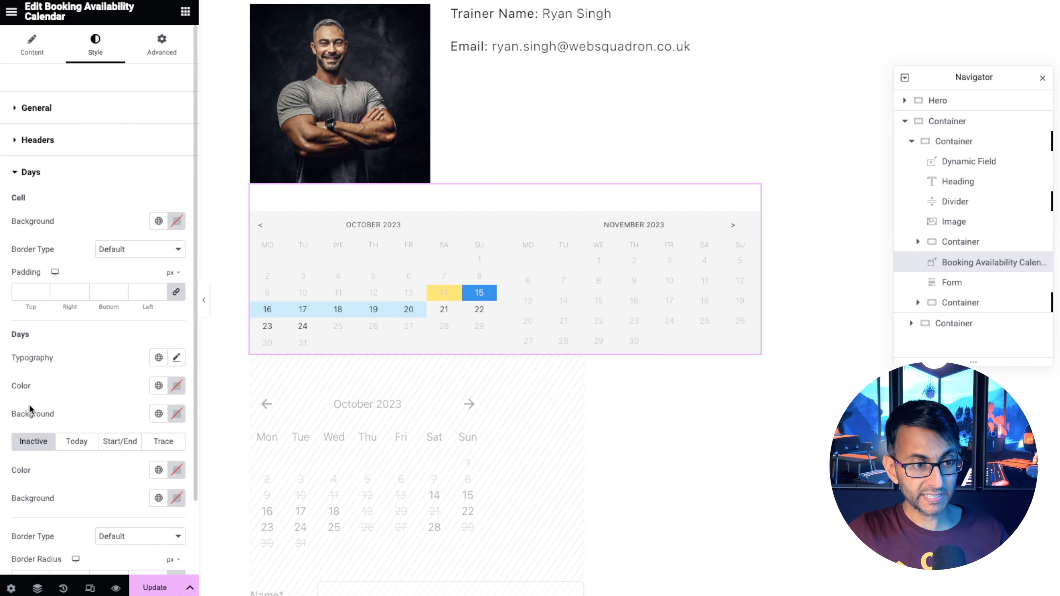
pyautogui.click(124, 451)
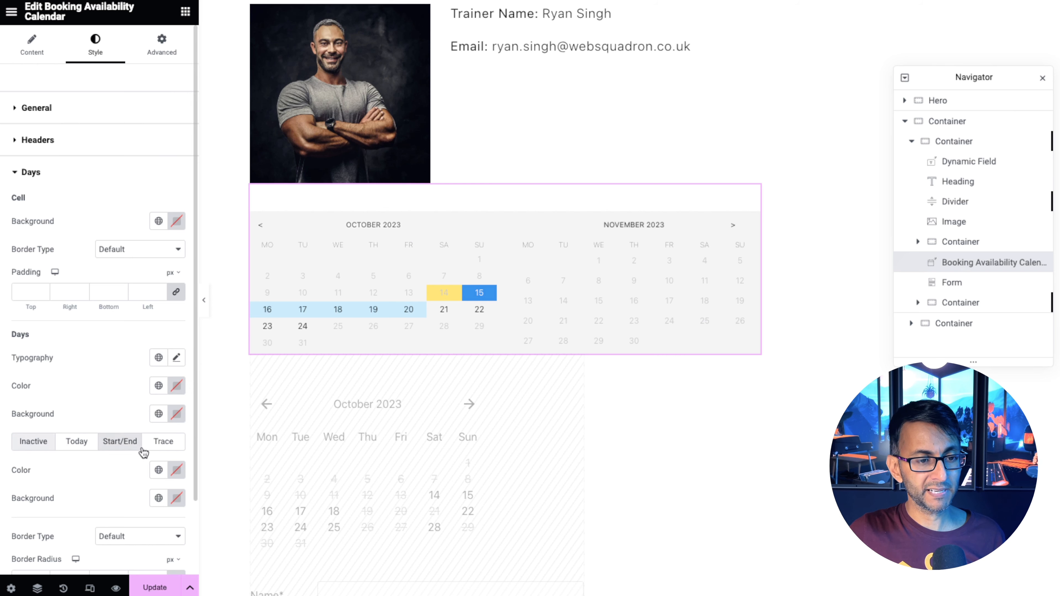
pyautogui.click(159, 498)
pyautogui.click(50, 409)
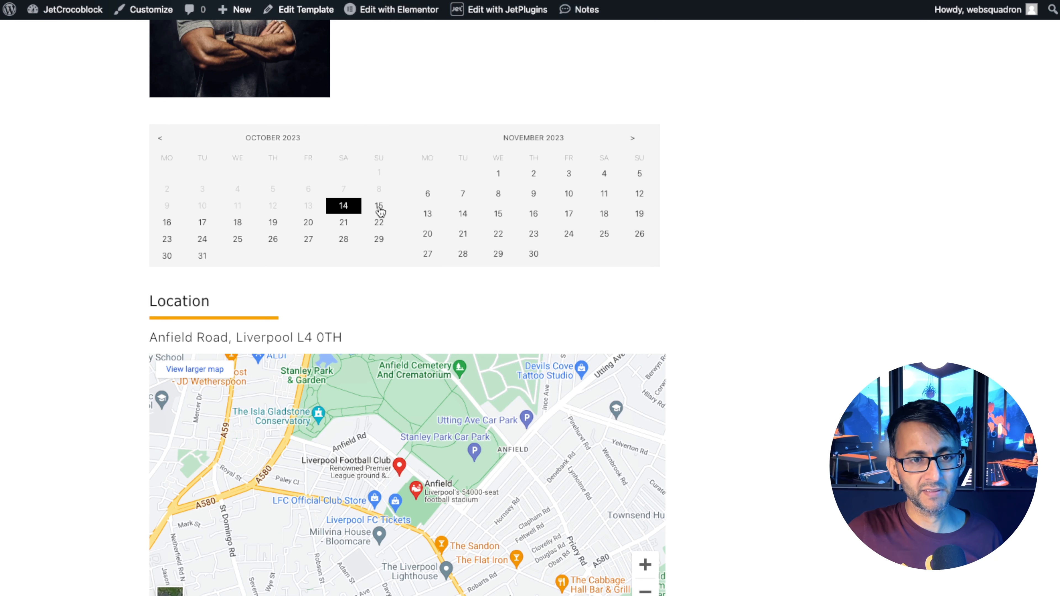
# Select a date range on the live session page's calendar to test it.
pyautogui.click(168, 241)
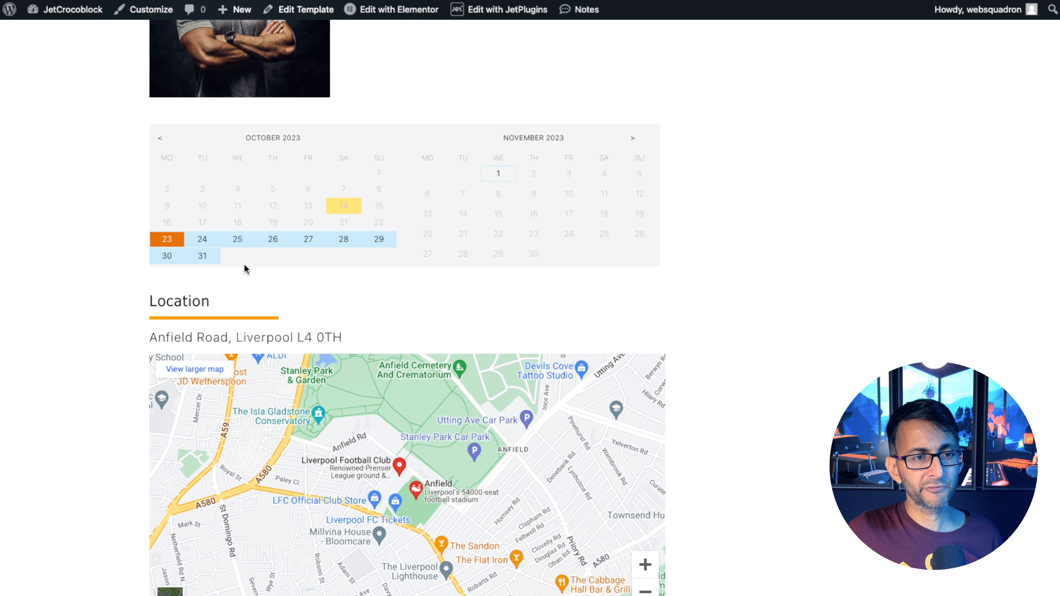
pyautogui.click(275, 241)
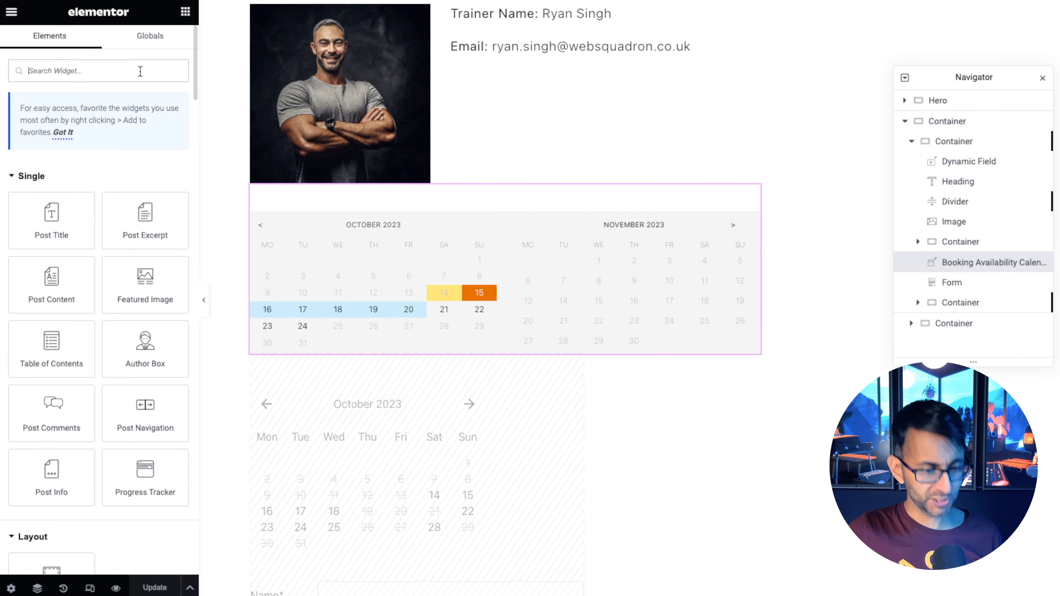
# Add a Form widget directly below the booking availability calendar.
pyautogui.write('form')
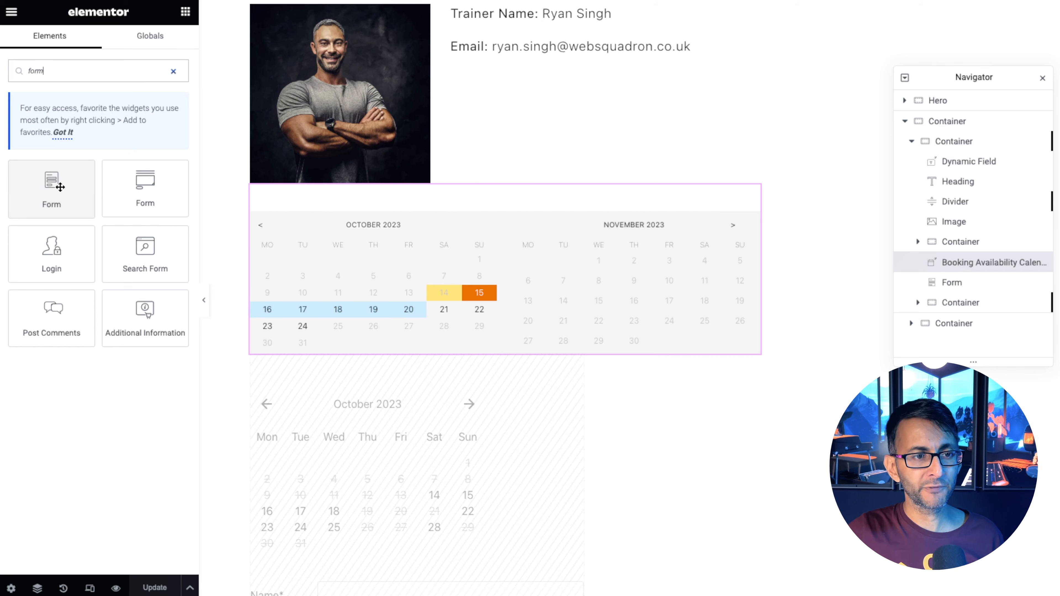
pyautogui.moveTo(59, 187); pyautogui.dragTo(445, 347)
pyautogui.scroll(2, 424, 105)
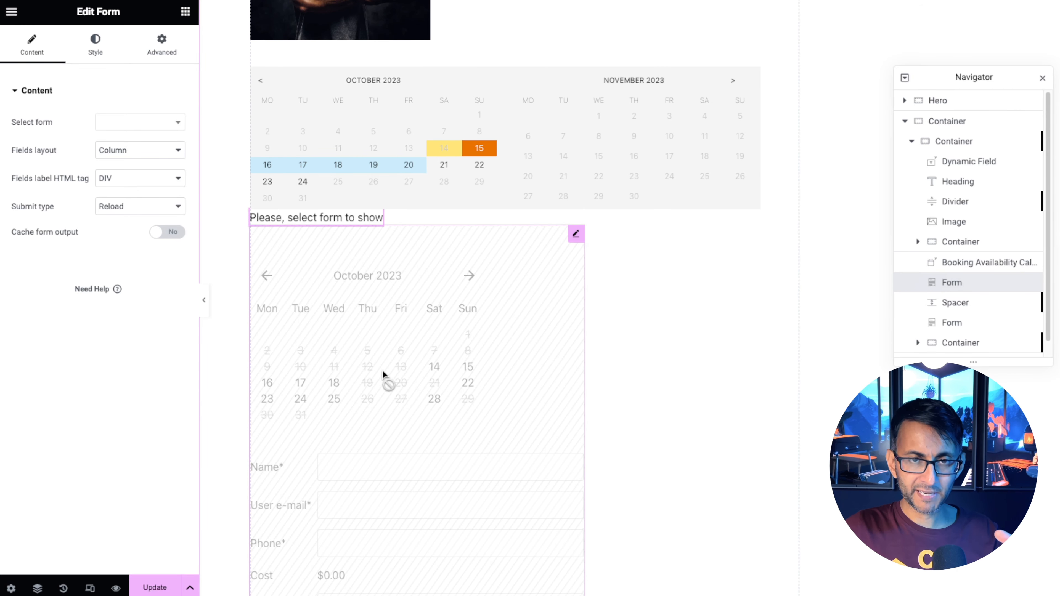
# Set the new form widget's top and bottom margins to 30 px.
pyautogui.click(157, 52)
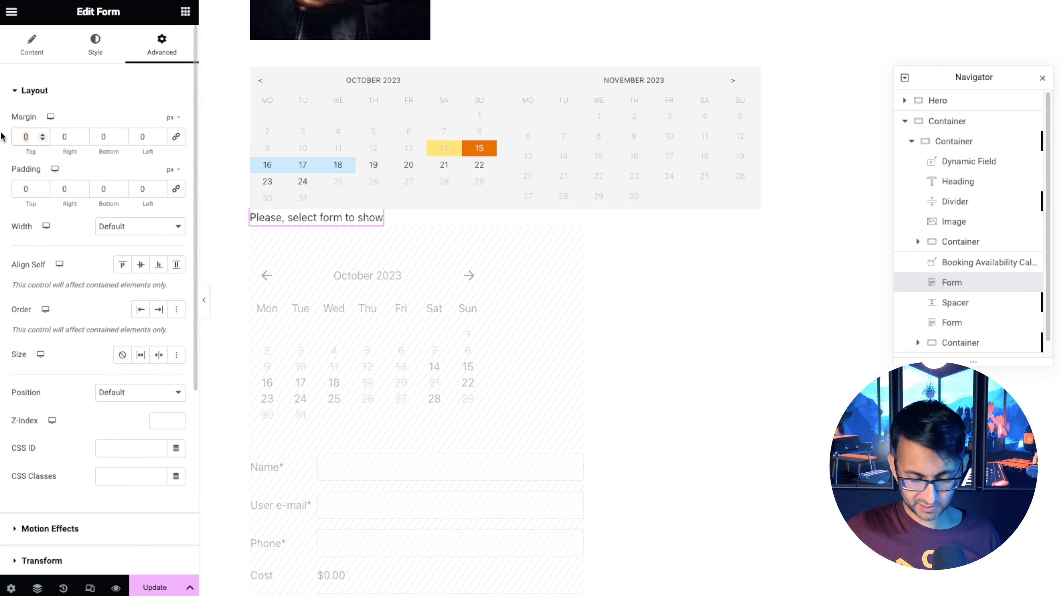
pyautogui.write('30')
pyautogui.press('Tab')
pyautogui.press('Tab')
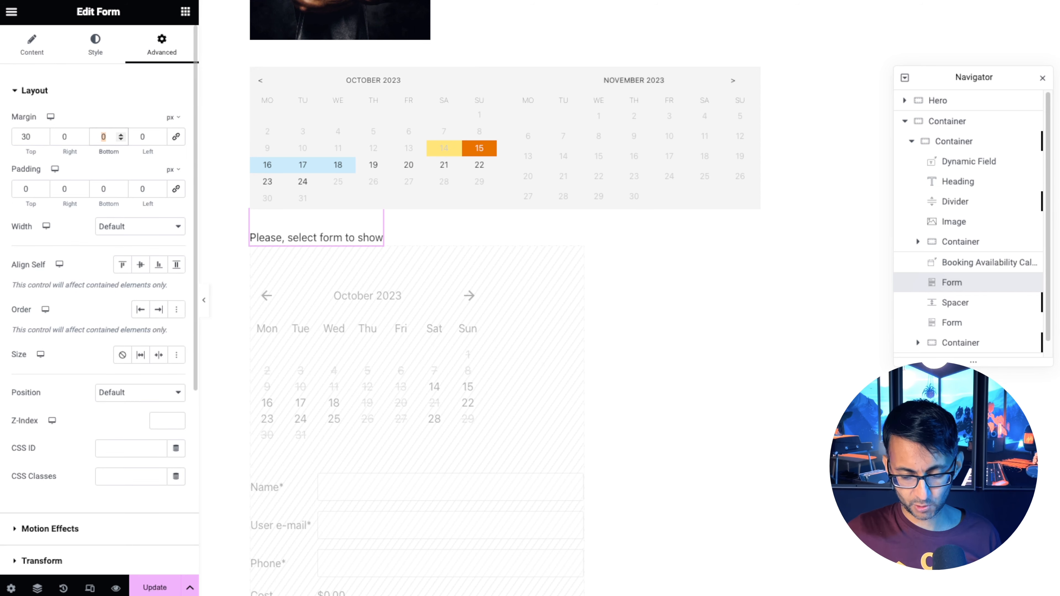
pyautogui.write('30')
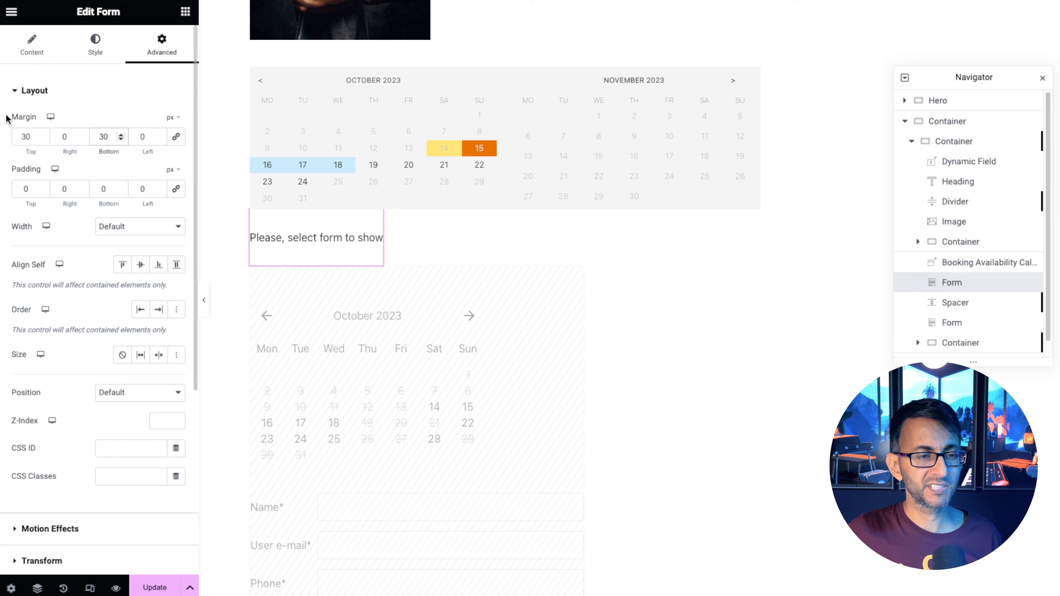
# Select the Single Service Booking form for the new form widget.
pyautogui.click(34, 46)
pyautogui.click(143, 124)
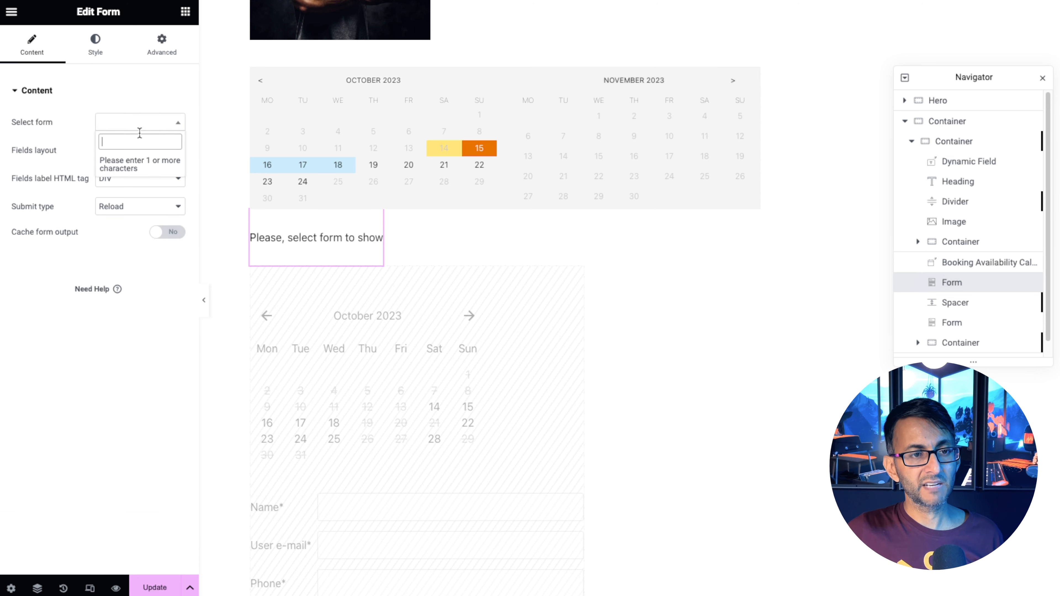
pyautogui.write('book')
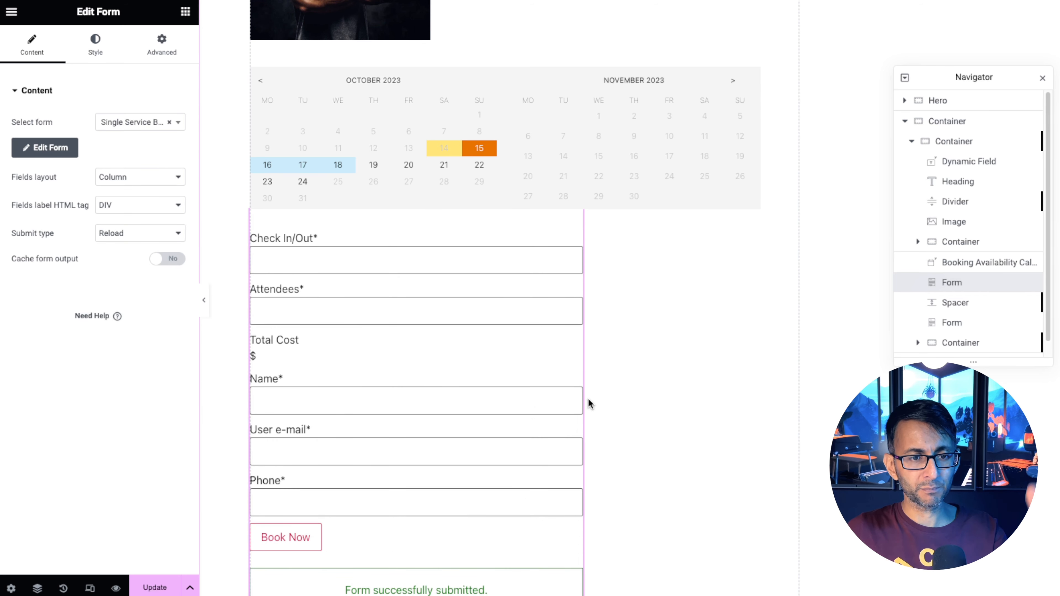
pyautogui.scroll(-1, 380, 387)
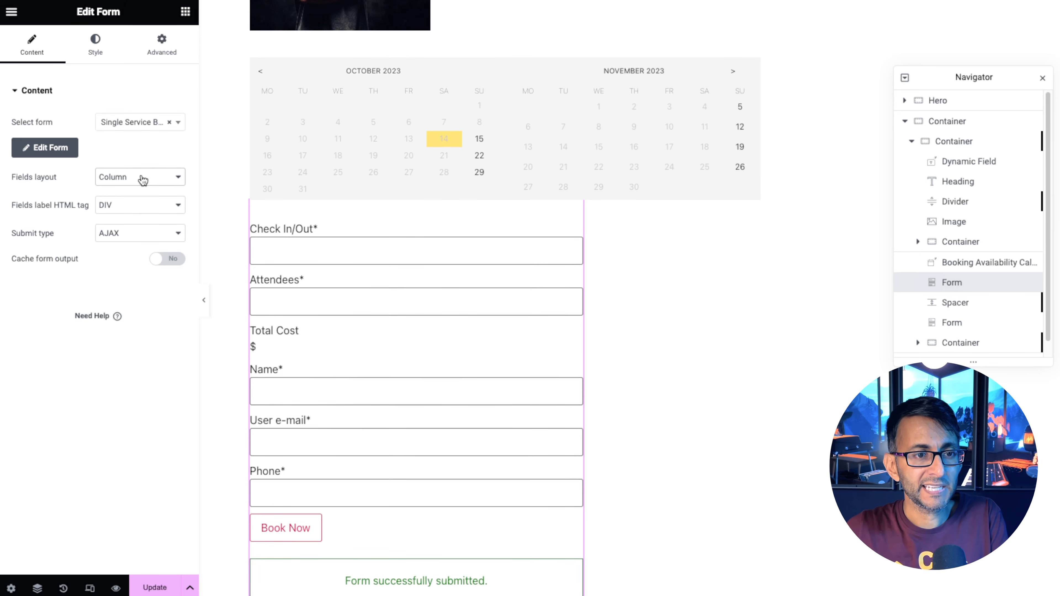
# Set the booking form's fields layout to Row and its rows gap to 10.
pyautogui.click(142, 179)
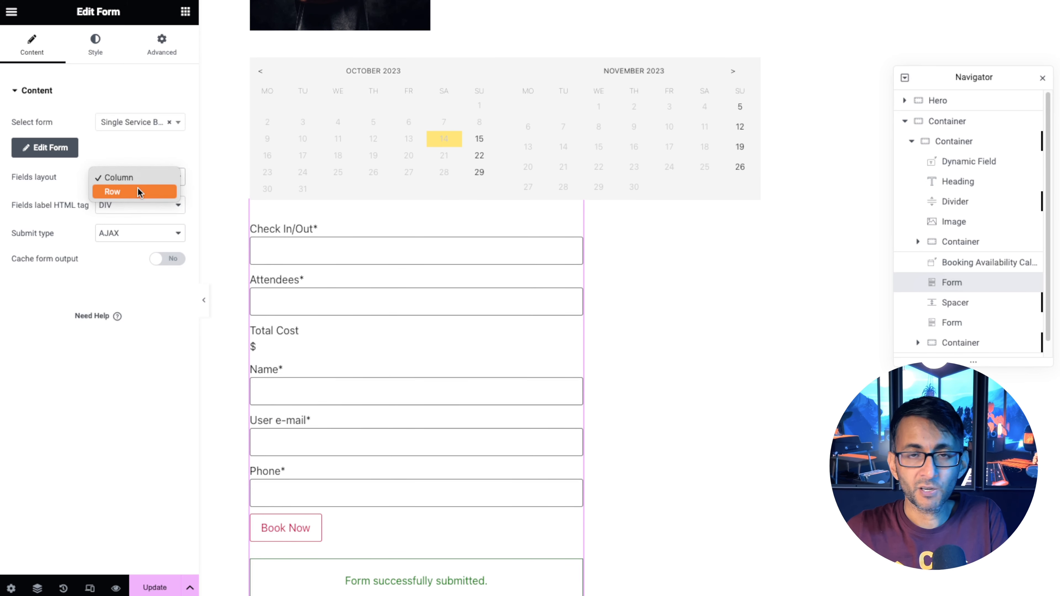
pyautogui.click(137, 189)
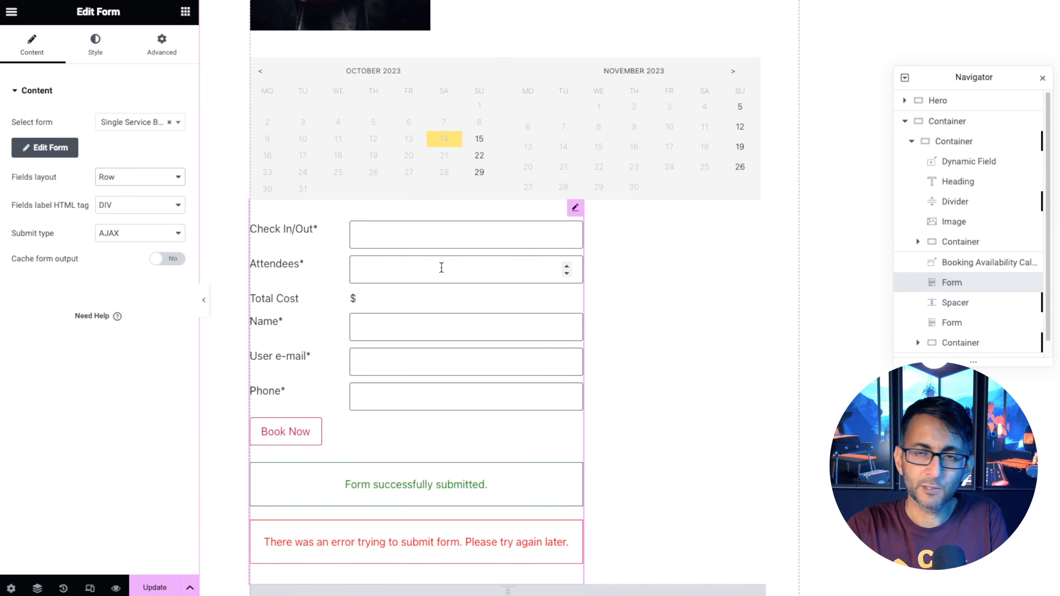
pyautogui.click(95, 44)
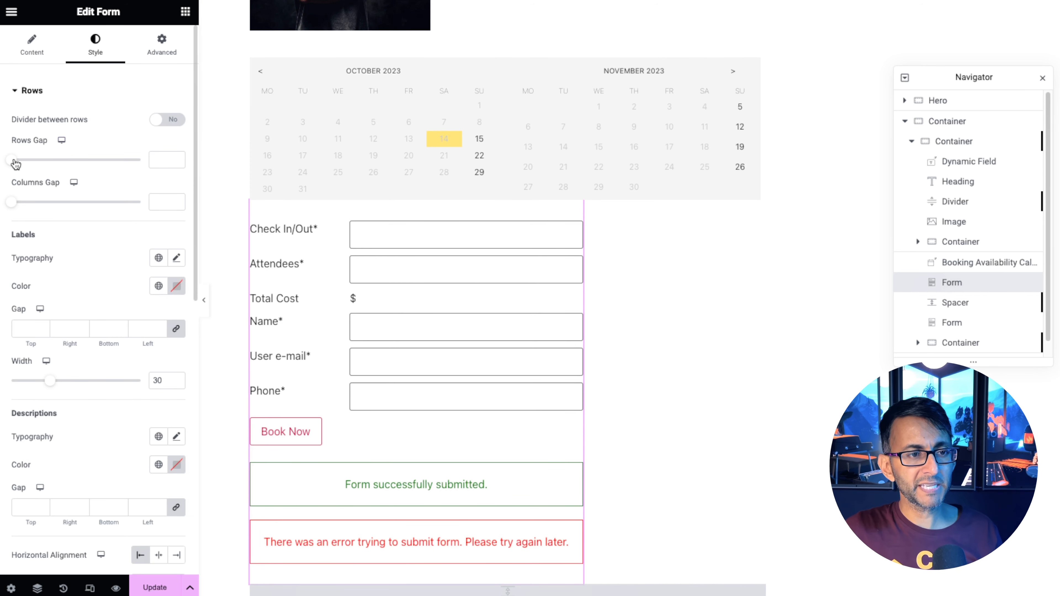
pyautogui.moveTo(12, 159); pyautogui.dragTo(27, 165)
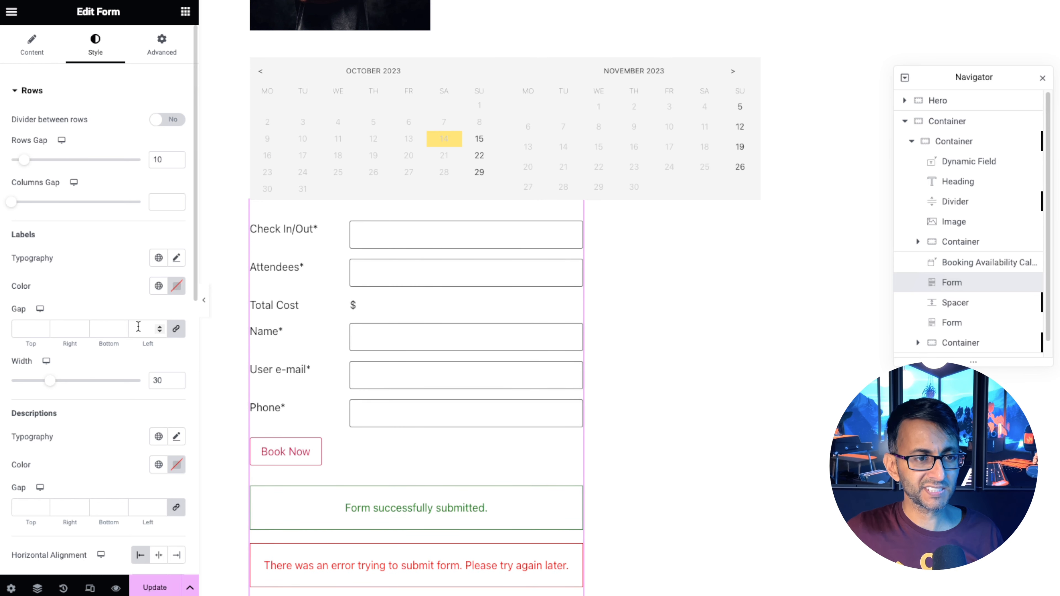
# Set the form labels' typography size to 1 rem.
pyautogui.click(176, 258)
pyautogui.click(165, 344)
pyautogui.click(160, 375)
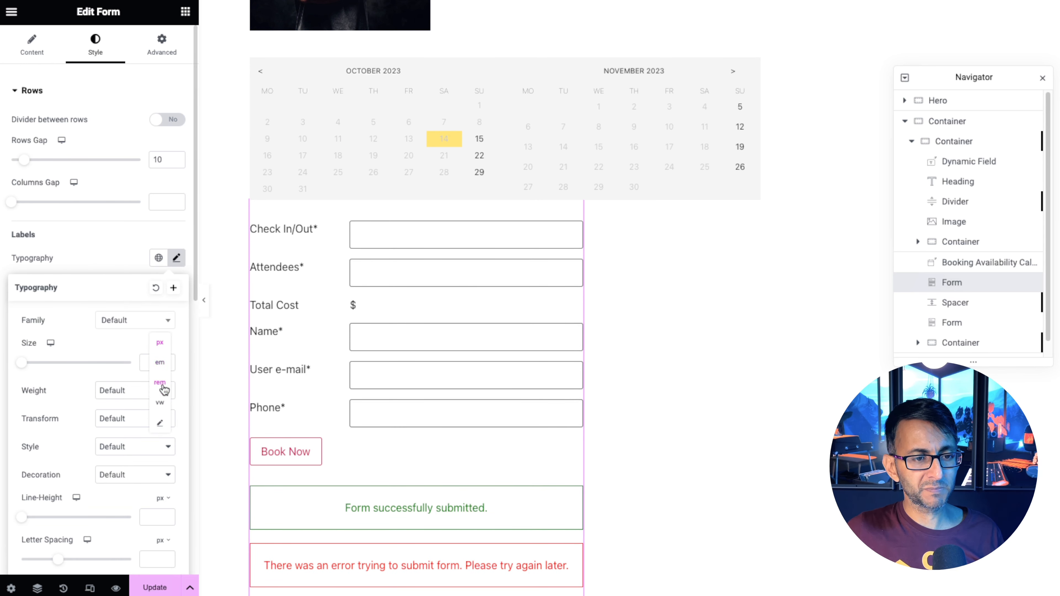
pyautogui.write('1')
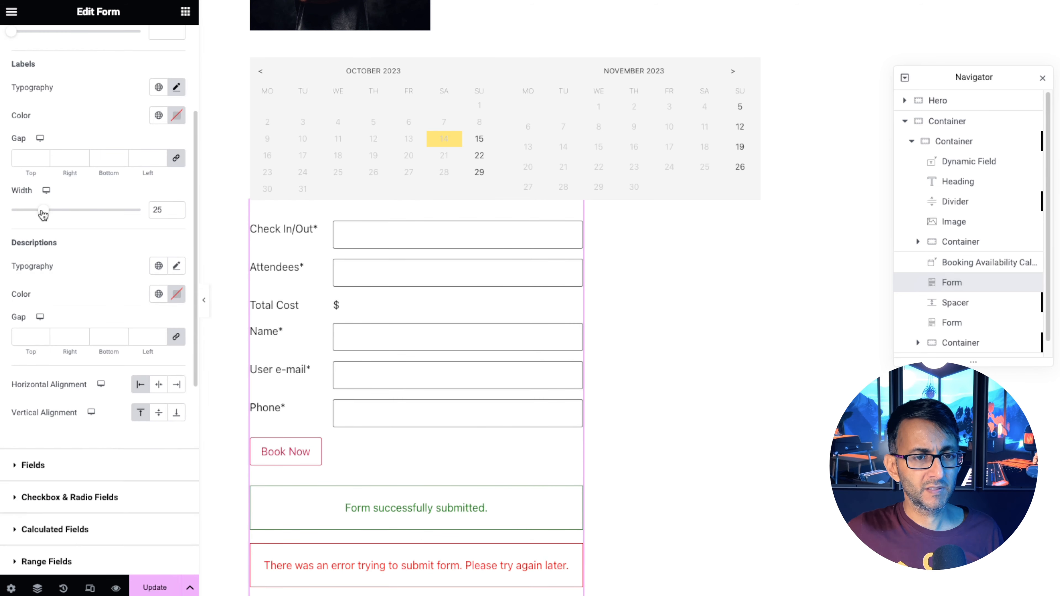
# Set the label width to 23 and the labels' vertical alignment to Middle.
pyautogui.moveTo(44, 215); pyautogui.dragTo(41, 216)
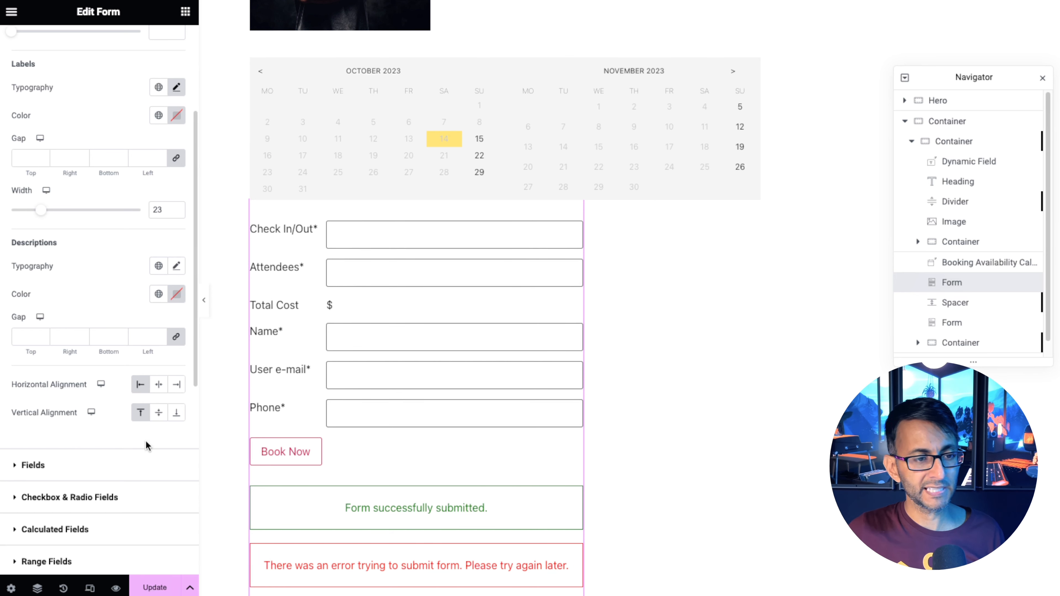
pyautogui.click(159, 414)
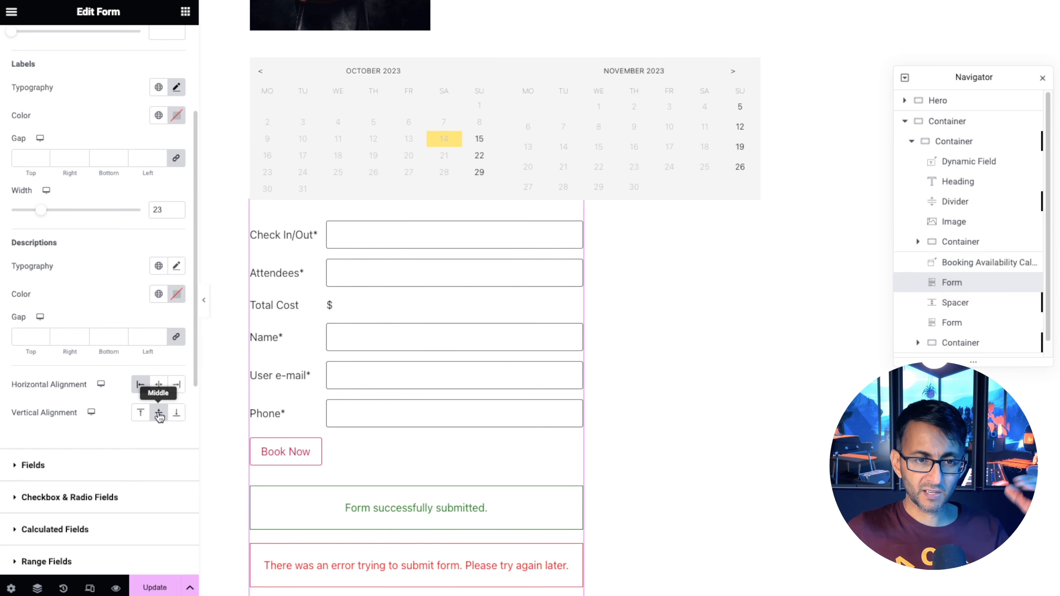
# Set the submit button's background to the Primary global color and its text to New Item #1.
pyautogui.scroll(-1, 131, 474)
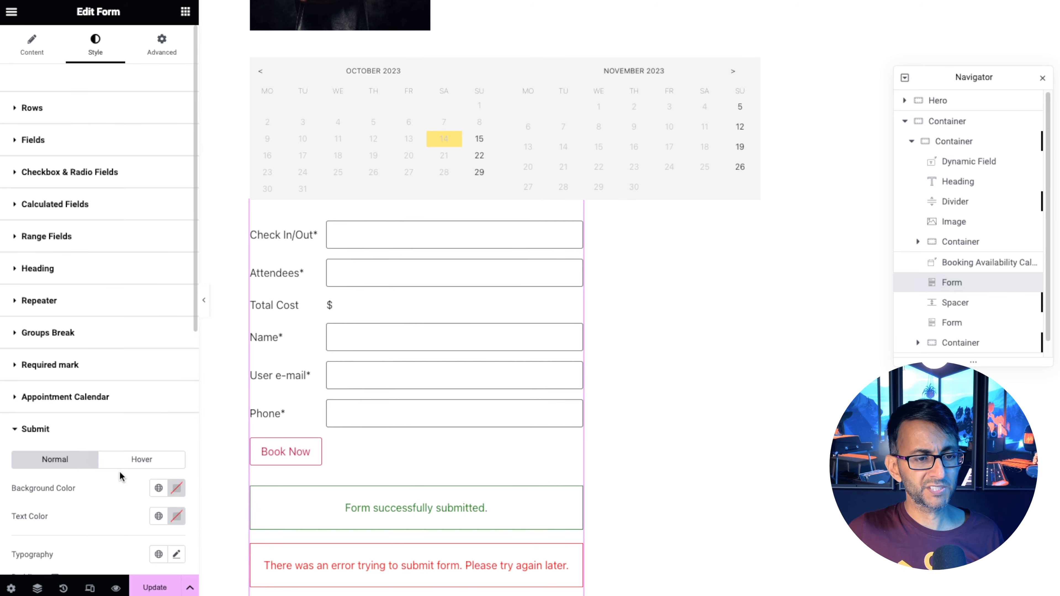
pyautogui.scroll(-2, 119, 471)
pyautogui.click(160, 418)
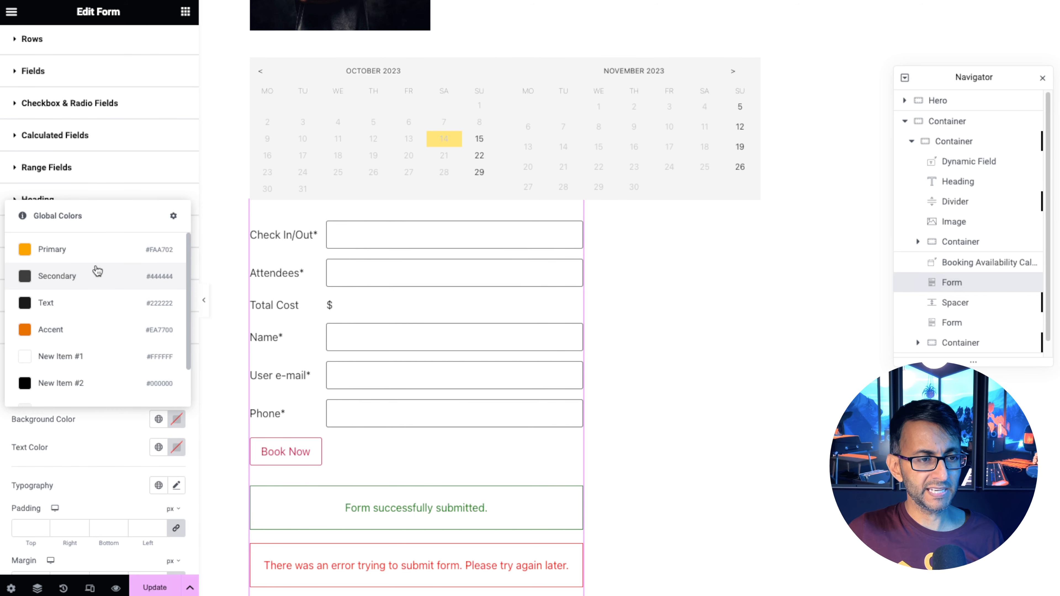
pyautogui.click(96, 249)
pyautogui.click(160, 448)
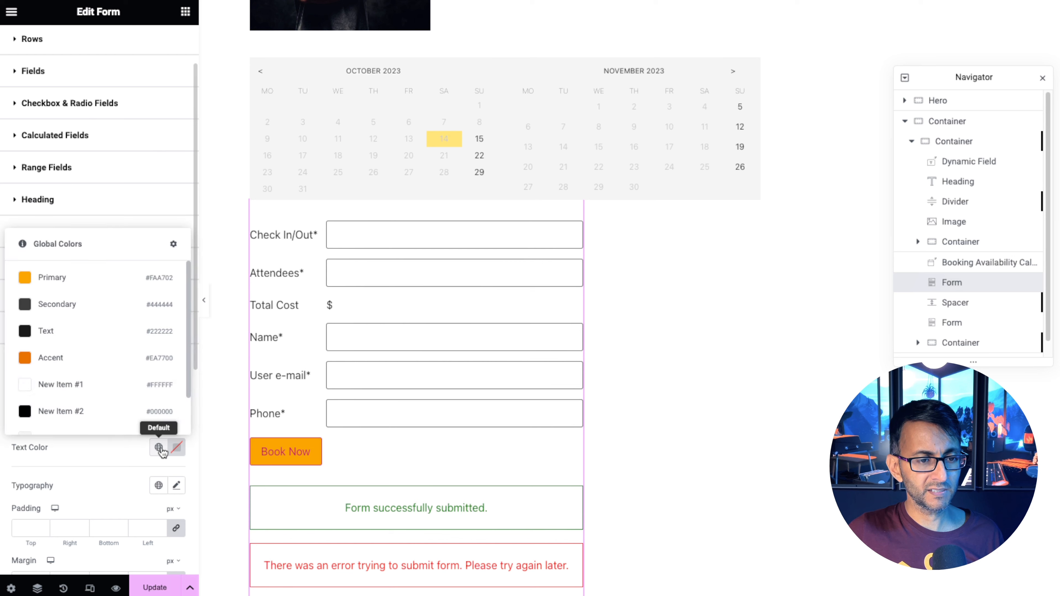
pyautogui.click(78, 384)
# Set the submit button's border type to None.
pyautogui.scroll(-5, 156, 476)
pyautogui.click(138, 446)
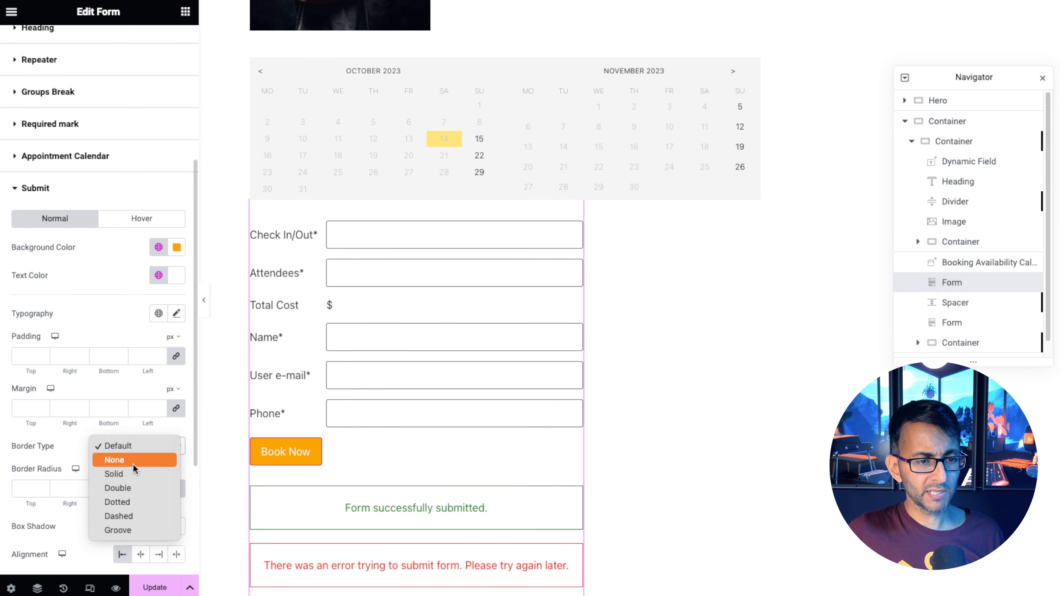
pyautogui.click(133, 464)
# Set the submit button typography to 600 weight, uppercase, letter spacing 1, and align the button to End.
pyautogui.click(176, 313)
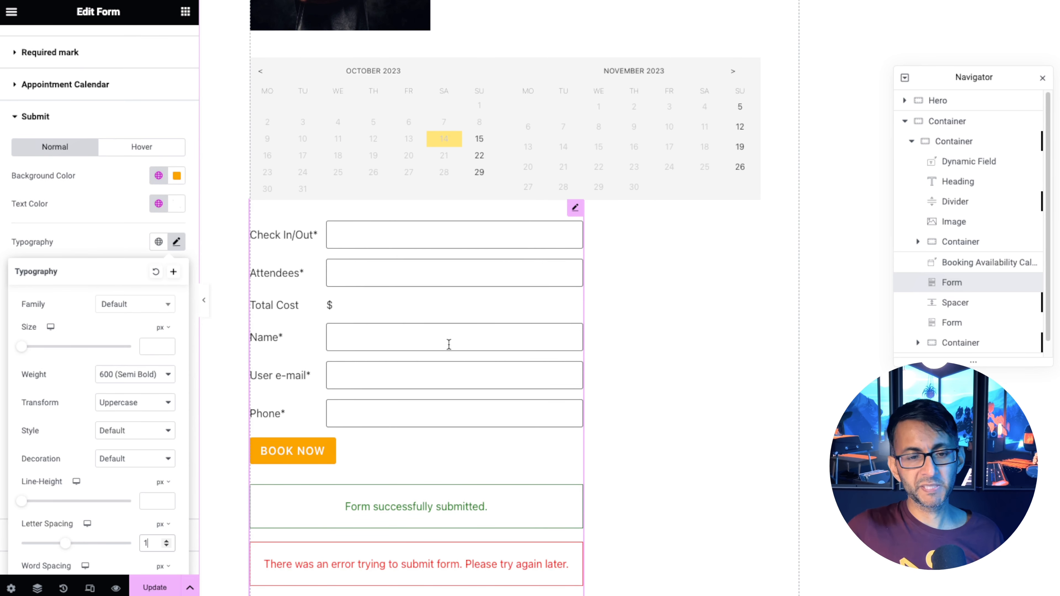
pyautogui.click(92, 255)
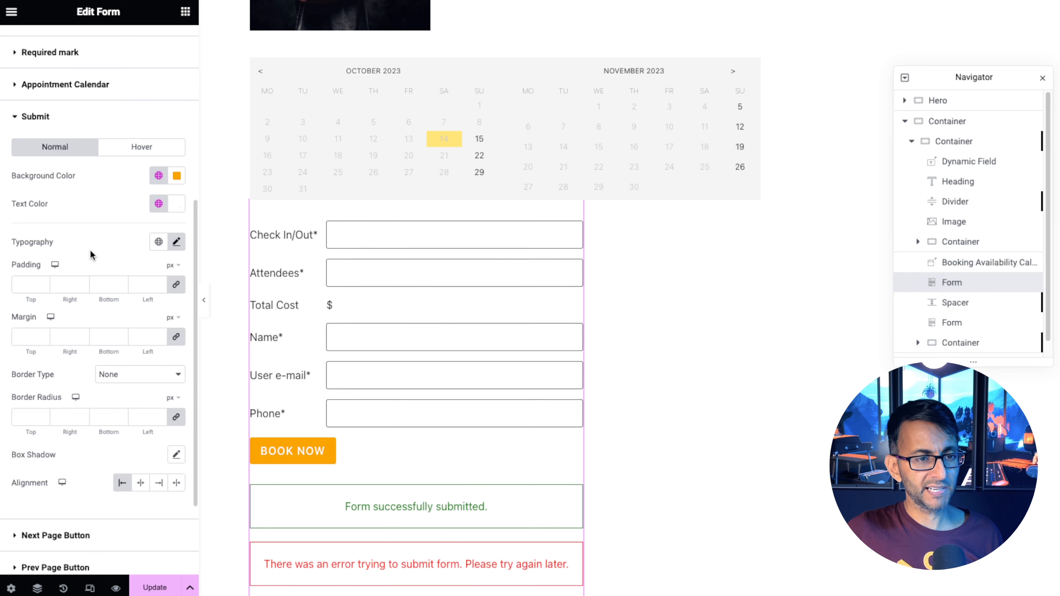
pyautogui.click(160, 485)
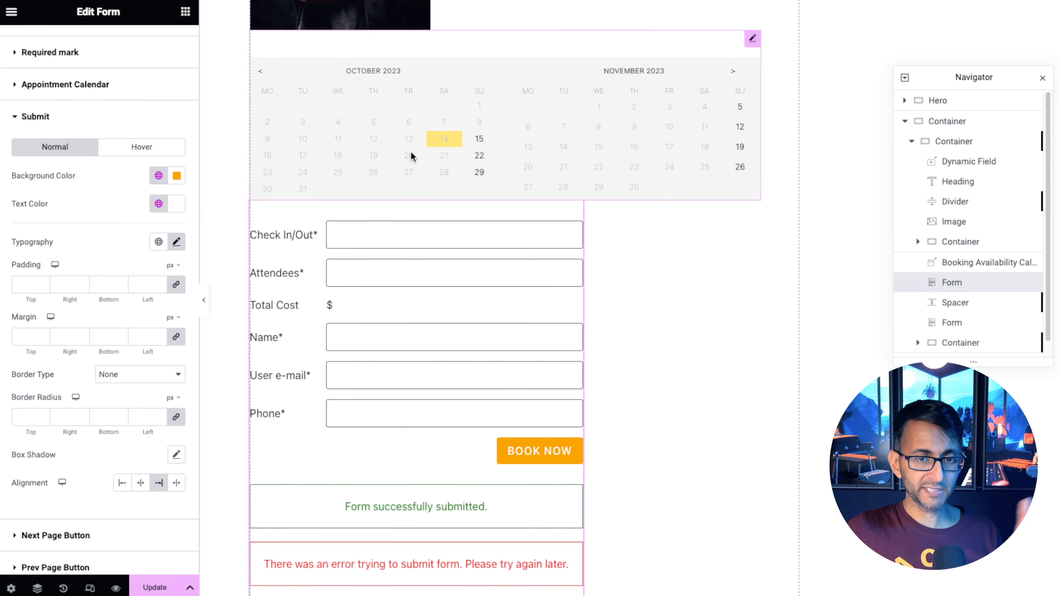
pyautogui.scroll(-1, 142, 67)
pyautogui.scroll(9, 158, 65)
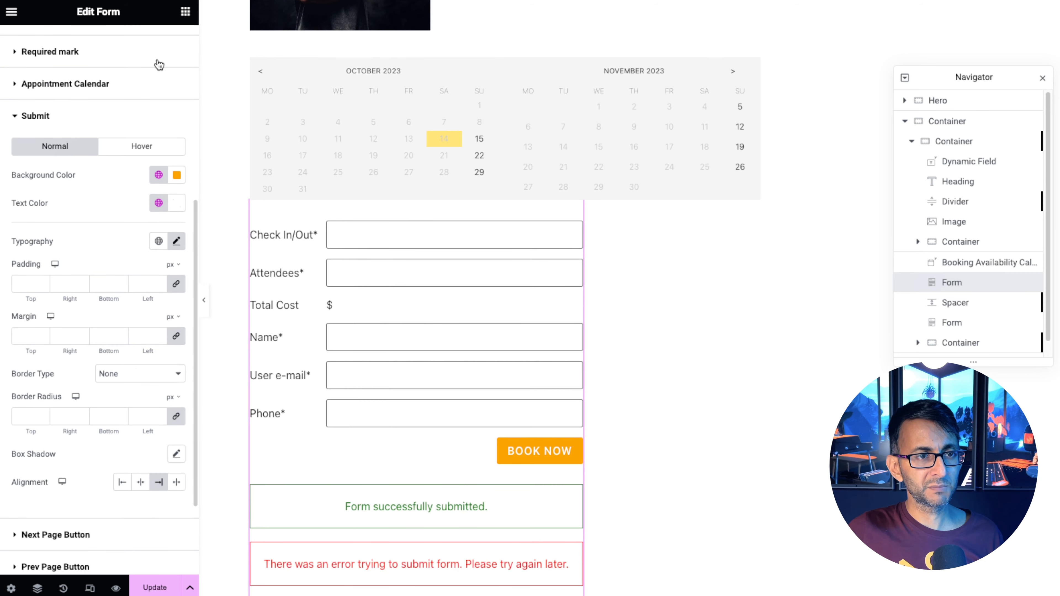
pyautogui.click(160, 59)
pyautogui.click(138, 226)
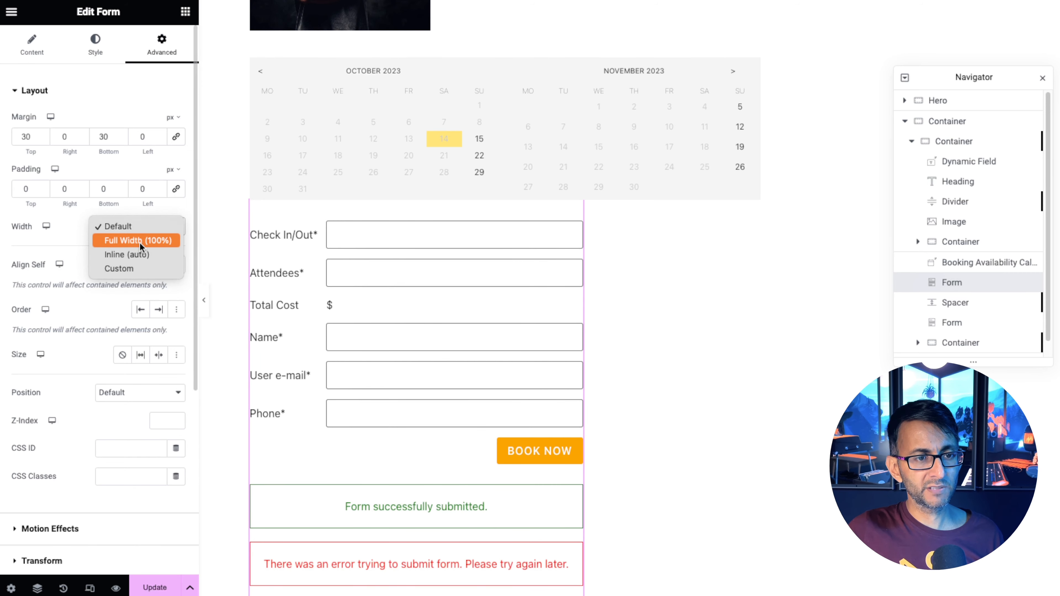
pyautogui.click(140, 241)
pyautogui.click(139, 225)
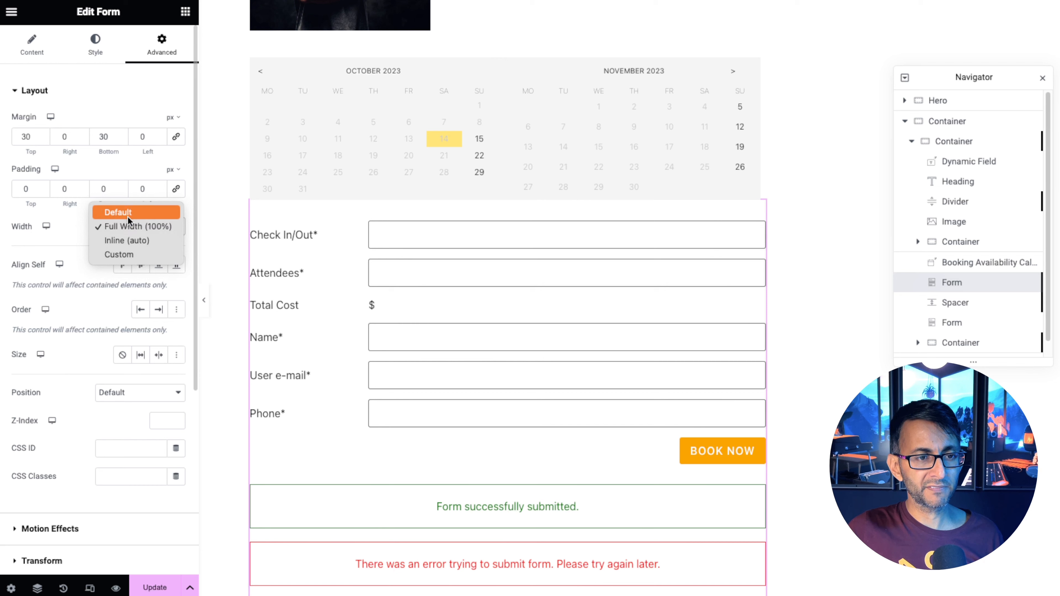
pyautogui.click(128, 211)
# Clear the form's fields width value so the fields fill the form.
pyautogui.click(114, 57)
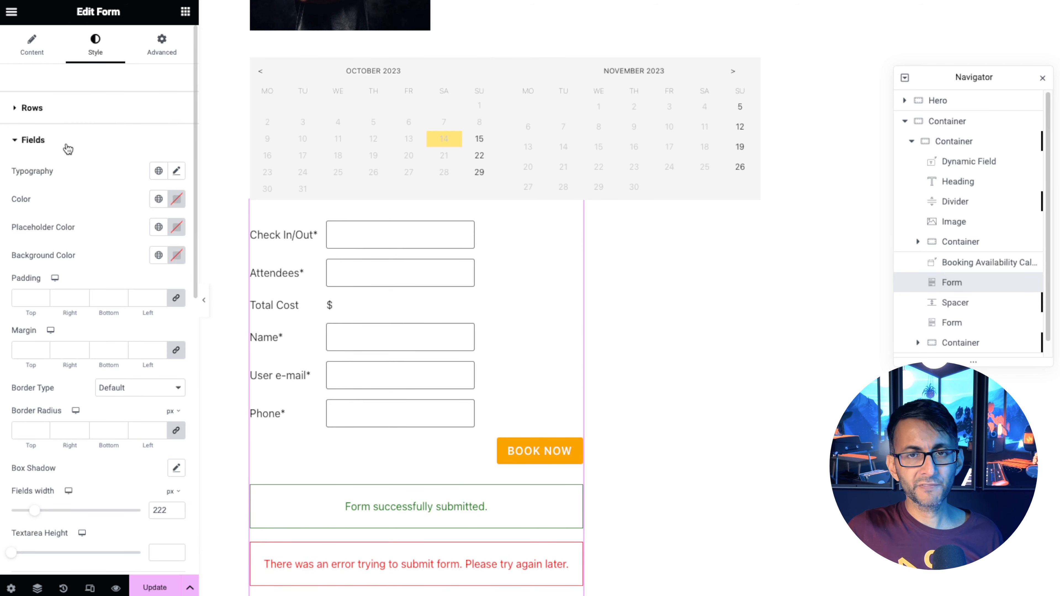
pyautogui.moveTo(40, 518); pyautogui.dragTo(82, 518)
pyautogui.moveTo(165, 507); pyautogui.dragTo(136, 512)
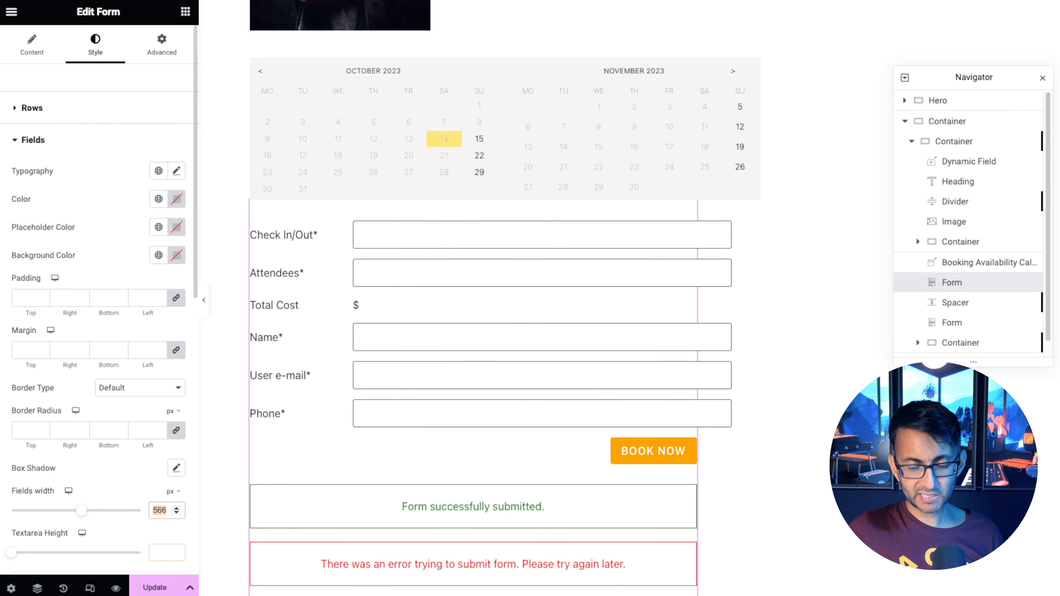
pyautogui.press('BackSpace')
# Set the booking availability calendar's width to Custom at 77% and save the template.
pyautogui.scroll(3, 594, 326)
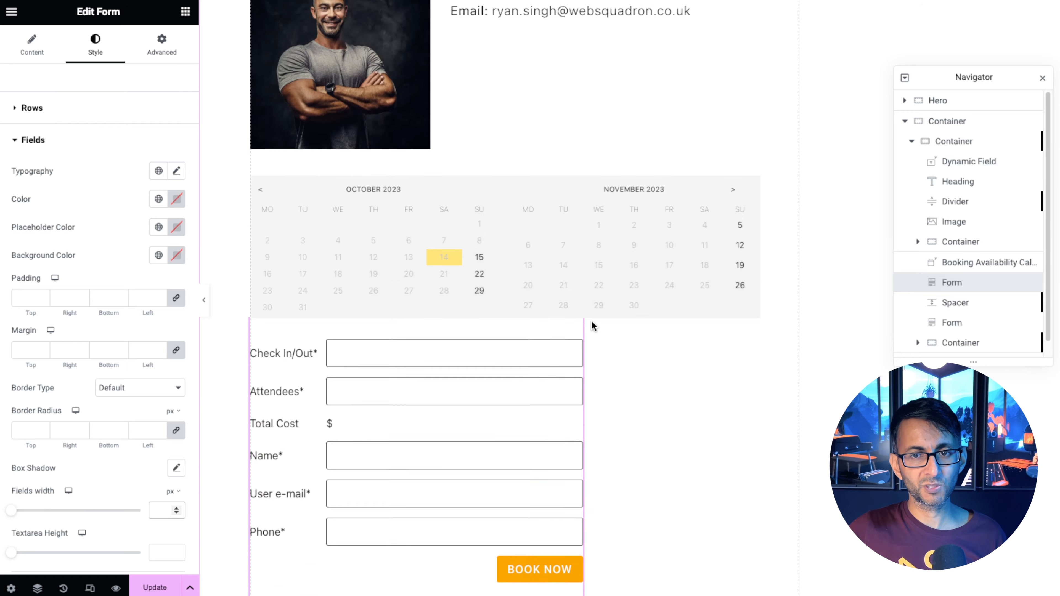
pyautogui.scroll(2, 594, 326)
pyautogui.click(753, 216)
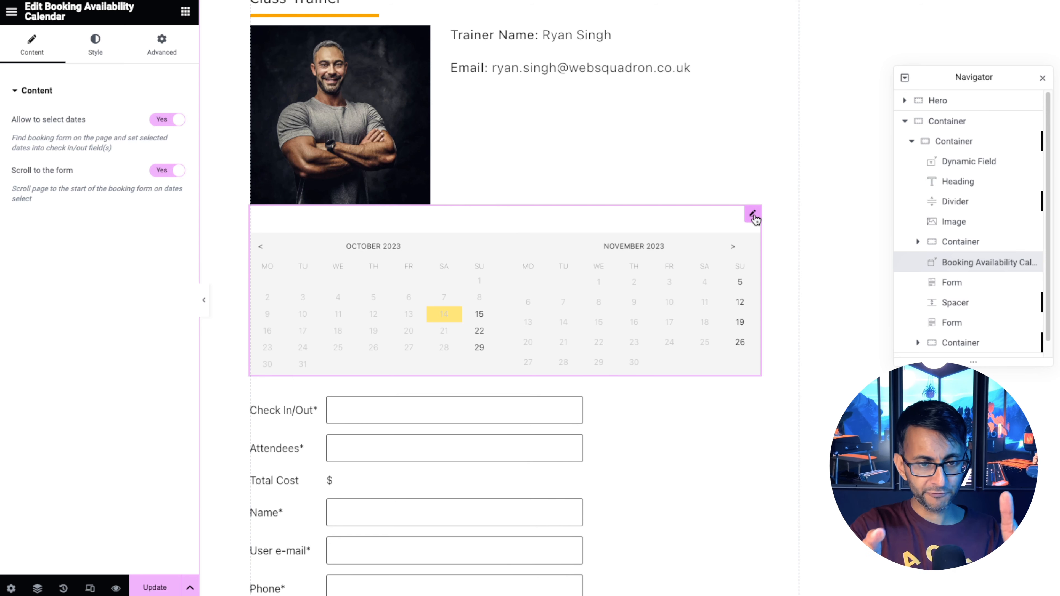
pyautogui.click(194, 48)
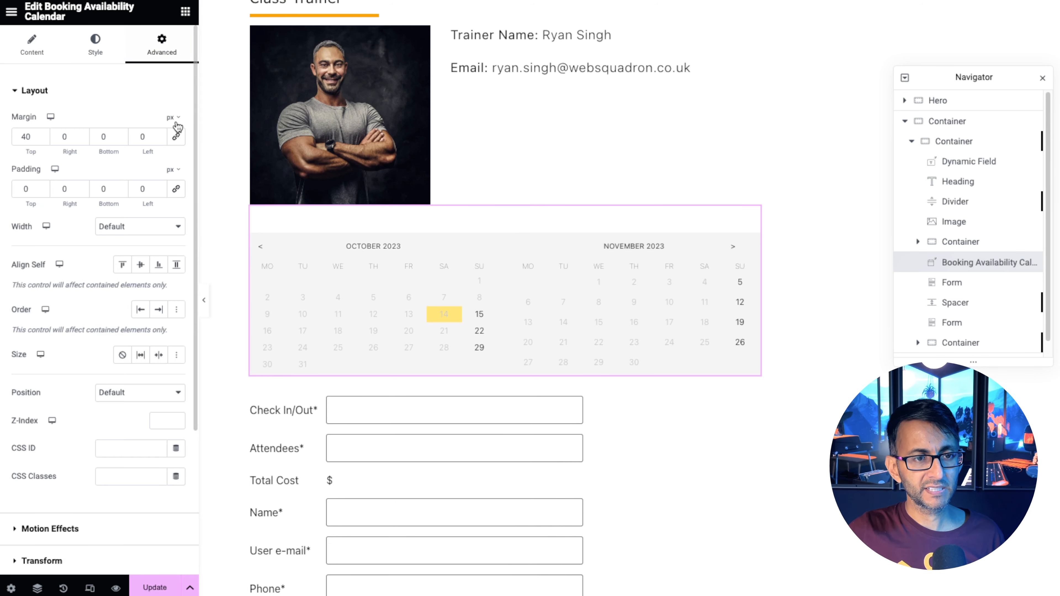
pyautogui.click(145, 226)
pyautogui.click(141, 264)
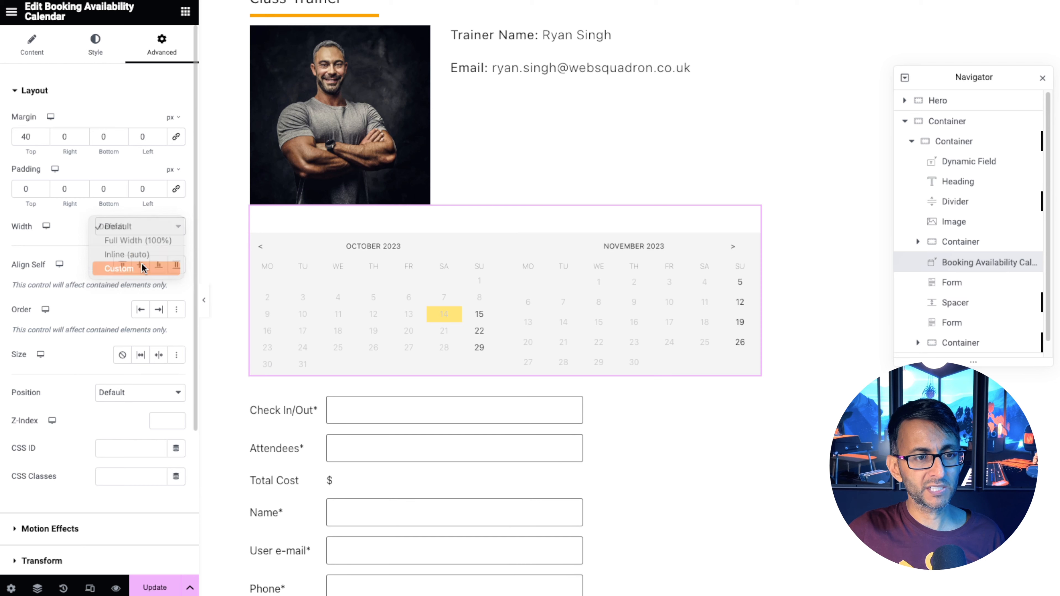
pyautogui.moveTo(12, 269); pyautogui.dragTo(64, 279)
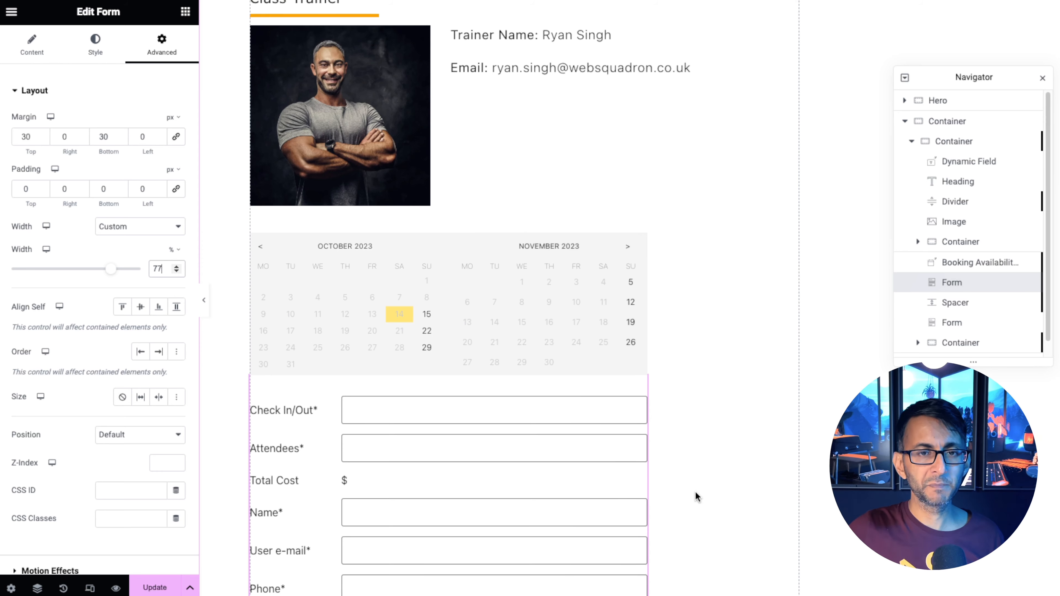
pyautogui.click(155, 588)
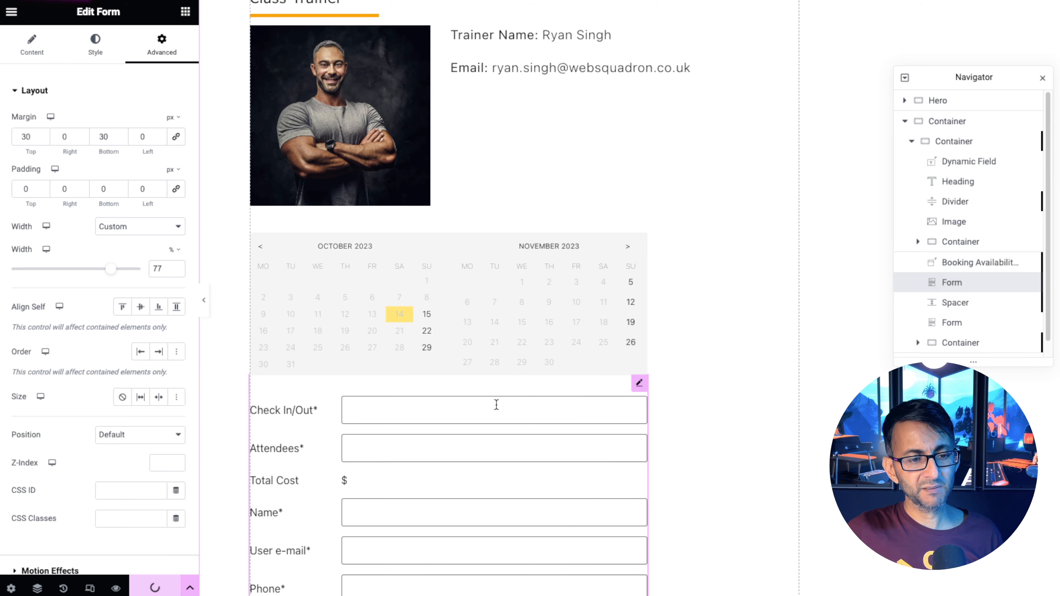
# Open the Extreme Weights session on the live site and select 16 October on its calendar to test the form.
pyautogui.scroll(-1, 496, 404)
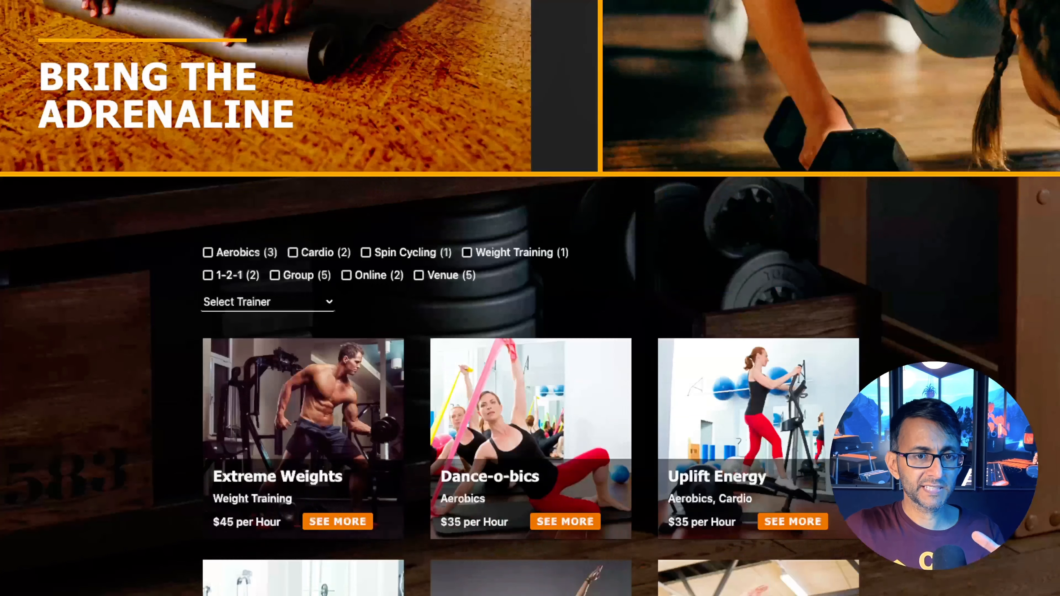
pyautogui.scroll(-1, 508, 371)
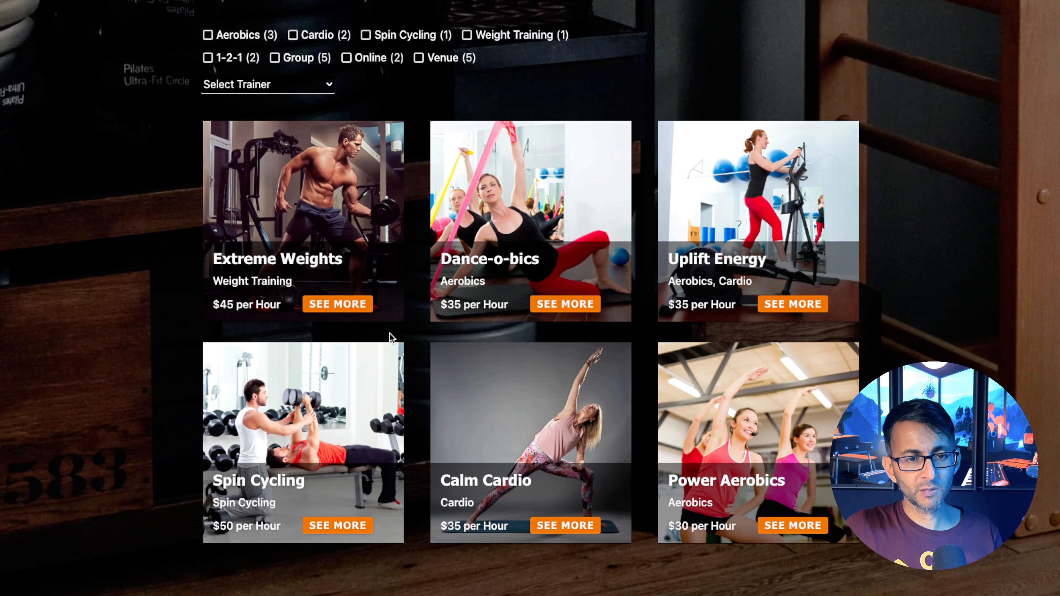
pyautogui.click(350, 304)
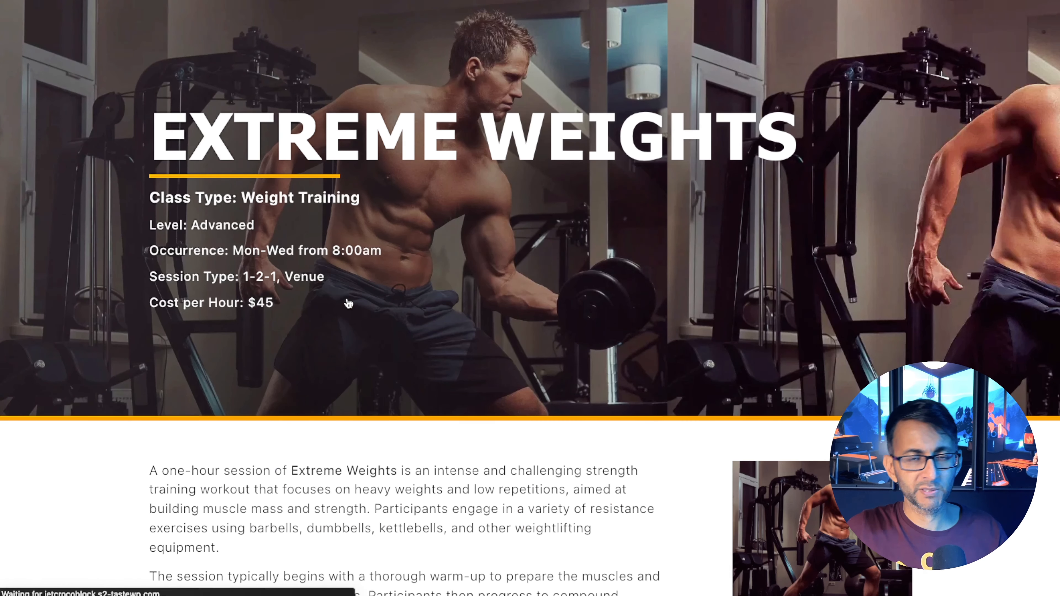
pyautogui.scroll(-20, 1052, 17)
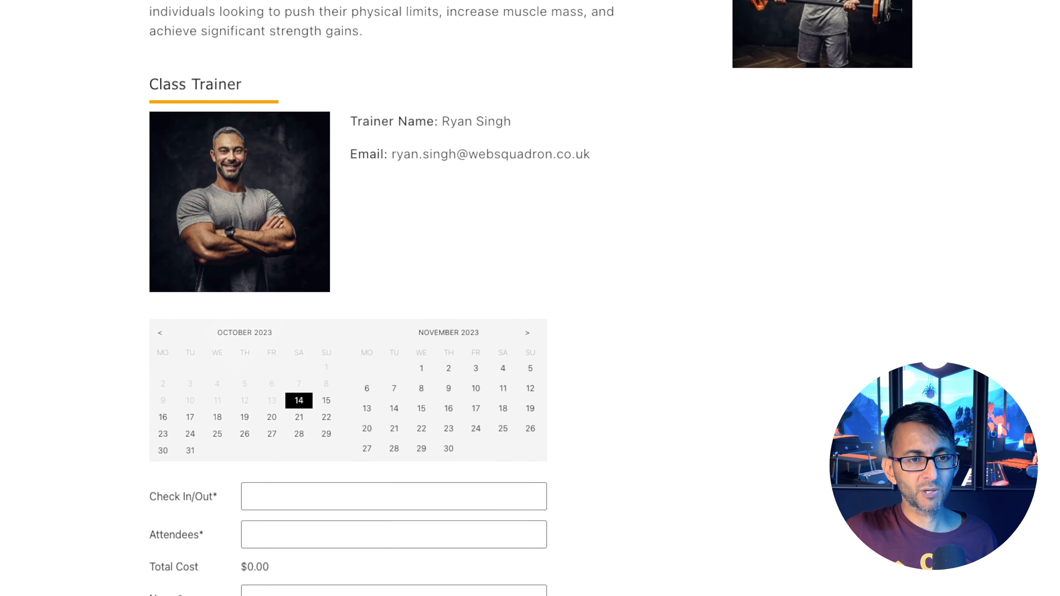
pyautogui.scroll(-1, 695, 294)
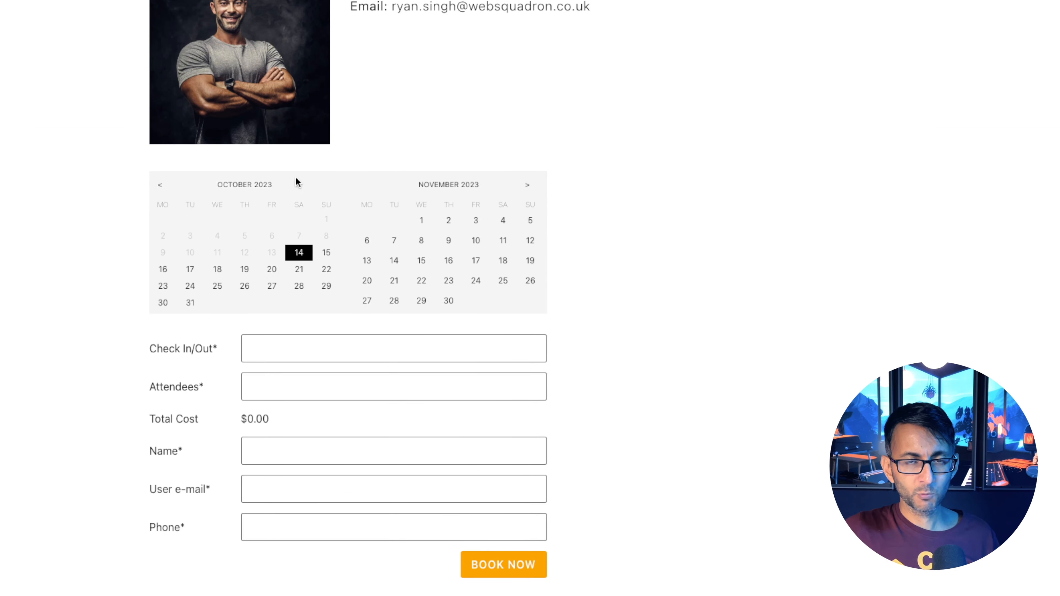
pyautogui.click(163, 271)
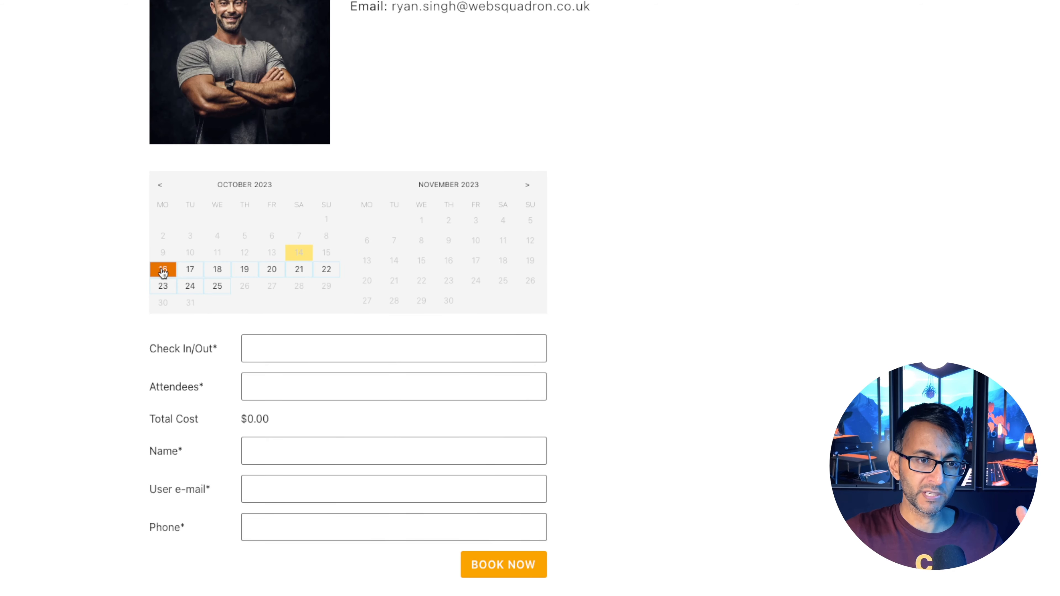
pyautogui.click(163, 271)
pyautogui.scroll(-8, 162, 272)
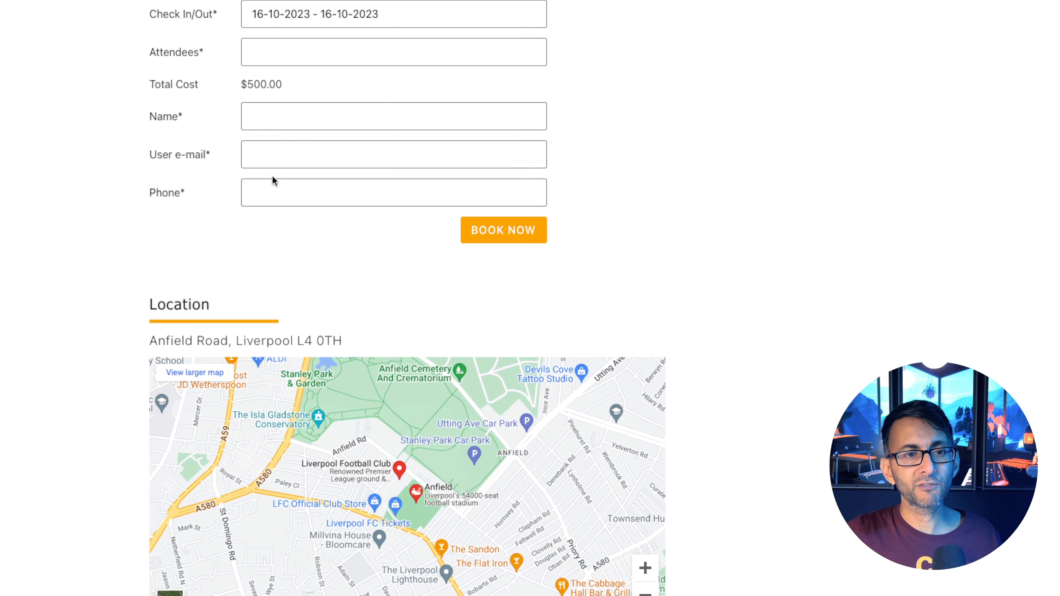
# Turn off Scroll to the form for the booking availability calendar.
pyautogui.scroll(8, 275, 182)
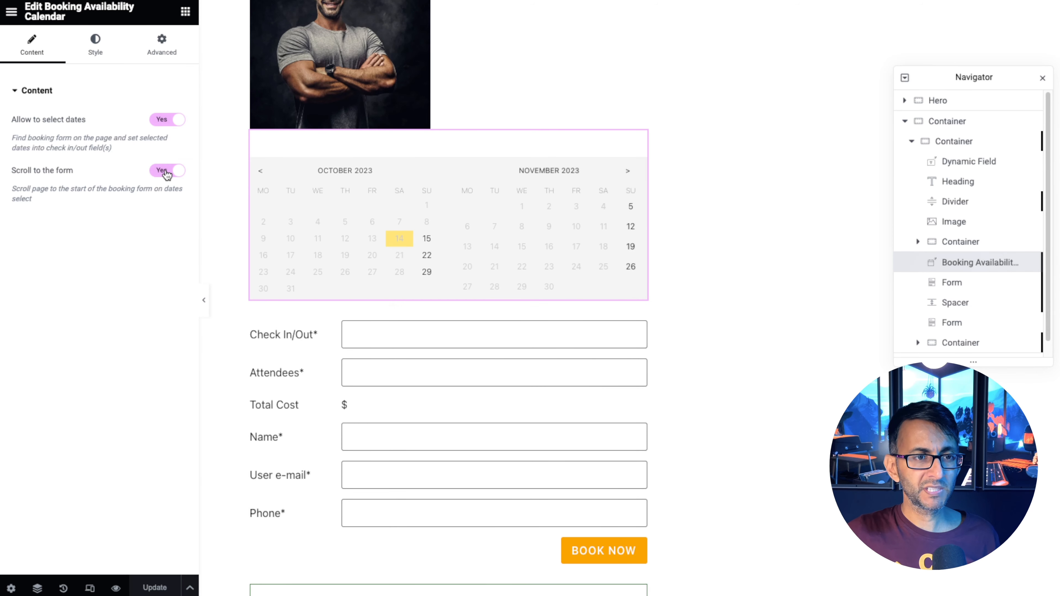
pyautogui.click(167, 175)
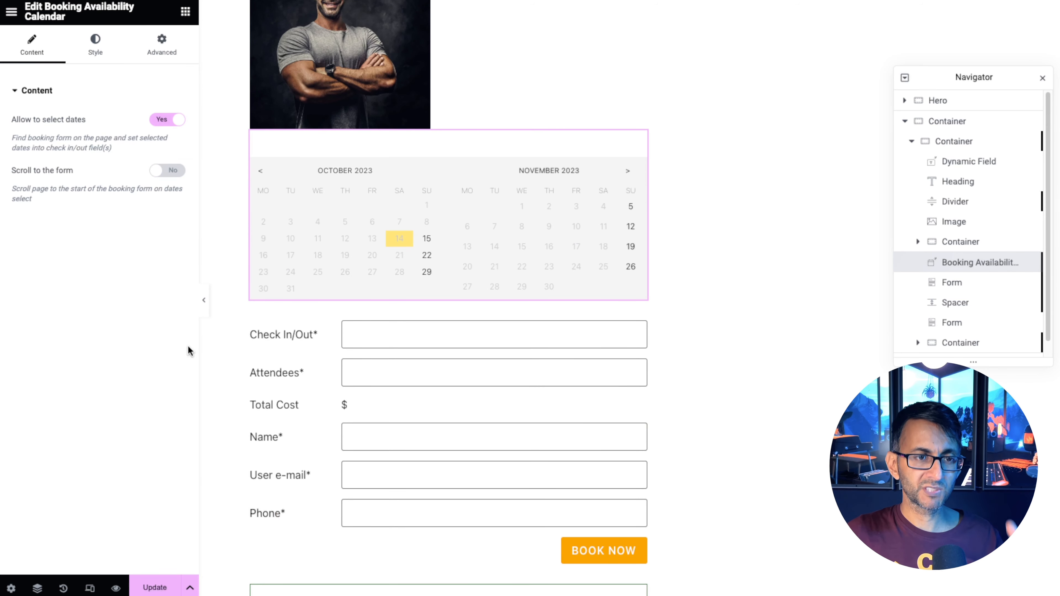
# Save the template and, on the live session page, try selecting single days and a 16–17 October range on the calendar.
pyautogui.click(155, 588)
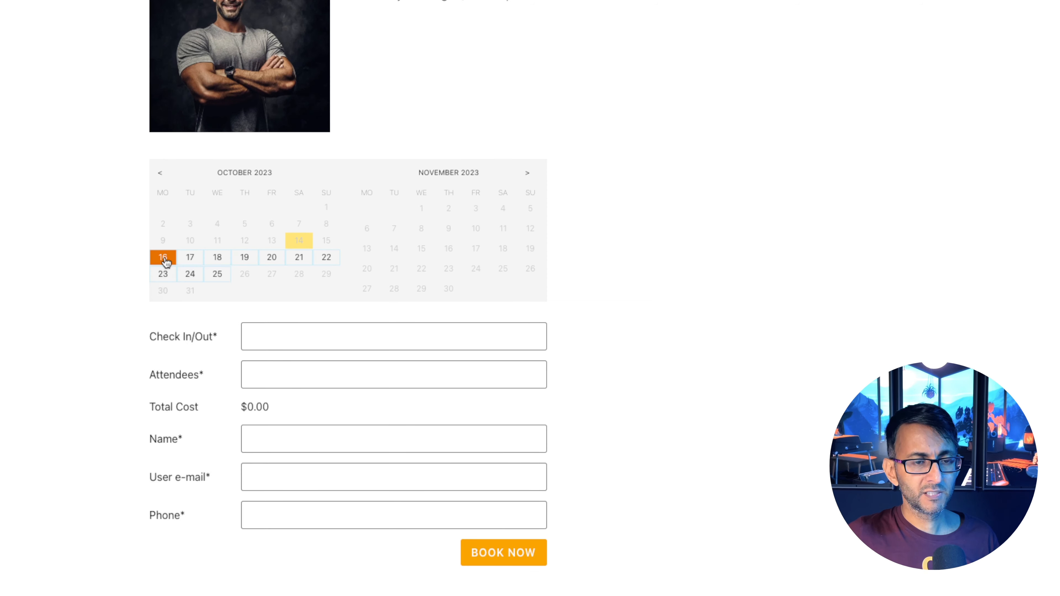
pyautogui.click(163, 258)
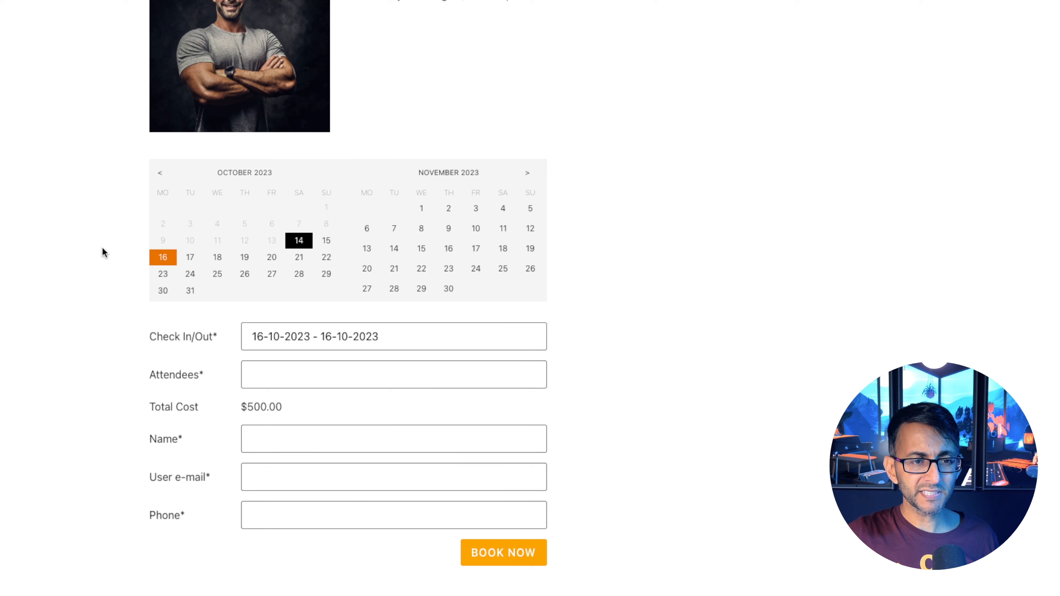
pyautogui.click(328, 259)
pyautogui.click(329, 261)
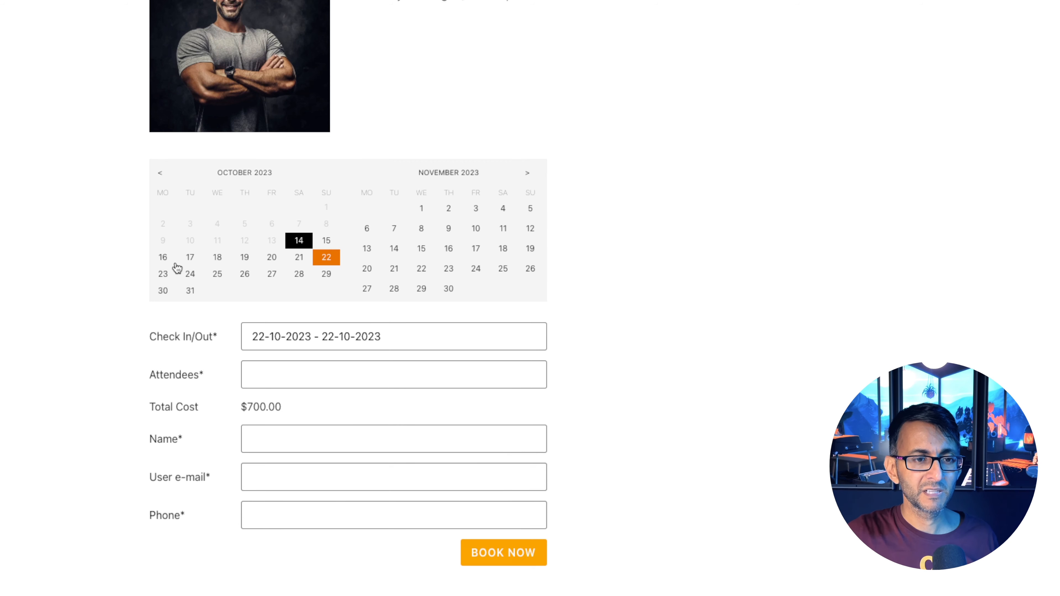
pyautogui.click(165, 259)
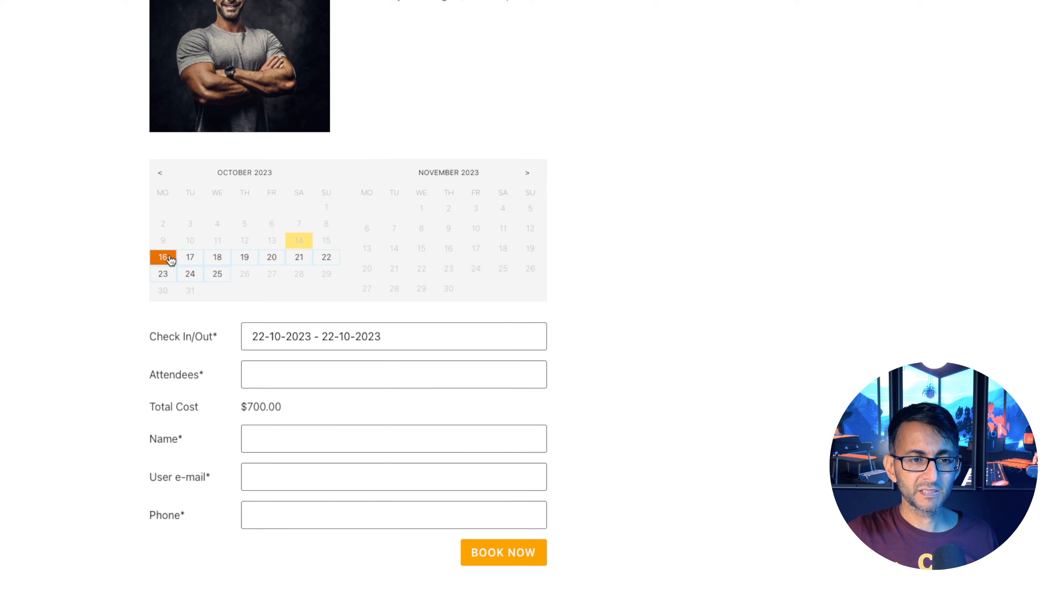
pyautogui.click(163, 260)
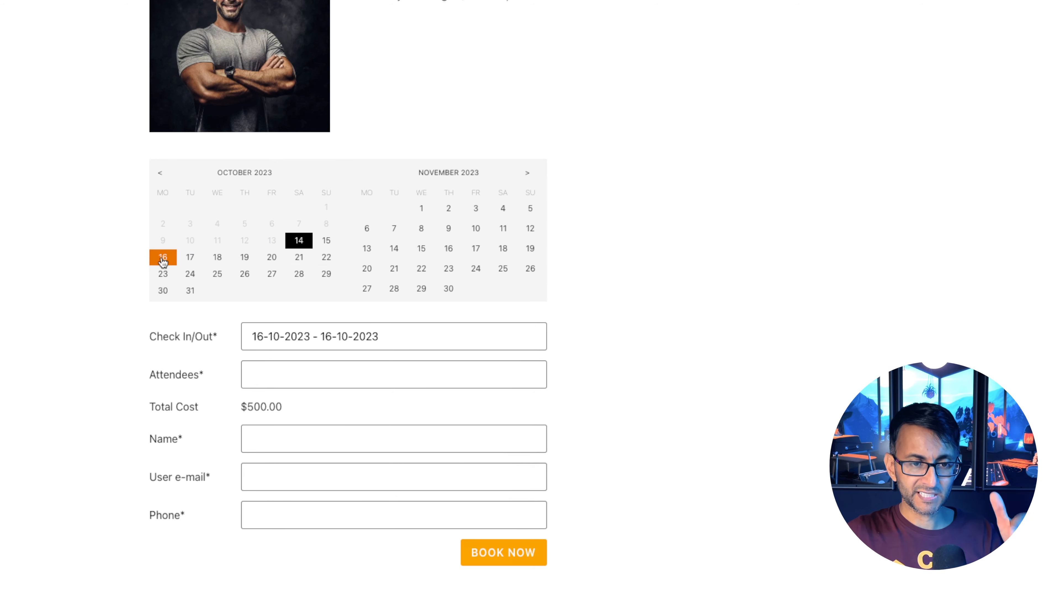
pyautogui.click(163, 260)
pyautogui.click(189, 259)
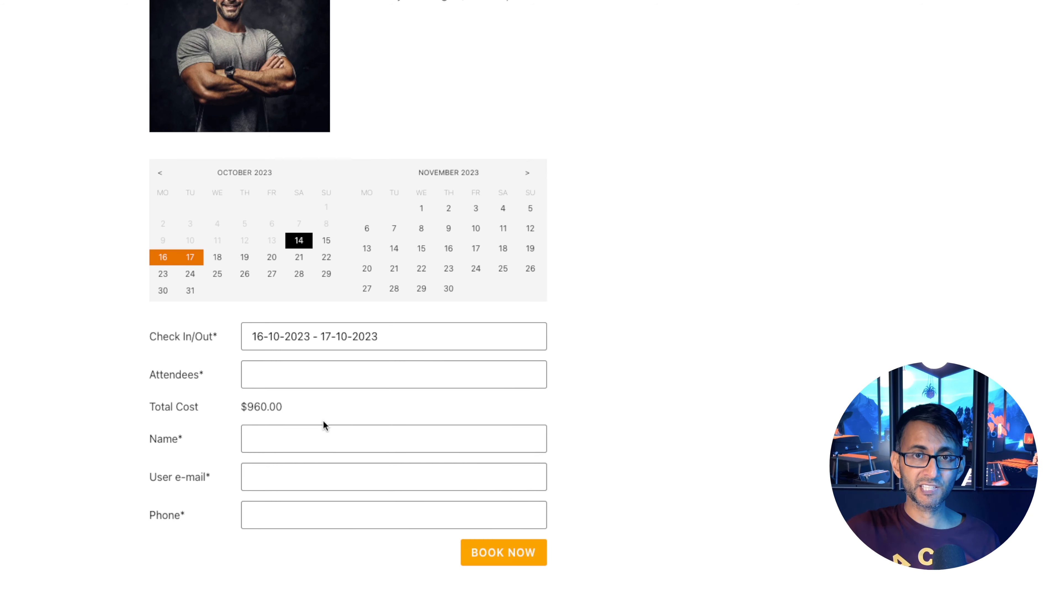
# Select a booking range from 16 to 20 October on the availability calendar.
pyautogui.click(280, 257)
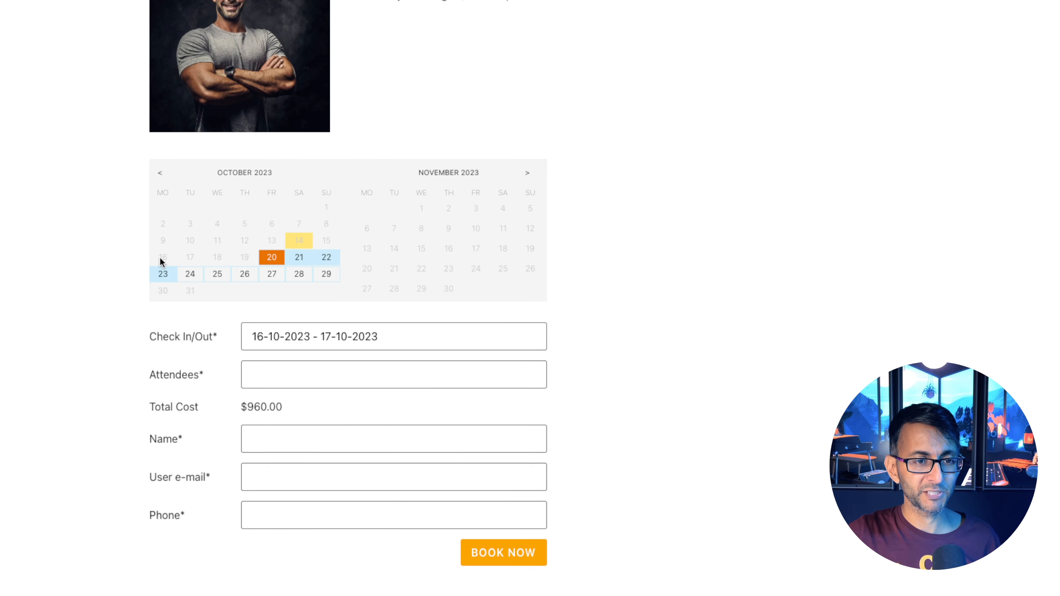
pyautogui.click(272, 259)
pyautogui.click(162, 261)
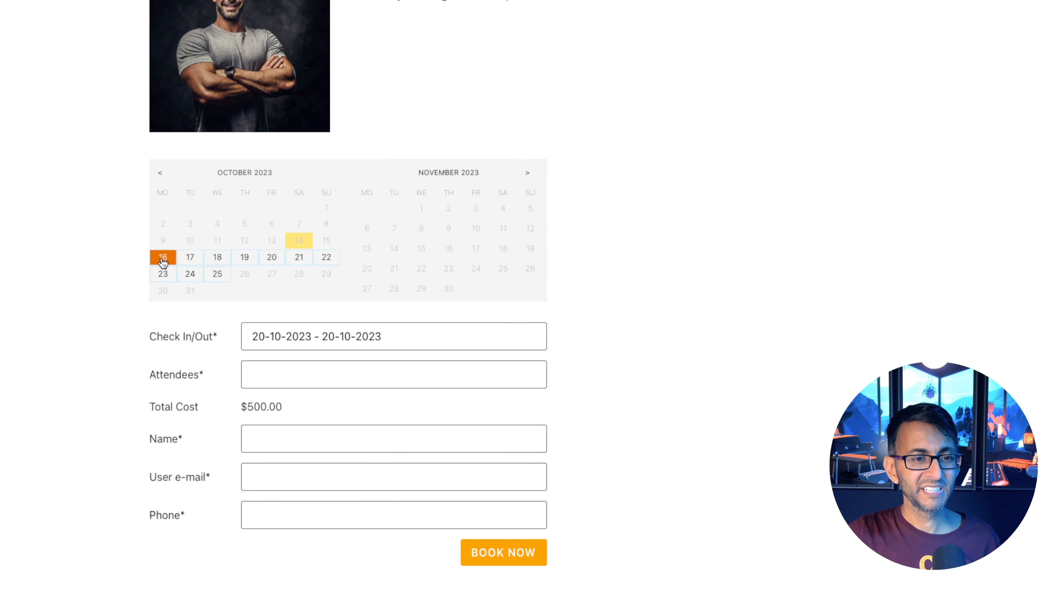
pyautogui.click(277, 260)
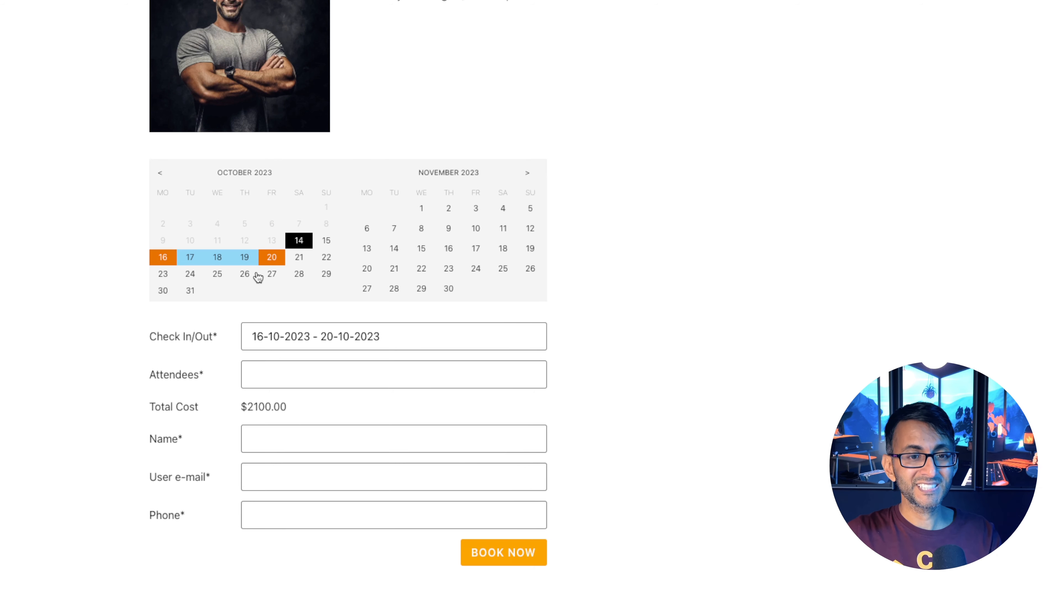
# Set attendees to 1, fill in the name, user e-mail and phone fields, and submit the booking with Book Now.
pyautogui.click(346, 374)
pyautogui.click(696, 395)
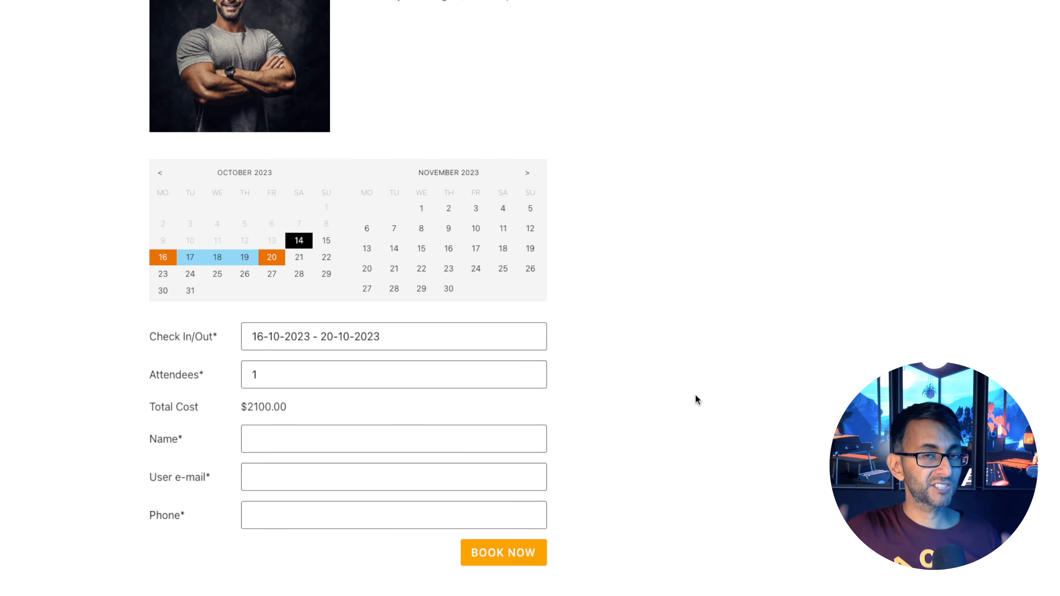
pyautogui.click(297, 439)
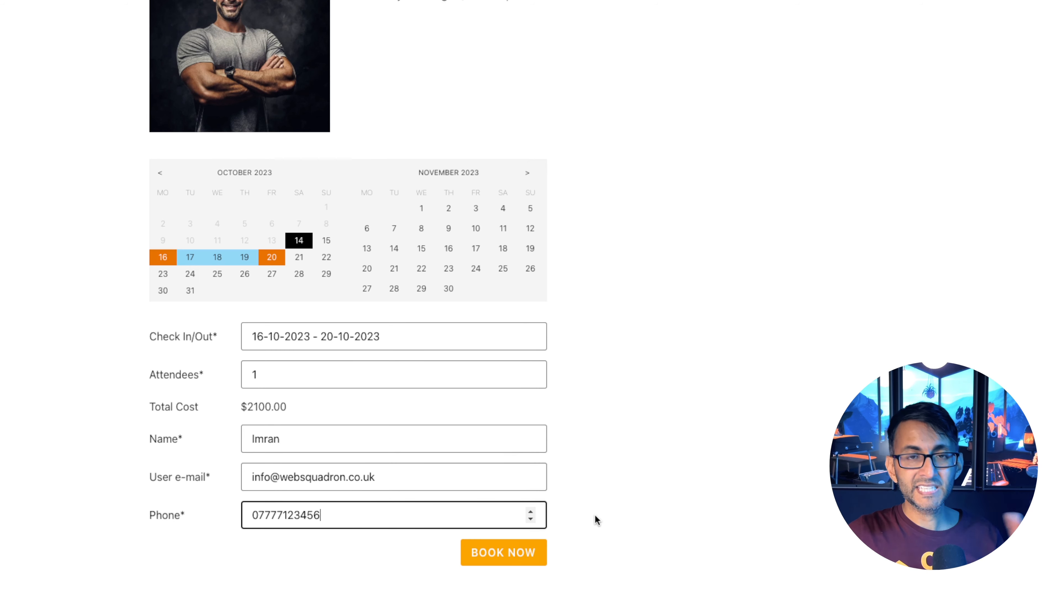
pyautogui.scroll(-1, 560, 551)
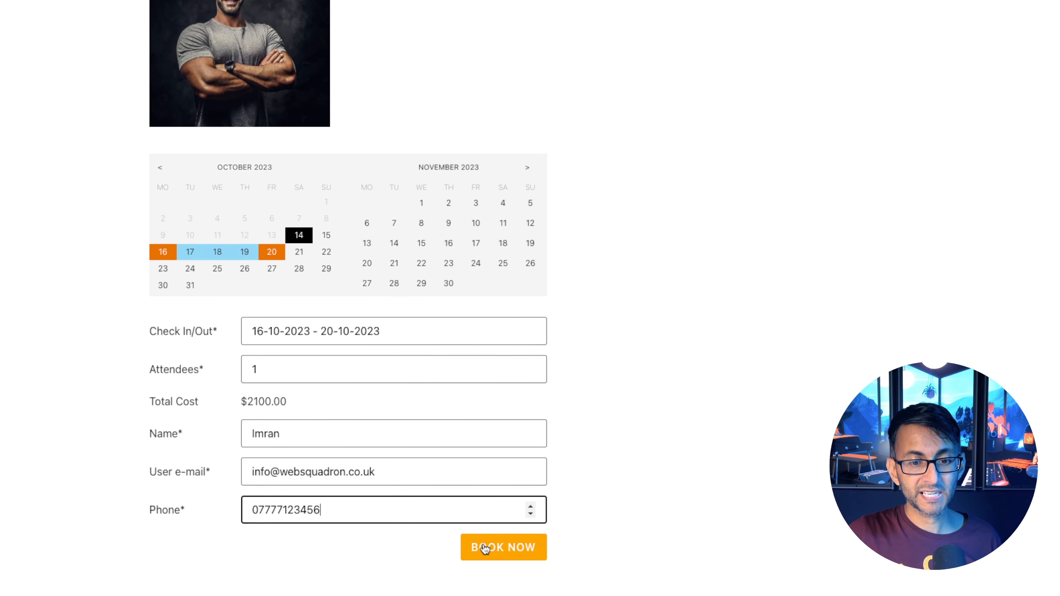
pyautogui.click(475, 551)
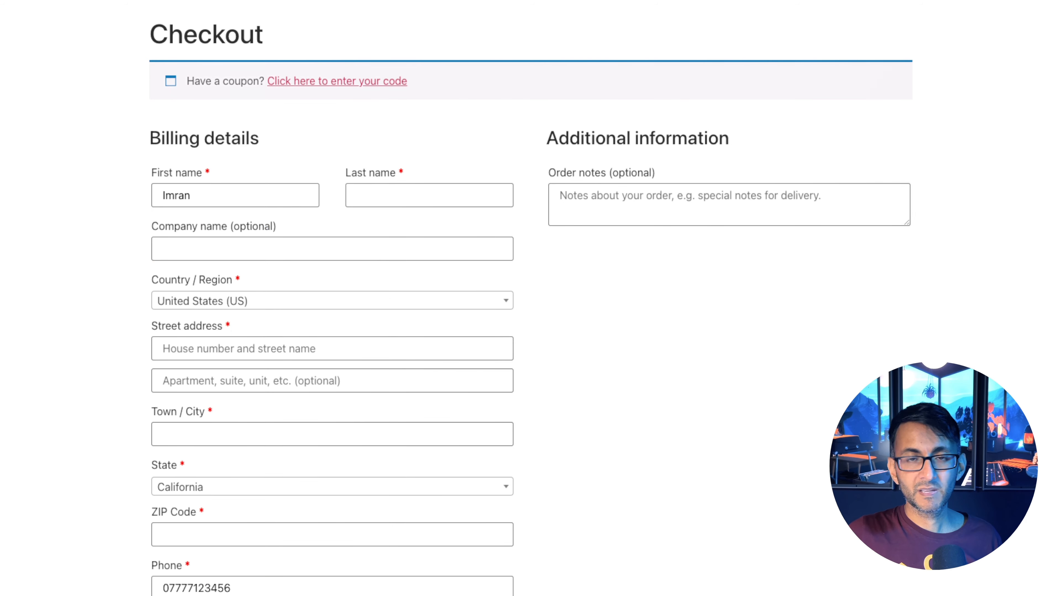
# Review the session booking details in the checkout's order summary.
pyautogui.scroll(-2, 531, 298)
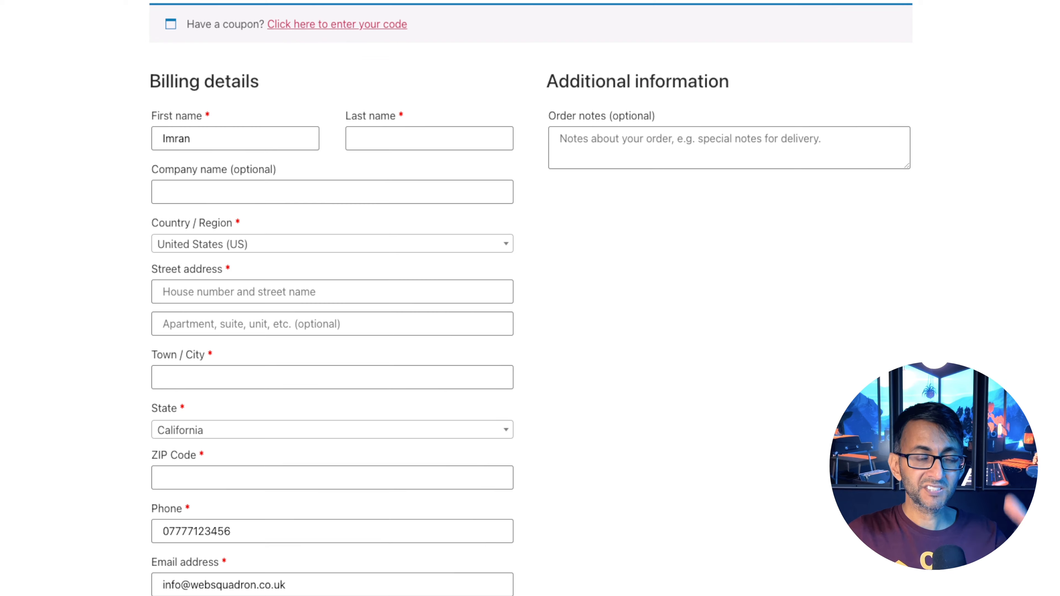
pyautogui.scroll(-10, 1054, 325)
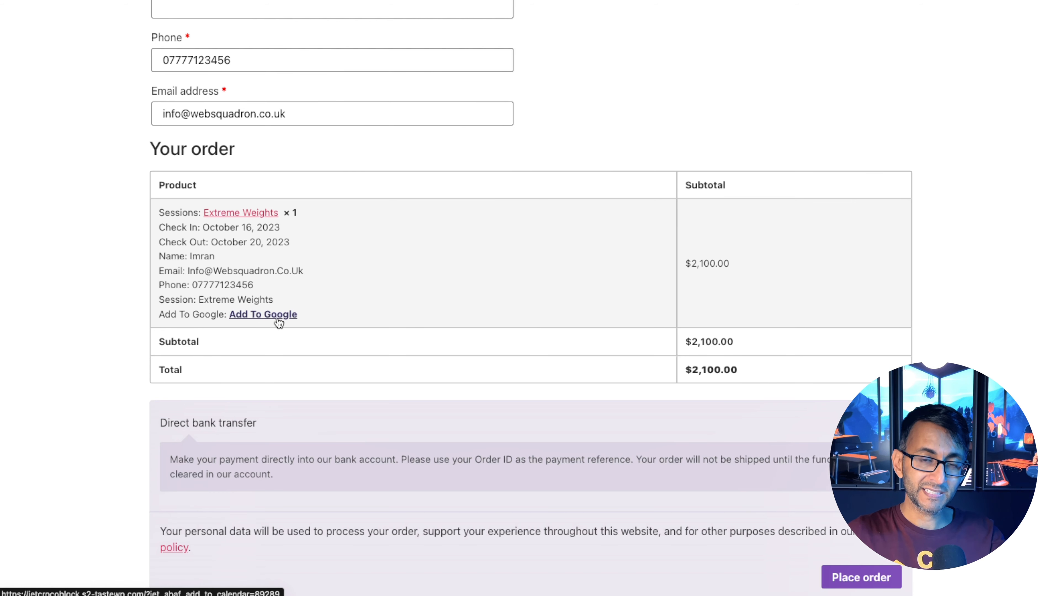
pyautogui.scroll(-1, 791, 330)
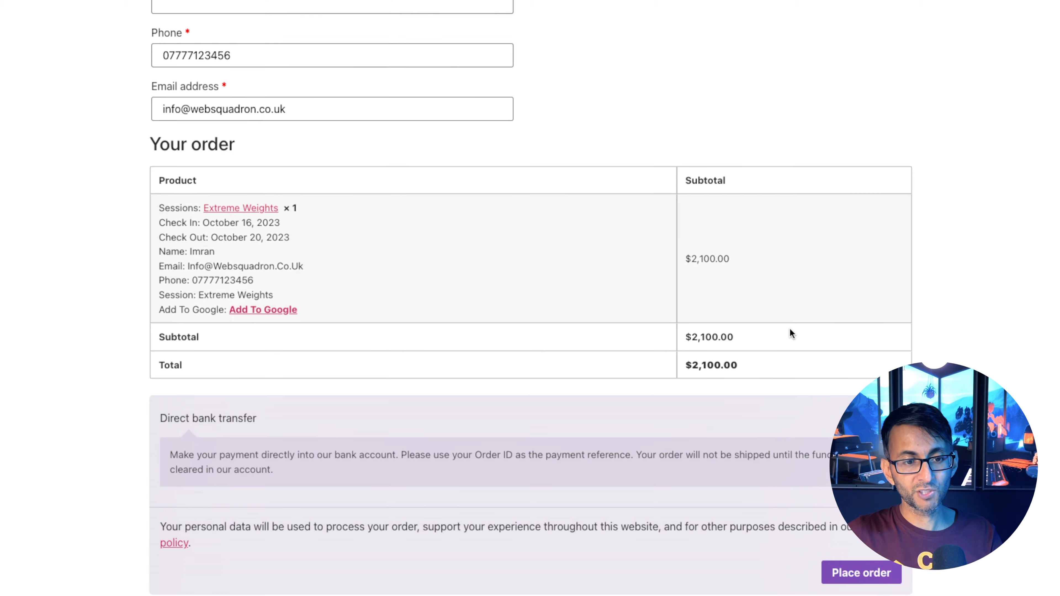
pyautogui.scroll(-1, 790, 328)
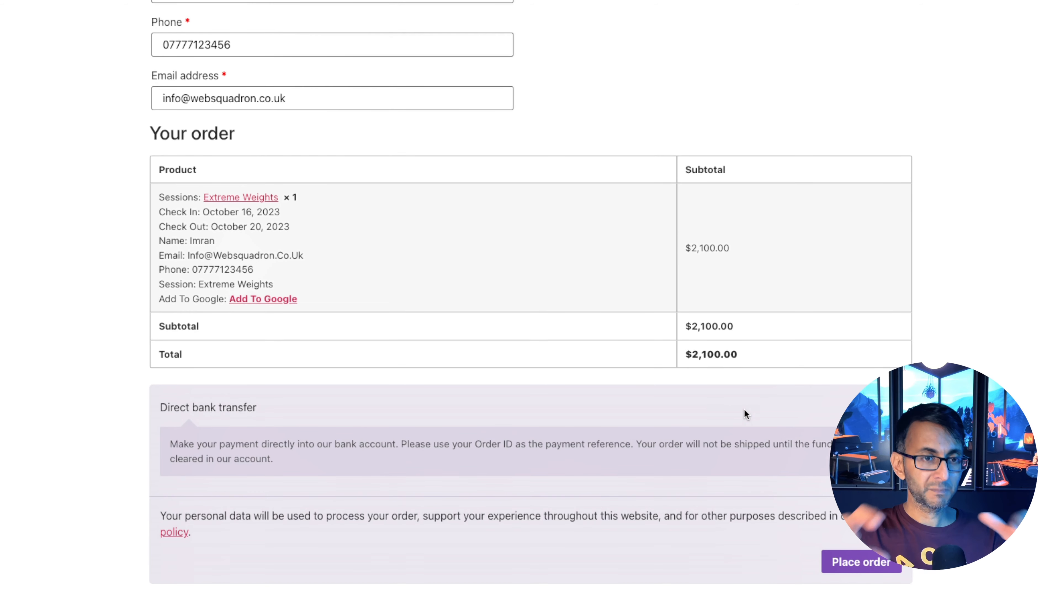